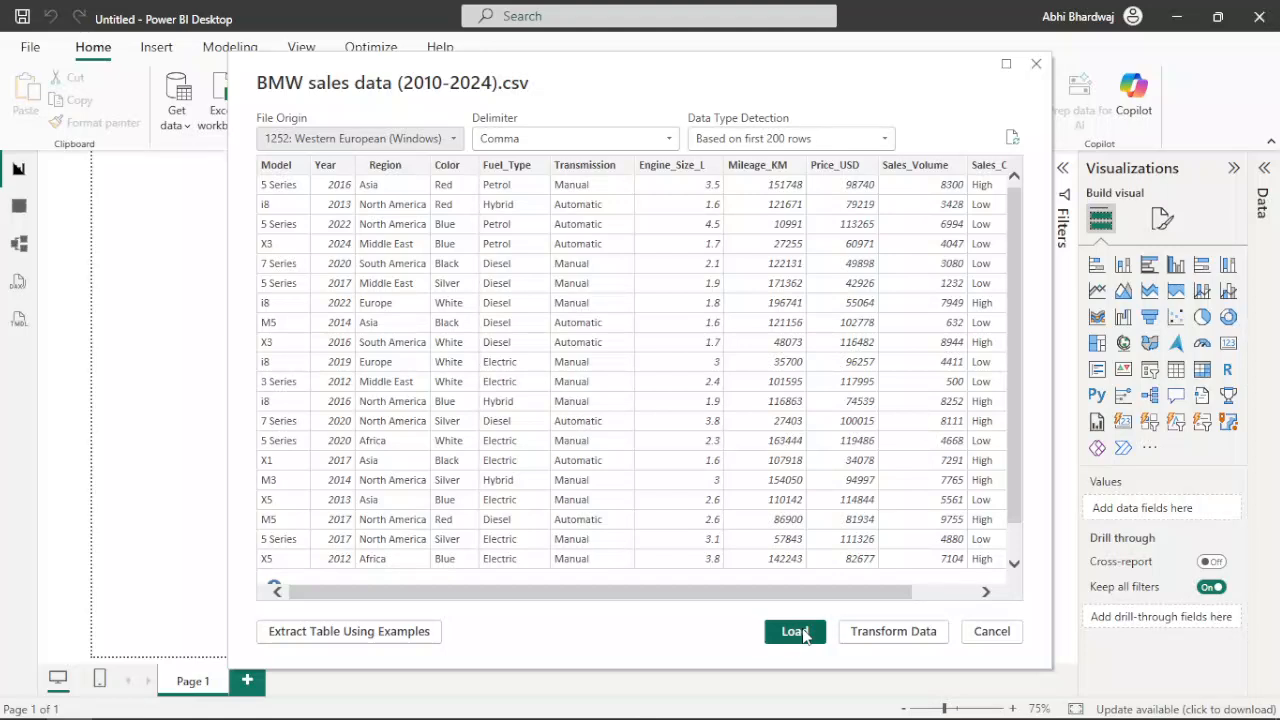
Load the BMW sales data (2010-2024) CSV into the report and expand its table to list the fields
{"action": "left_click", "coordinate": [795, 631]}
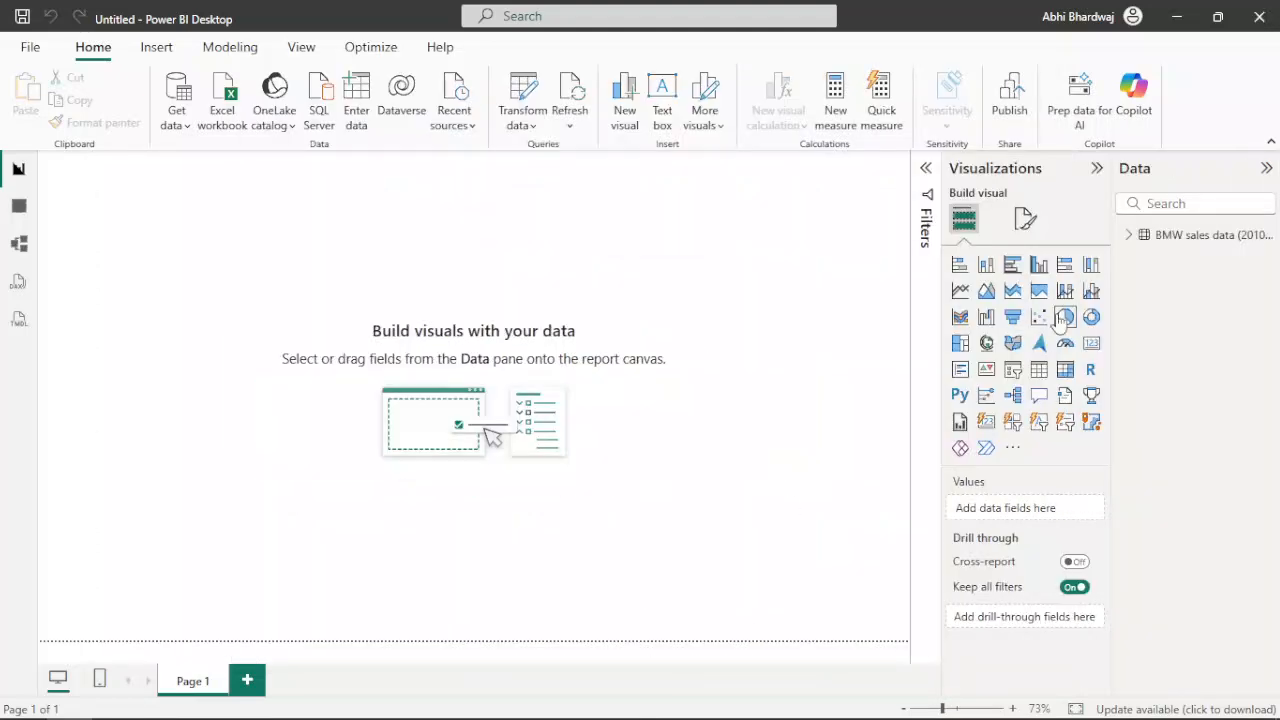
{"action": "left_click", "coordinate": [1128, 236]}
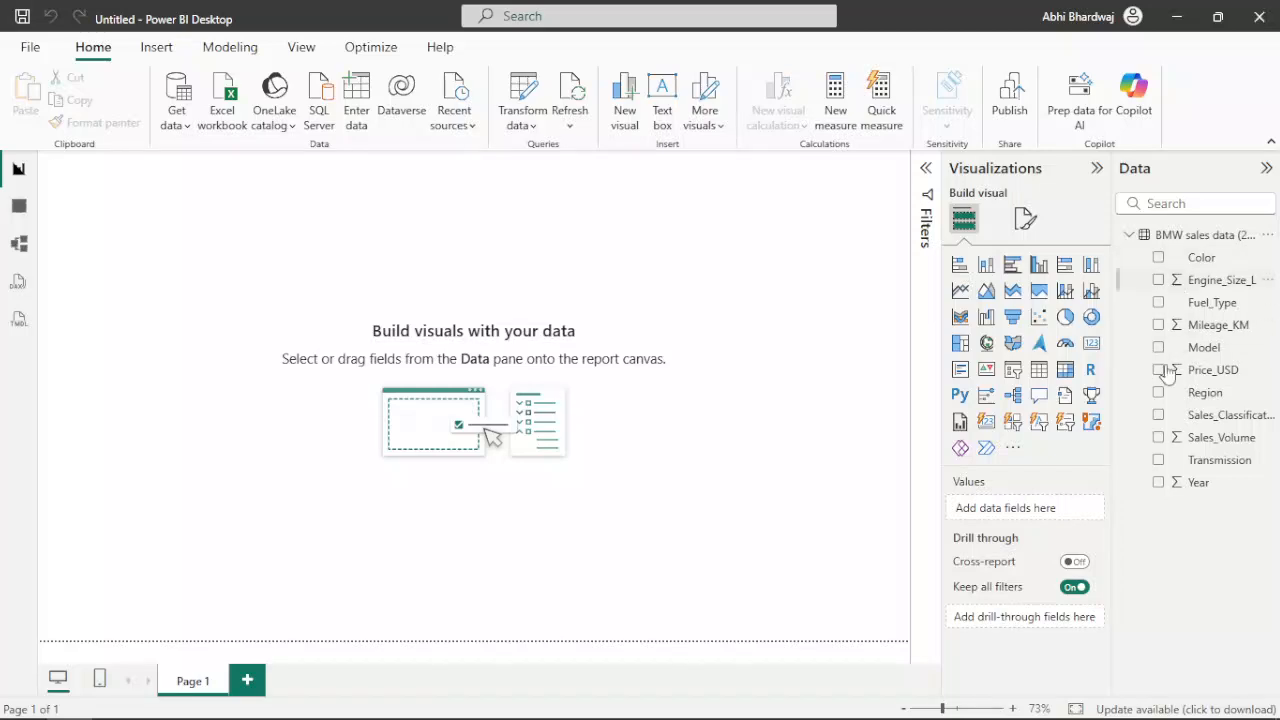
Set the page's canvas background to dark gray with 0% transparency
{"action": "left_click", "coordinate": [1025, 225]}
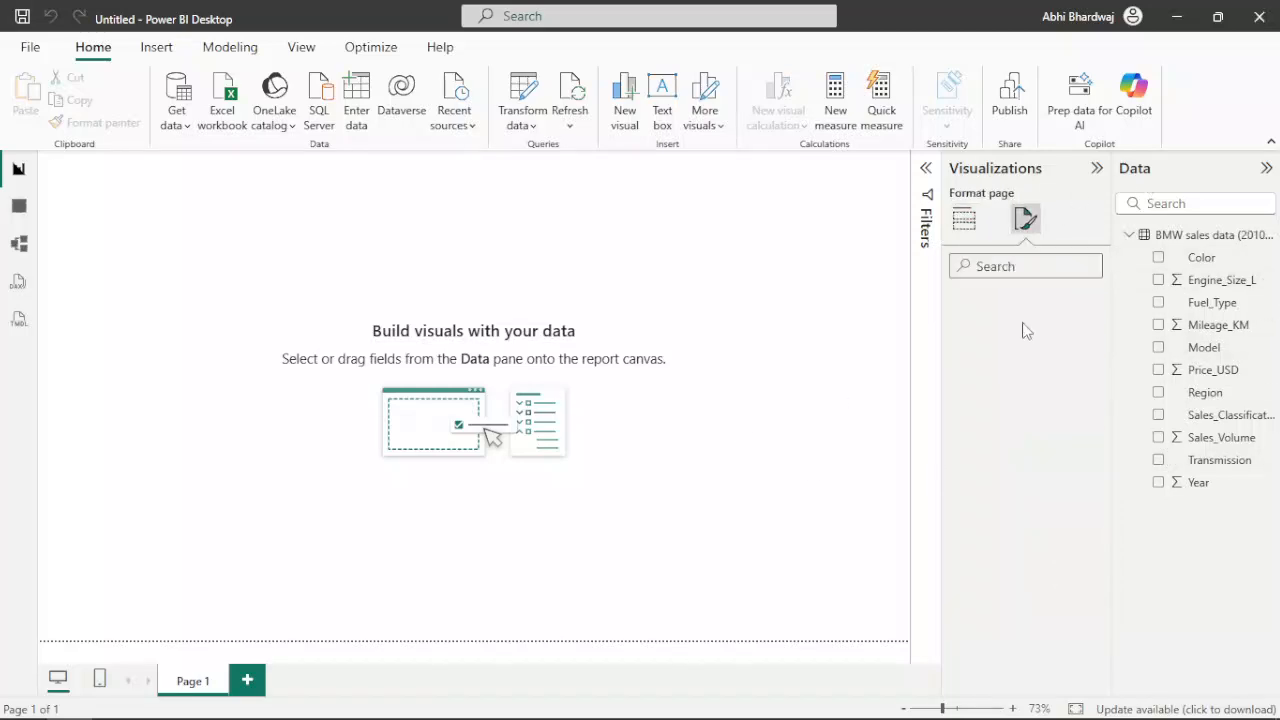
{"action": "left_click", "coordinate": [1014, 386]}
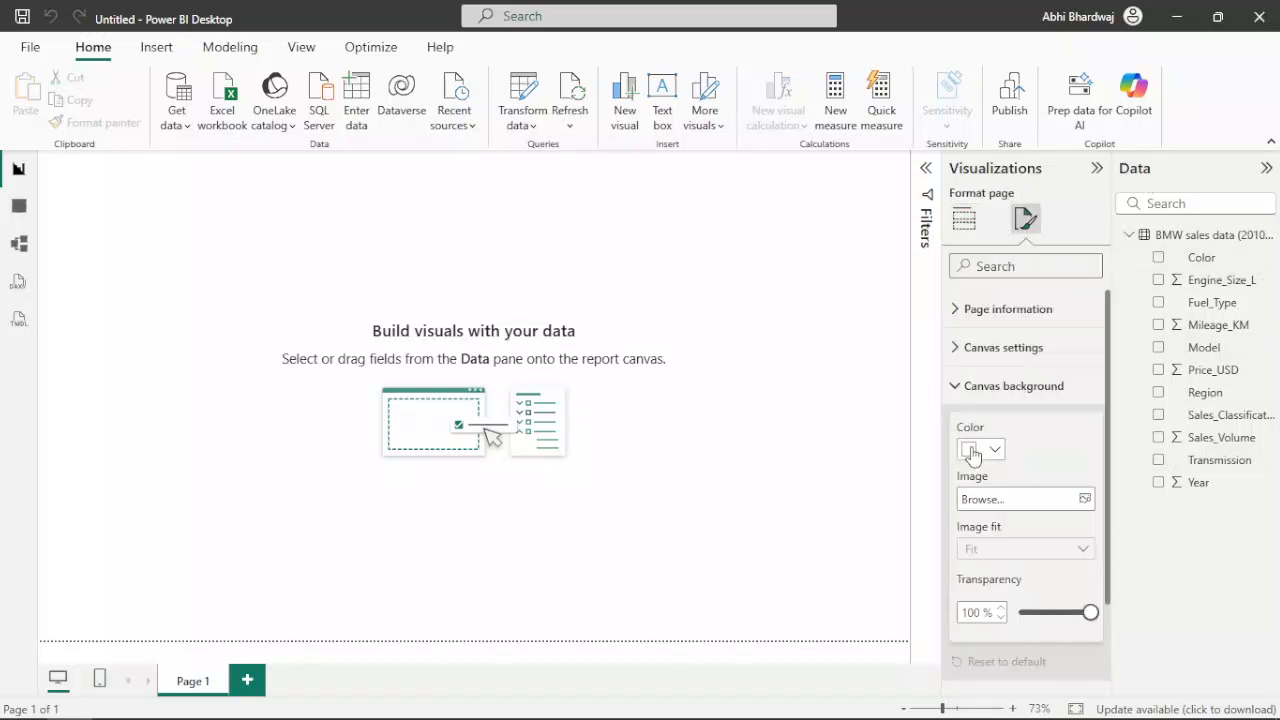
{"action": "left_click", "coordinate": [994, 450]}
{"action": "left_click", "coordinate": [982, 302]}
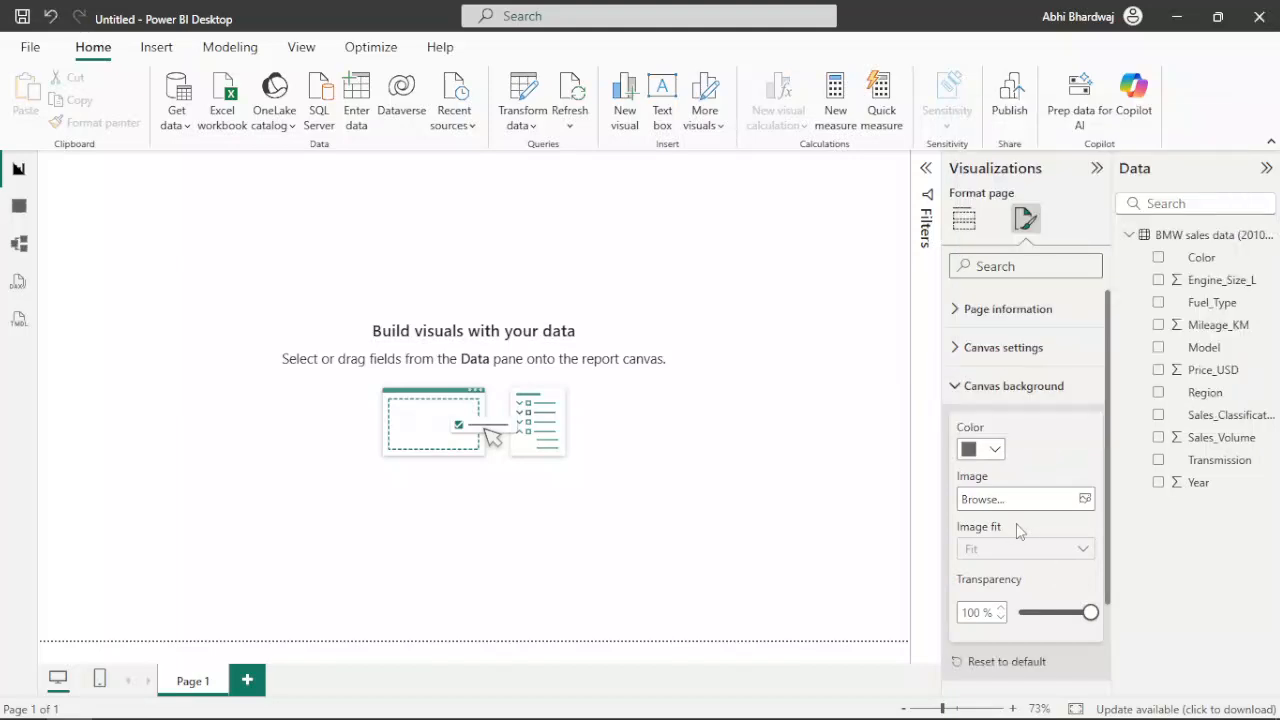
{"action": "left_click", "coordinate": [992, 451]}
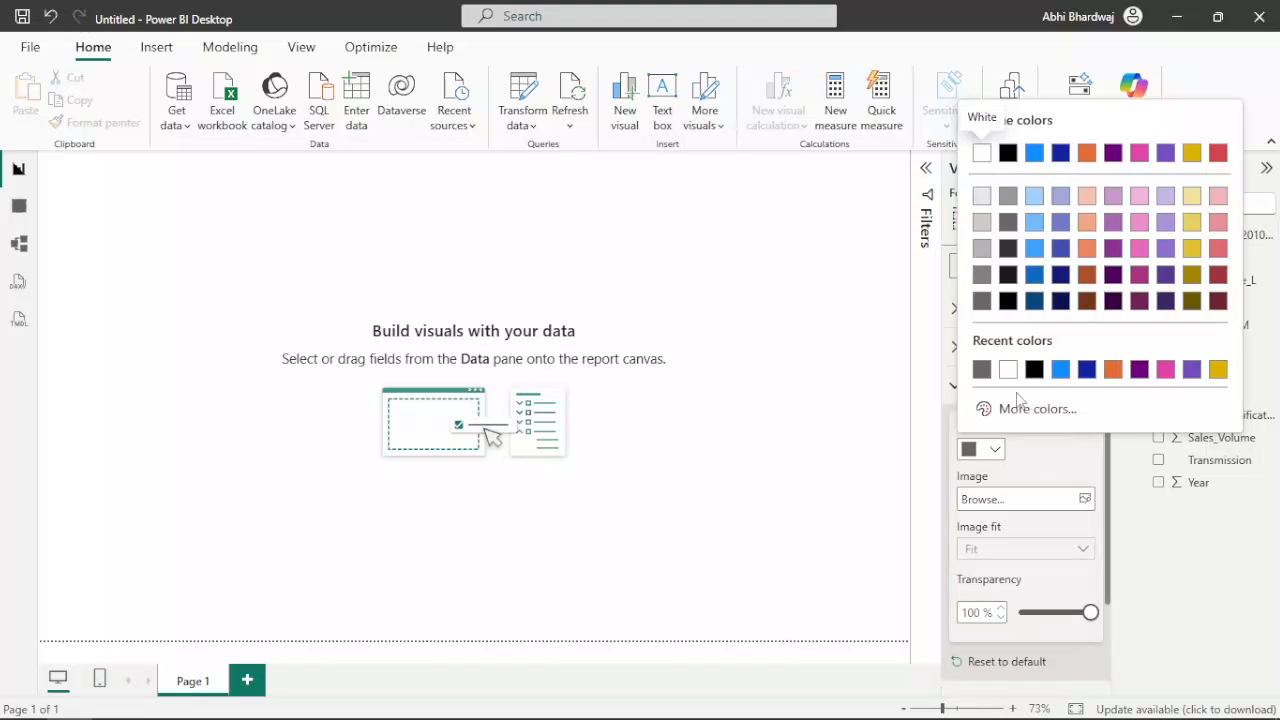
{"action": "left_click", "coordinate": [1030, 610]}
{"action": "left_click", "coordinate": [1021, 612]}
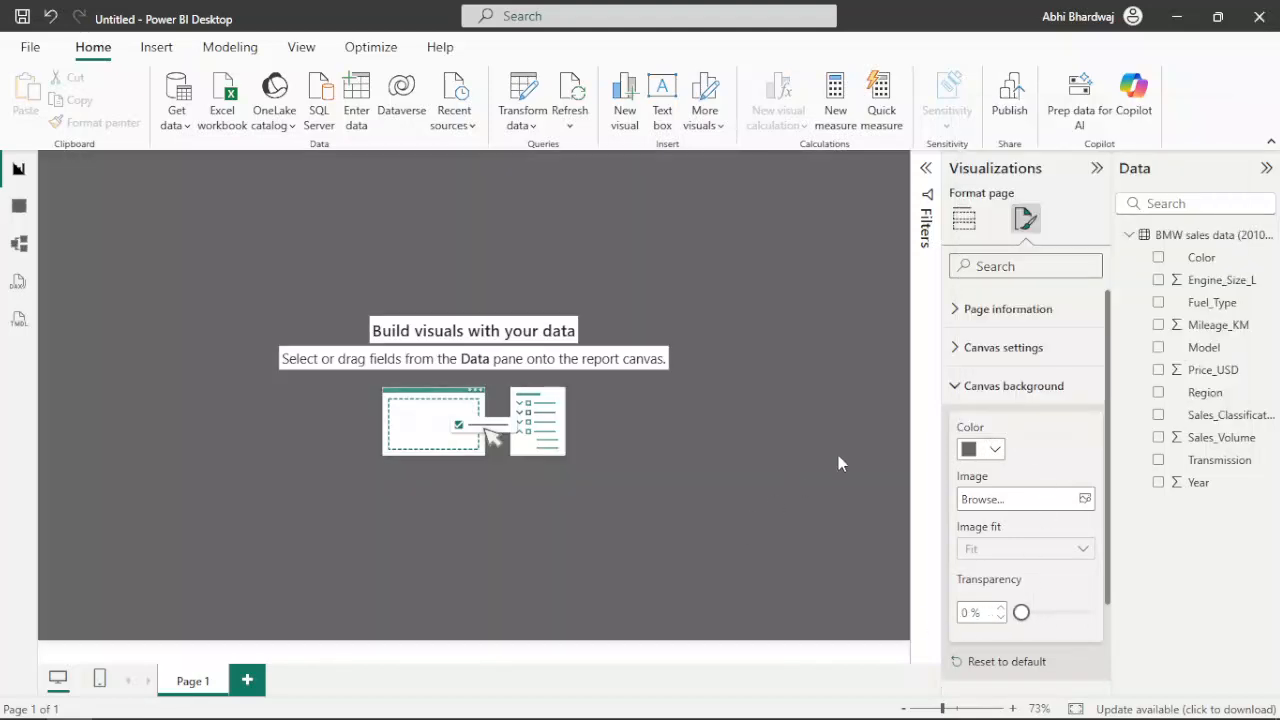
Change the canvas background color to black
{"action": "left_click", "coordinate": [984, 451]}
{"action": "left_click", "coordinate": [988, 372]}
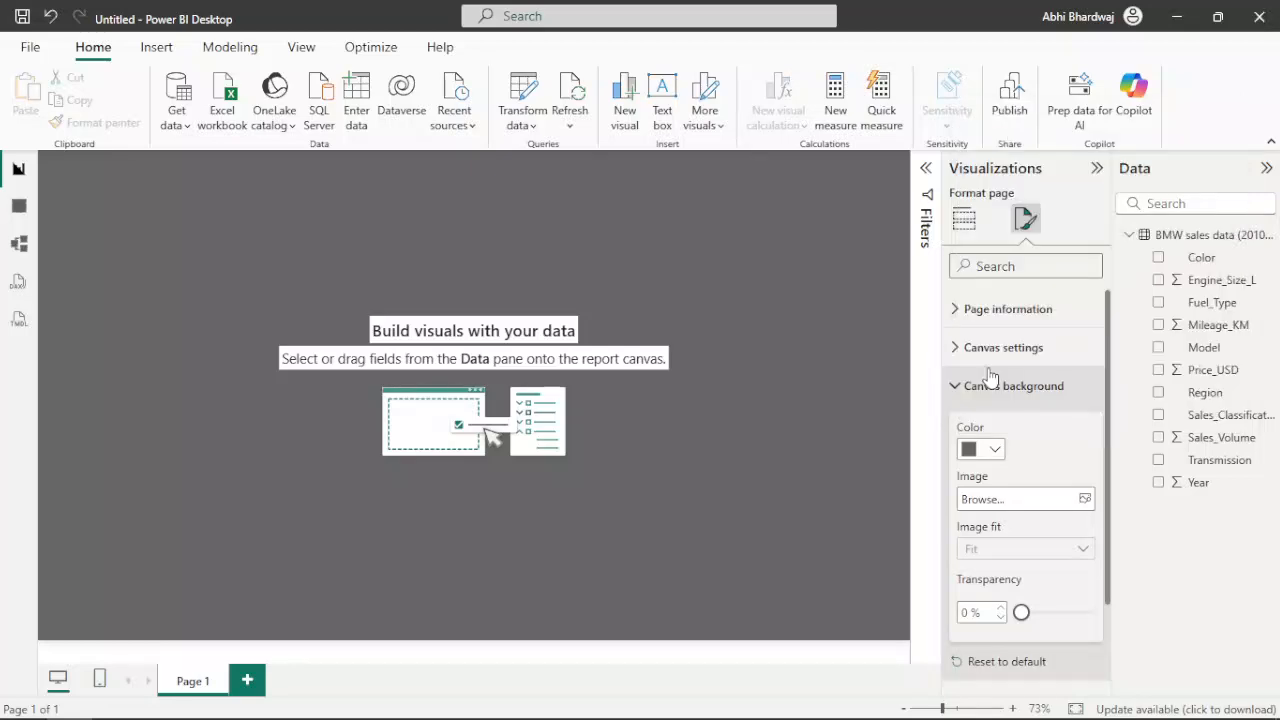
{"action": "left_click", "coordinate": [980, 452]}
{"action": "left_click", "coordinate": [980, 366]}
{"action": "left_click", "coordinate": [980, 452]}
{"action": "left_click", "coordinate": [1009, 302]}
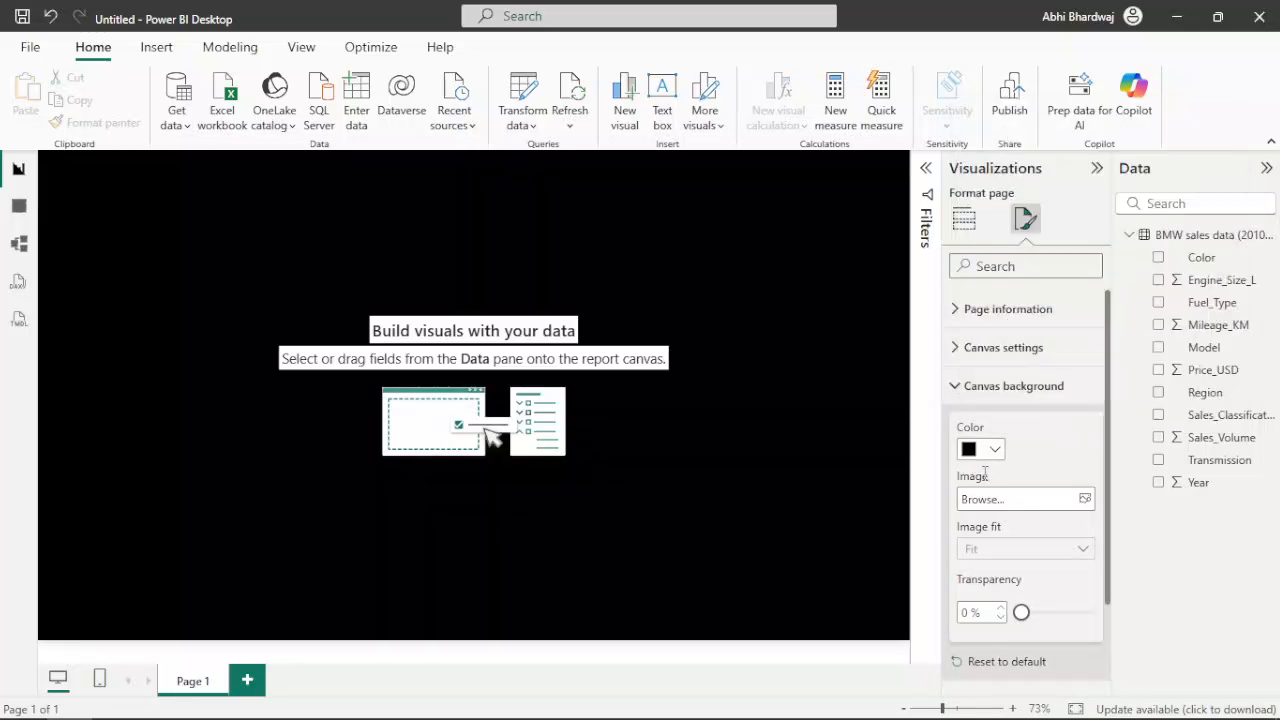
Add an empty Card visual near the page's upper-left corner and shrink it to a small tile
{"action": "left_click", "coordinate": [1097, 168]}
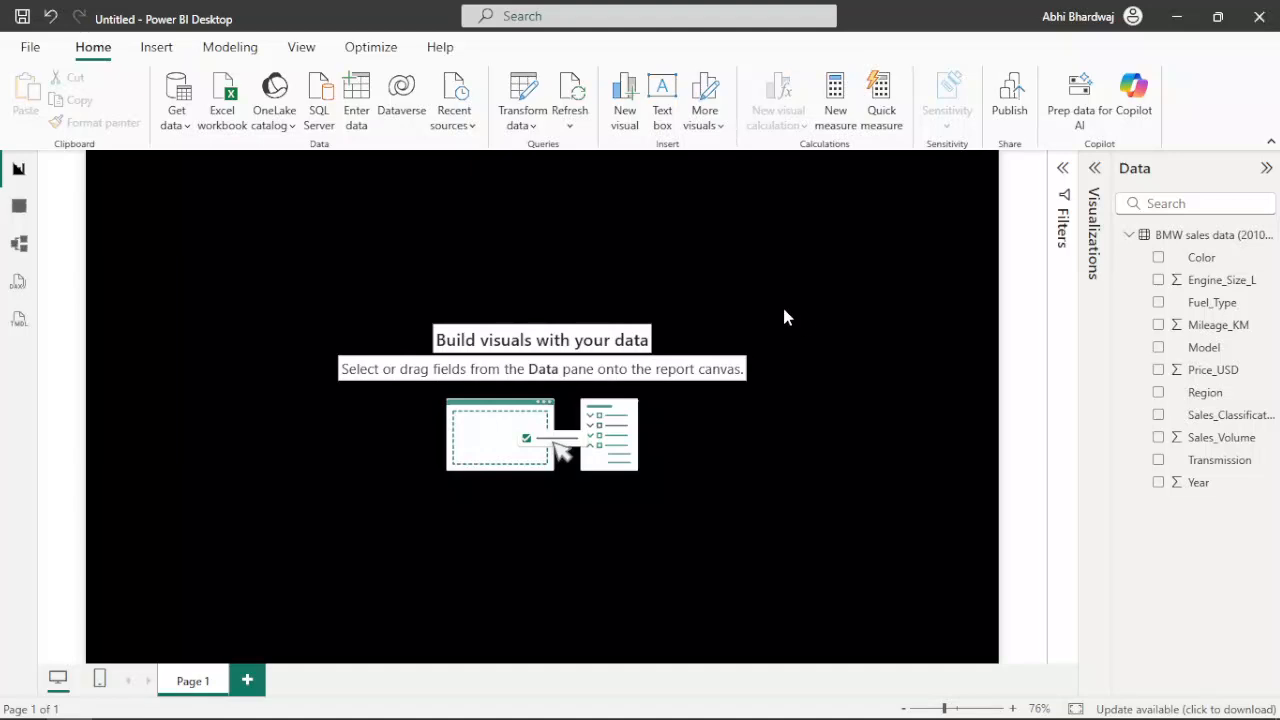
{"action": "left_click", "coordinate": [1094, 168]}
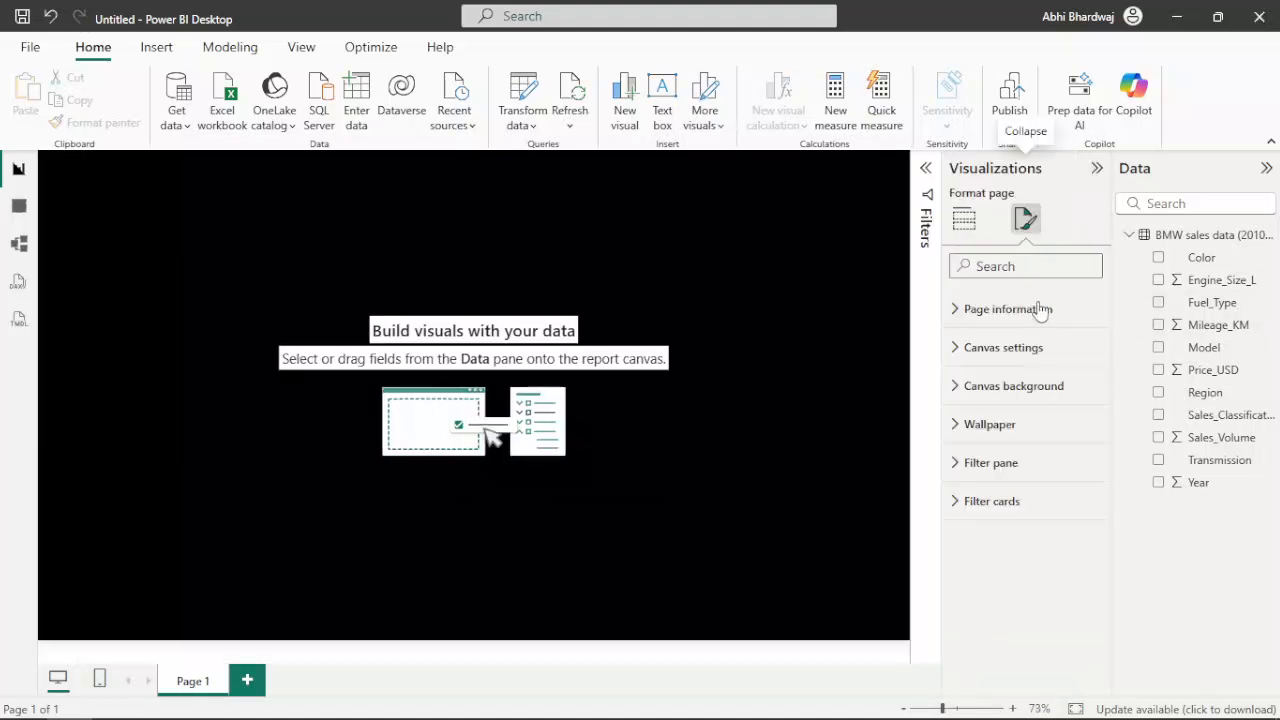
{"action": "left_click", "coordinate": [966, 222]}
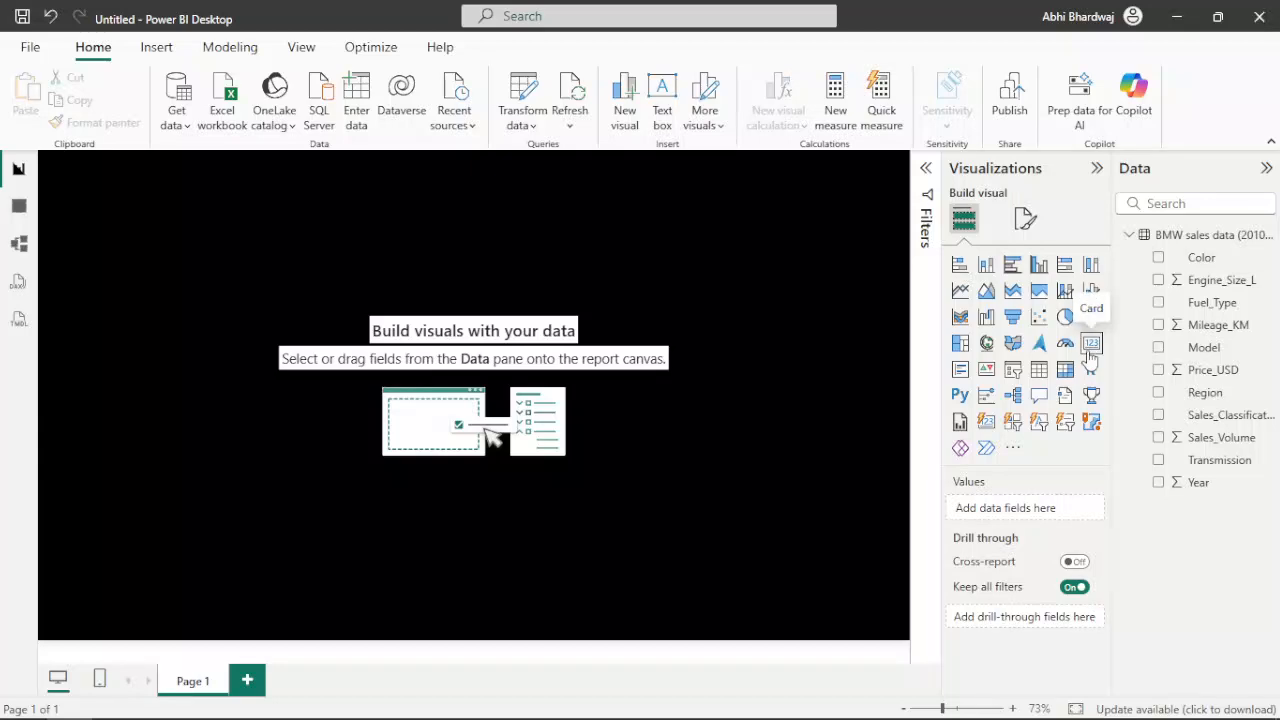
{"action": "left_click_drag", "start_coordinate": [157, 272], "coordinate": [217, 317]}
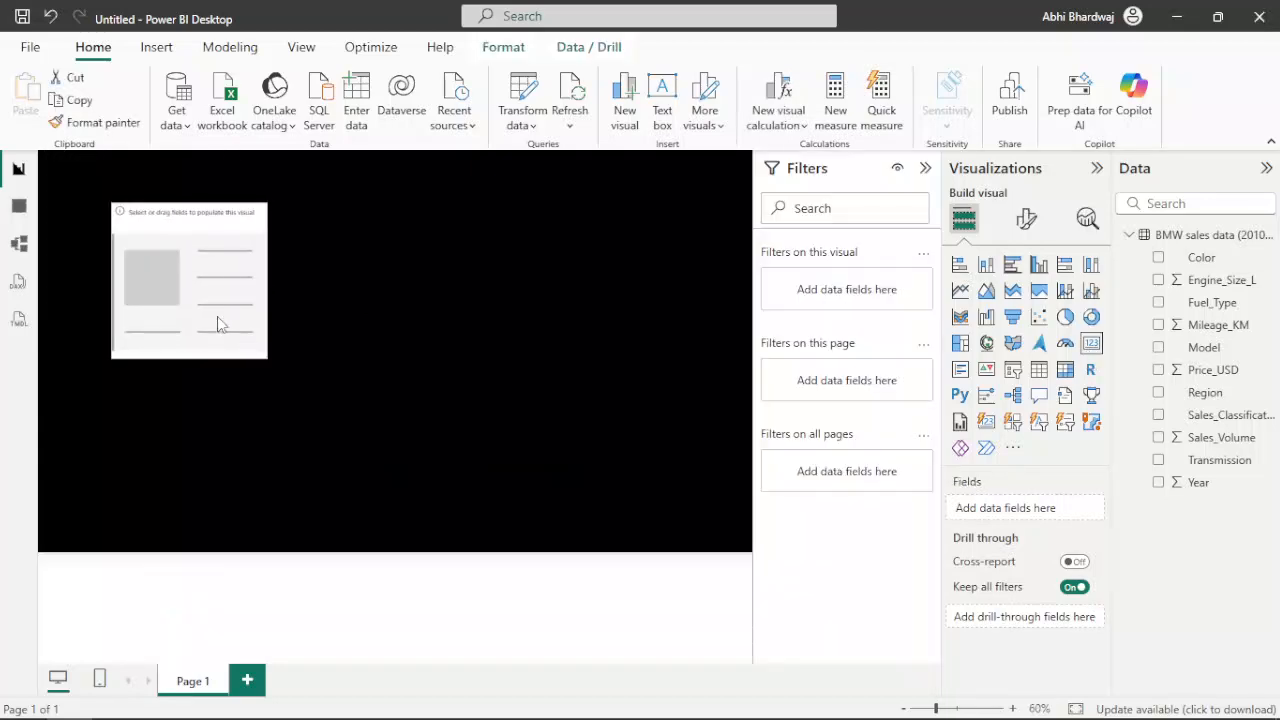
{"action": "left_click_drag", "start_coordinate": [259, 361], "coordinate": [222, 283]}
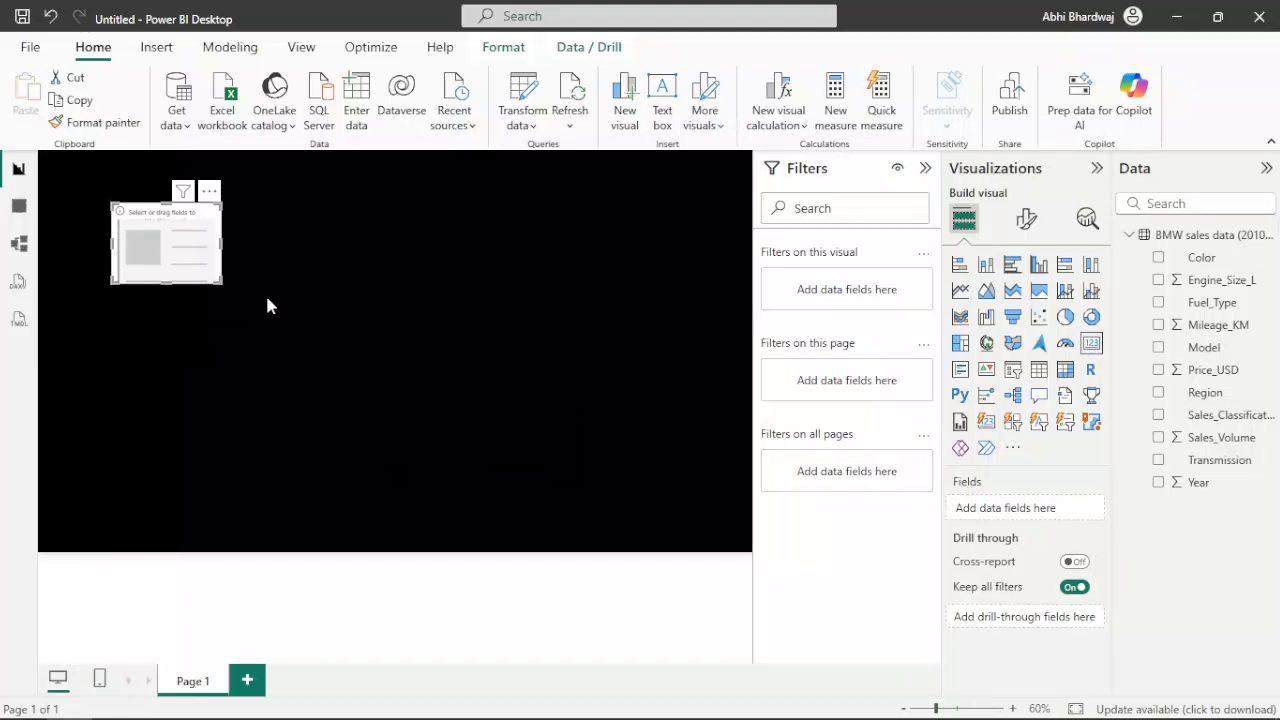
Rename the report page to Sales Overview Dashboard
{"action": "right_click", "coordinate": [175, 677]}
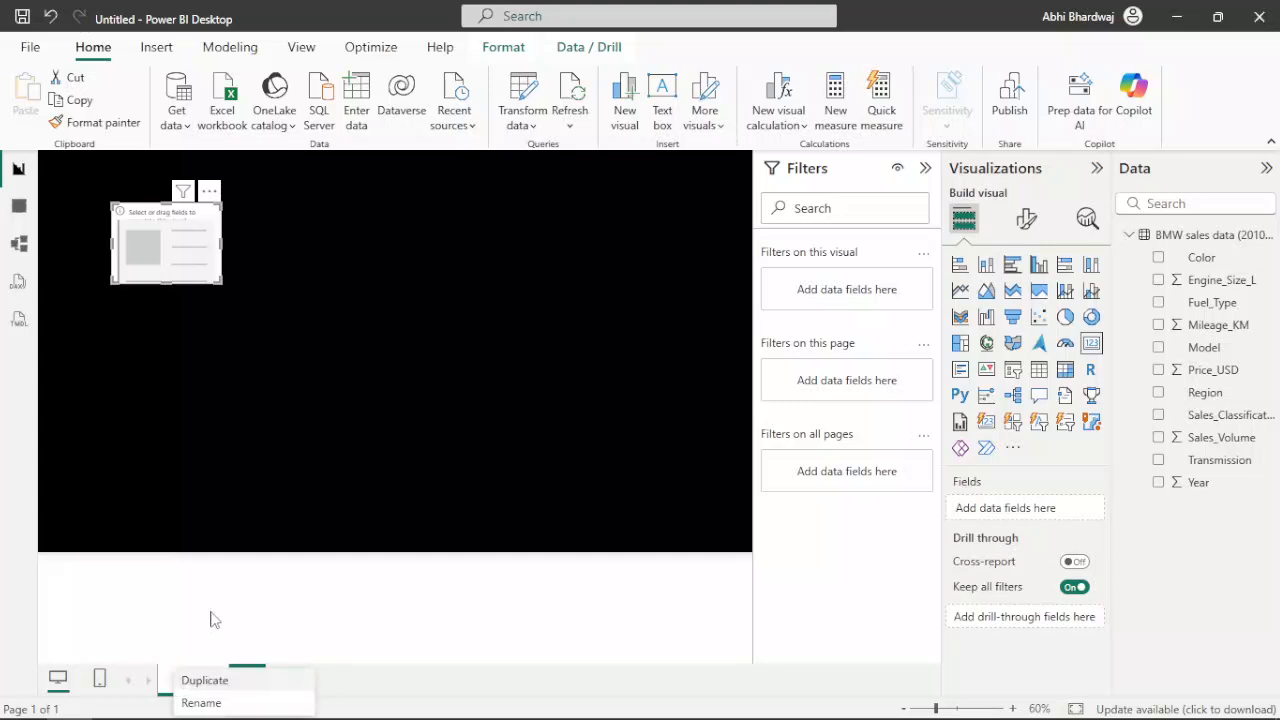
{"action": "left_click", "coordinate": [201, 703]}
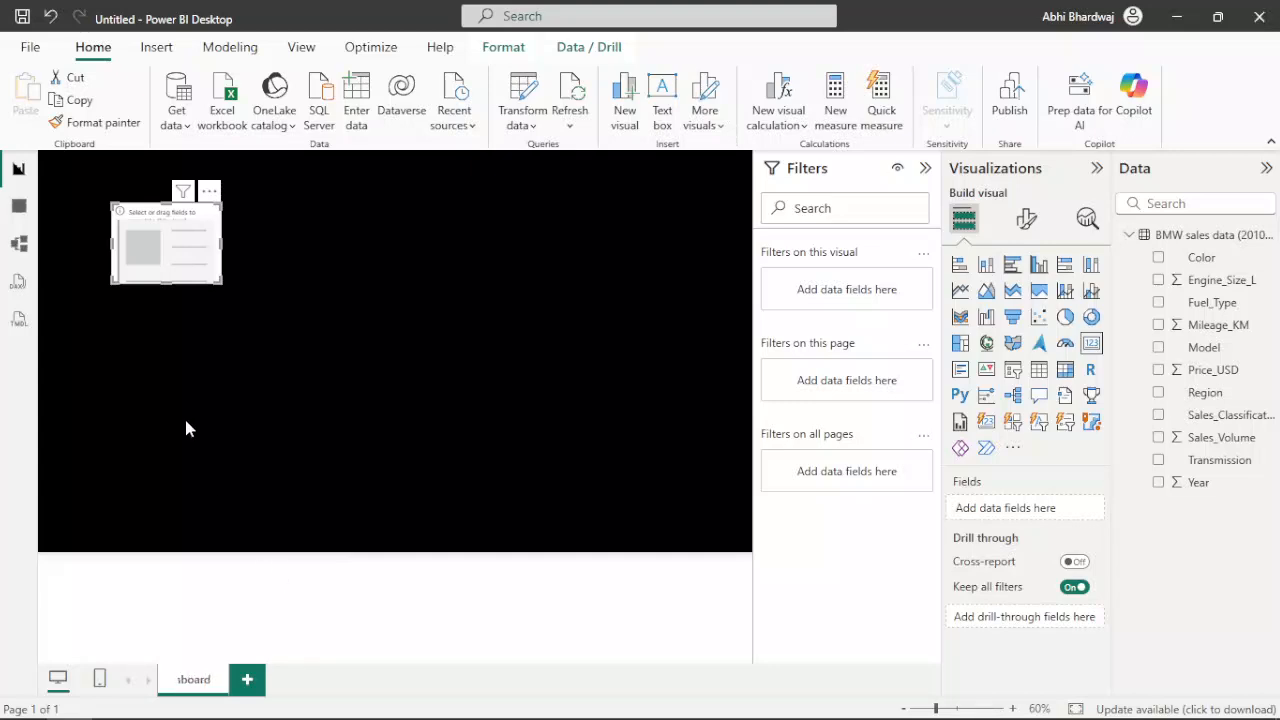
{"action": "left_click", "coordinate": [223, 391]}
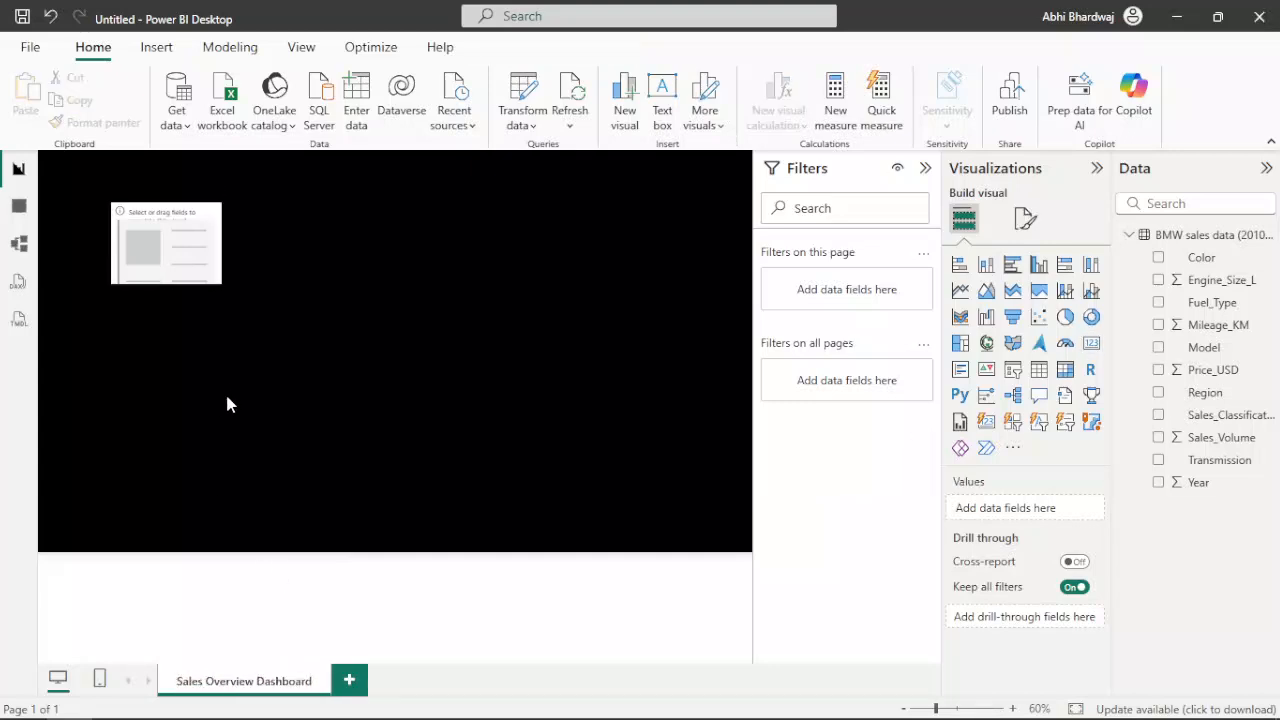
Populate the card with the average of Sales_Volume and turn off its category label
{"action": "left_click", "coordinate": [172, 275]}
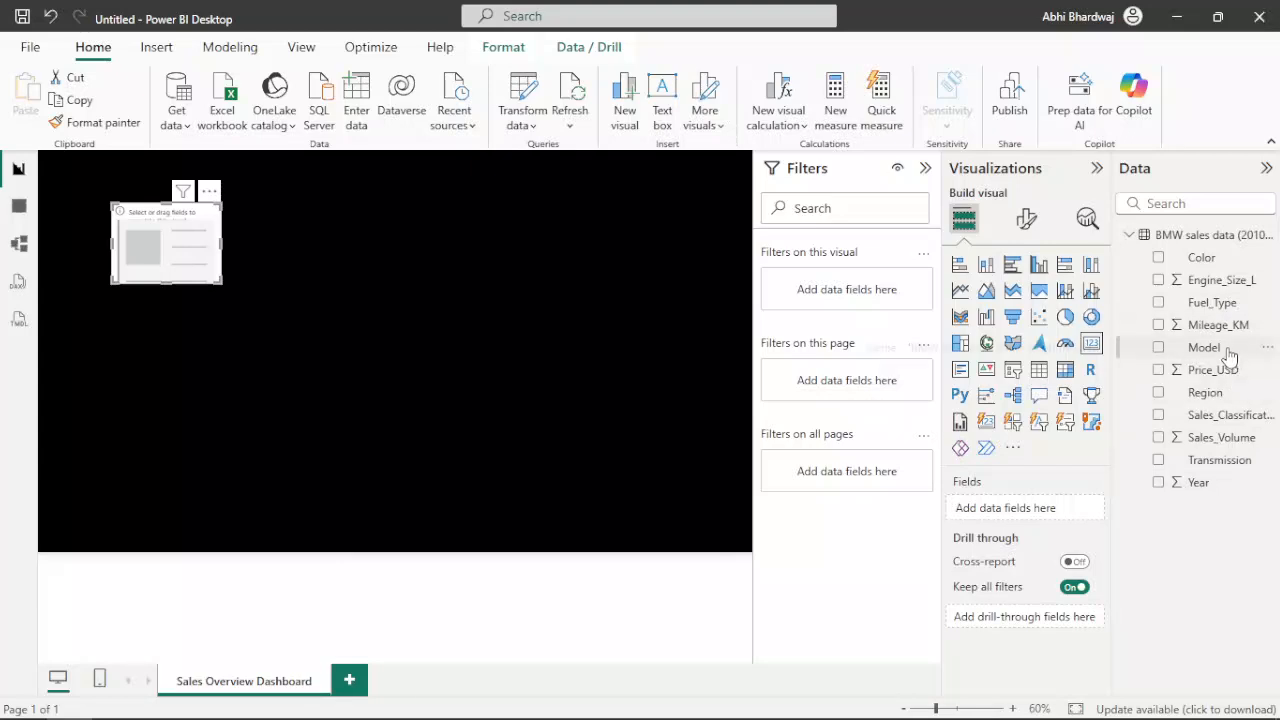
{"action": "left_click", "coordinate": [1221, 437]}
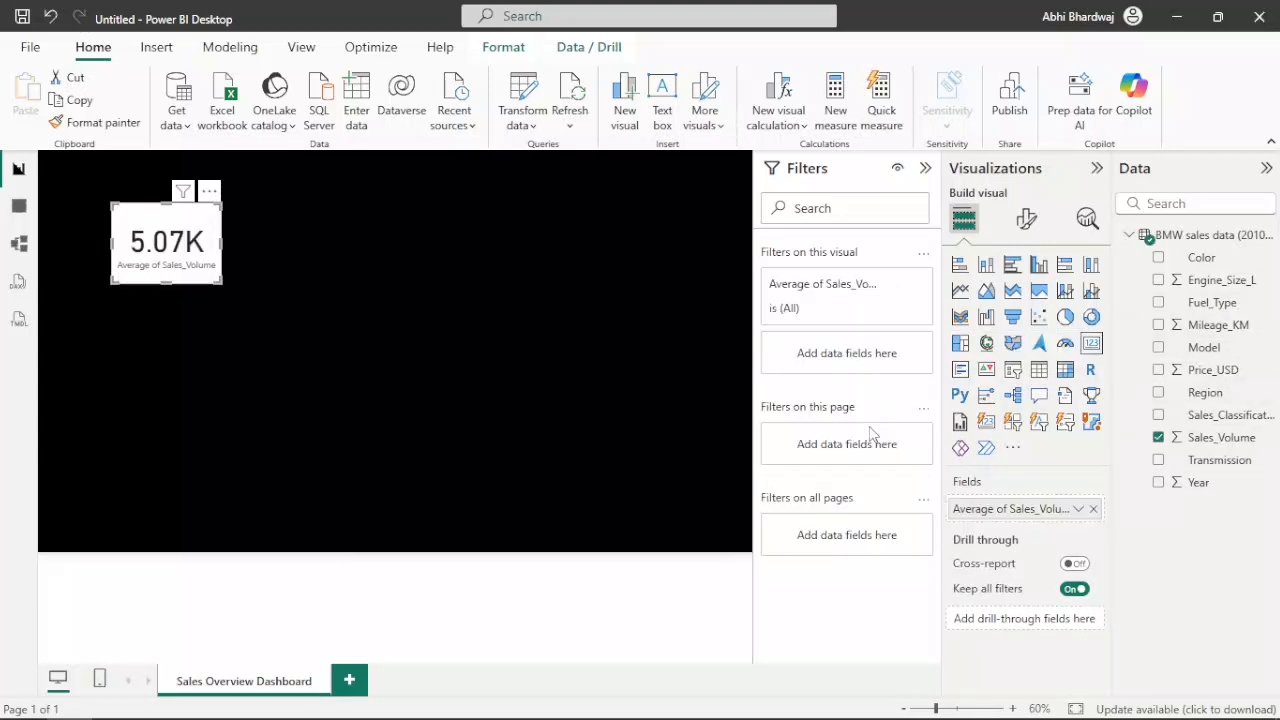
{"action": "right_click", "coordinate": [1014, 510]}
{"action": "left_click", "coordinate": [1027, 218]}
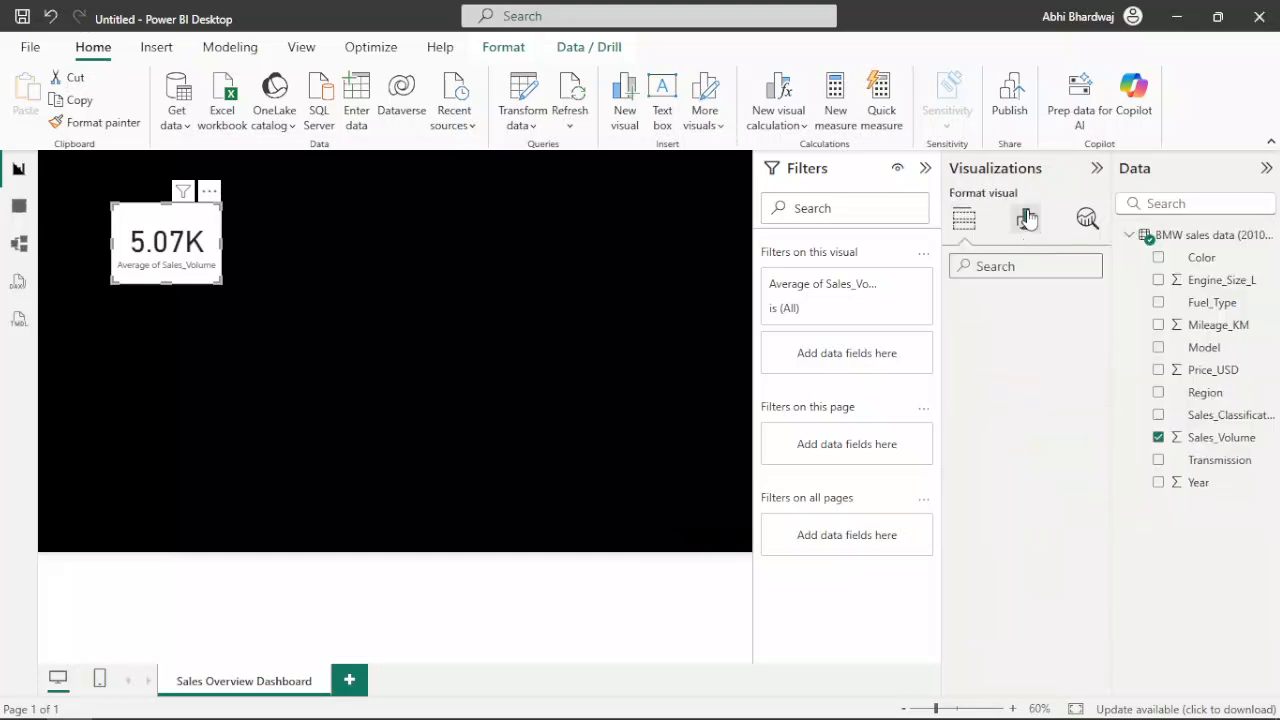
{"action": "left_click", "coordinate": [1086, 388]}
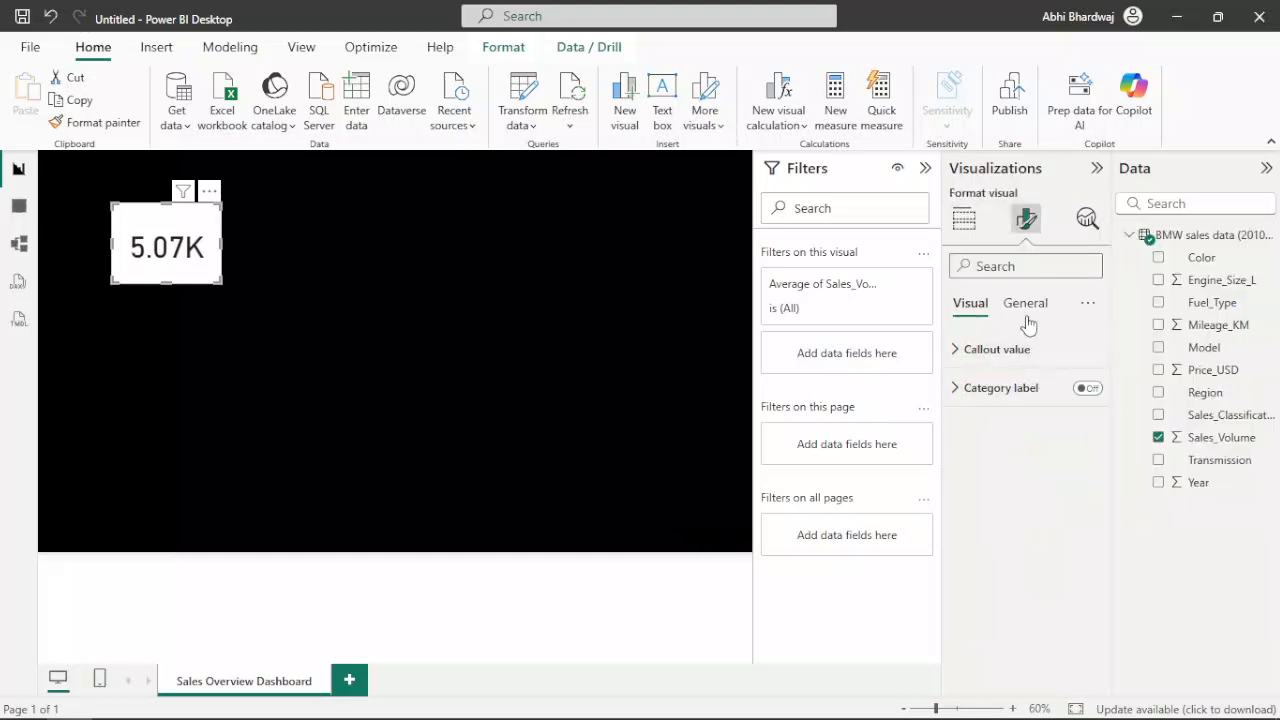
Turn on the card's title and set its text to Total Sales
{"action": "left_click", "coordinate": [1025, 303]}
{"action": "left_click", "coordinate": [1087, 388]}
{"action": "left_click", "coordinate": [990, 388]}
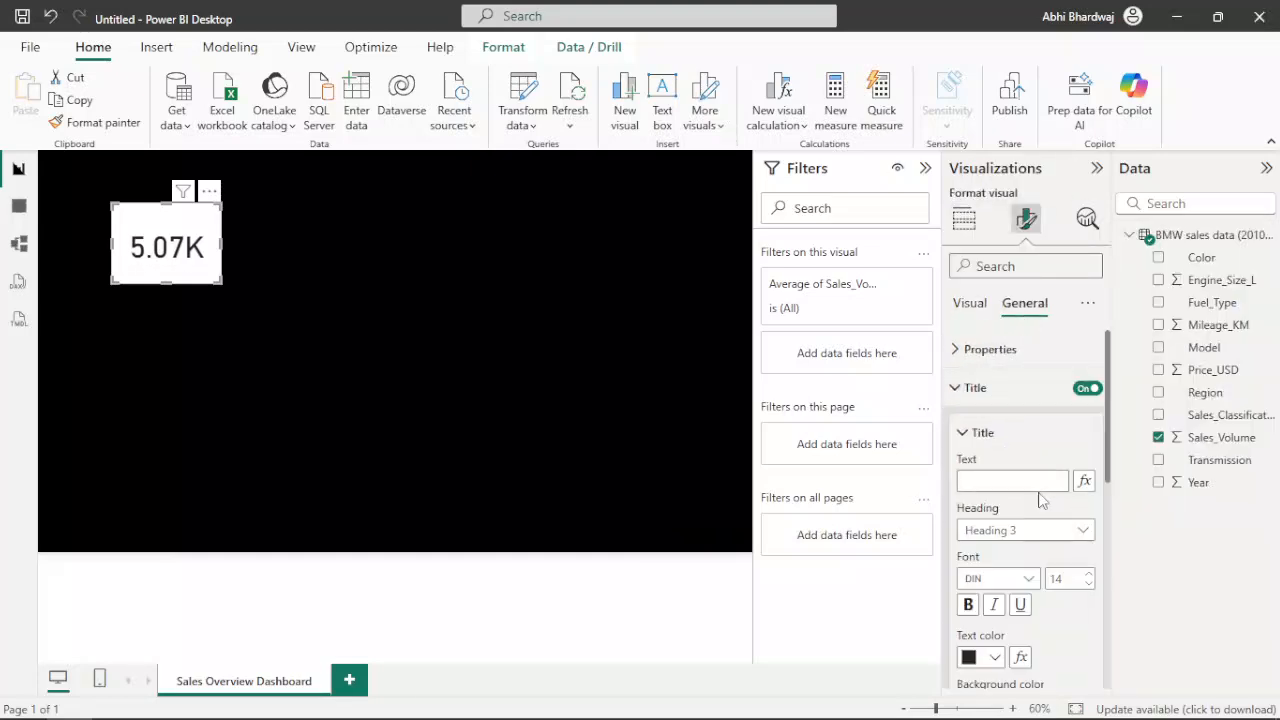
{"action": "left_click", "coordinate": [1026, 477]}
{"action": "type", "text": "Total Sales"}
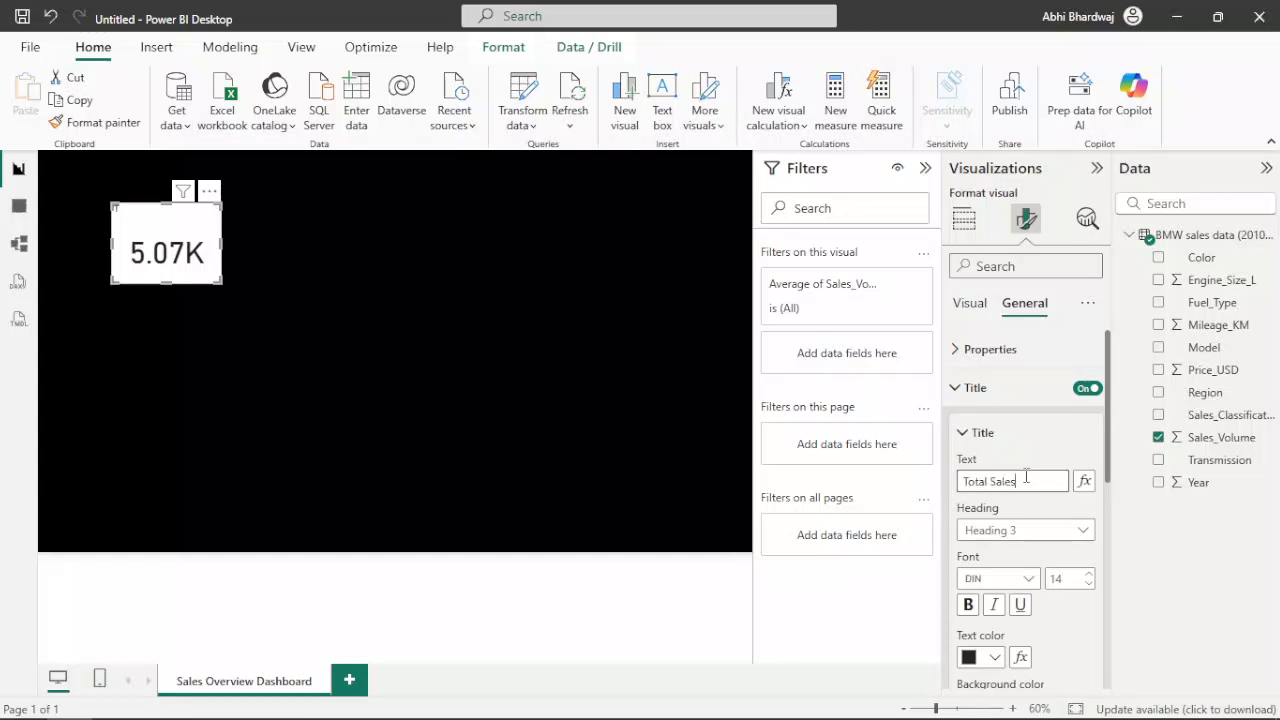
Format the card's title in centered Arial Black and reduce the card's height to fit the content
{"action": "left_click", "coordinate": [995, 578]}
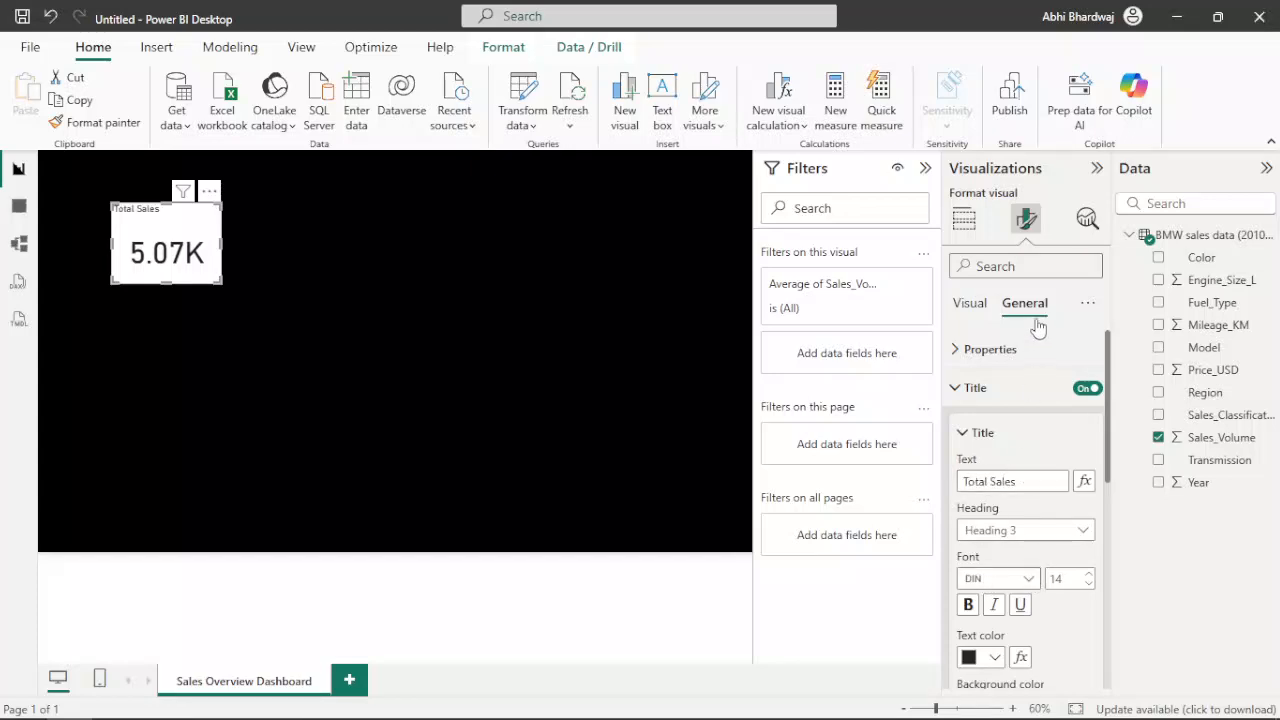
{"action": "left_click", "coordinate": [1013, 310]}
{"action": "scroll", "coordinate": [997, 630], "scroll_direction": "down", "scroll_amount": 1}
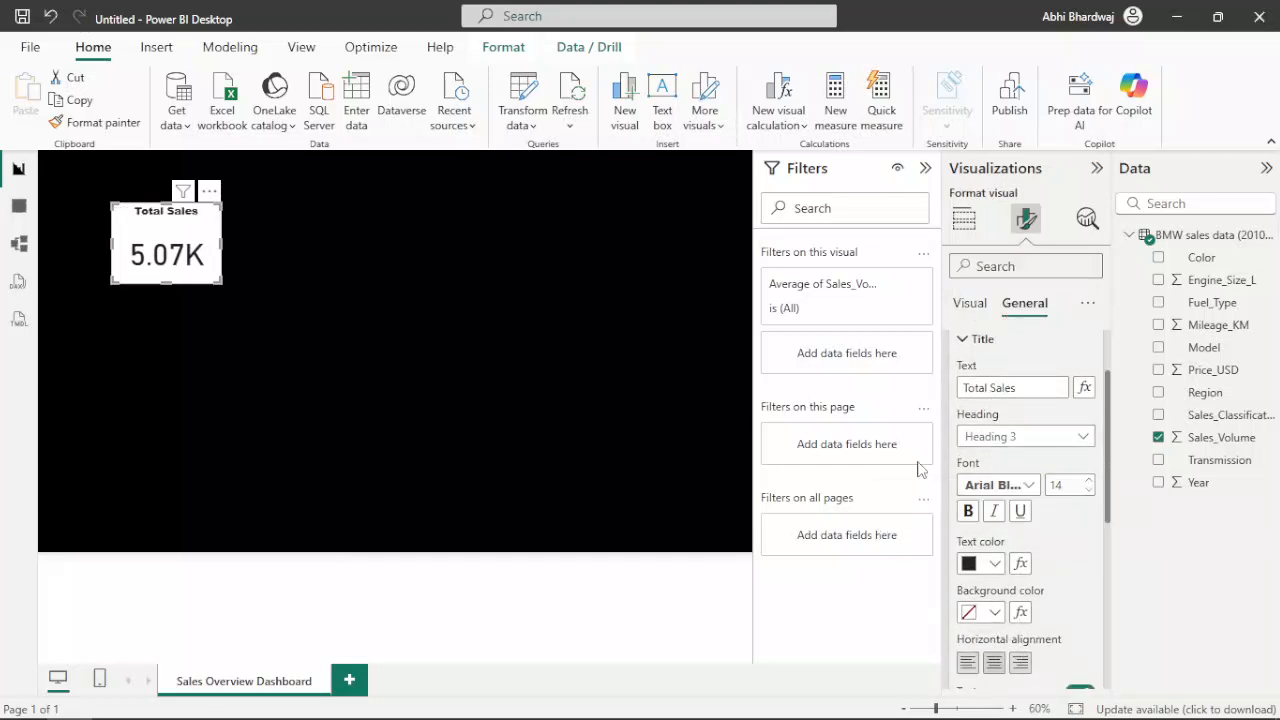
{"action": "left_click_drag", "start_coordinate": [221, 285], "coordinate": [223, 255]}
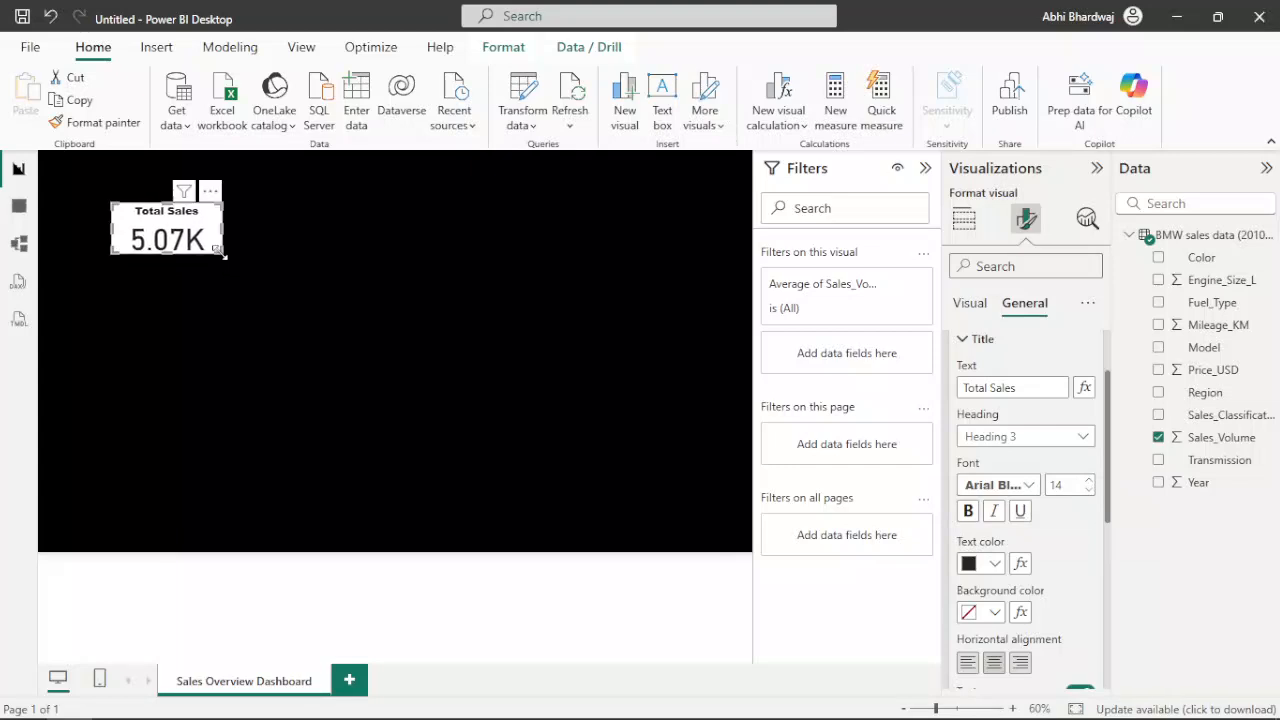
Give the card a light blue background, keeping its transparency at 0%
{"action": "left_click", "coordinate": [969, 303]}
{"action": "left_click", "coordinate": [1024, 303]}
{"action": "scroll", "coordinate": [1012, 531], "scroll_direction": "down", "scroll_amount": 5}
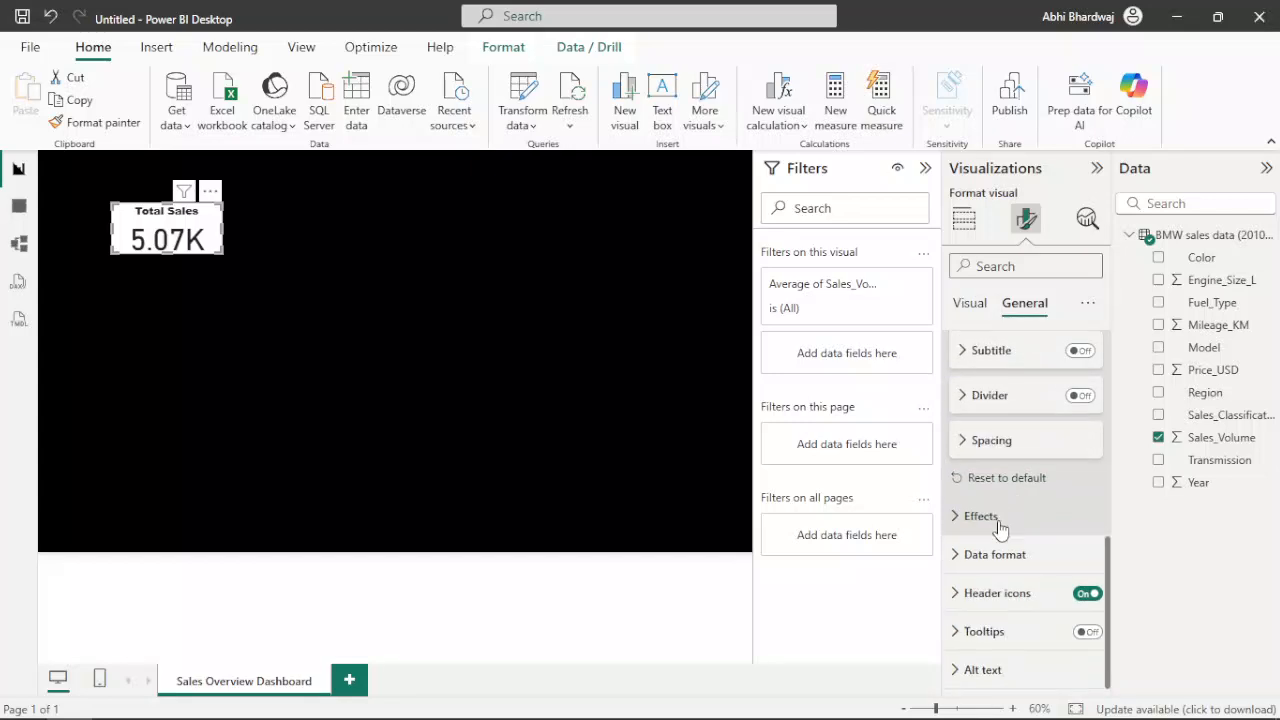
{"action": "left_click", "coordinate": [1000, 526]}
{"action": "left_click", "coordinate": [985, 421]}
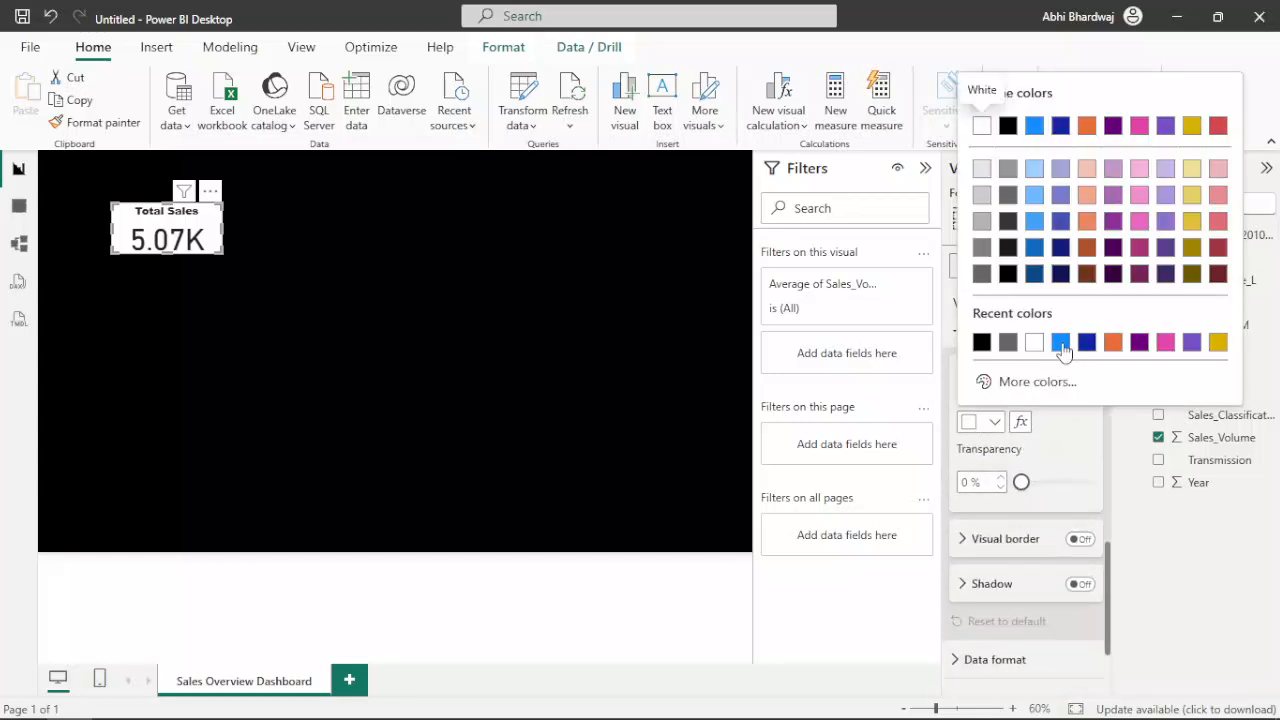
{"action": "left_click", "coordinate": [1034, 170]}
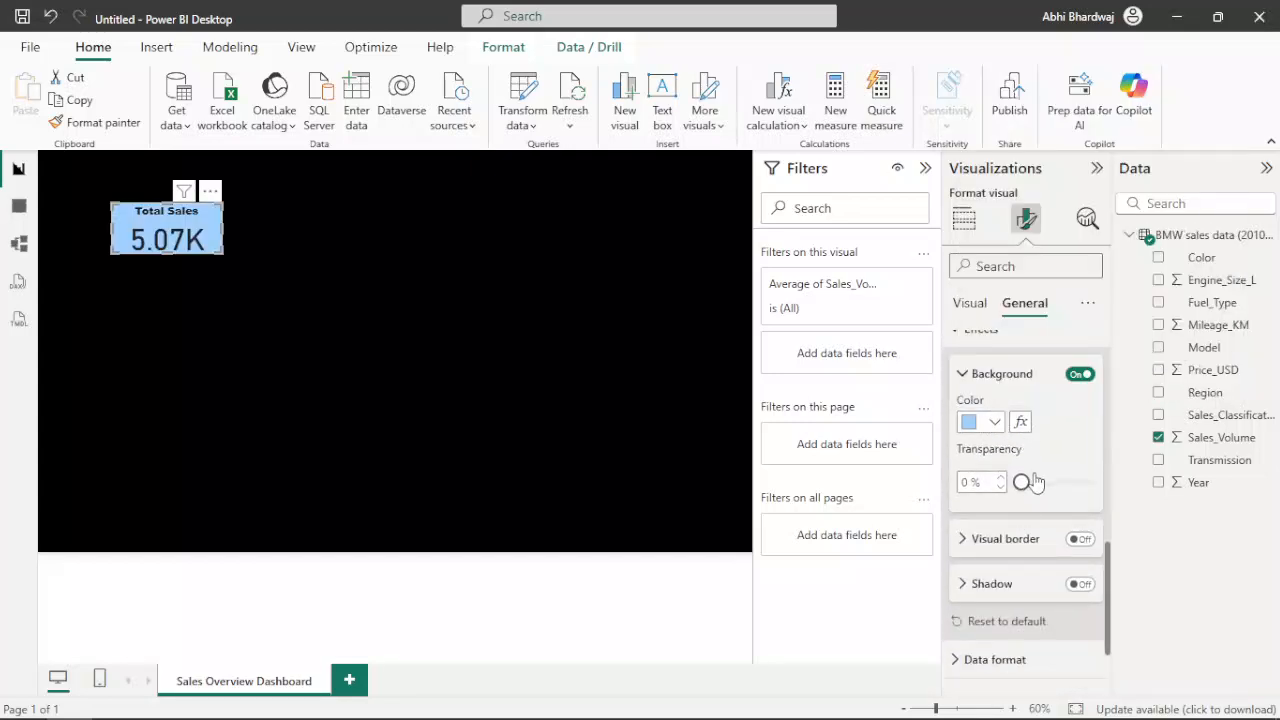
{"action": "left_click_drag", "start_coordinate": [1021, 481], "coordinate": [986, 489]}
Add a dark navy border to the card with 16 px rounded corners and a 5 px width
{"action": "left_click", "coordinate": [1084, 540]}
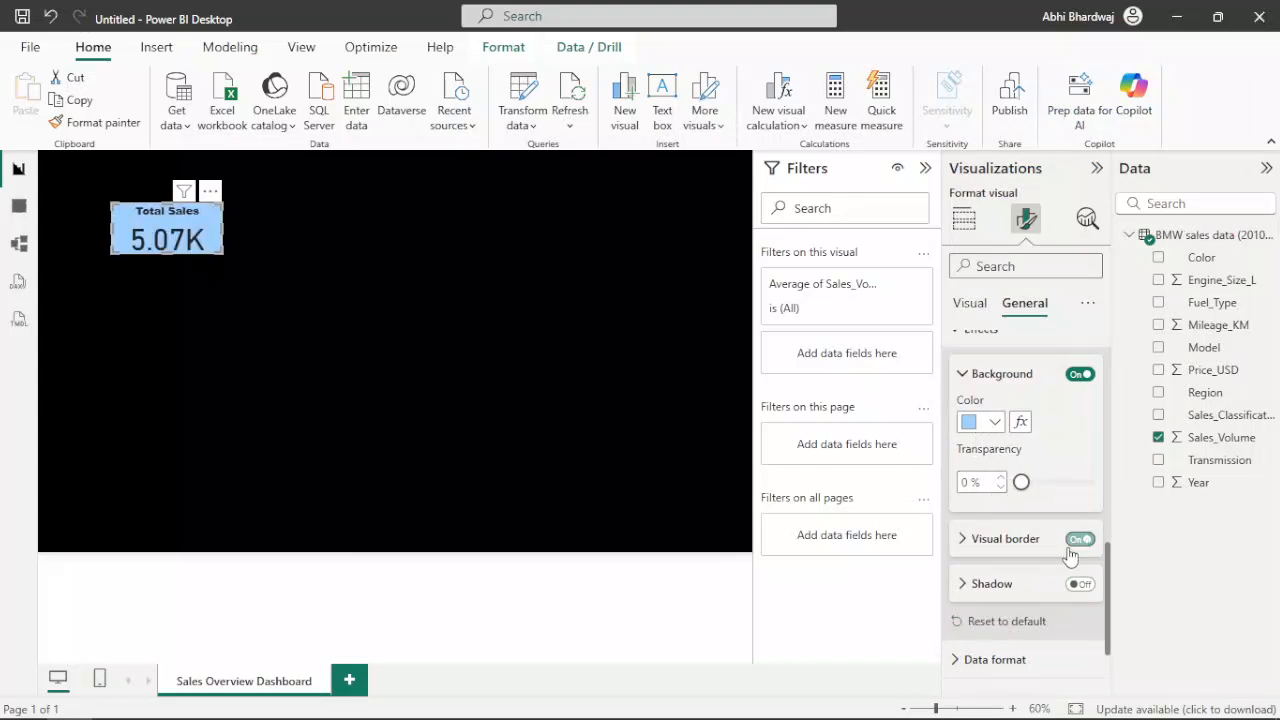
{"action": "left_click", "coordinate": [990, 590]}
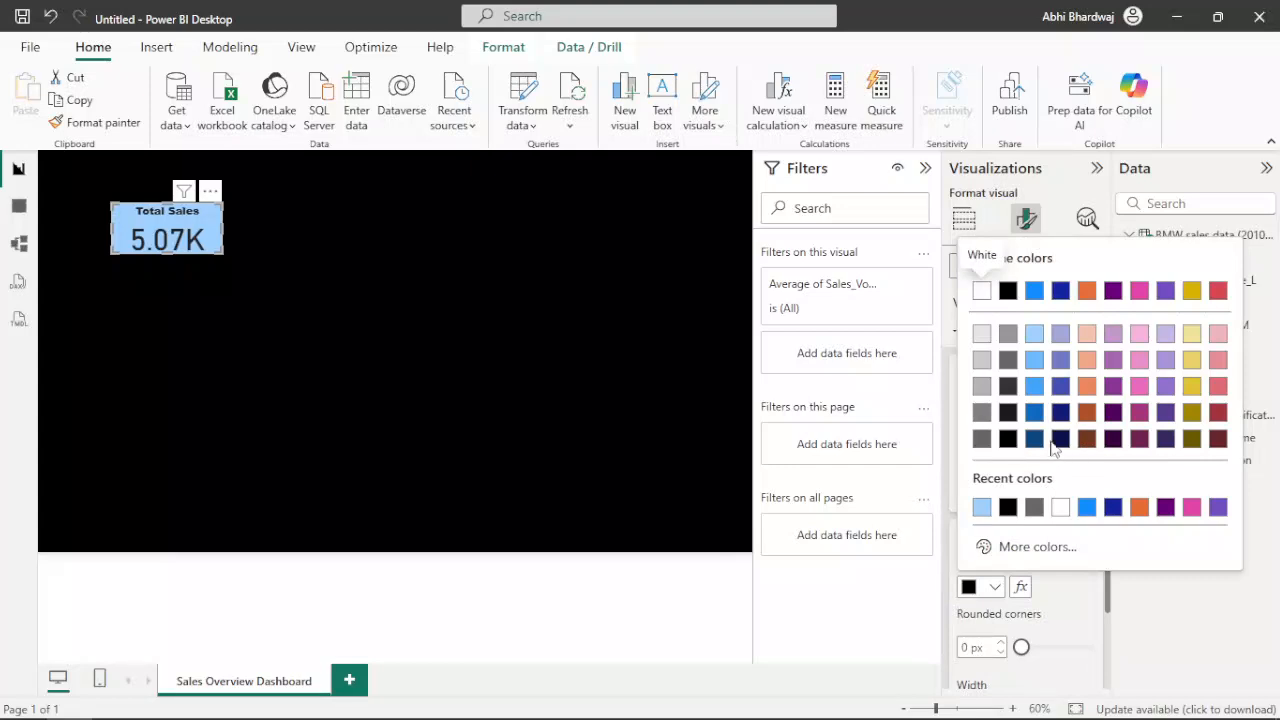
{"action": "left_click", "coordinate": [1059, 440]}
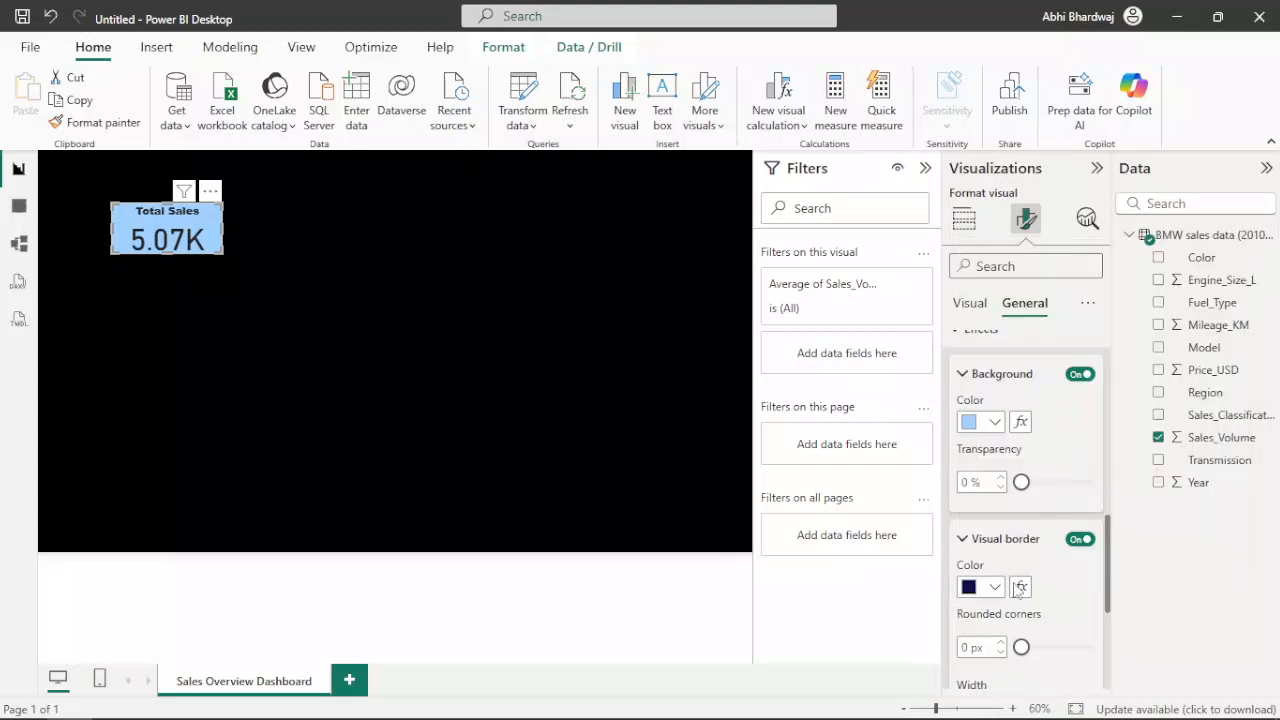
{"action": "left_click_drag", "start_coordinate": [1021, 647], "coordinate": [1058, 648]}
{"action": "scroll", "coordinate": [1035, 525], "scroll_direction": "down", "scroll_amount": 4}
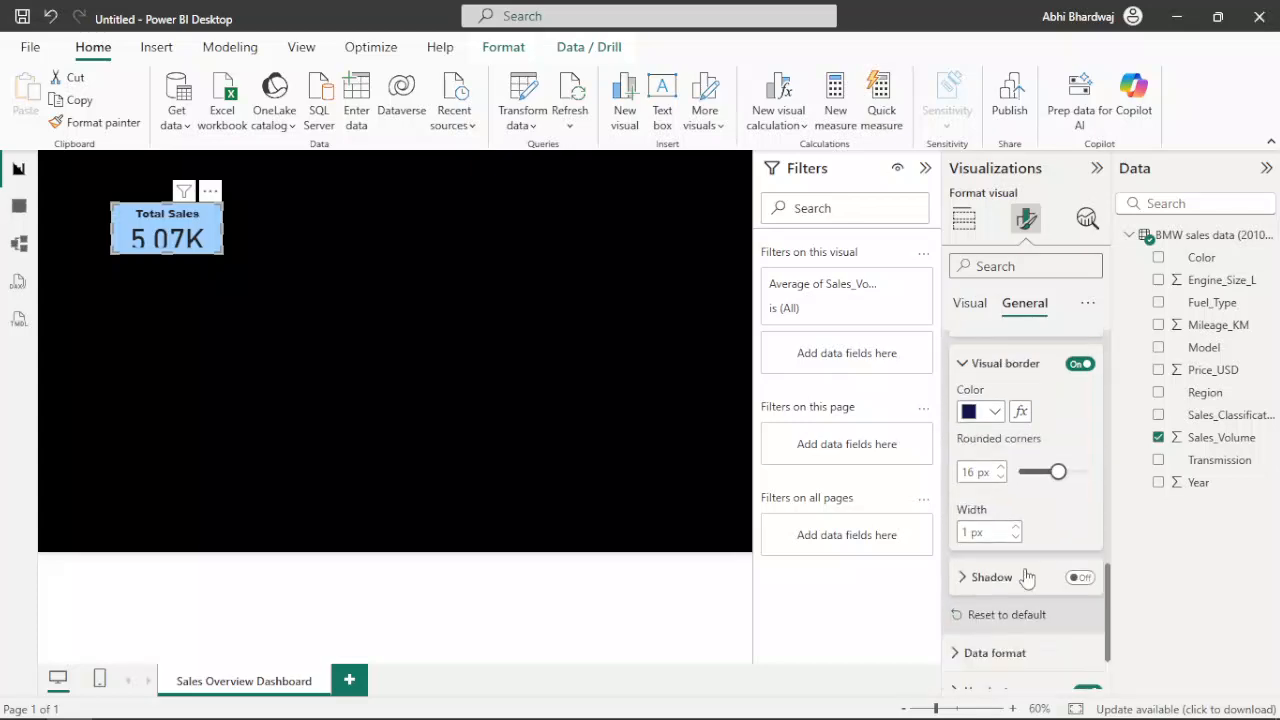
{"action": "double_click", "coordinate": [1015, 516]}
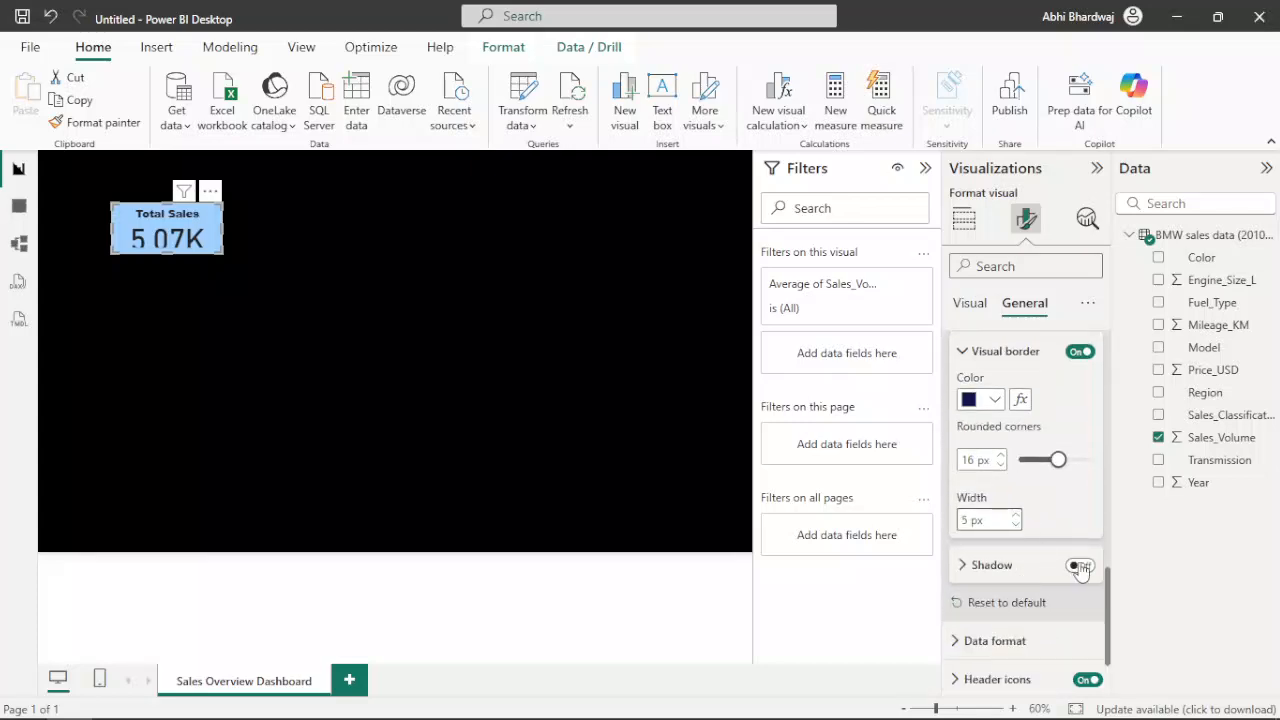
Turn on the Total Sales card's shadow and colour it bright red
{"action": "left_click", "coordinate": [1080, 565]}
{"action": "left_click", "coordinate": [1000, 566]}
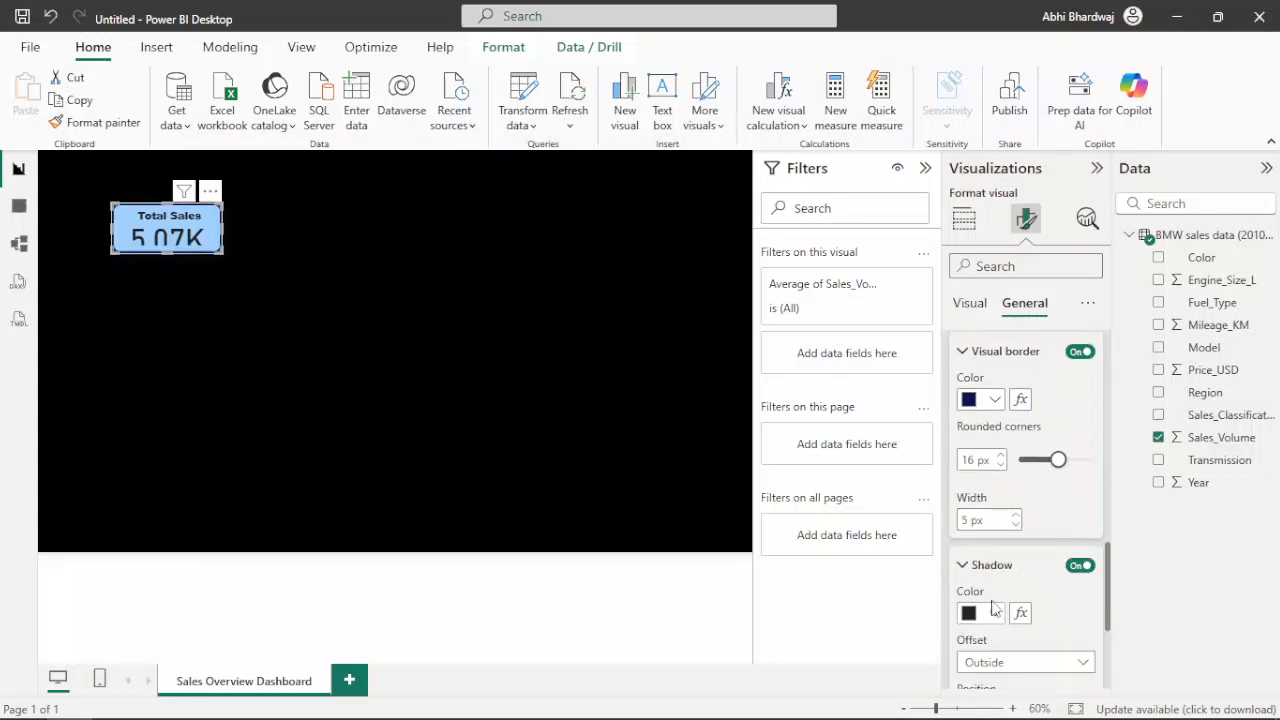
{"action": "left_click", "coordinate": [988, 620]}
{"action": "left_click", "coordinate": [1046, 574]}
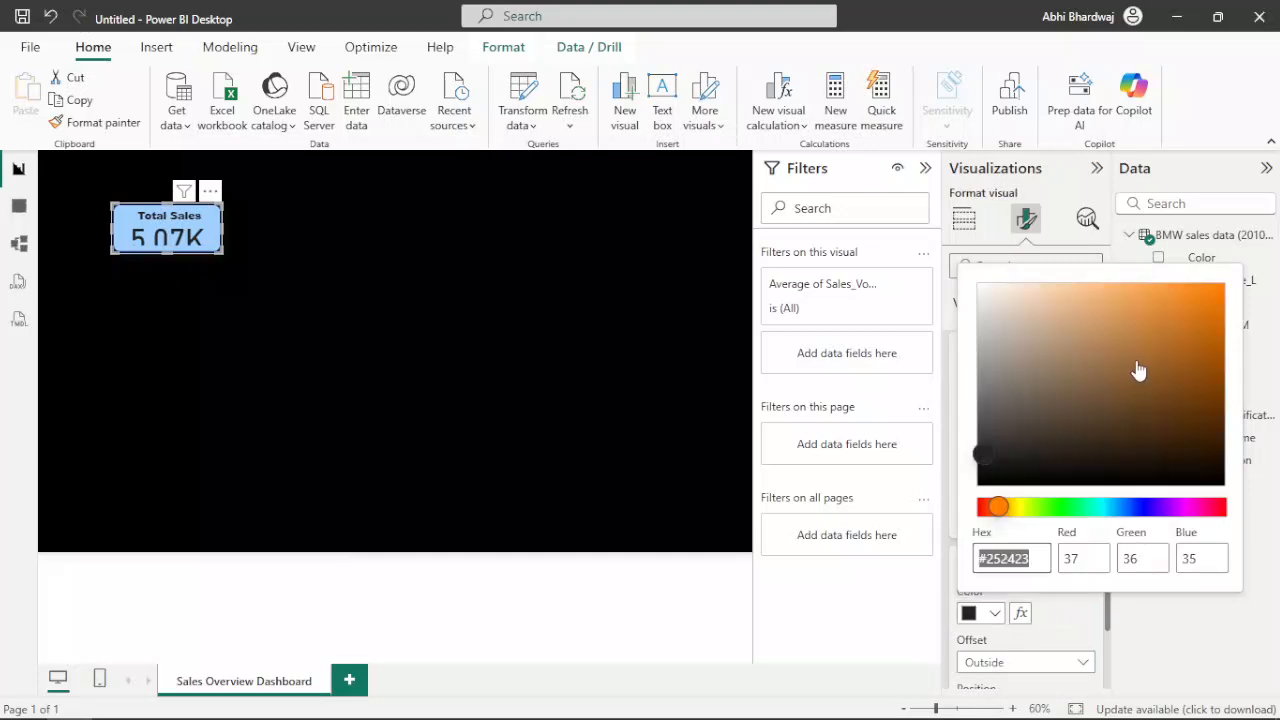
{"action": "left_click", "coordinate": [982, 508]}
{"action": "left_click", "coordinate": [1214, 293]}
{"action": "left_click", "coordinate": [813, 527]}
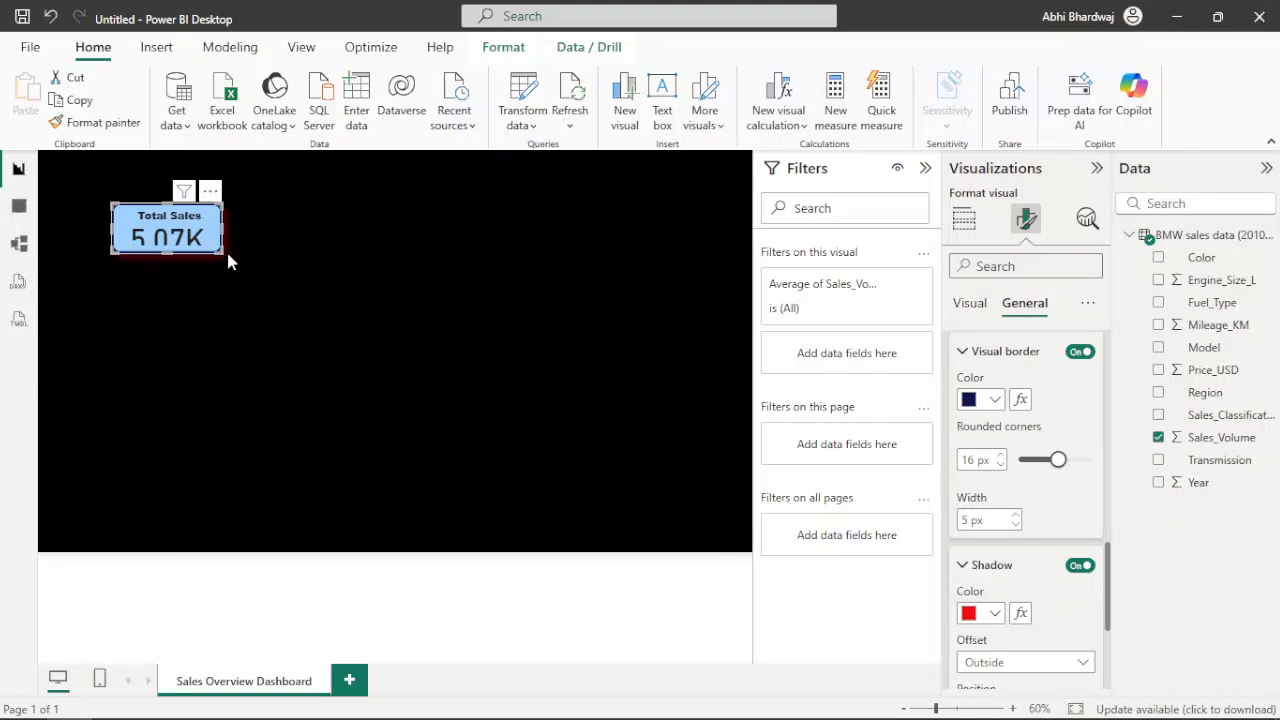
Enlarge the Total Sales card so its value fits and move it toward the canvas's upper-left corner
{"action": "left_click_drag", "start_coordinate": [216, 250], "coordinate": [228, 268]}
{"action": "left_click", "coordinate": [305, 263]}
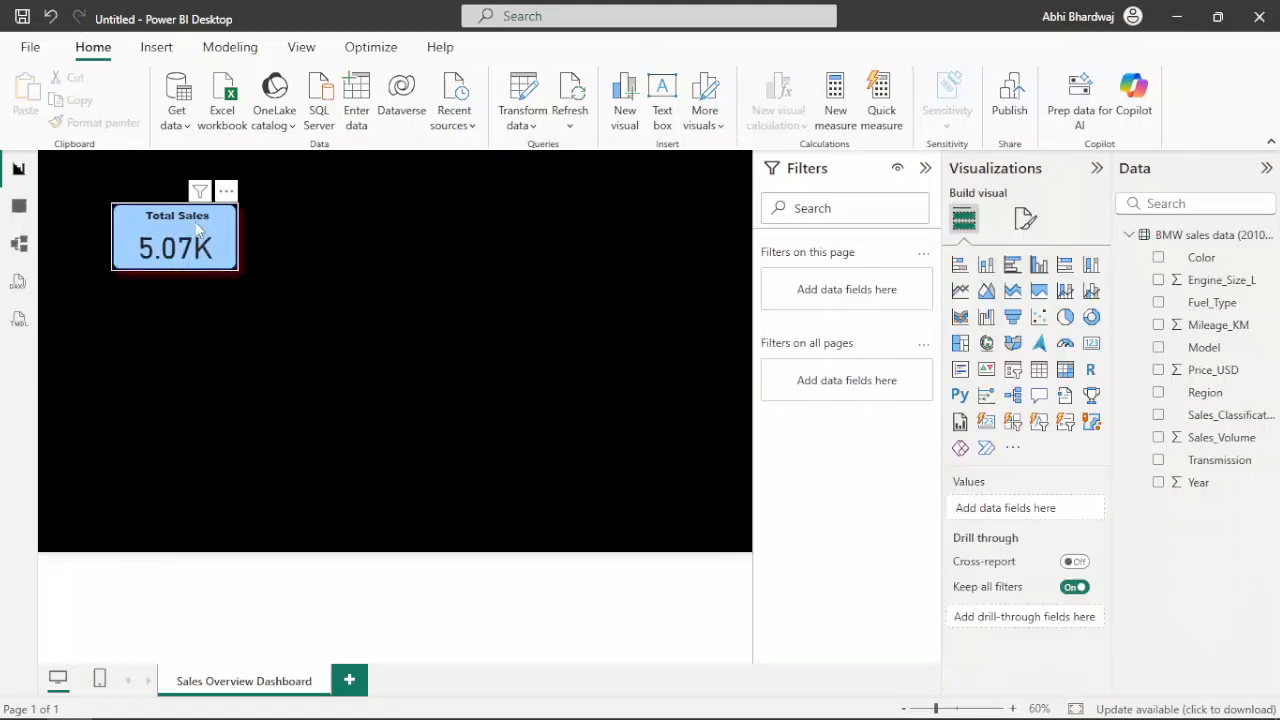
{"action": "left_click_drag", "start_coordinate": [185, 207], "coordinate": [155, 173]}
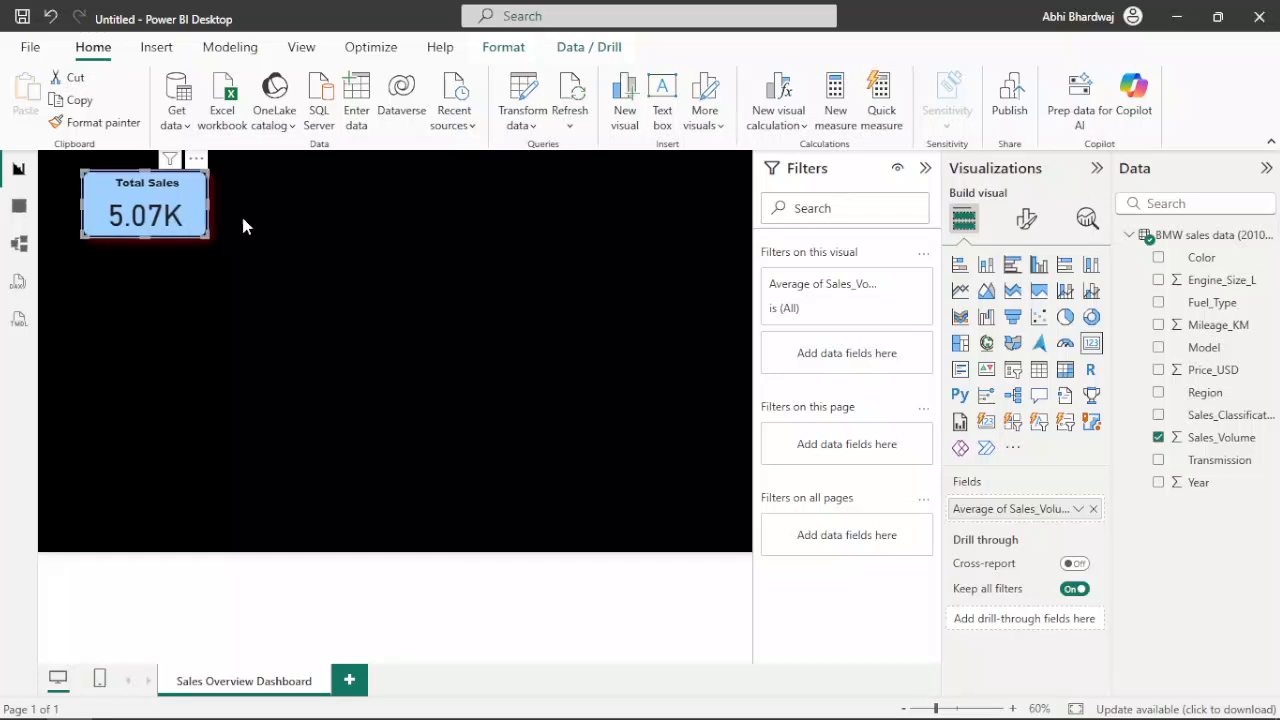
Change the Total Sales card's border colour to red
{"action": "left_click", "coordinate": [1026, 218]}
{"action": "left_click", "coordinate": [1028, 303]}
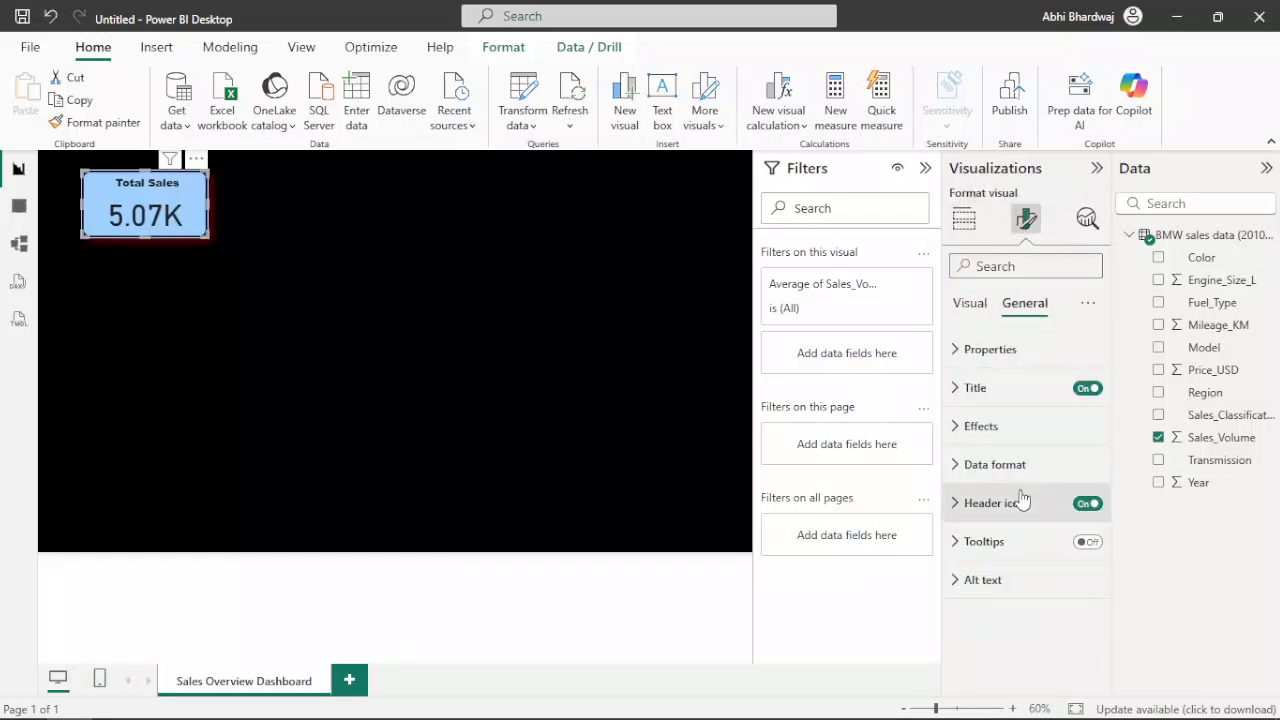
{"action": "left_click", "coordinate": [998, 428]}
{"action": "scroll", "coordinate": [995, 460], "scroll_direction": "down", "scroll_amount": 3}
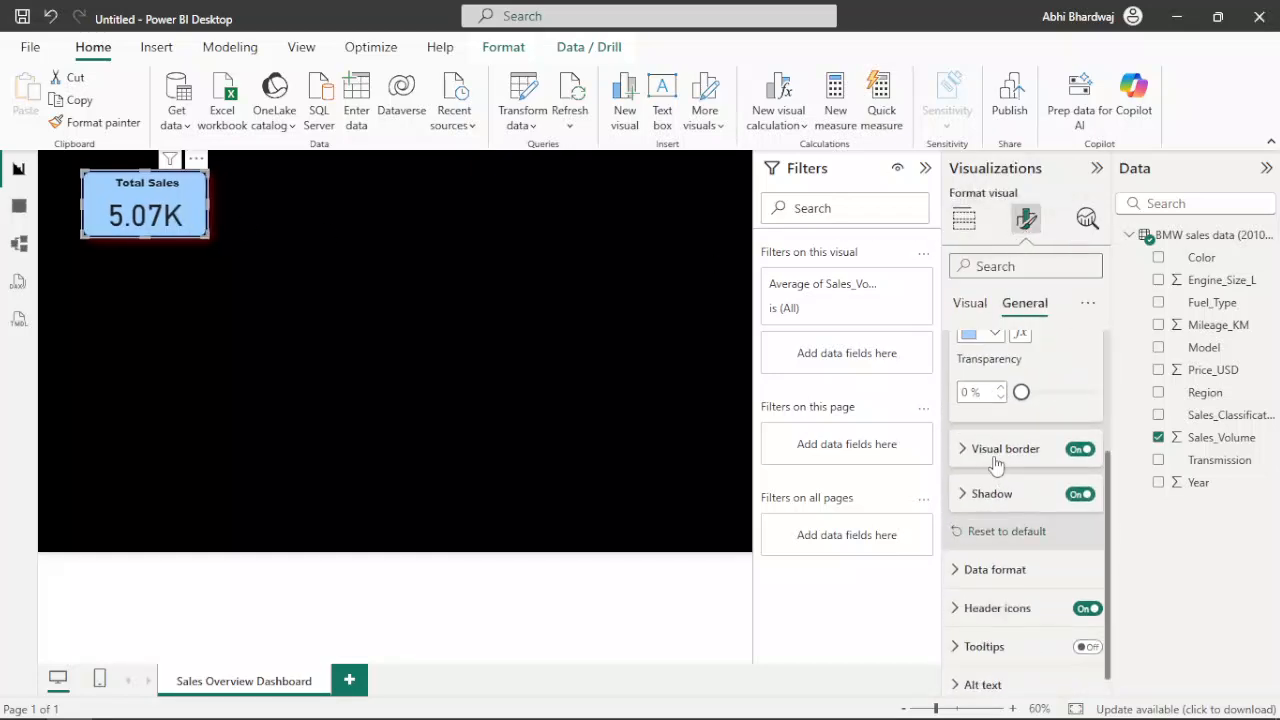
{"action": "left_click", "coordinate": [996, 465]}
{"action": "left_click", "coordinate": [978, 497]}
{"action": "left_click", "coordinate": [979, 426]}
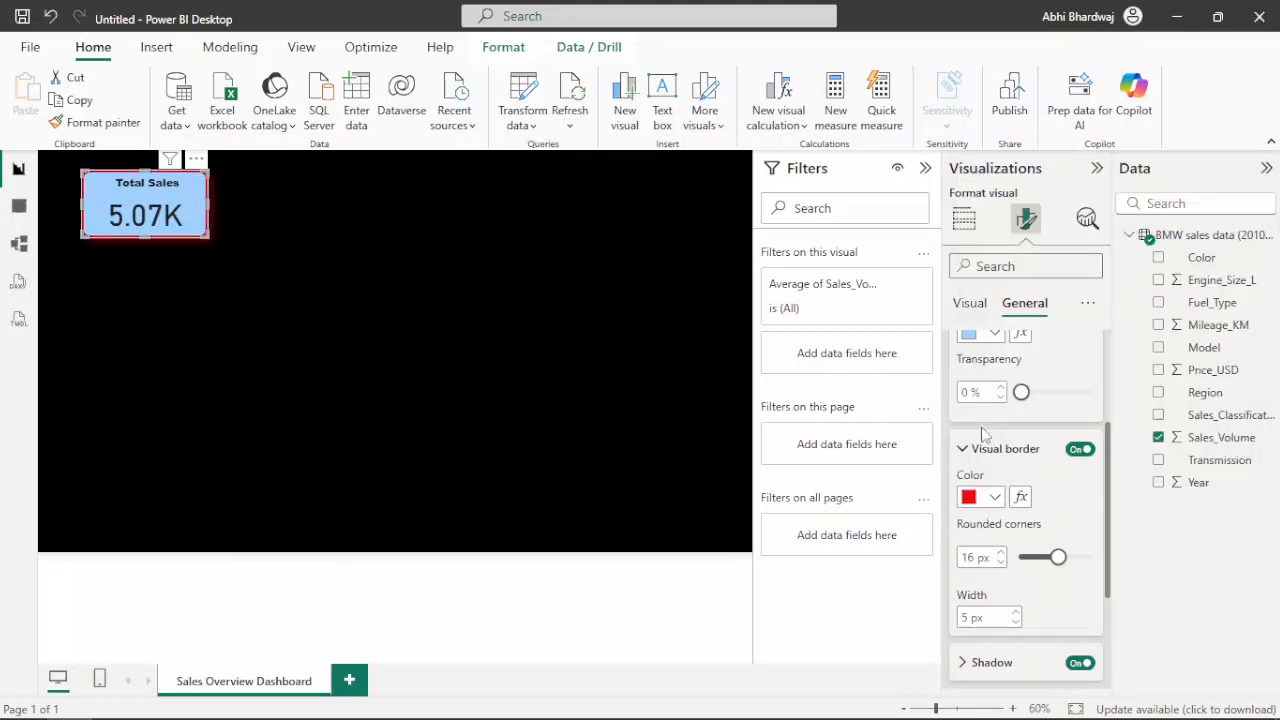
Make the Total Sales card's callout value white and bold
{"action": "scroll", "coordinate": [1010, 410], "scroll_direction": "up", "scroll_amount": 5}
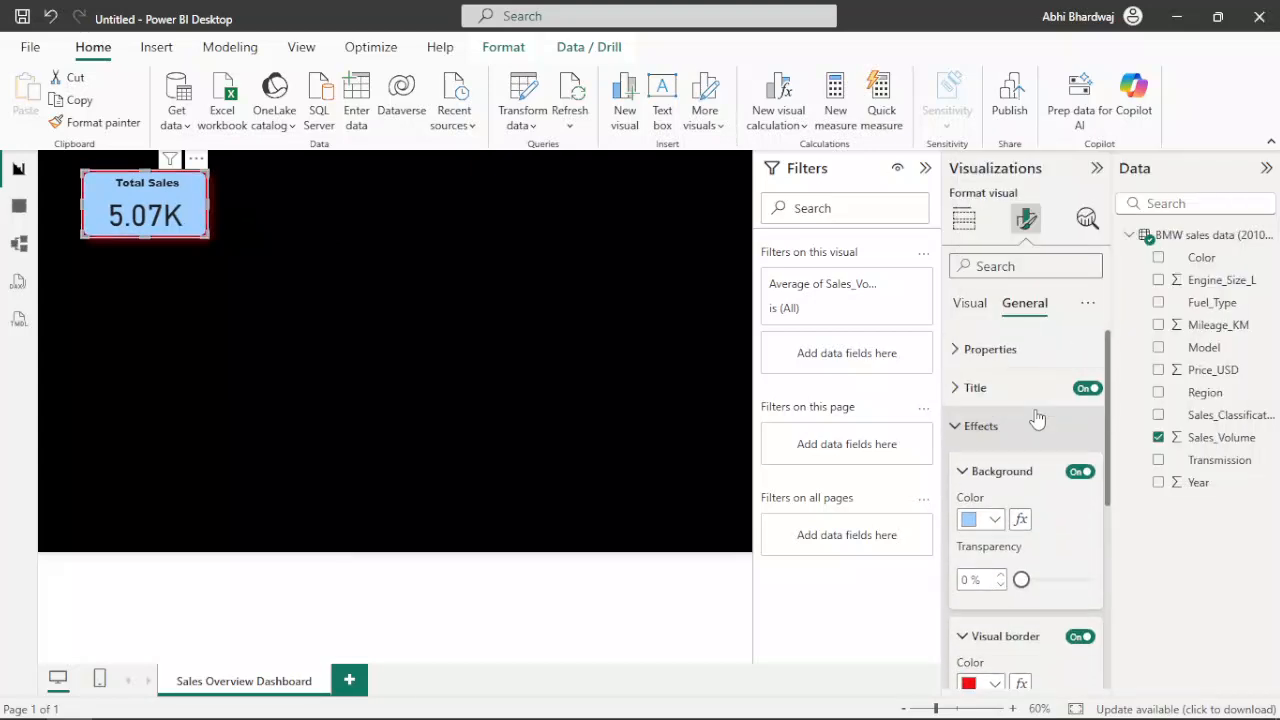
{"action": "left_click", "coordinate": [975, 310]}
{"action": "left_click", "coordinate": [972, 350]}
{"action": "left_click", "coordinate": [990, 491]}
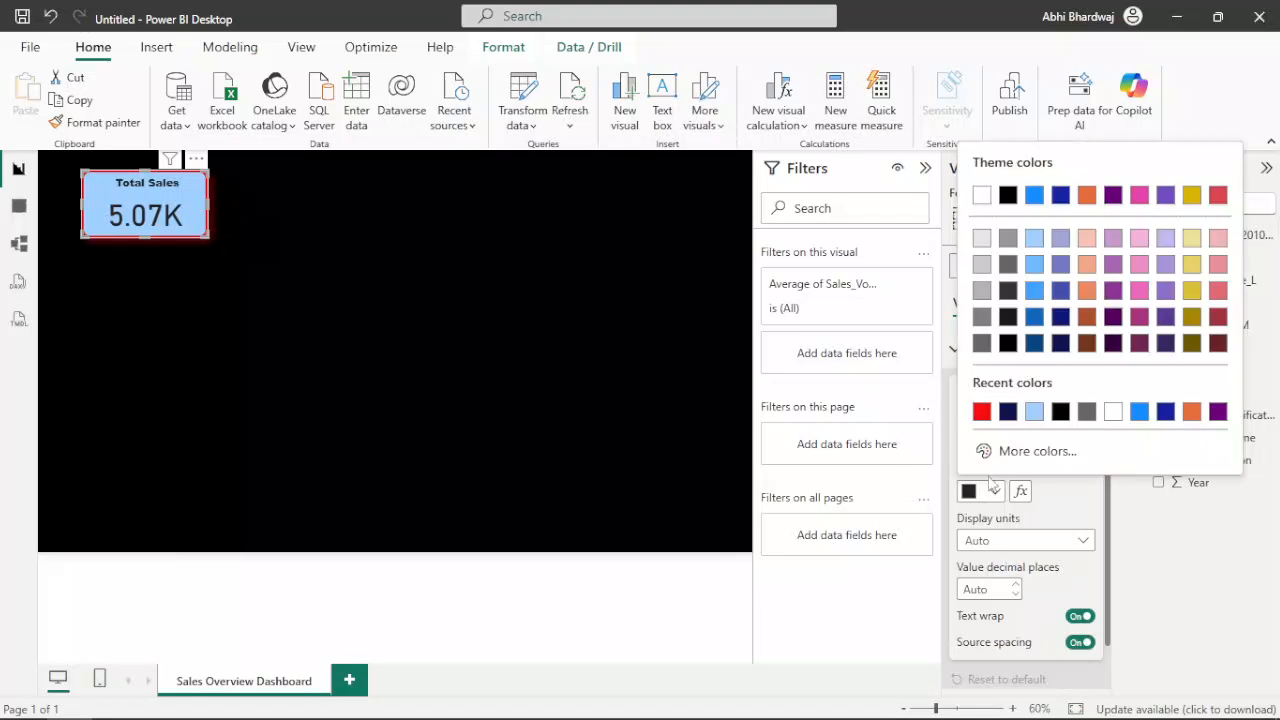
{"action": "left_click", "coordinate": [1115, 413]}
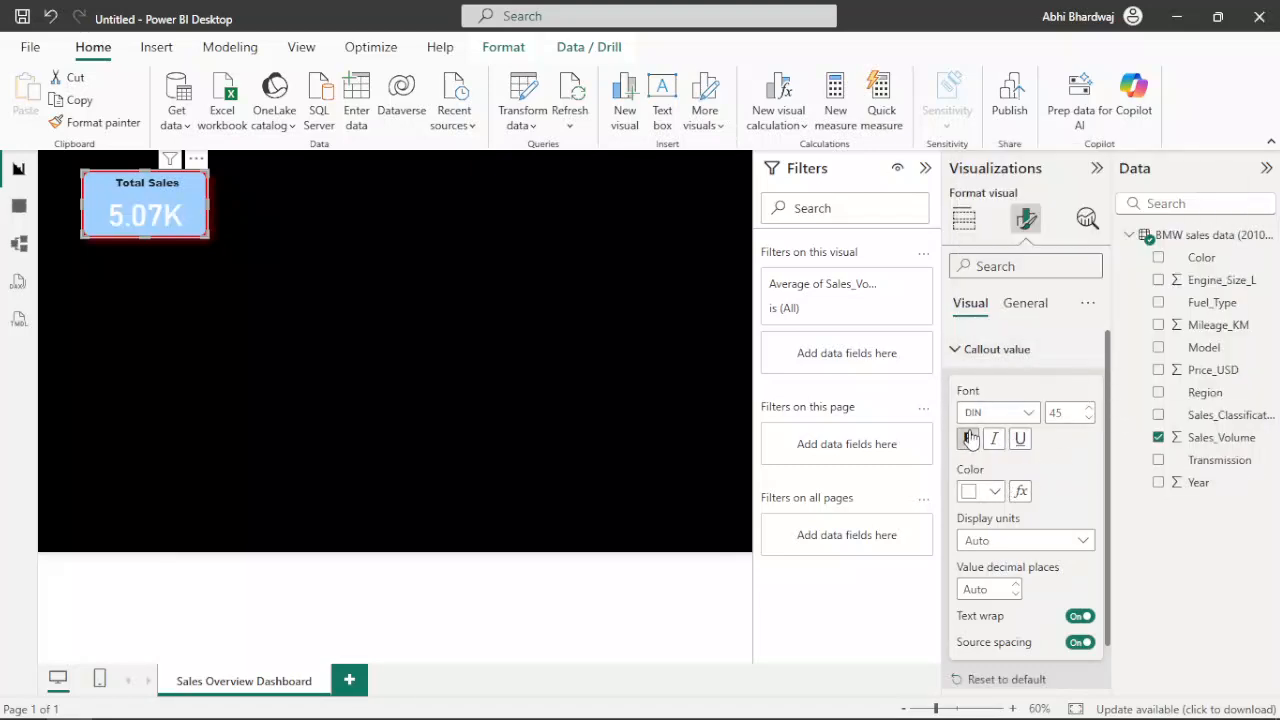
Make the Total Sales card's title text white and bold
{"action": "left_click", "coordinate": [1022, 303]}
{"action": "left_click", "coordinate": [975, 388]}
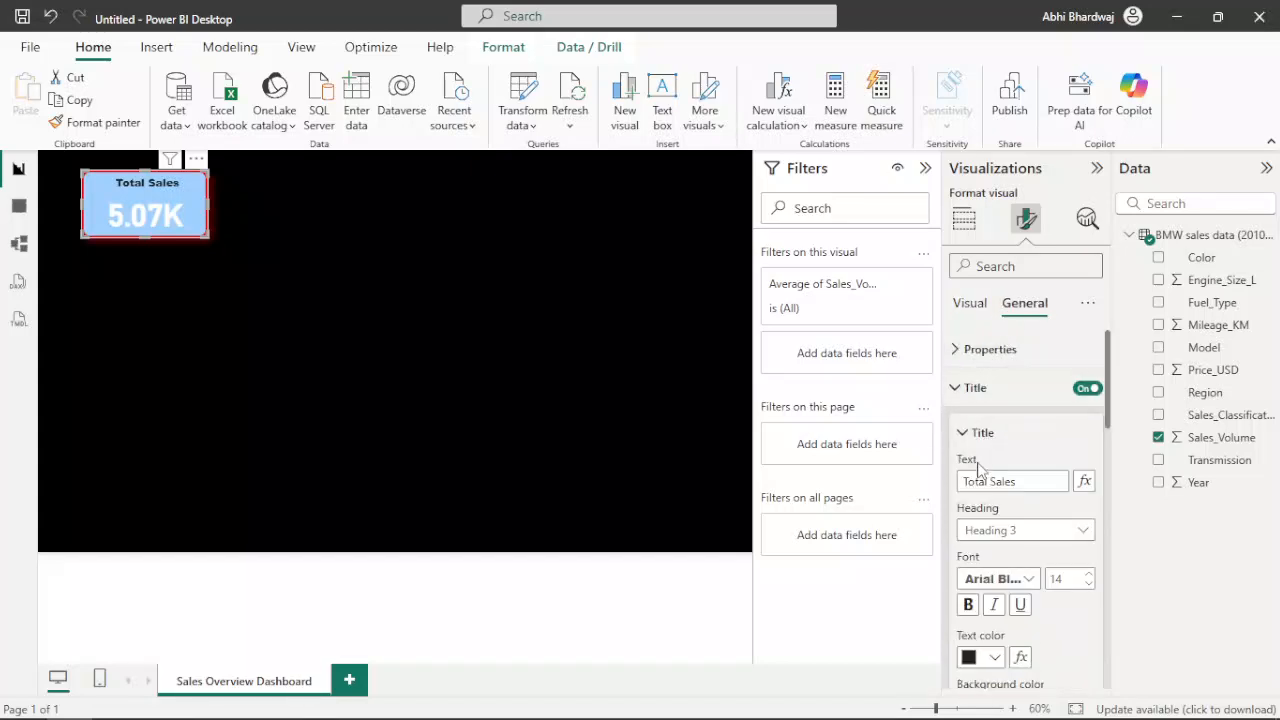
{"action": "left_click", "coordinate": [970, 658]}
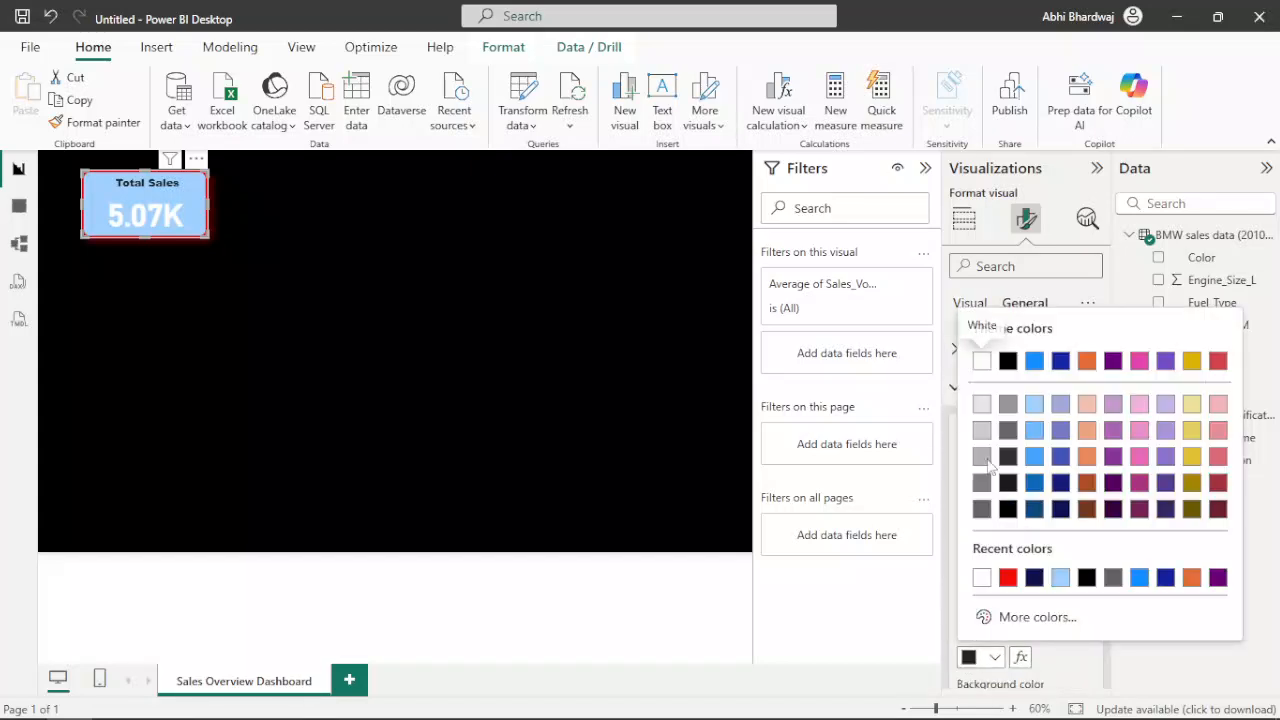
{"action": "left_click", "coordinate": [982, 368]}
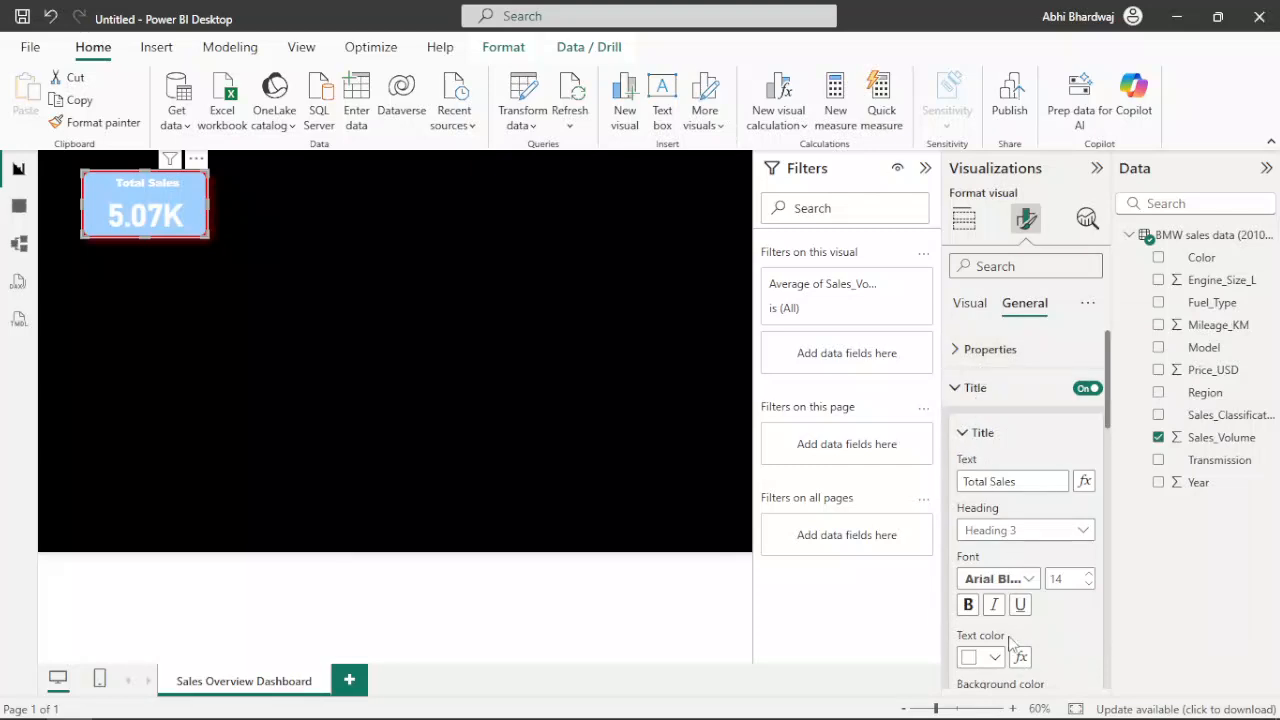
{"action": "left_click", "coordinate": [968, 604]}
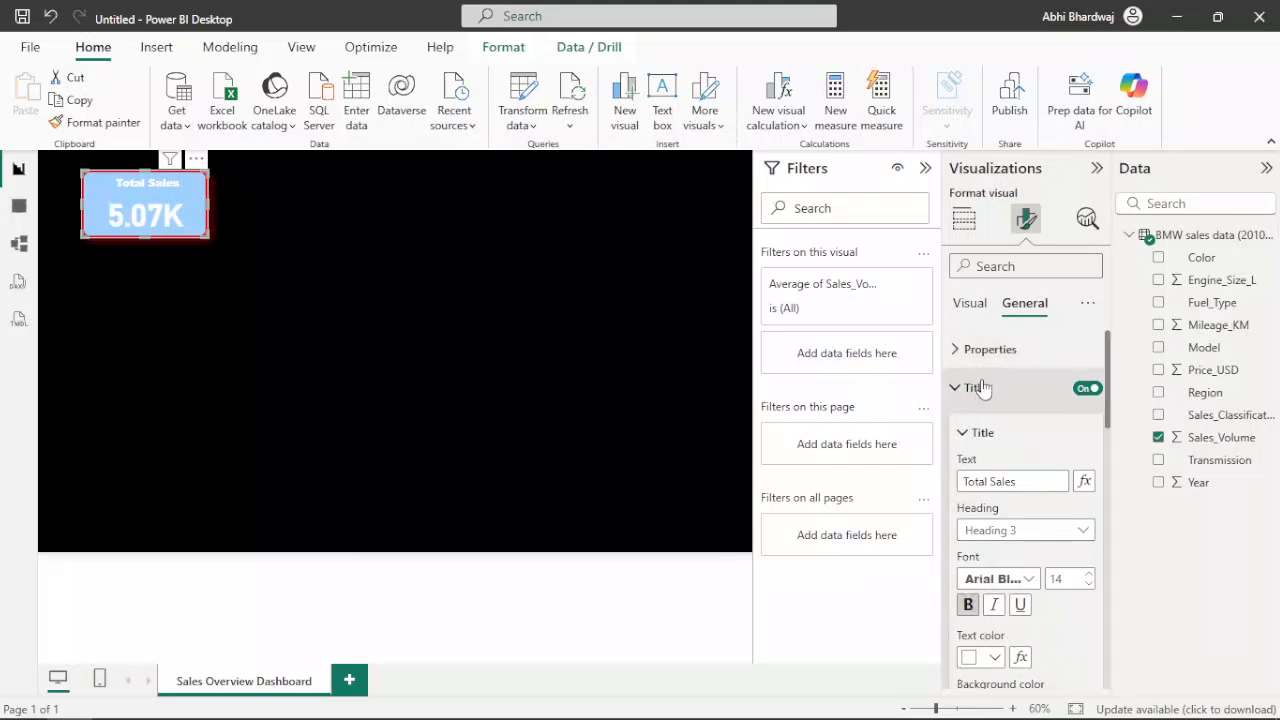
{"action": "left_click", "coordinate": [433, 257]}
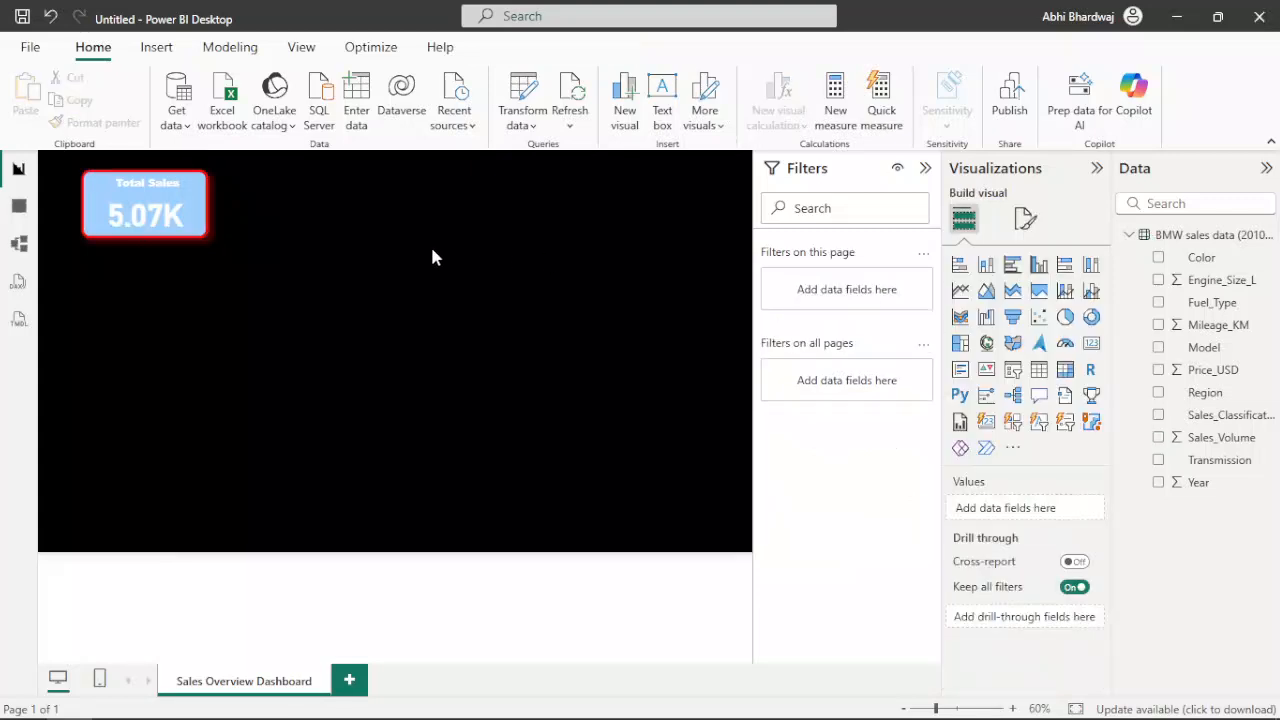
Duplicate the Total Sales card and place the copy to the right of the original, aligned with it
{"action": "left_click", "coordinate": [143, 205]}
{"action": "key", "text": "ctrl+c"}
{"action": "key", "text": "ctrl+v"}
{"action": "left_click_drag", "start_coordinate": [143, 205], "coordinate": [333, 209]}
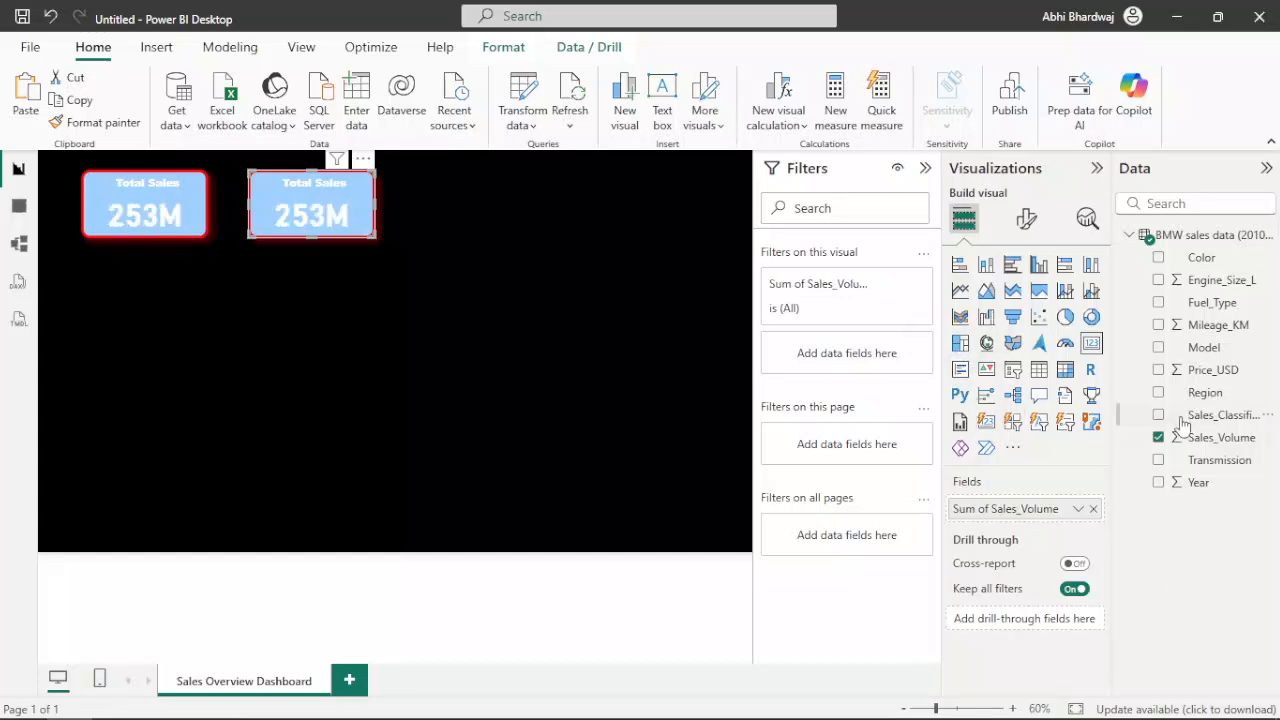
{"action": "left_click_drag", "start_coordinate": [1204, 347], "coordinate": [1025, 520]}
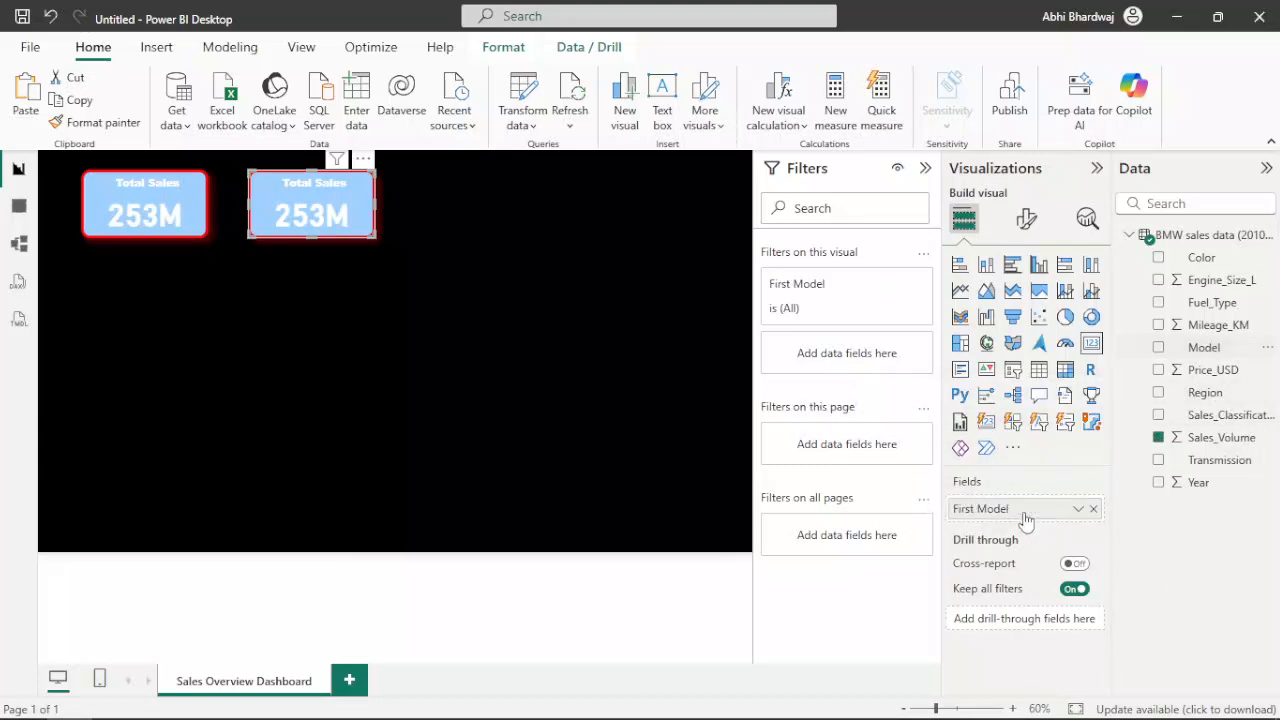
{"action": "right_click", "coordinate": [1040, 514]}
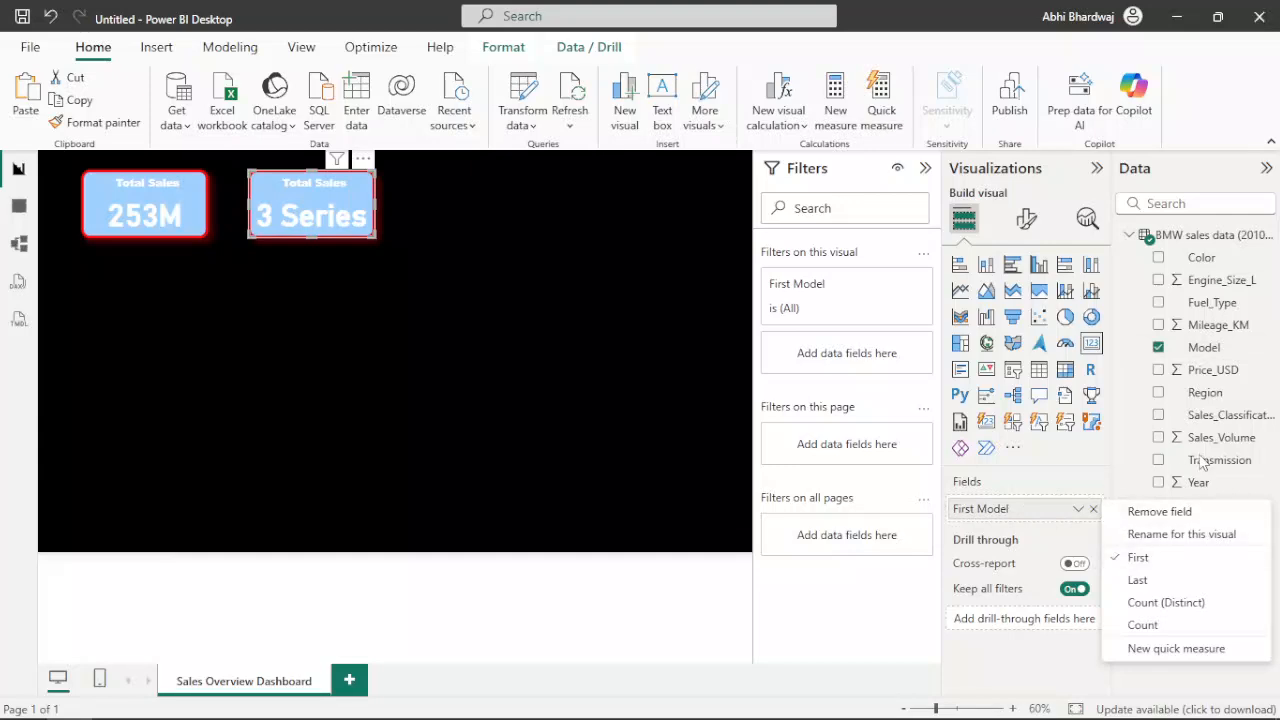
{"action": "left_click", "coordinate": [1148, 682]}
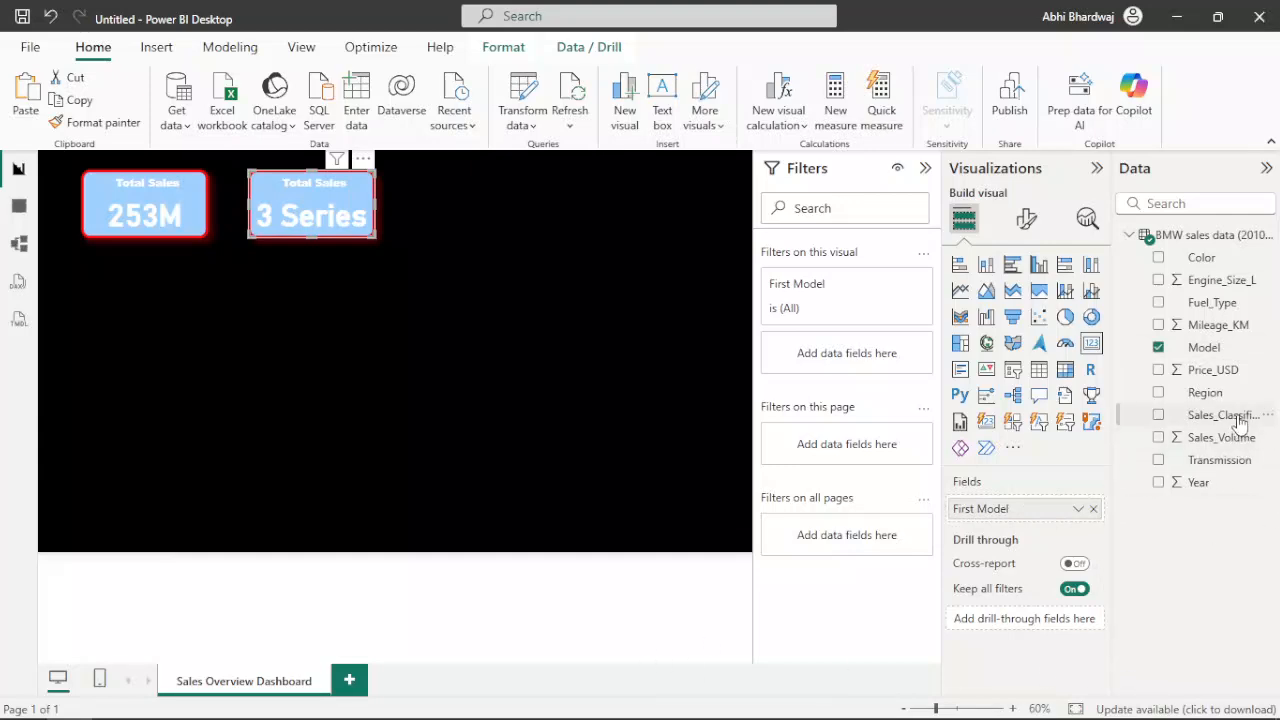
Replace the second card's field with Sales_Classification, summarized as Count
{"action": "left_click_drag", "start_coordinate": [1240, 424], "coordinate": [1024, 515]}
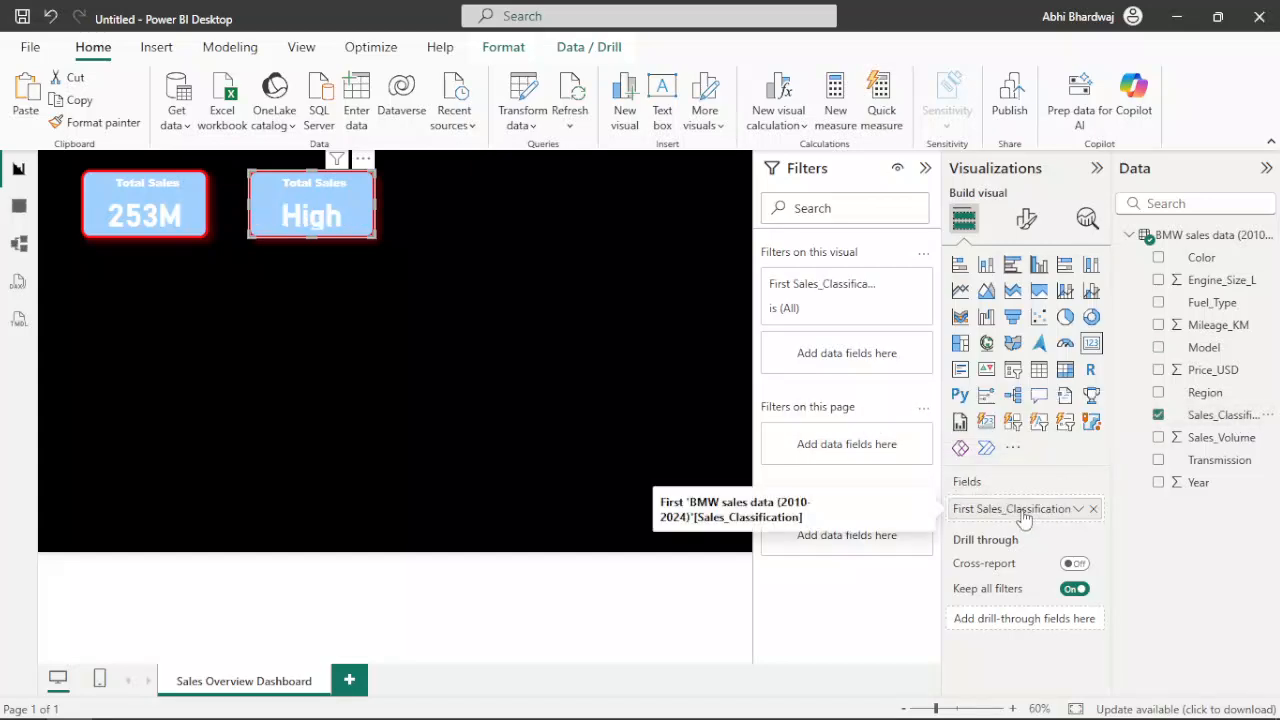
{"action": "left_click", "coordinate": [1021, 514]}
{"action": "left_click", "coordinate": [1165, 624]}
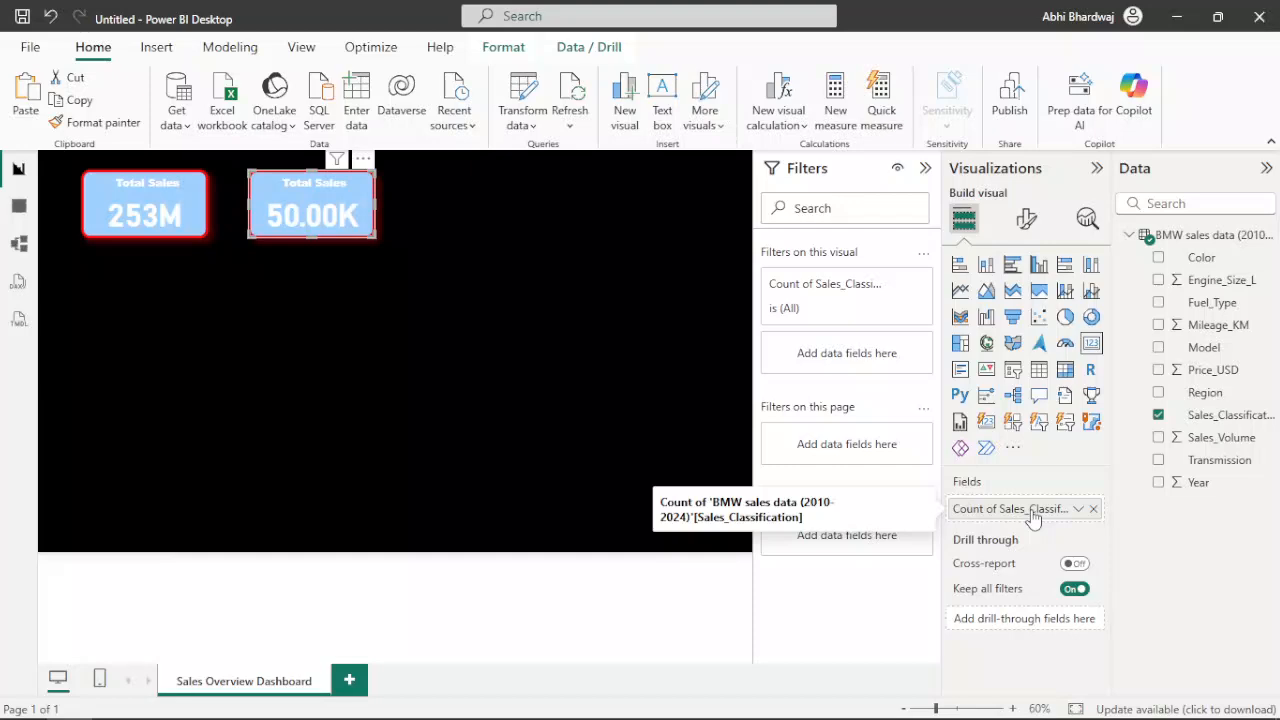
Change the second card's title to Total Units Sold
{"action": "left_click", "coordinate": [1026, 218]}
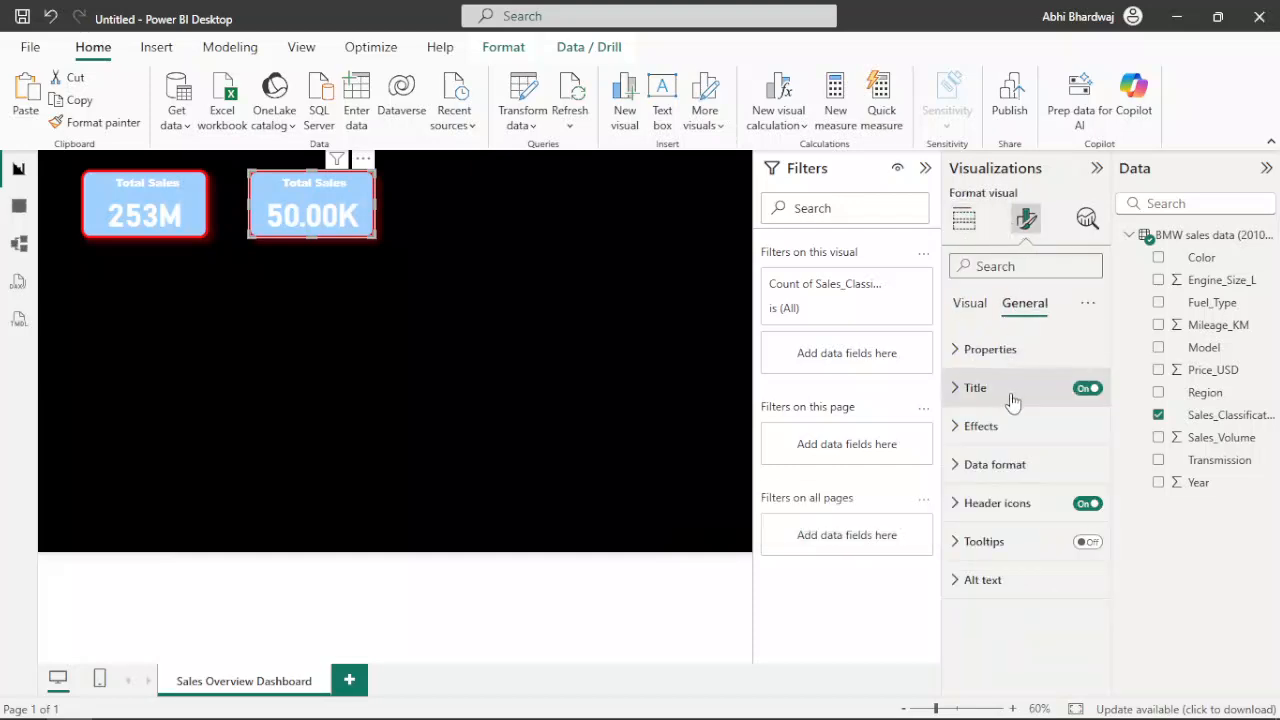
{"action": "left_click", "coordinate": [1013, 395]}
{"action": "double_click", "coordinate": [1005, 481]}
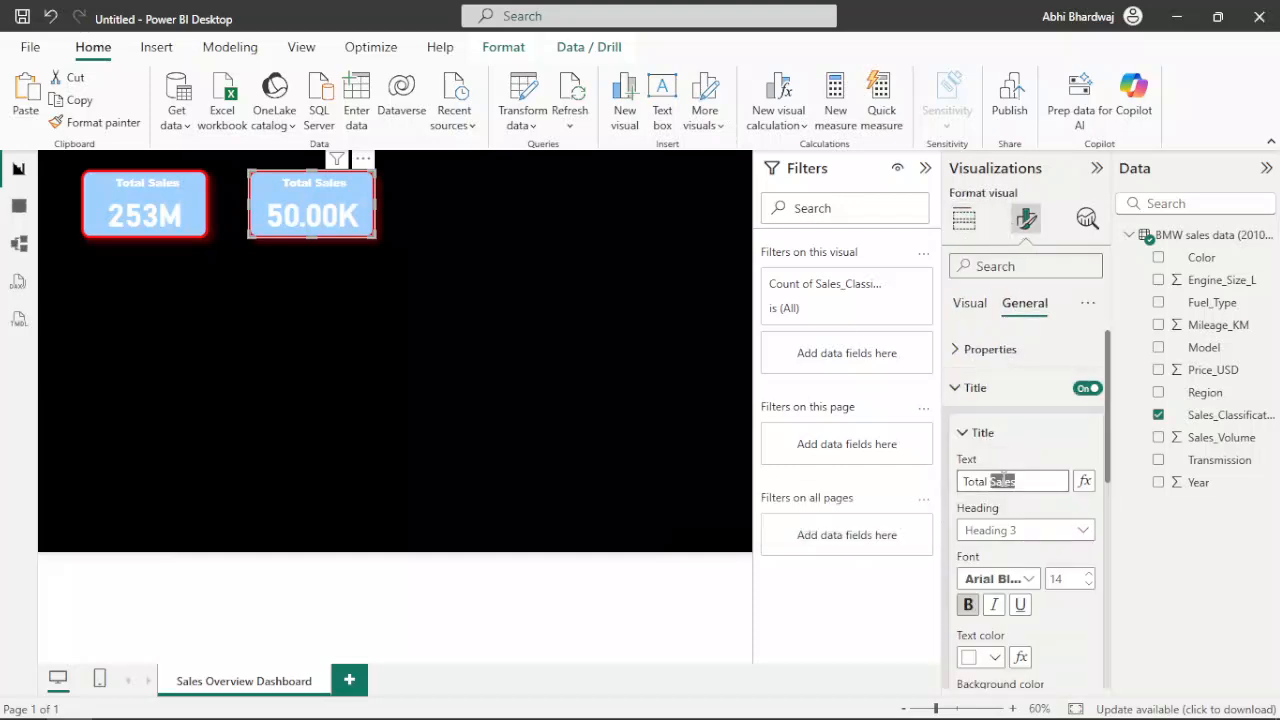
{"action": "type", "text": "Units Sold"}
{"action": "left_click", "coordinate": [1175, 548]}
Place a copy of the Total Units Sold card to its right and make it show the average of Price_USD
{"action": "left_click_drag", "start_coordinate": [350, 232], "coordinate": [513, 222]}
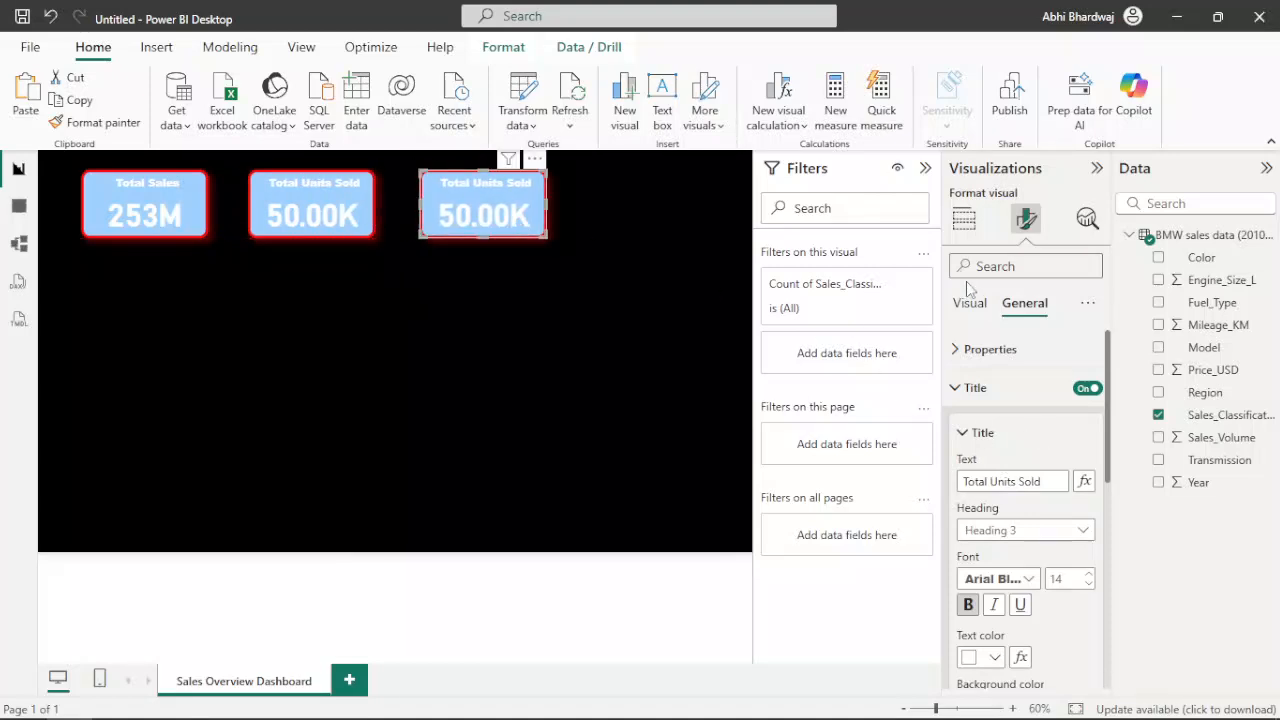
{"action": "left_click", "coordinate": [964, 218]}
{"action": "left_click", "coordinate": [1093, 508]}
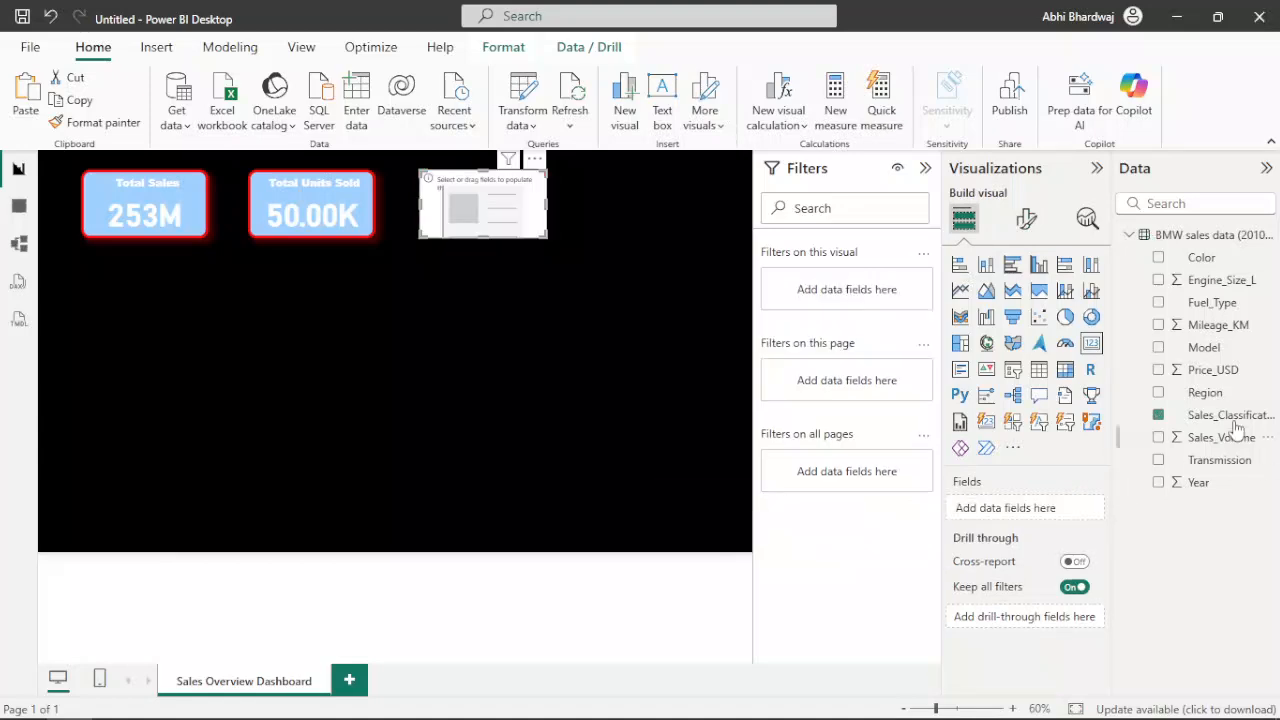
{"action": "left_click_drag", "start_coordinate": [1232, 372], "coordinate": [1058, 510]}
{"action": "left_click", "coordinate": [1078, 508]}
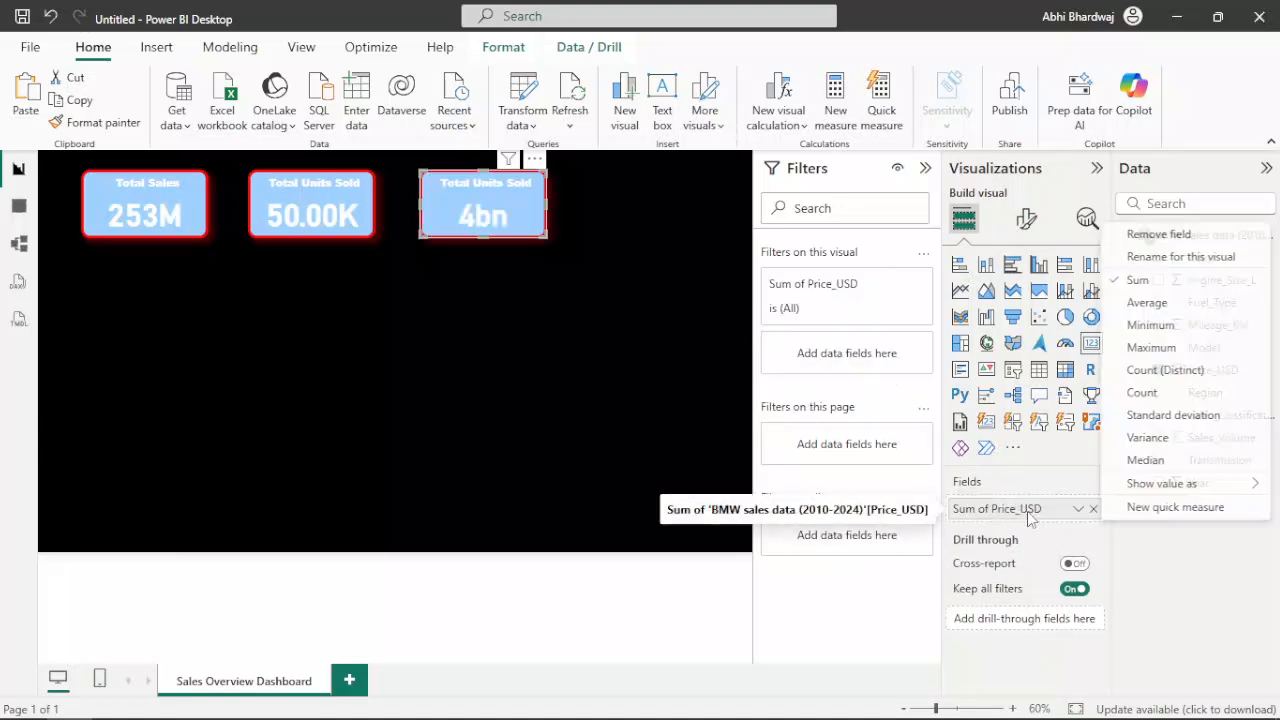
{"action": "left_click", "coordinate": [1146, 303]}
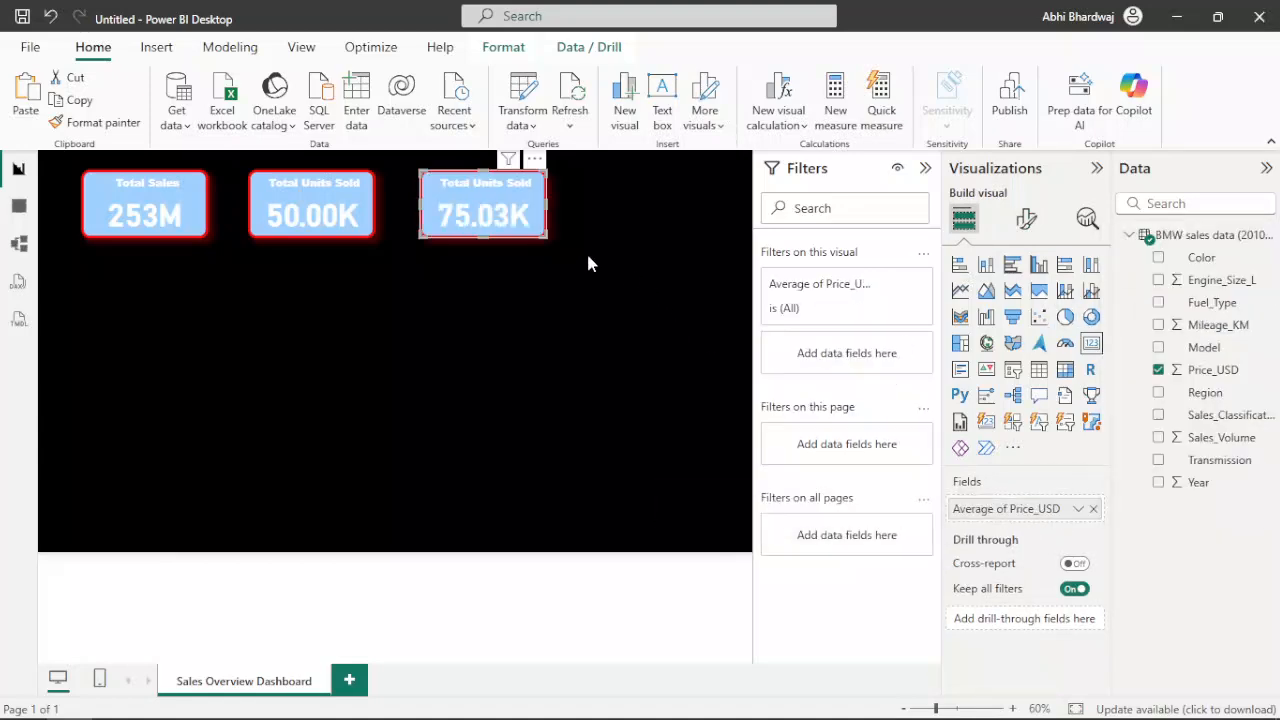
Change the third card's title to Average Selling Price
{"action": "left_click", "coordinate": [1026, 218]}
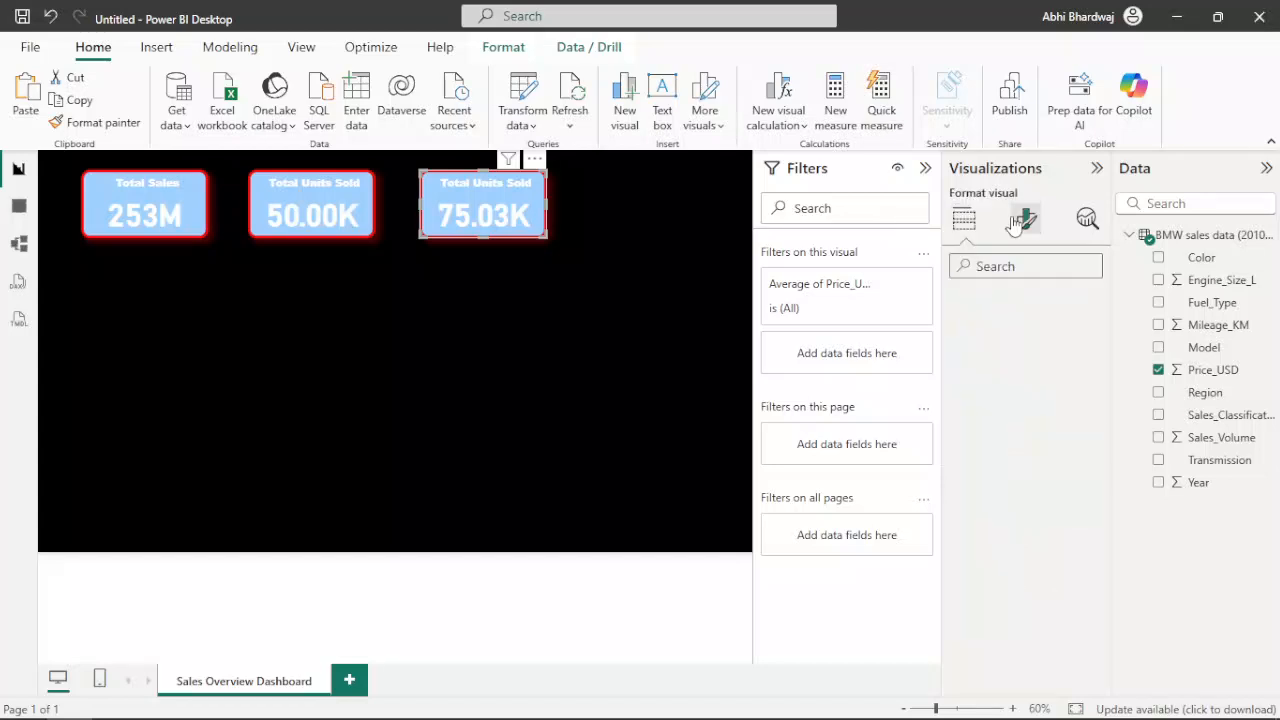
{"action": "left_click", "coordinate": [1024, 303]}
{"action": "left_click", "coordinate": [975, 387]}
{"action": "left_click", "coordinate": [989, 481]}
{"action": "key", "text": "ctrl+a"}
{"action": "type", "text": "A"}
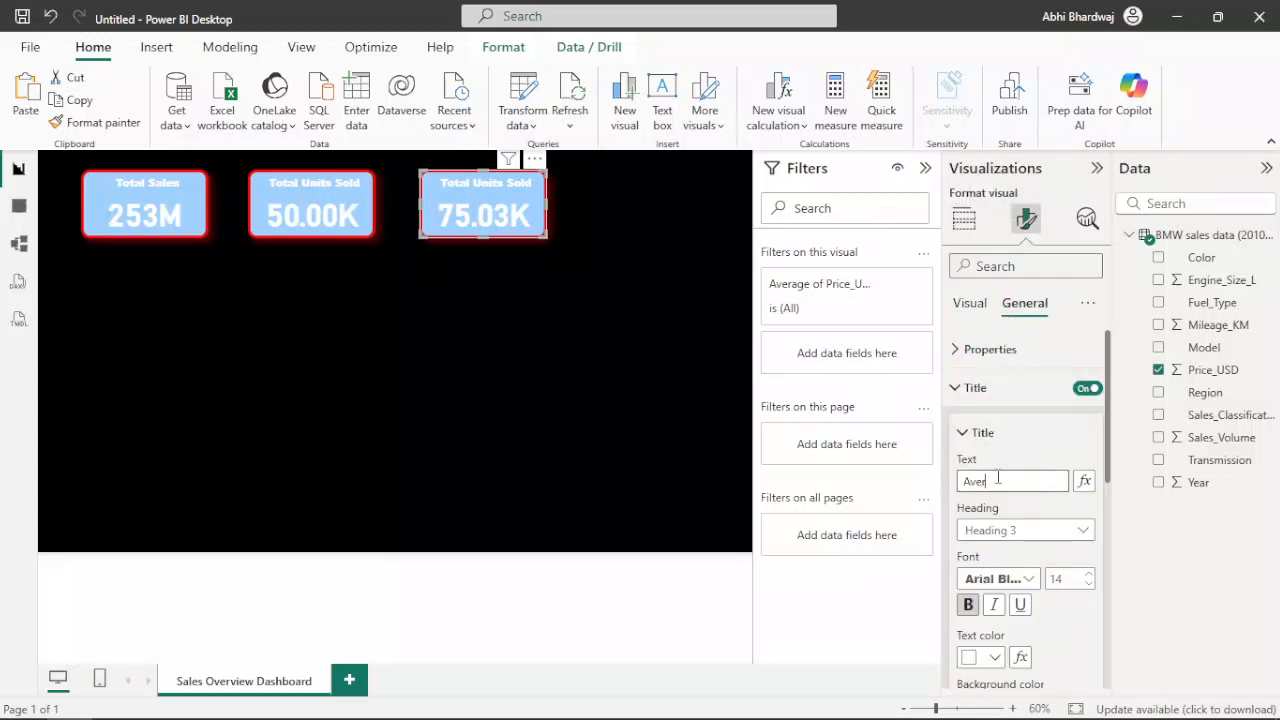
{"action": "type", "text": "verage Selling Price"}
{"action": "left_click", "coordinate": [1171, 530]}
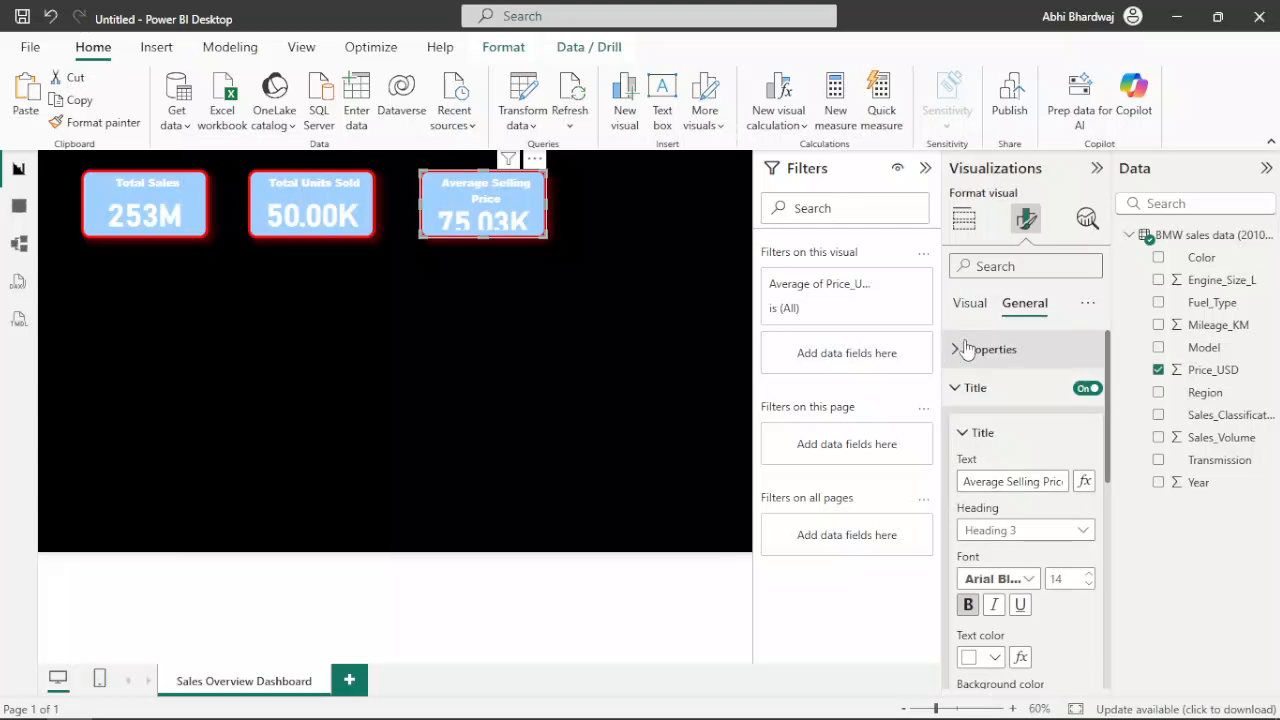
Set the Average Selling Price card's callout font size to 43 and reduce its title size to fit one line
{"action": "left_click", "coordinate": [970, 305]}
{"action": "left_click", "coordinate": [990, 349]}
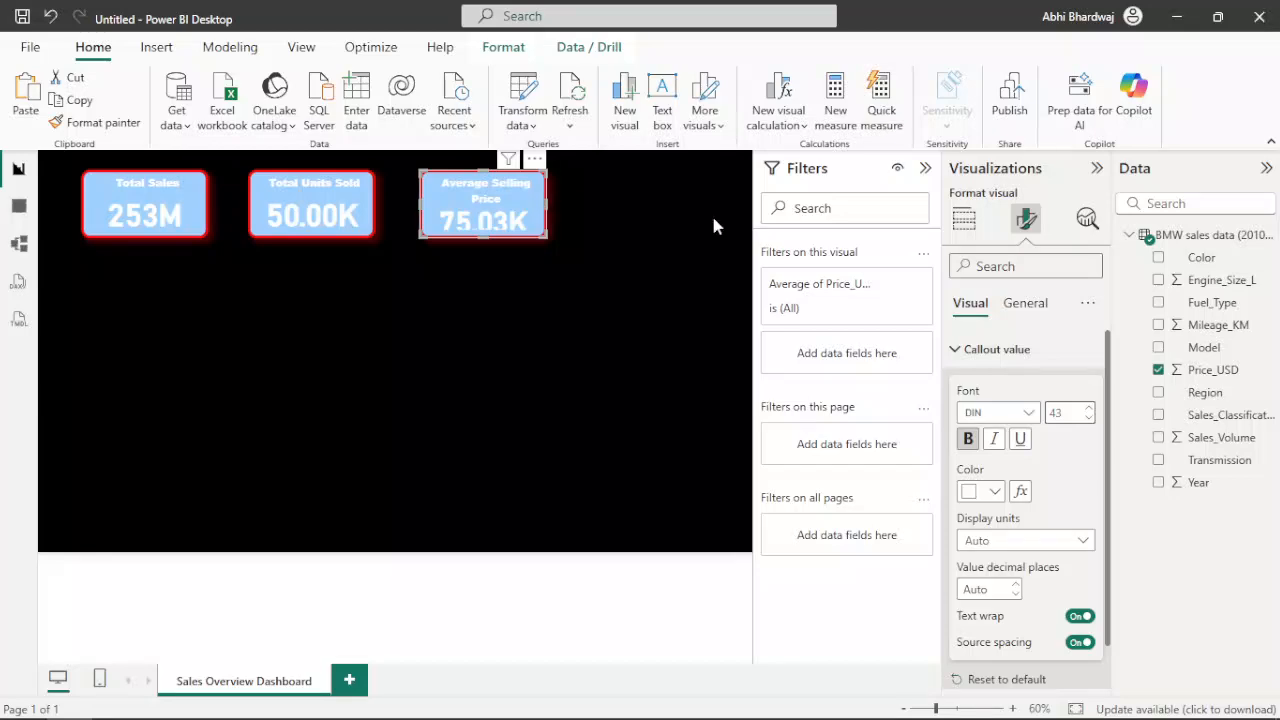
{"action": "left_click", "coordinate": [1025, 303]}
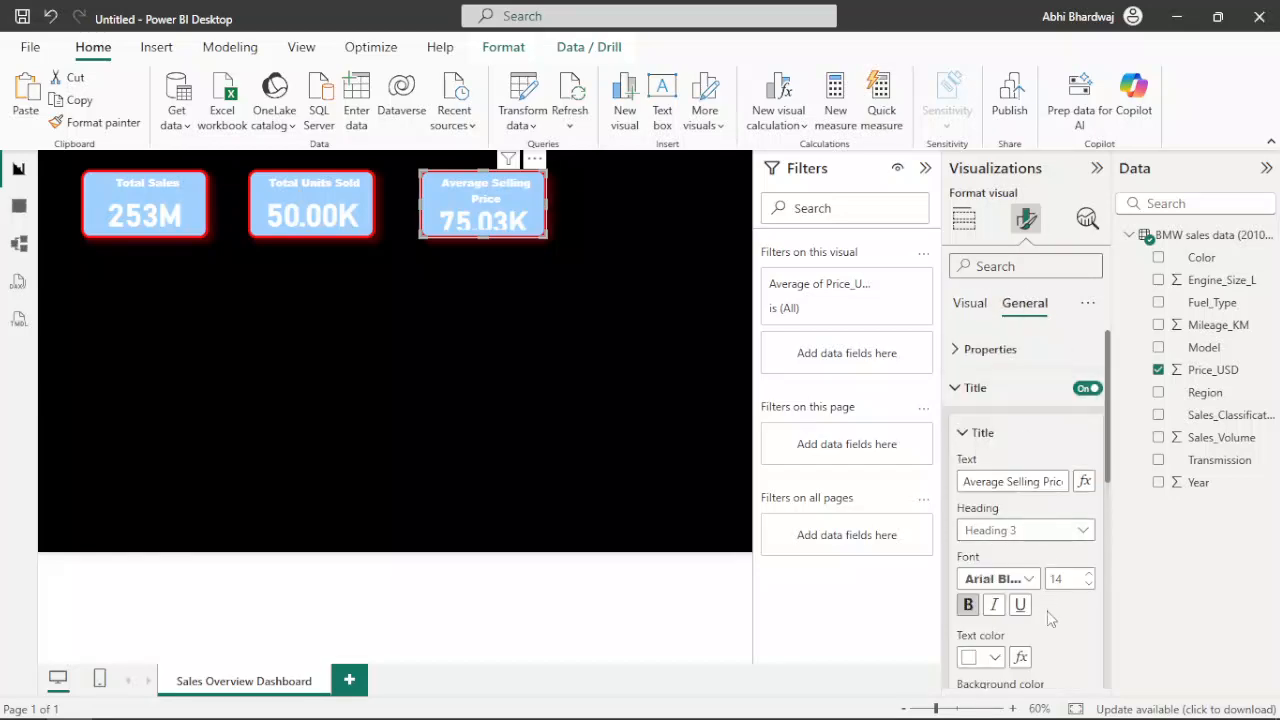
{"action": "left_click", "coordinate": [366, 437]}
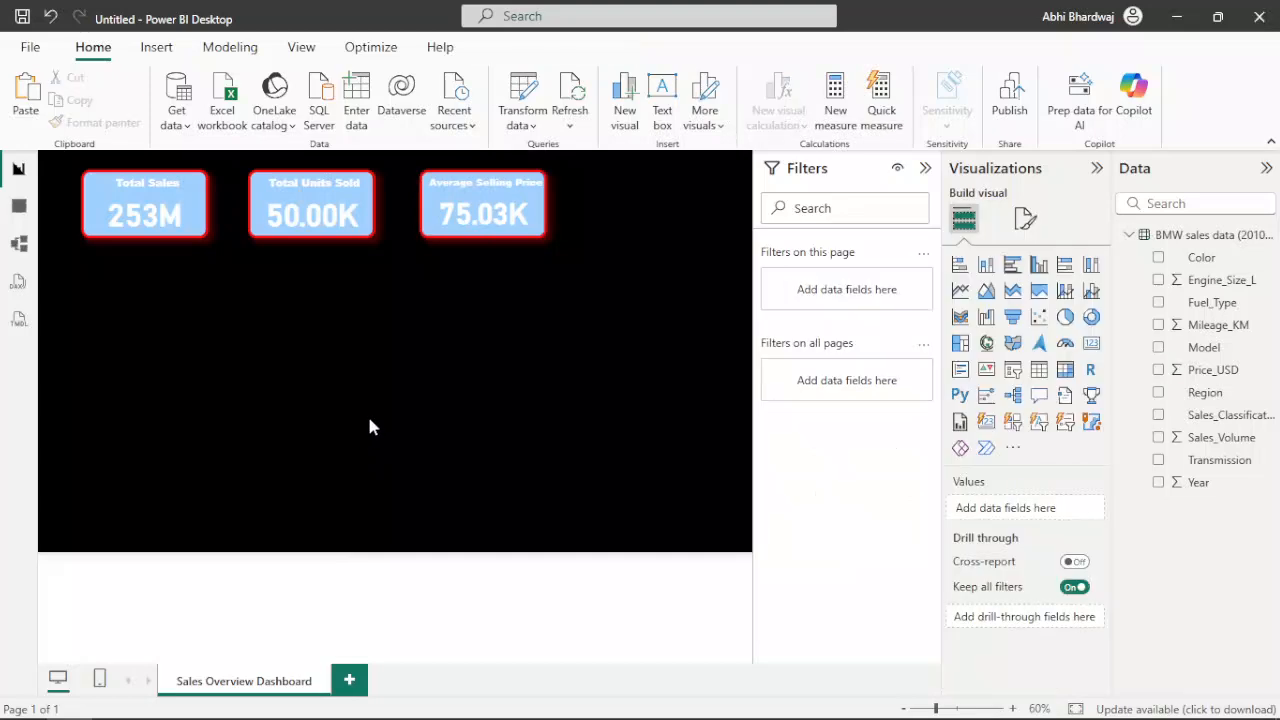
Collapse the report filters to give the dashboard canvas more room
{"action": "left_click", "coordinate": [927, 168]}
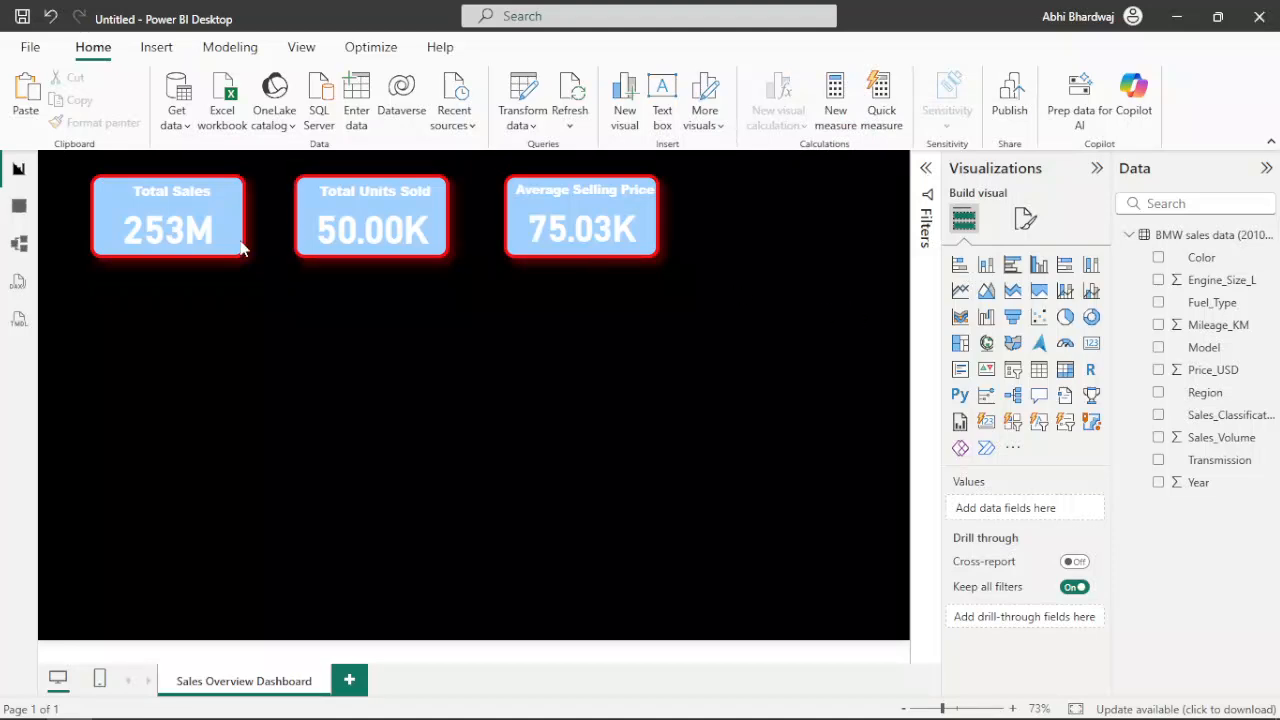
Duplicate the Total Sales card and place the copy directly below it near the bottom of the dashboard canvas
{"action": "left_click", "coordinate": [202, 240]}
{"action": "key", "text": "ctrl+c"}
{"action": "key", "text": "ctrl+v"}
{"action": "left_click_drag", "start_coordinate": [202, 240], "coordinate": [200, 537]}
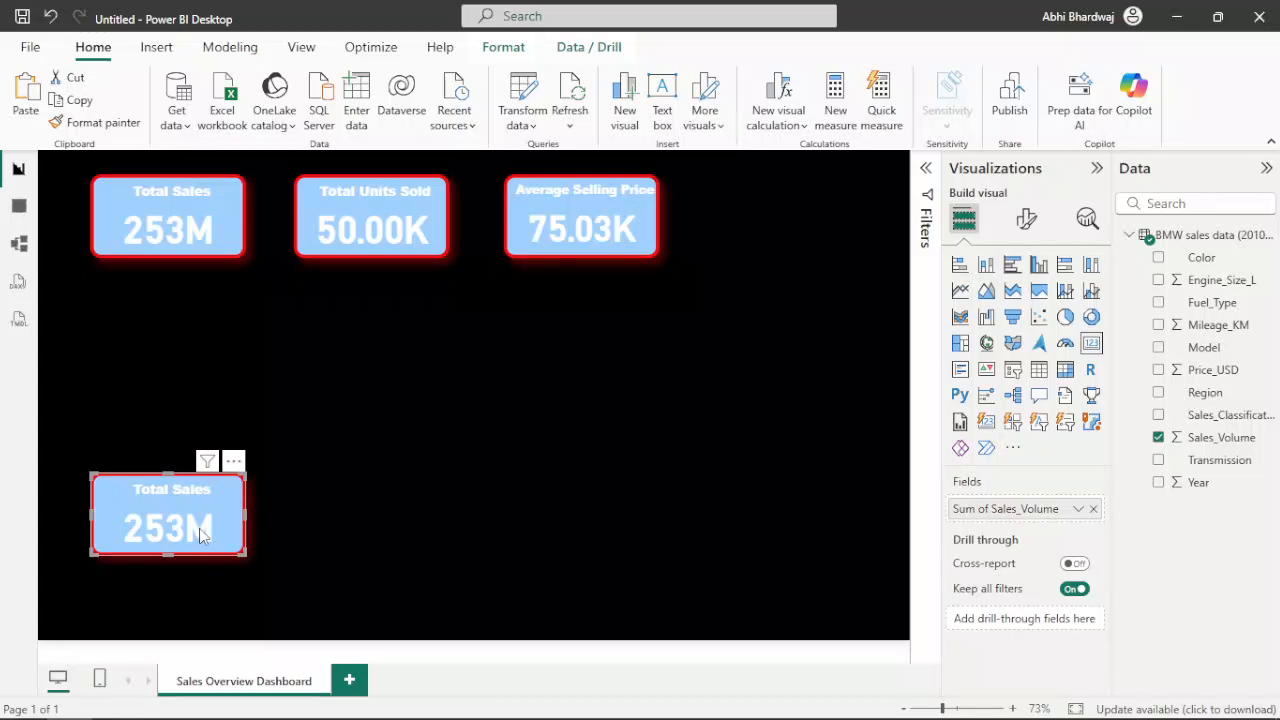
Convert the copied Total Sales card to a line chart, enlarge it and position it in the canvas's lower area
{"action": "left_click", "coordinate": [960, 290]}
{"action": "left_click_drag", "start_coordinate": [244, 476], "coordinate": [384, 410]}
{"action": "mouse_move", "coordinate": [296, 505]}
{"action": "left_mouse_down"}
{"action": "mouse_move", "coordinate": [318, 516]}
{"action": "mouse_move", "coordinate": [294, 530]}
{"action": "left_mouse_up"}
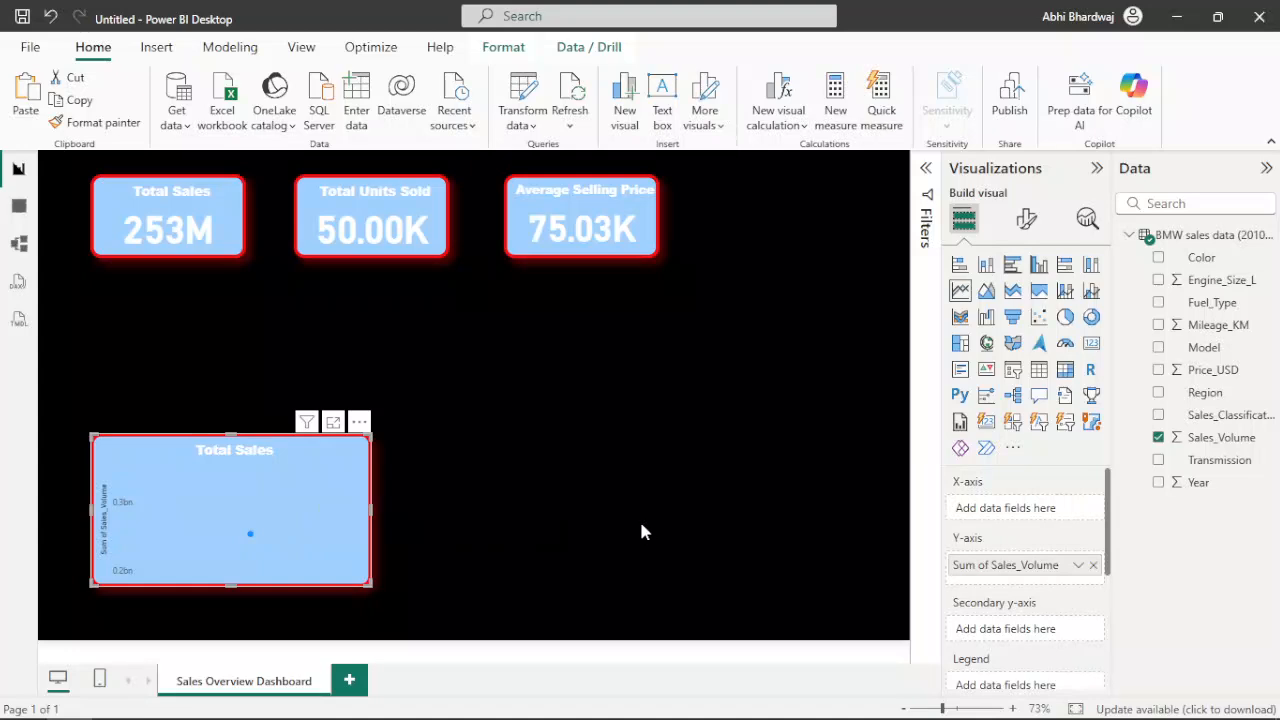
Set the line chart's fields to Year on the X-axis and Sales_Volume on the Y-axis
{"action": "left_click", "coordinate": [1093, 565]}
{"action": "left_click_drag", "start_coordinate": [1212, 484], "coordinate": [1065, 510]}
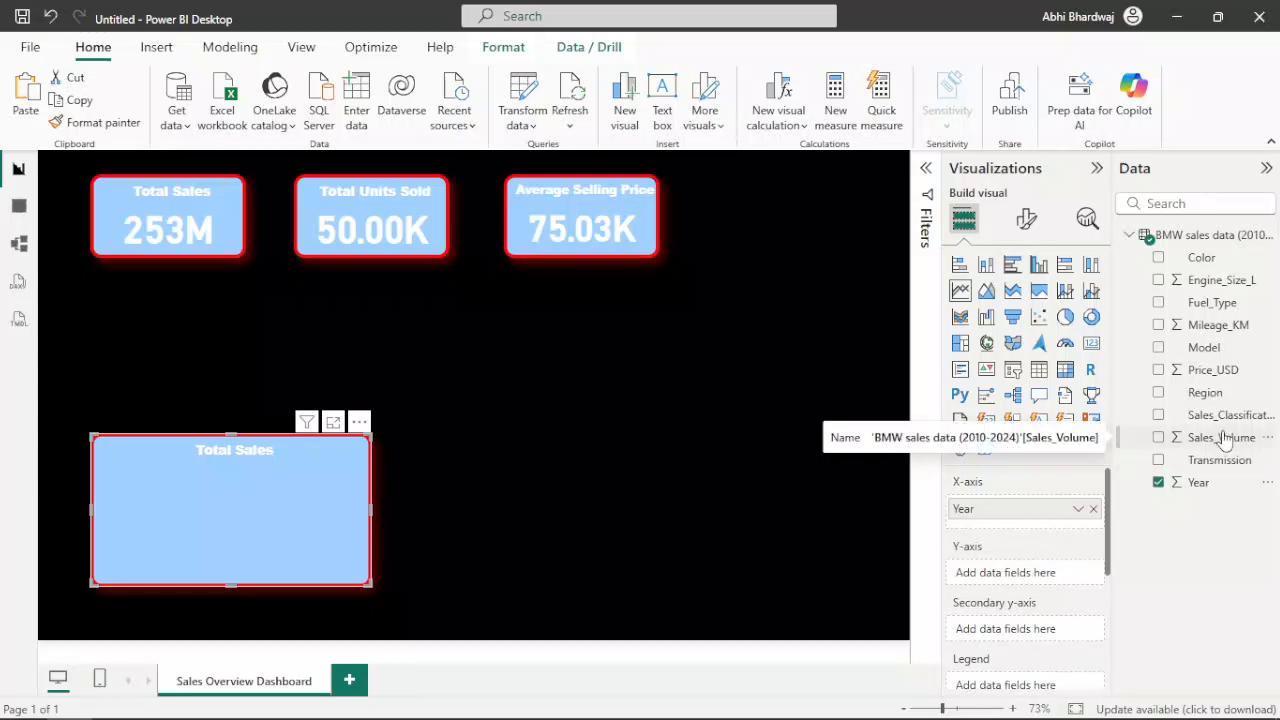
{"action": "mouse_move", "coordinate": [1224, 440]}
{"action": "left_mouse_down"}
{"action": "mouse_move", "coordinate": [1000, 563]}
{"action": "mouse_move", "coordinate": [1018, 578]}
{"action": "left_mouse_up"}
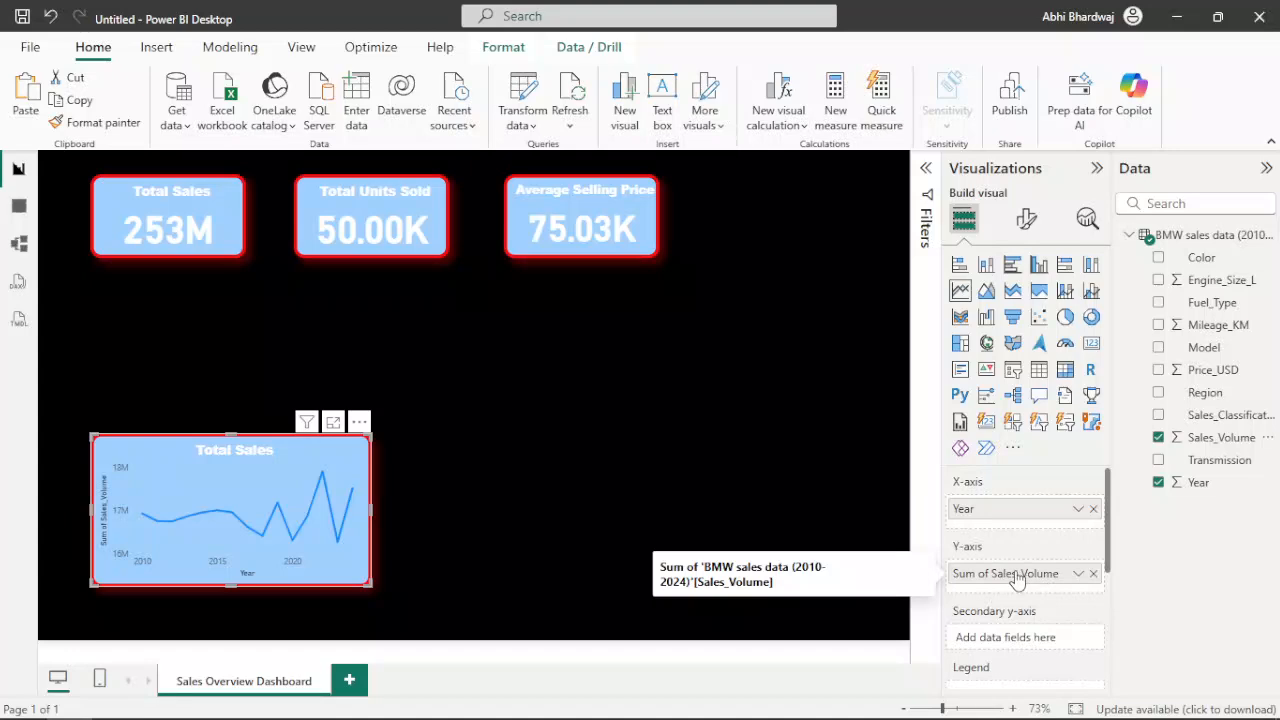
Change the line chart's title to Sales Trend Over Time
{"action": "left_click", "coordinate": [1026, 218]}
{"action": "left_click", "coordinate": [1024, 303]}
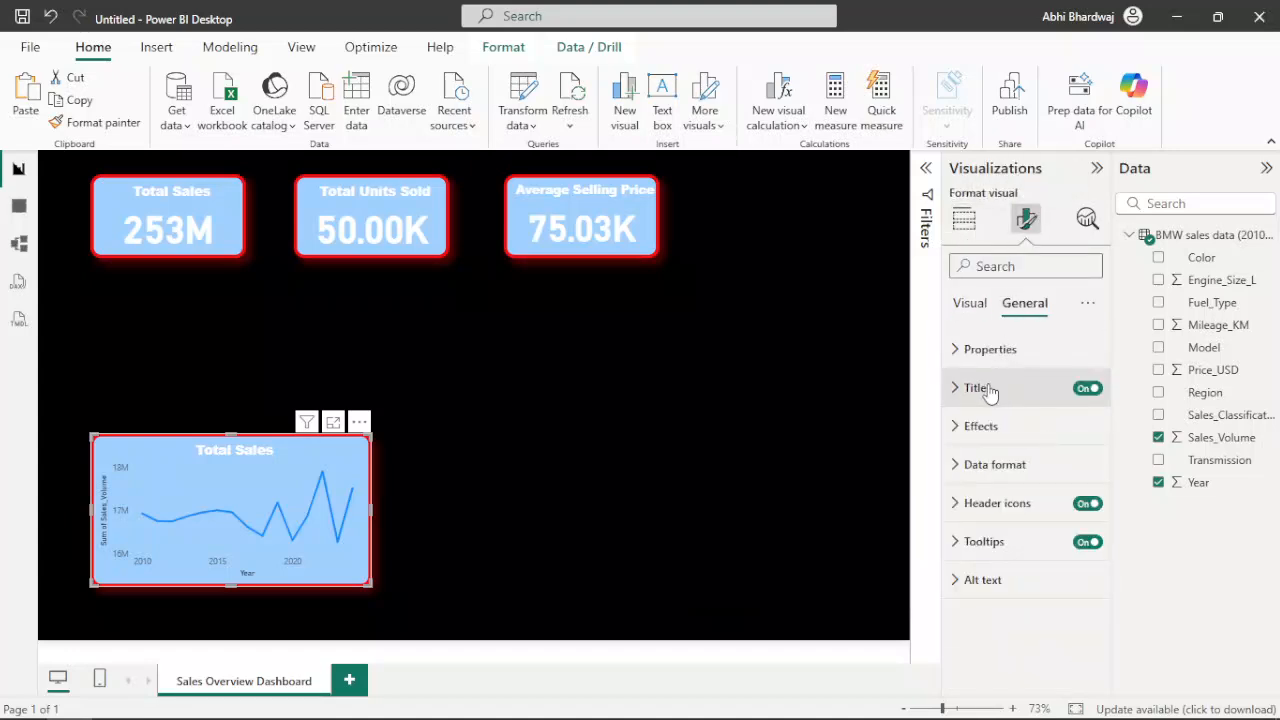
{"action": "left_click", "coordinate": [986, 389]}
{"action": "triple_click", "coordinate": [1000, 481]}
{"action": "type", "text": "Sales T"}
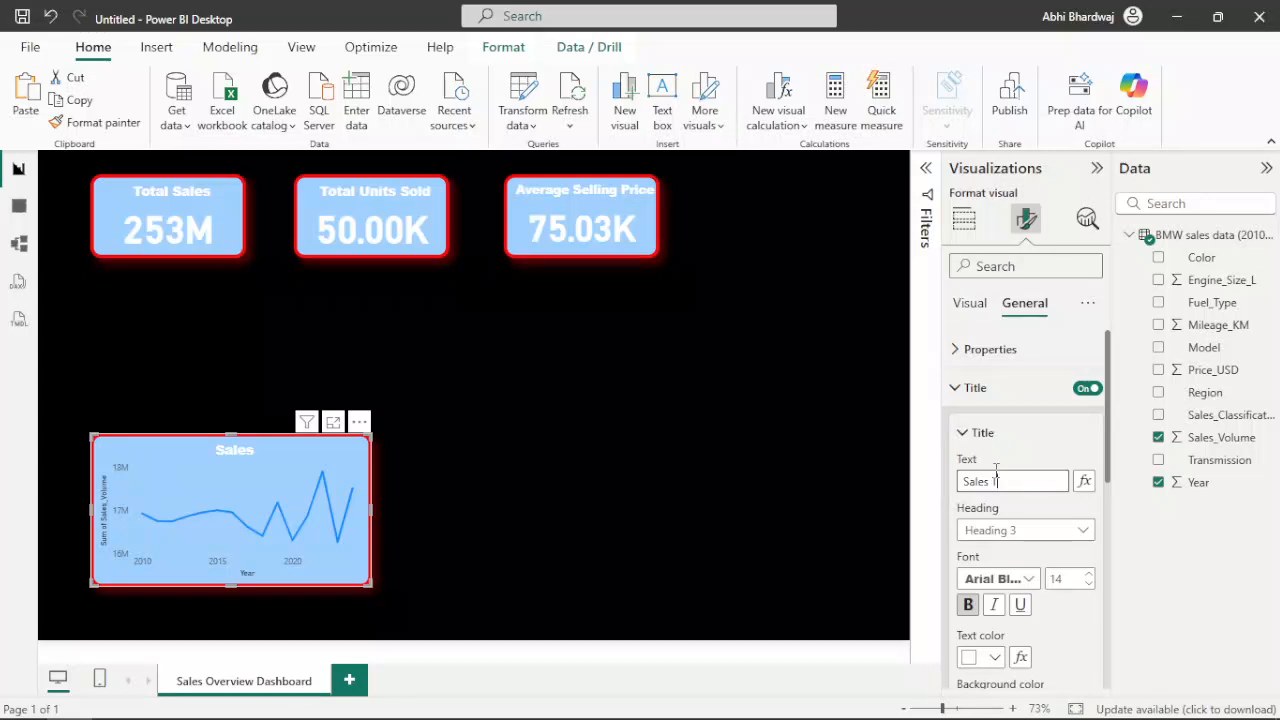
{"action": "type", "text": "rend Over Time"}
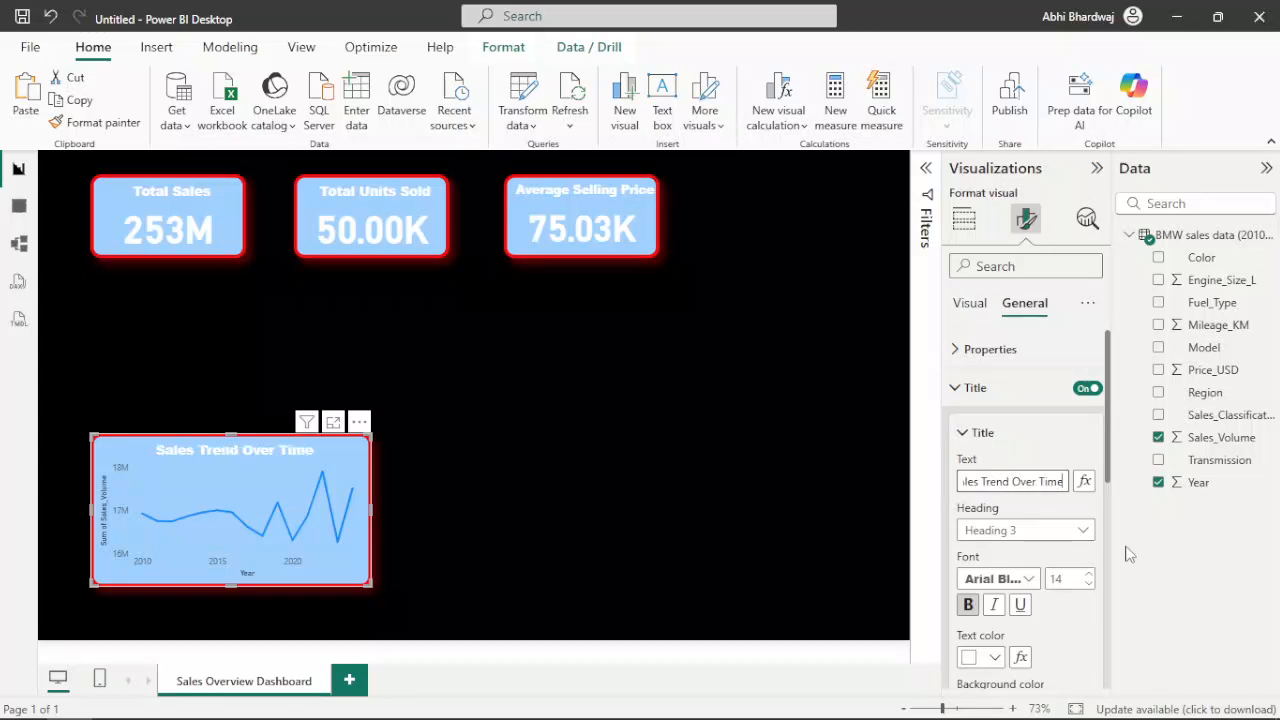
Turn off the values and titles of both the Y-axis and the X-axis on the Sales Trend Over Time chart
{"action": "left_click", "coordinate": [959, 311]}
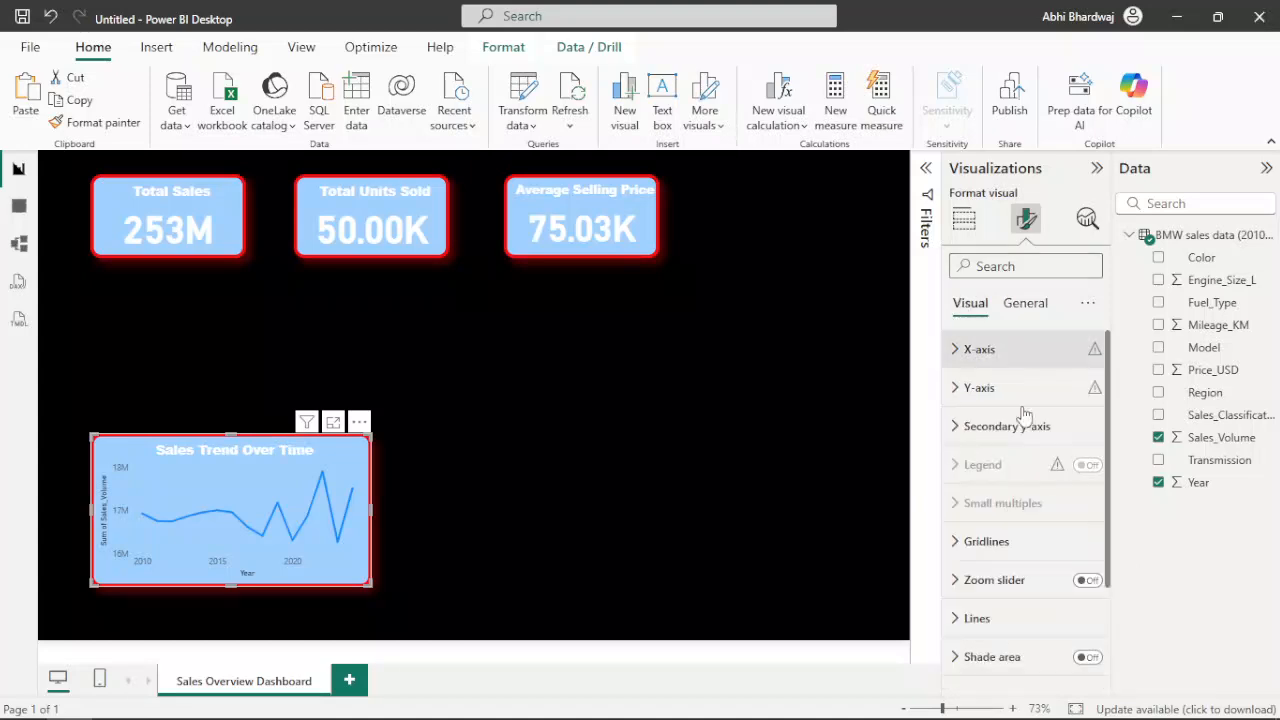
{"action": "left_click", "coordinate": [1005, 392]}
{"action": "left_click", "coordinate": [1079, 629]}
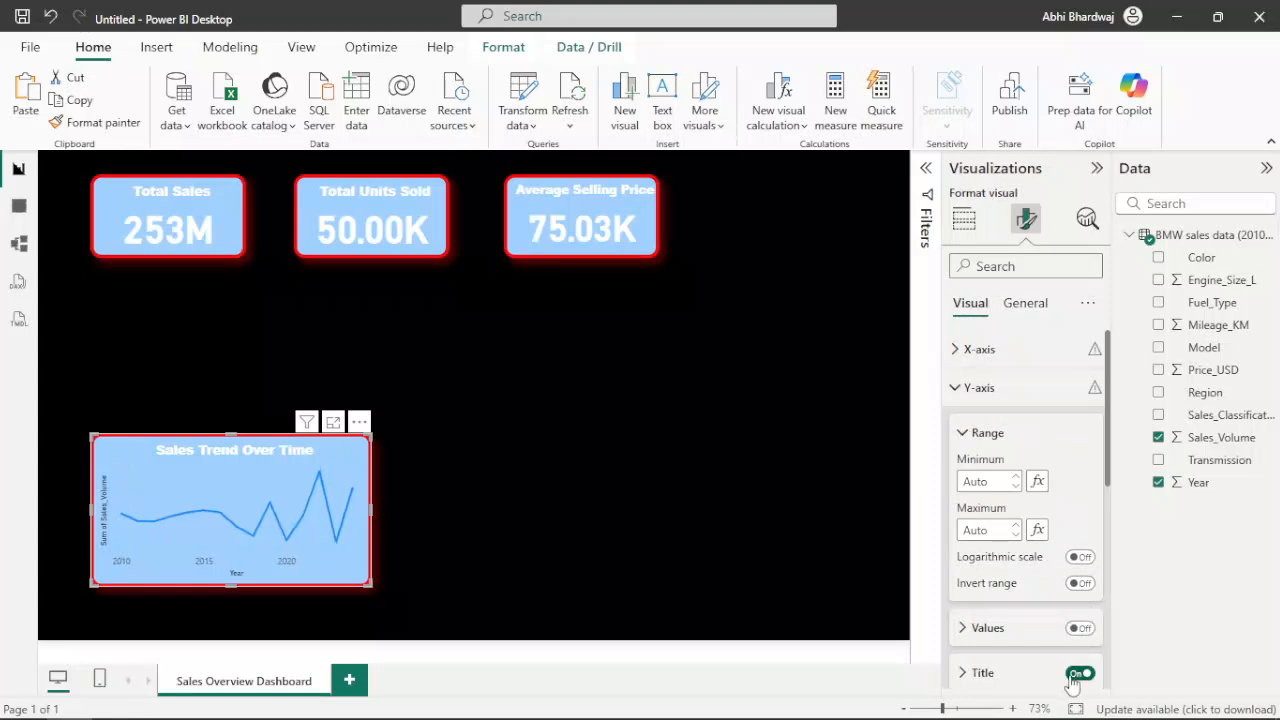
{"action": "left_click", "coordinate": [990, 355]}
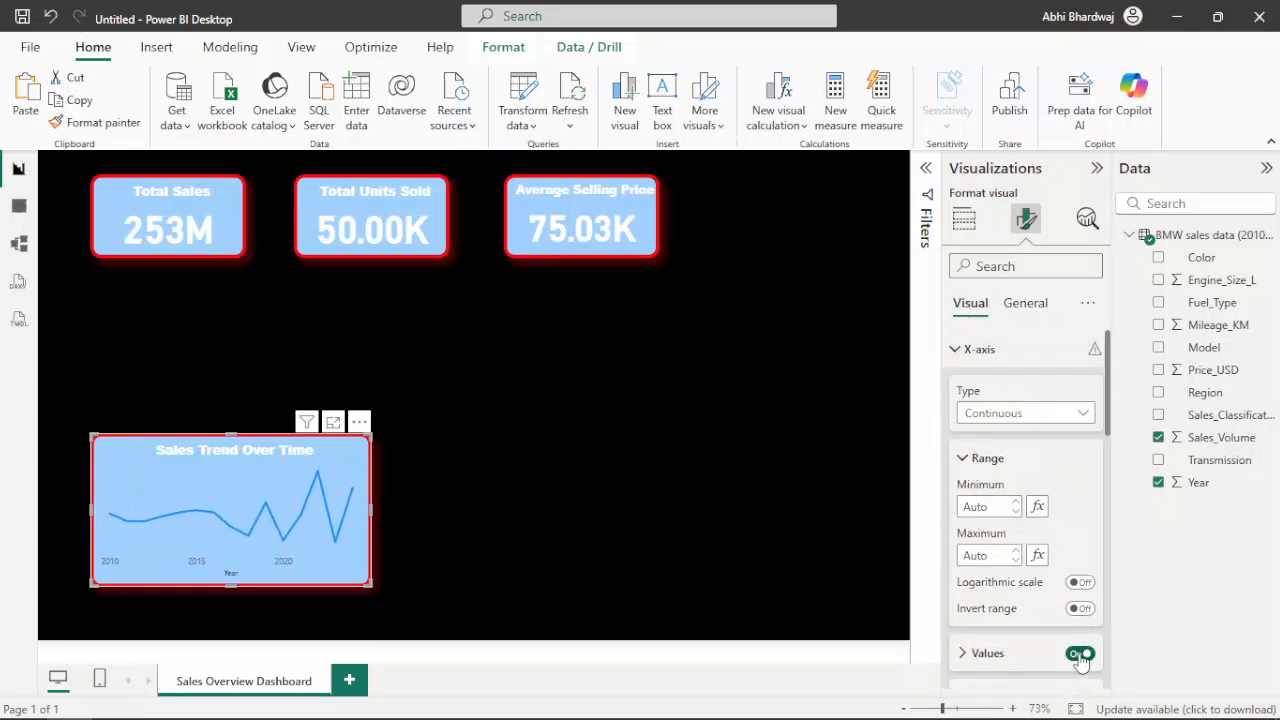
{"action": "left_click", "coordinate": [1080, 653]}
{"action": "scroll", "coordinate": [1060, 620], "scroll_direction": "down", "scroll_amount": 2}
{"action": "left_click", "coordinate": [1080, 604]}
Change the line colour of the Sales Trend Over Time chart to a very dark navy
{"action": "scroll", "coordinate": [1010, 595], "scroll_direction": "down", "scroll_amount": 5}
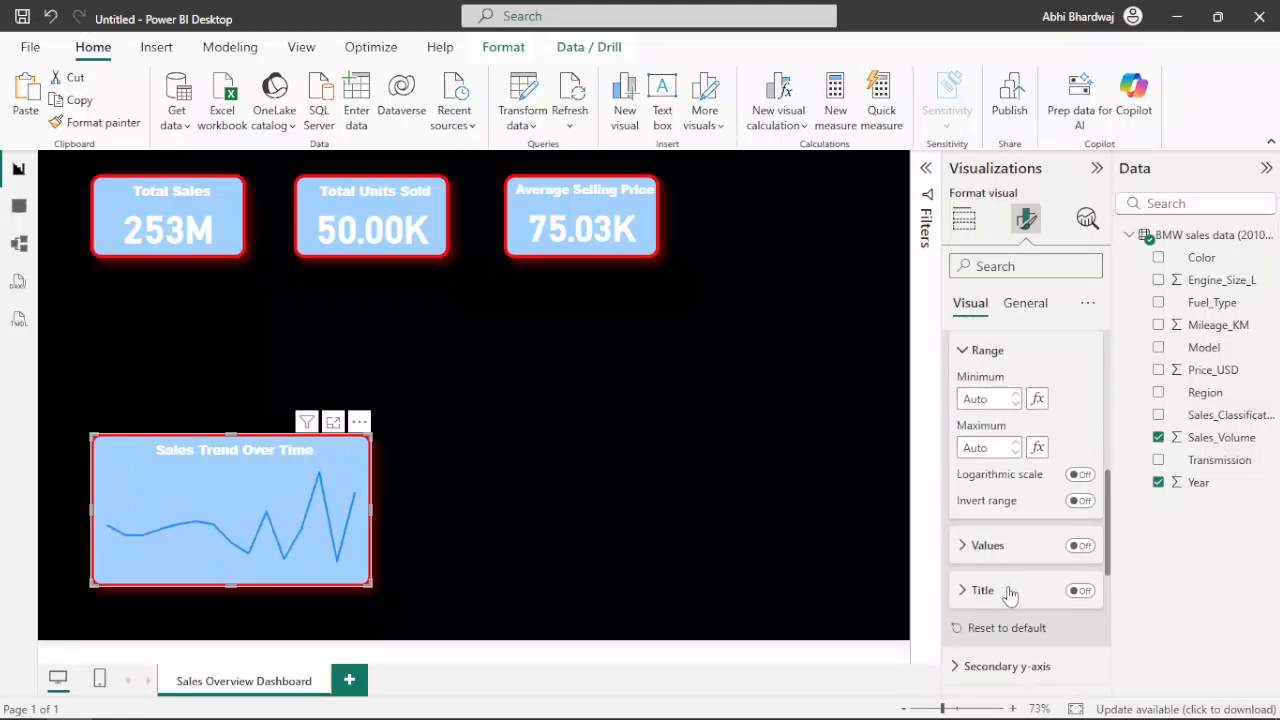
{"action": "left_click", "coordinate": [977, 477]}
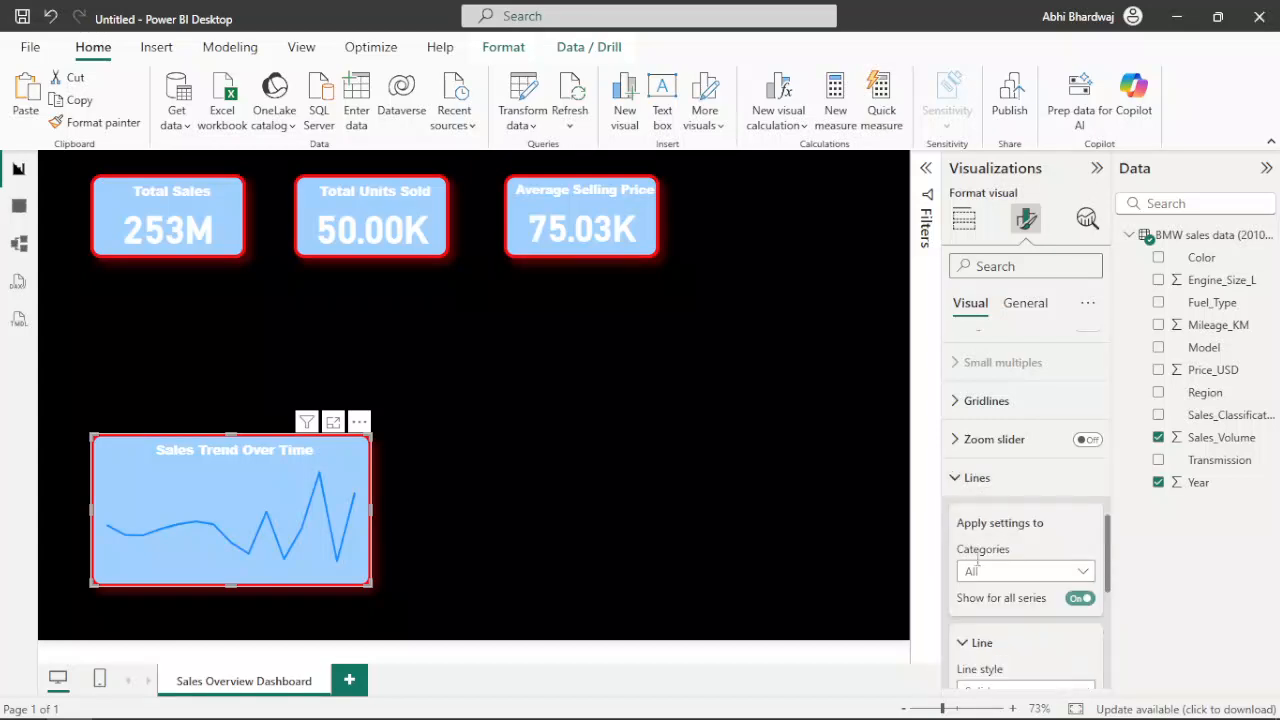
{"action": "scroll", "coordinate": [983, 537], "scroll_direction": "down", "scroll_amount": 4}
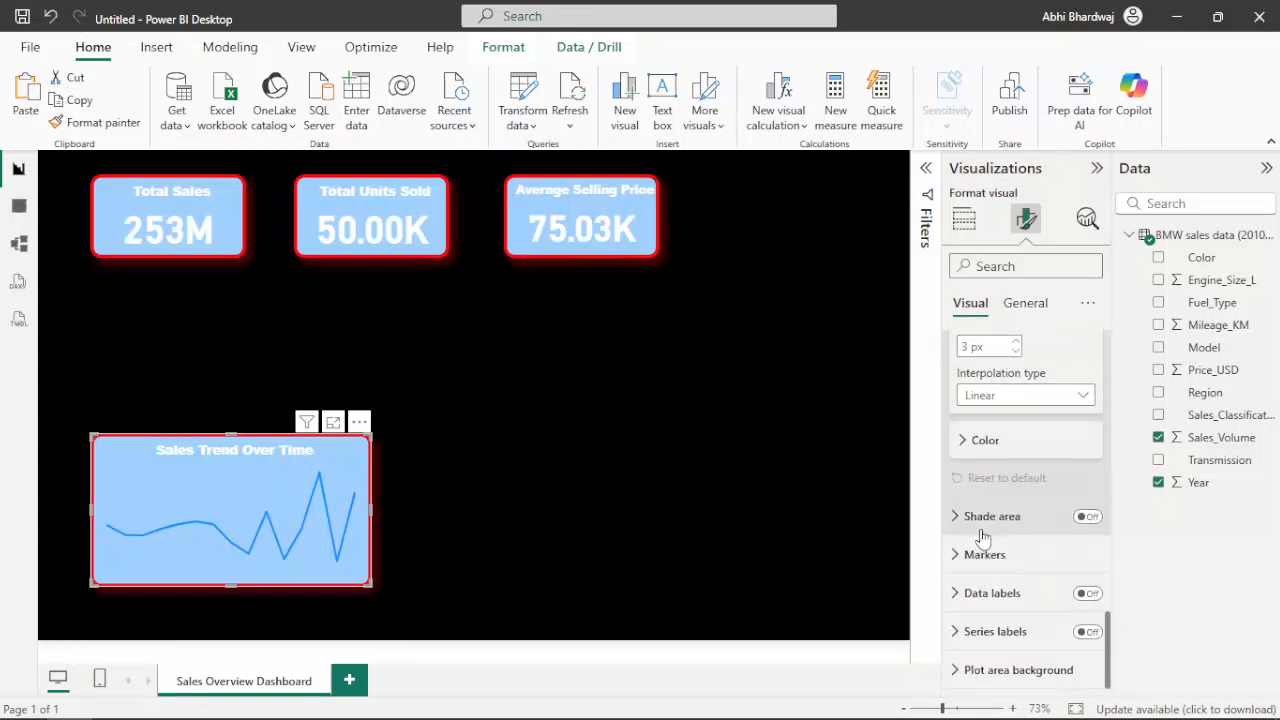
{"action": "left_click", "coordinate": [985, 443]}
{"action": "left_click", "coordinate": [980, 488]}
{"action": "left_click", "coordinate": [1008, 410]}
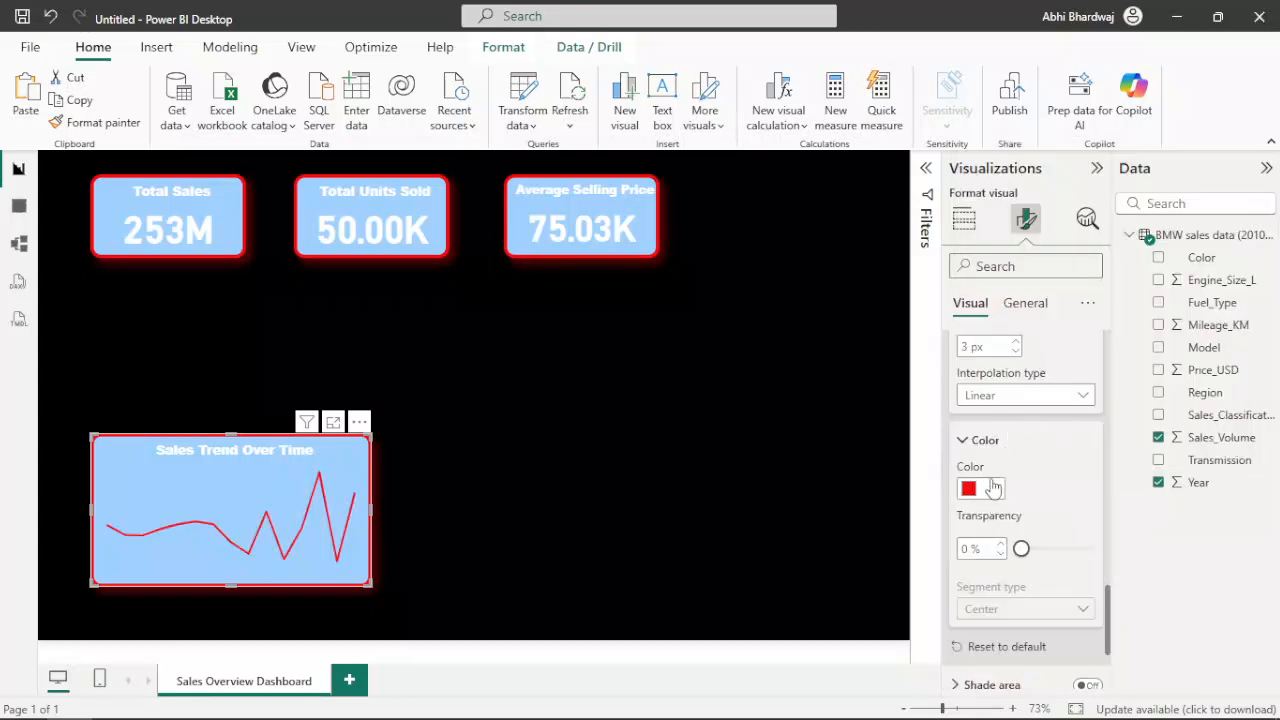
{"action": "left_click", "coordinate": [988, 490]}
{"action": "left_click", "coordinate": [1034, 409]}
{"action": "left_click", "coordinate": [617, 478]}
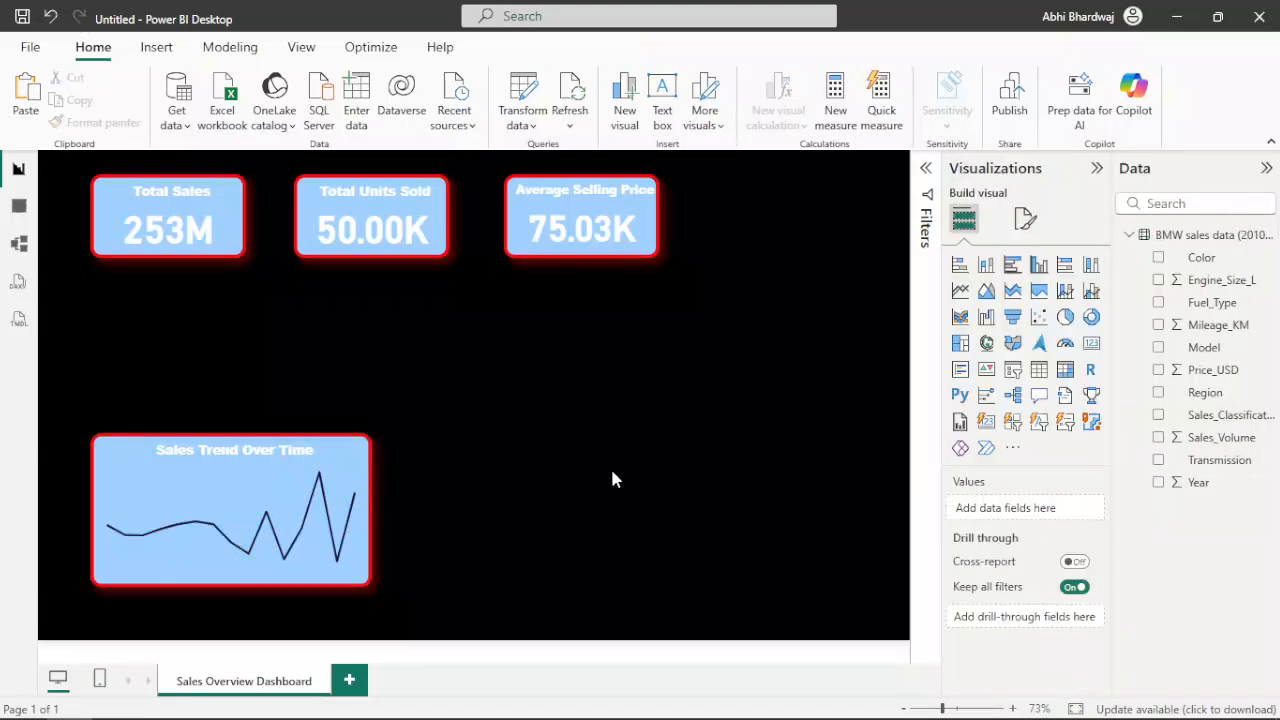
Duplicate the Sales Trend Over Time chart and place the copy to its right, aligned with the original
{"action": "left_click", "coordinate": [360, 473]}
{"action": "key", "text": "ctrl+c"}
{"action": "key", "text": "ctrl+v"}
{"action": "left_click_drag", "start_coordinate": [327, 467], "coordinate": [632, 455]}
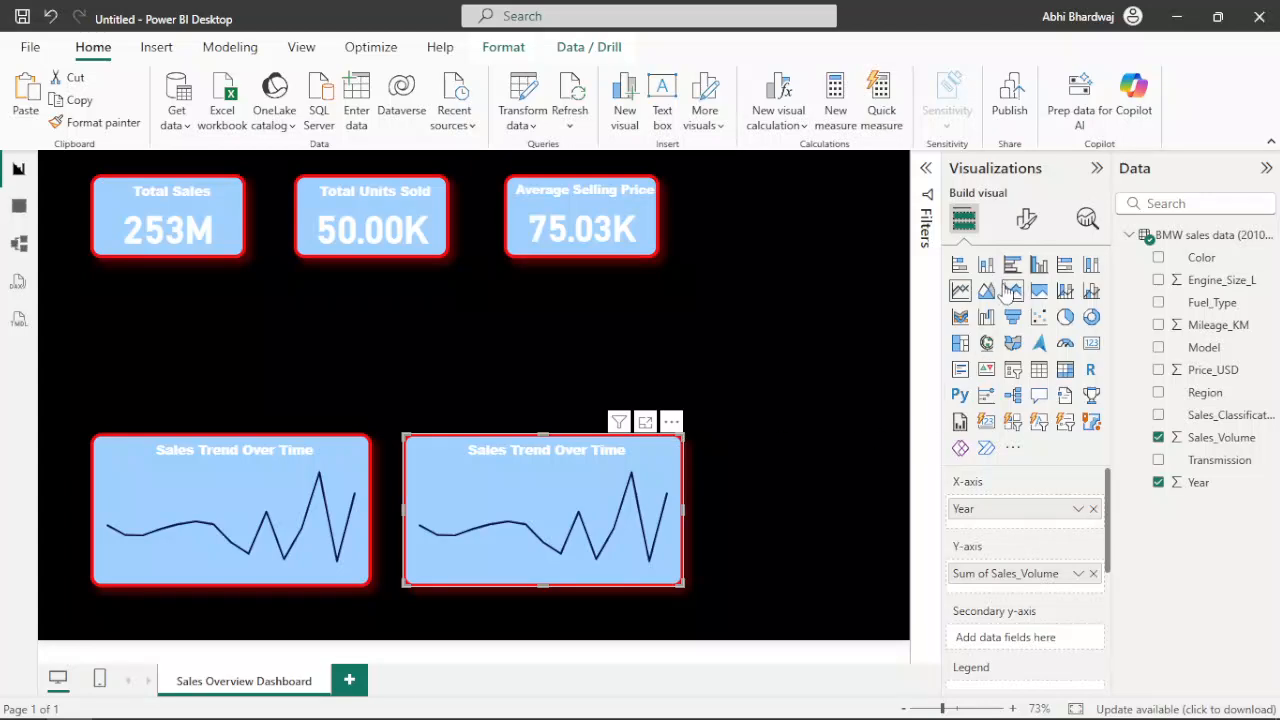
Convert the copied chart to a stacked bar chart and replace Sales_Volume with the count of Model on the X-axis
{"action": "left_click", "coordinate": [960, 266]}
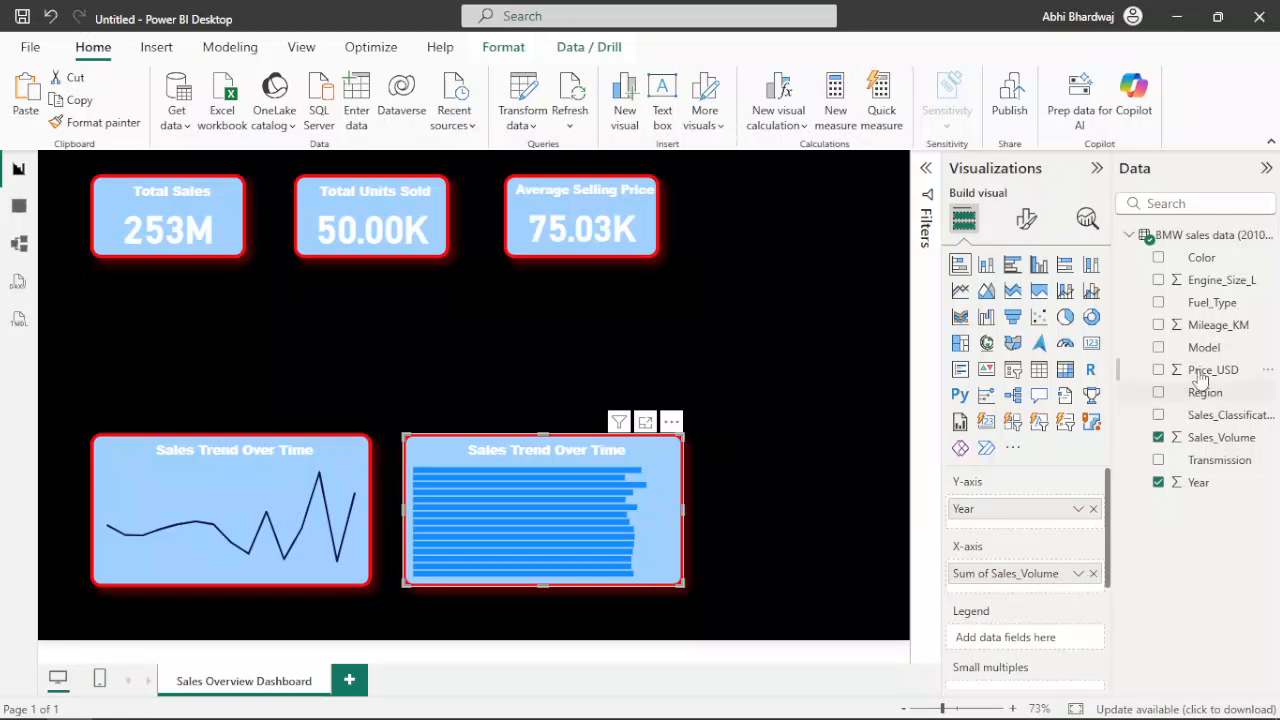
{"action": "left_click", "coordinate": [1093, 573]}
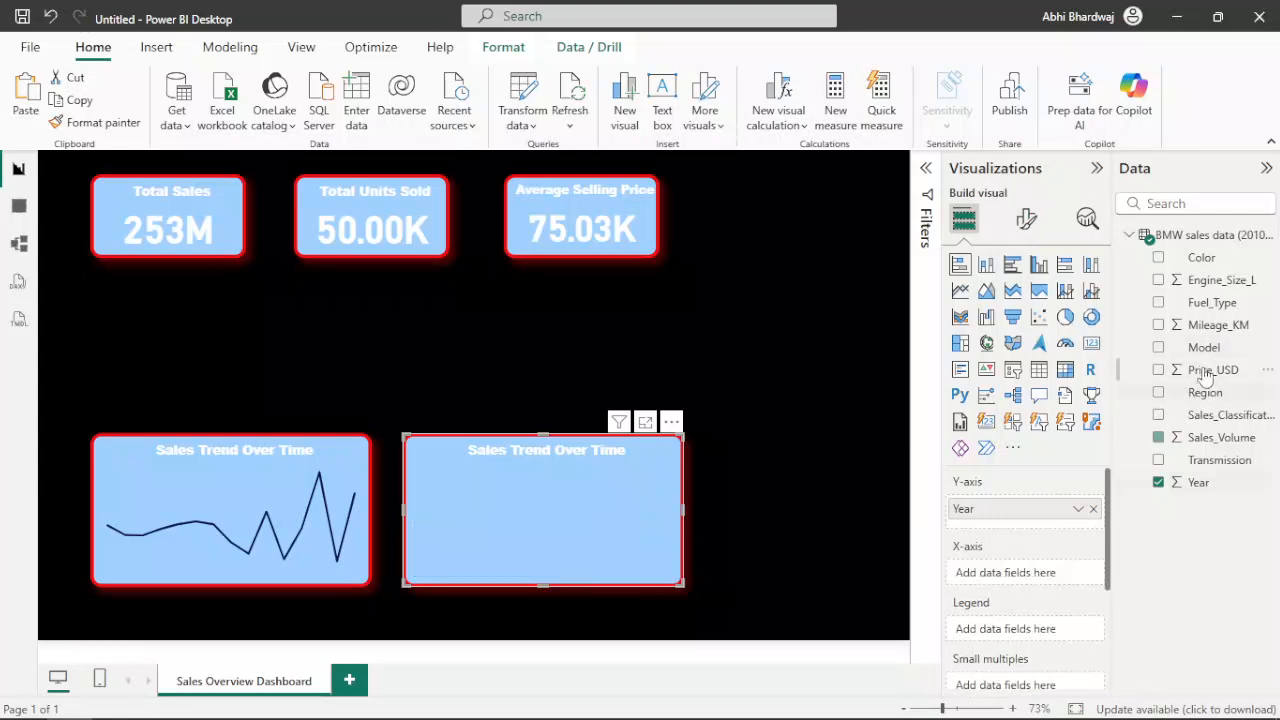
{"action": "left_click_drag", "start_coordinate": [1200, 350], "coordinate": [1015, 568]}
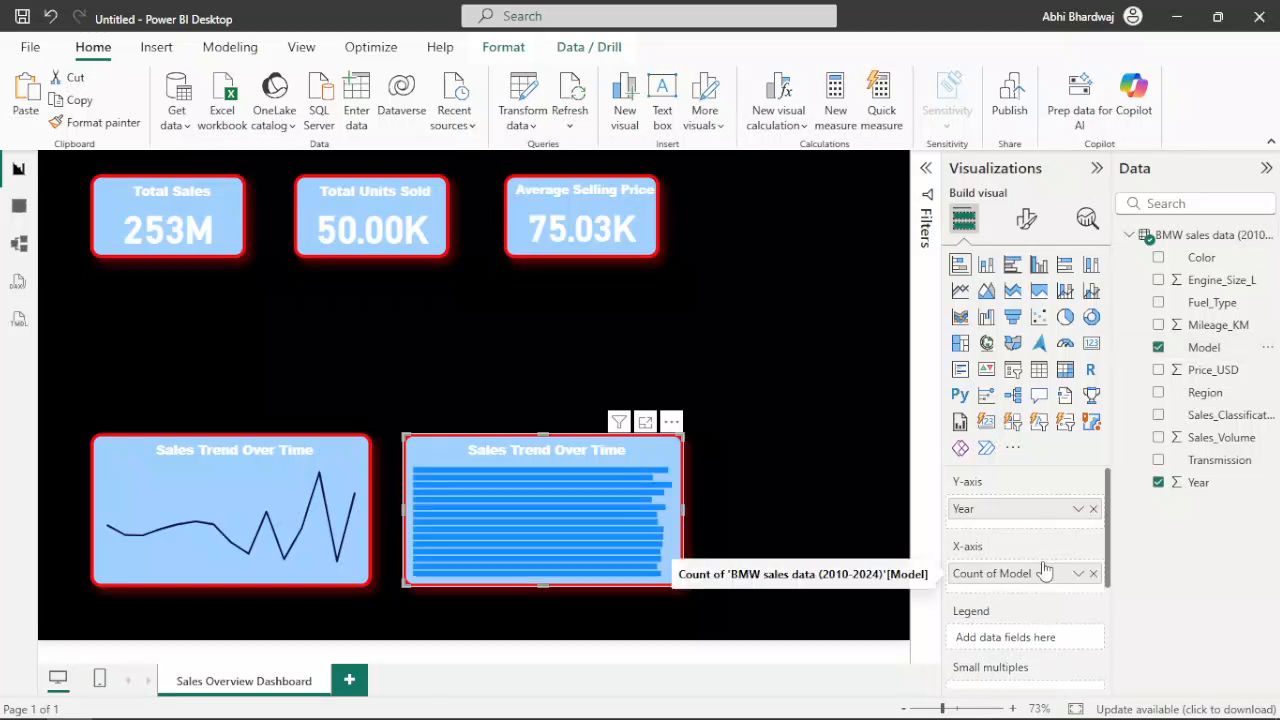
{"action": "left_click", "coordinate": [1078, 573]}
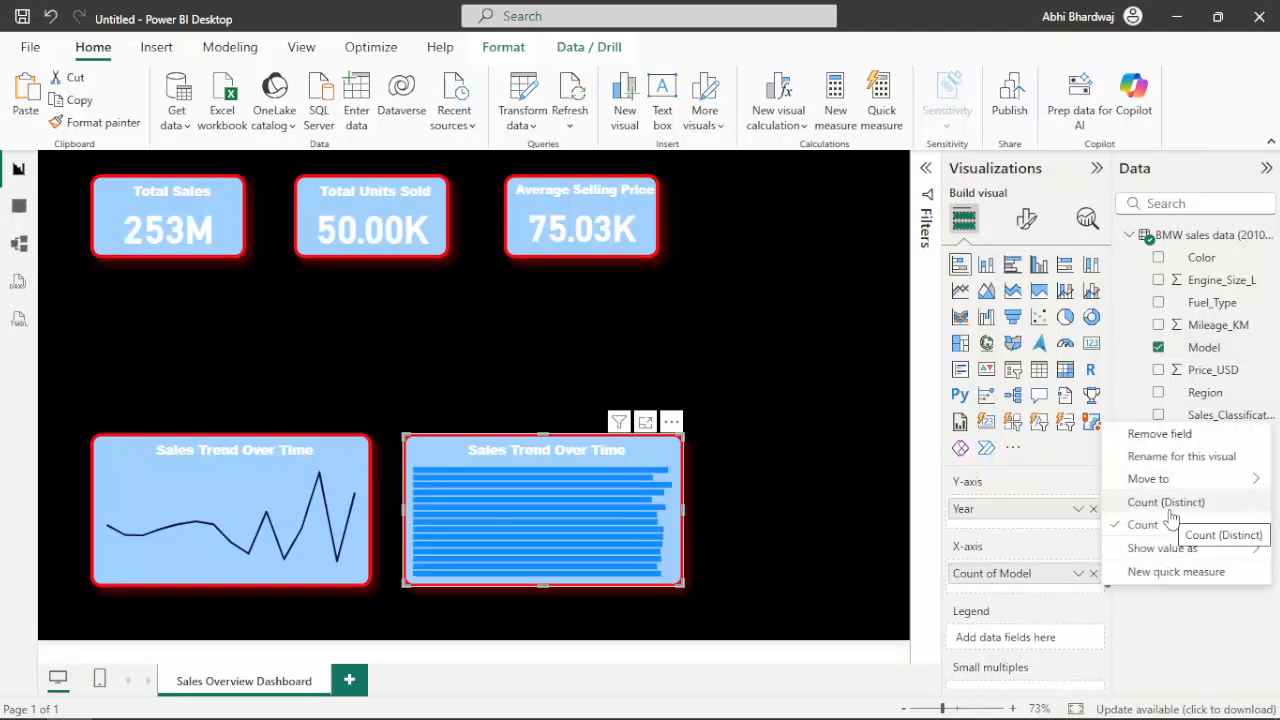
{"action": "left_click", "coordinate": [1120, 590]}
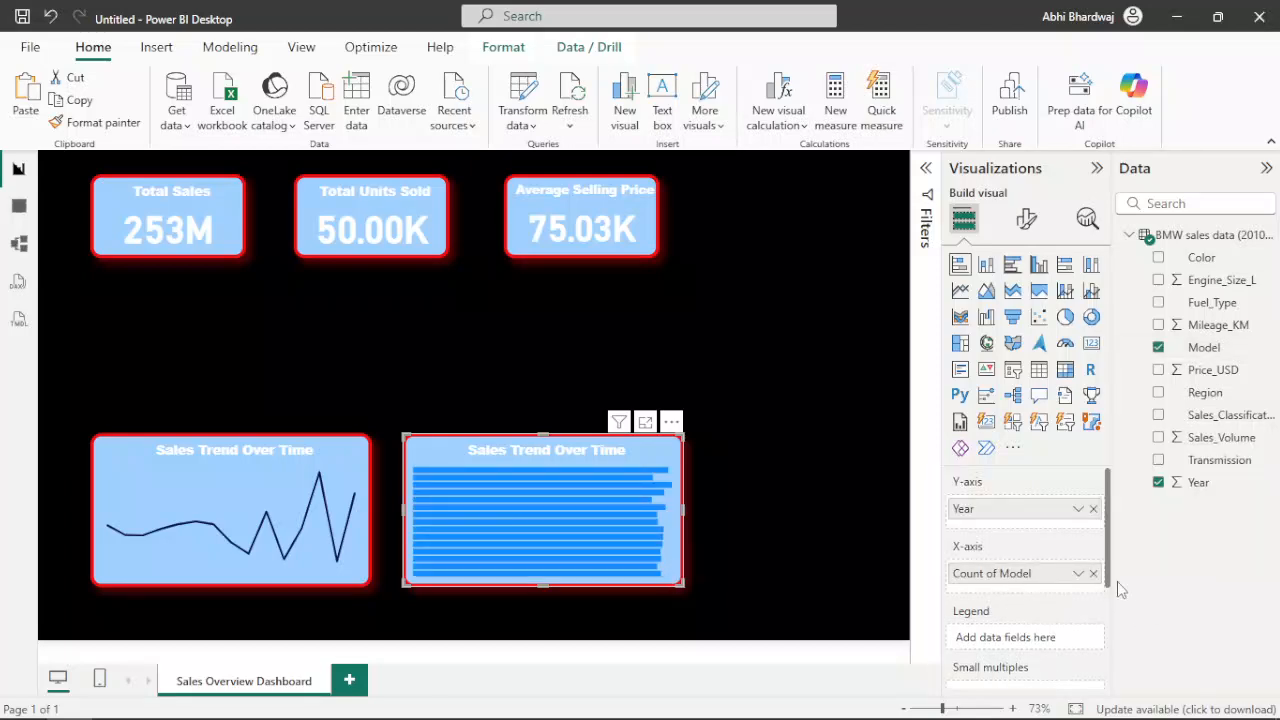
Replace Year with Sales_Volume on the bar chart's Y-axis
{"action": "left_click", "coordinate": [1094, 510]}
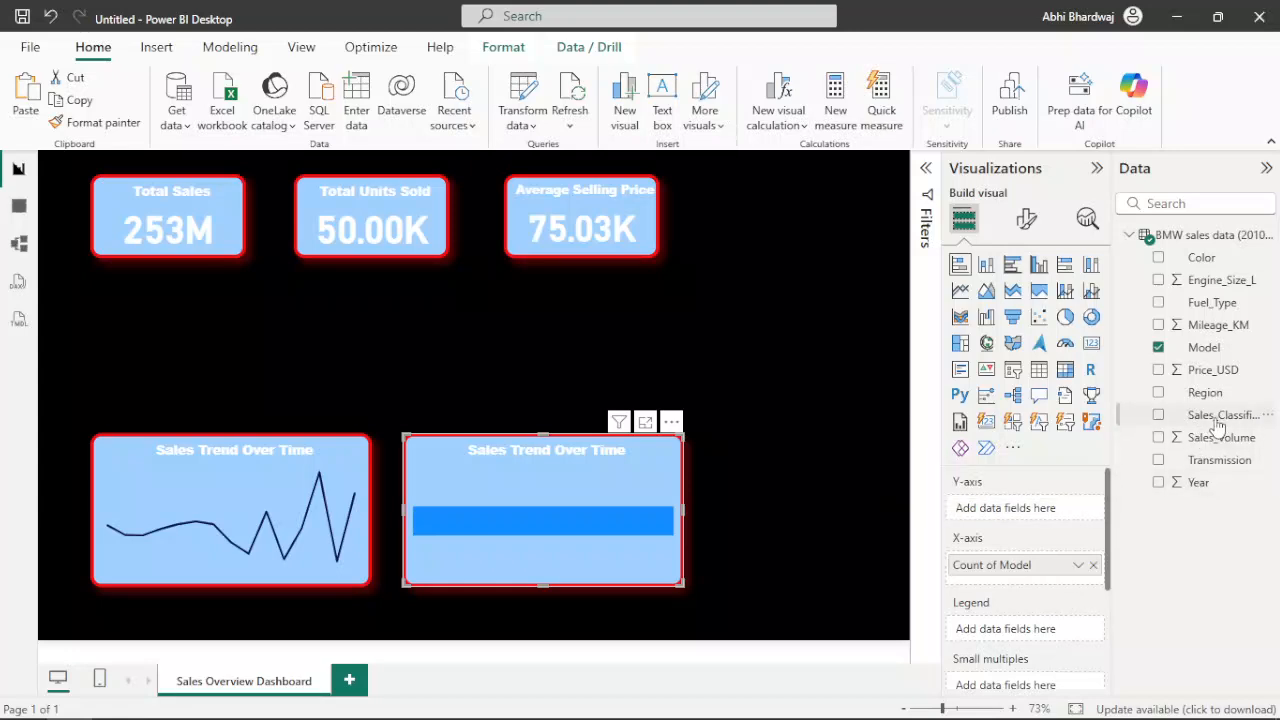
{"action": "left_click_drag", "start_coordinate": [1220, 437], "coordinate": [1018, 521]}
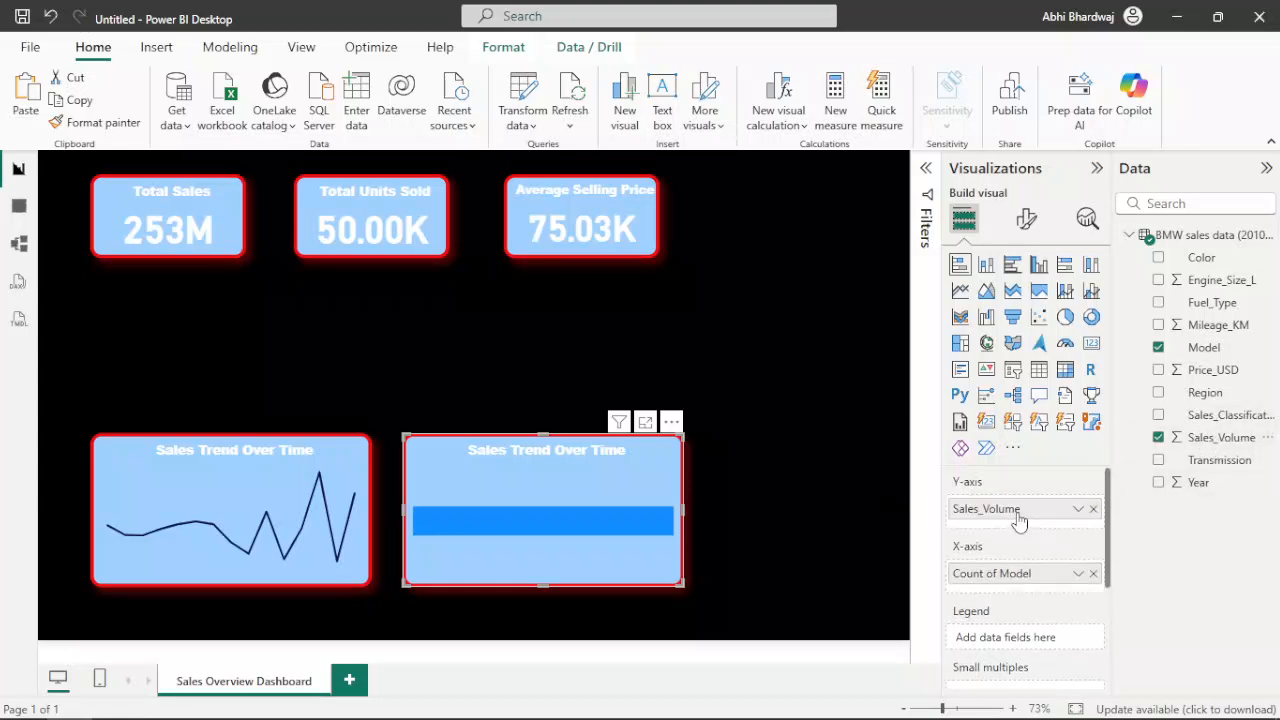
{"action": "right_click", "coordinate": [1032, 511]}
{"action": "left_click", "coordinate": [1028, 538]}
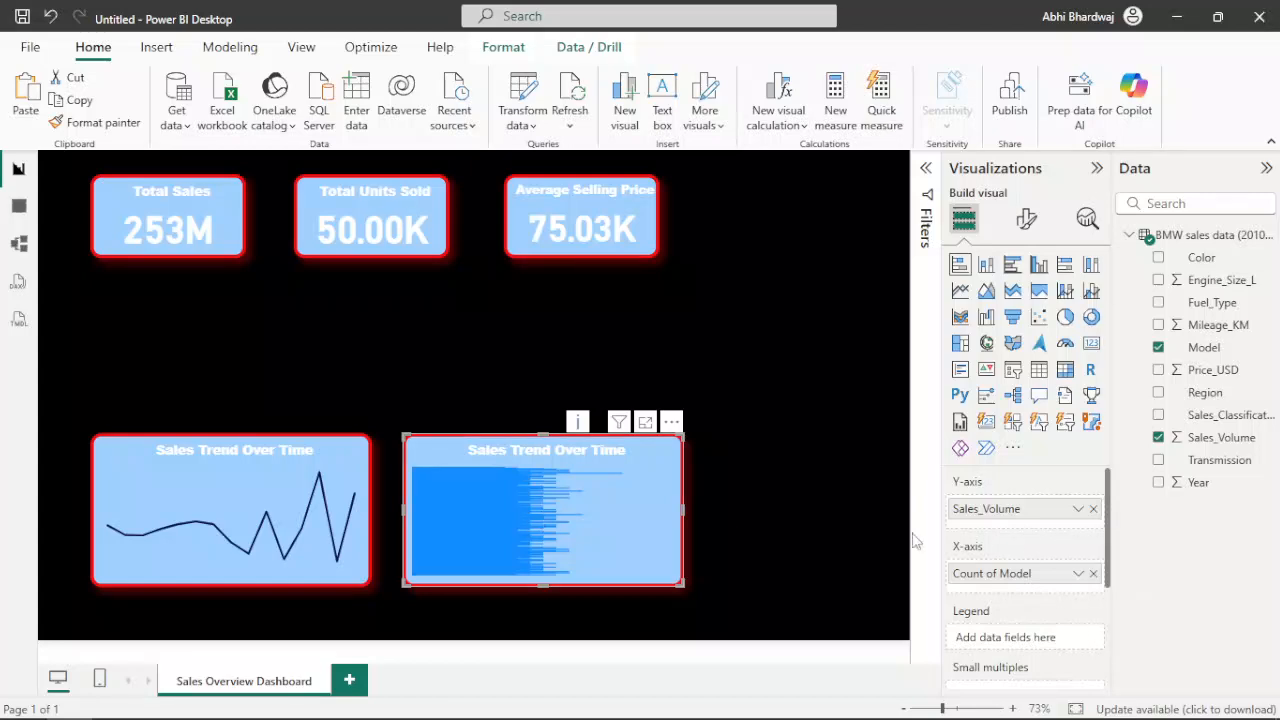
Set the bar chart's Model aggregation to Count (Distinct) and switch the visual to a clustered bar chart
{"action": "right_click", "coordinate": [988, 575]}
{"action": "left_click", "coordinate": [1152, 503]}
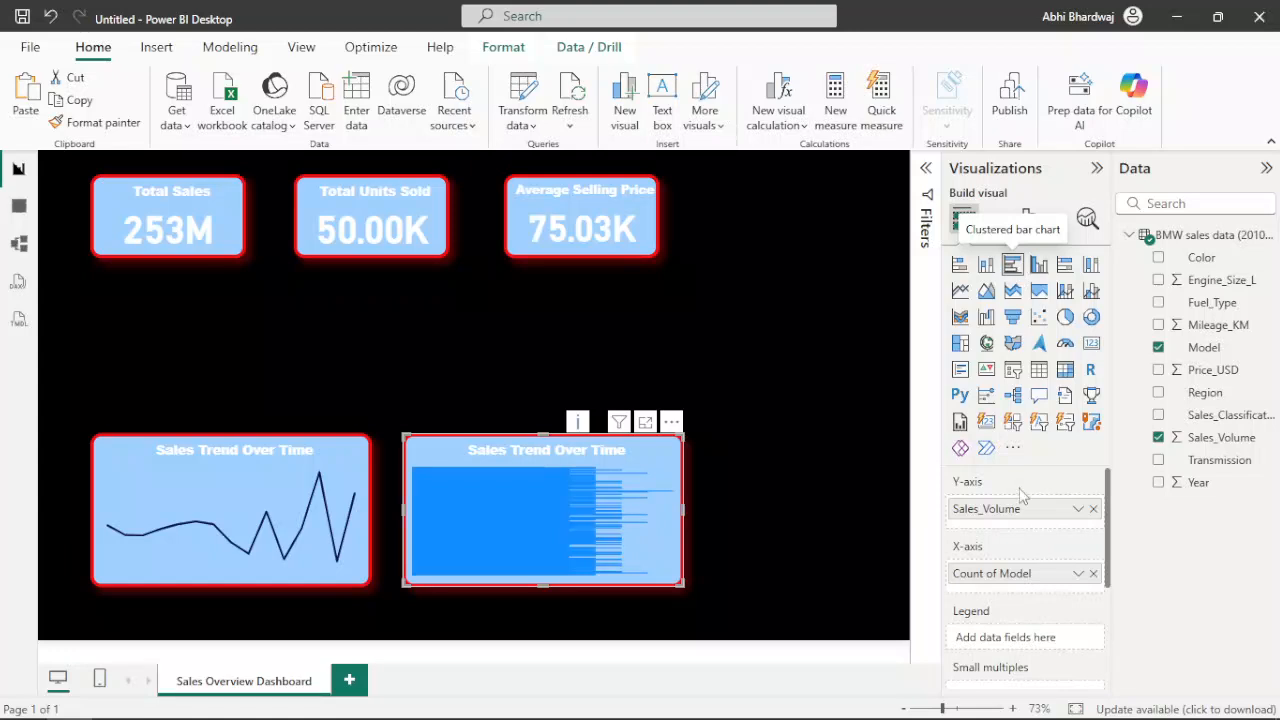
{"action": "left_click", "coordinate": [1078, 509]}
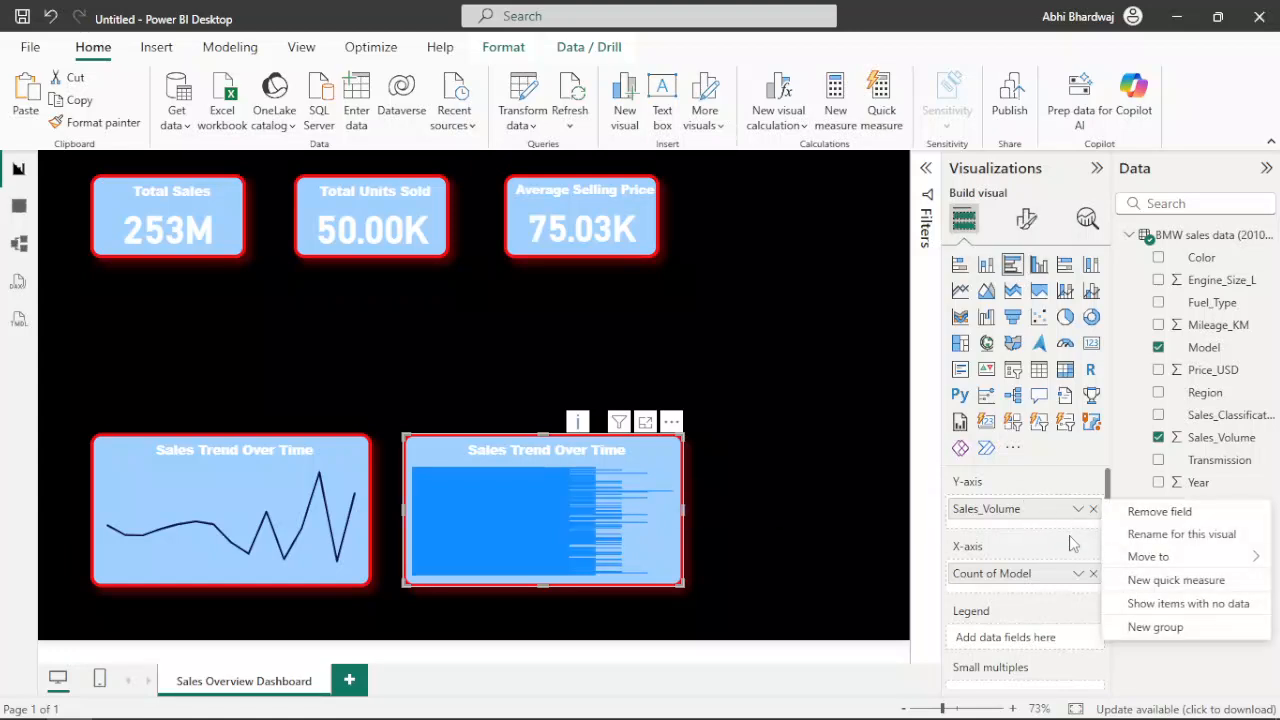
{"action": "left_click", "coordinate": [1071, 535]}
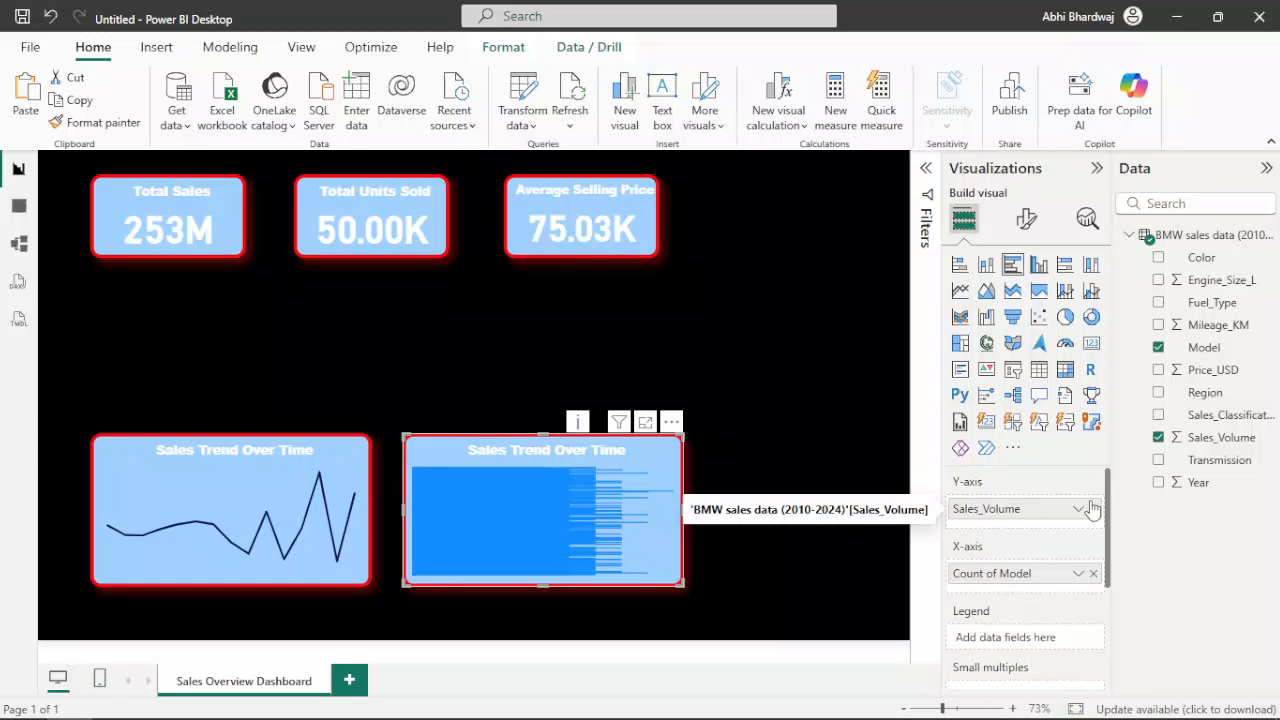
Try Sales_Classification in place of Sales_Volume on the bar chart's Y-axis, and replace it with Year
{"action": "left_click_drag", "start_coordinate": [1195, 418], "coordinate": [1003, 522]}
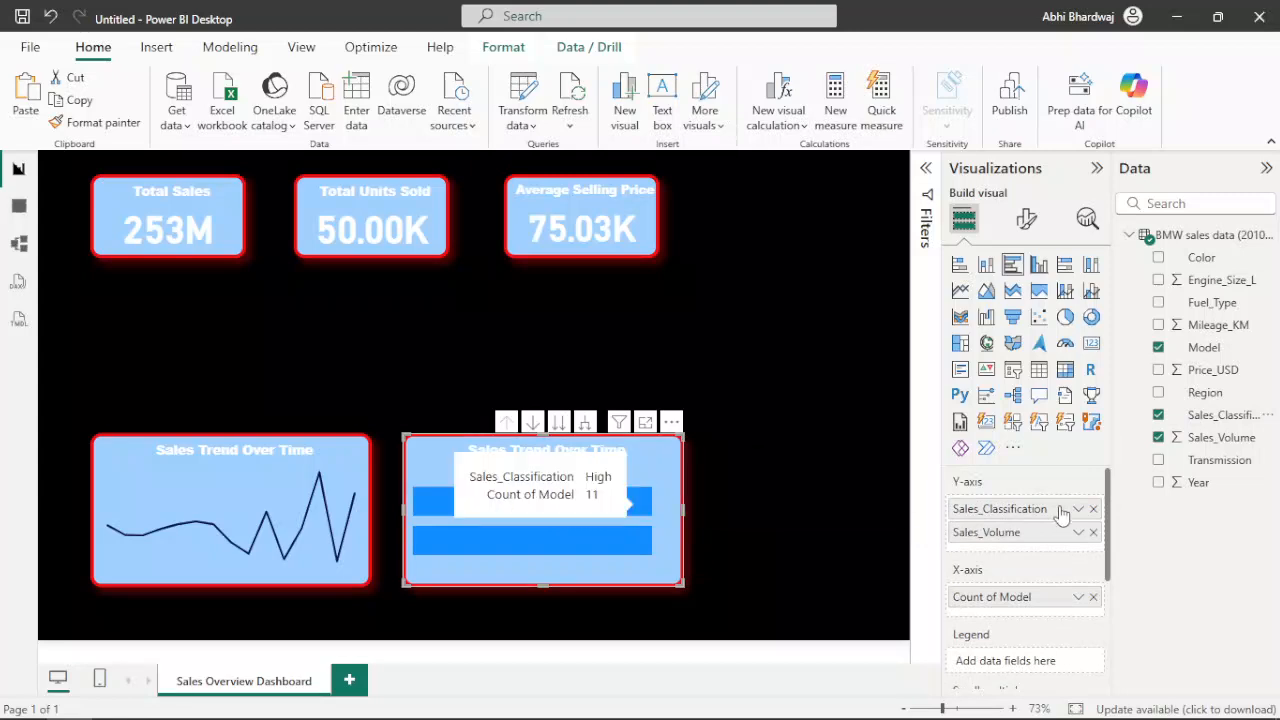
{"action": "left_click", "coordinate": [1094, 532]}
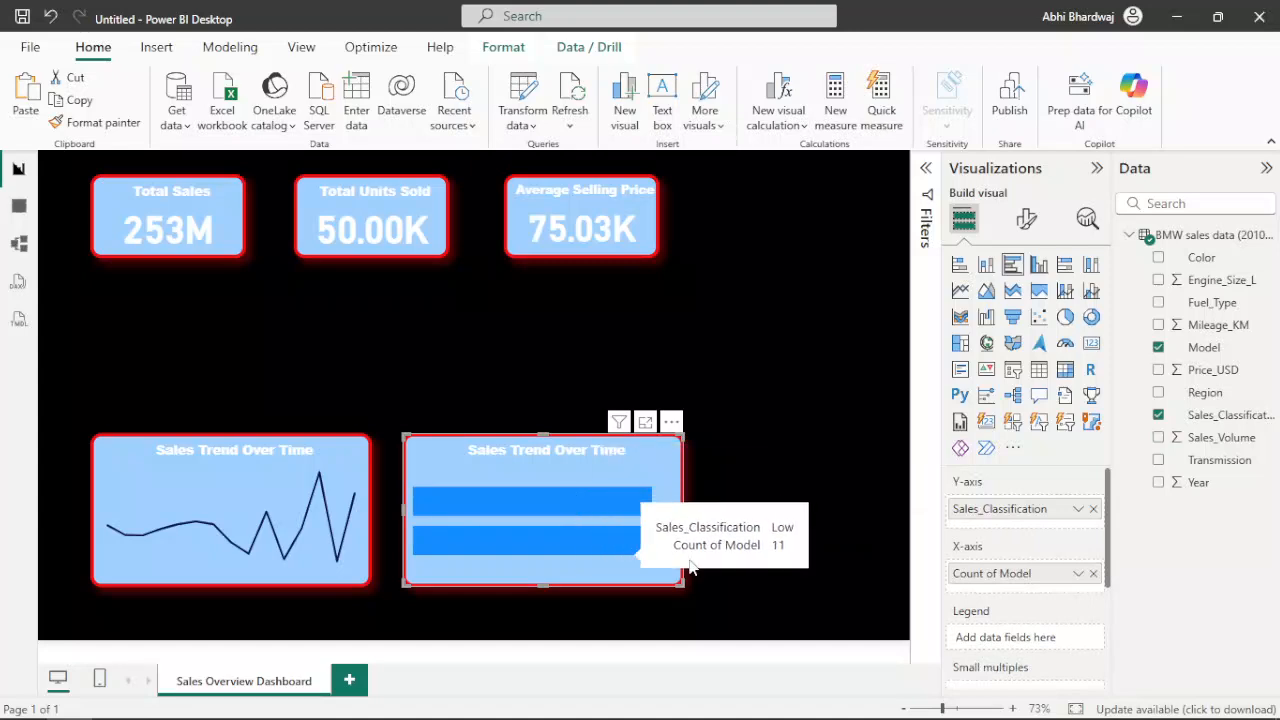
{"action": "left_click", "coordinate": [1094, 509]}
{"action": "left_click_drag", "start_coordinate": [1198, 482], "coordinate": [1000, 510]}
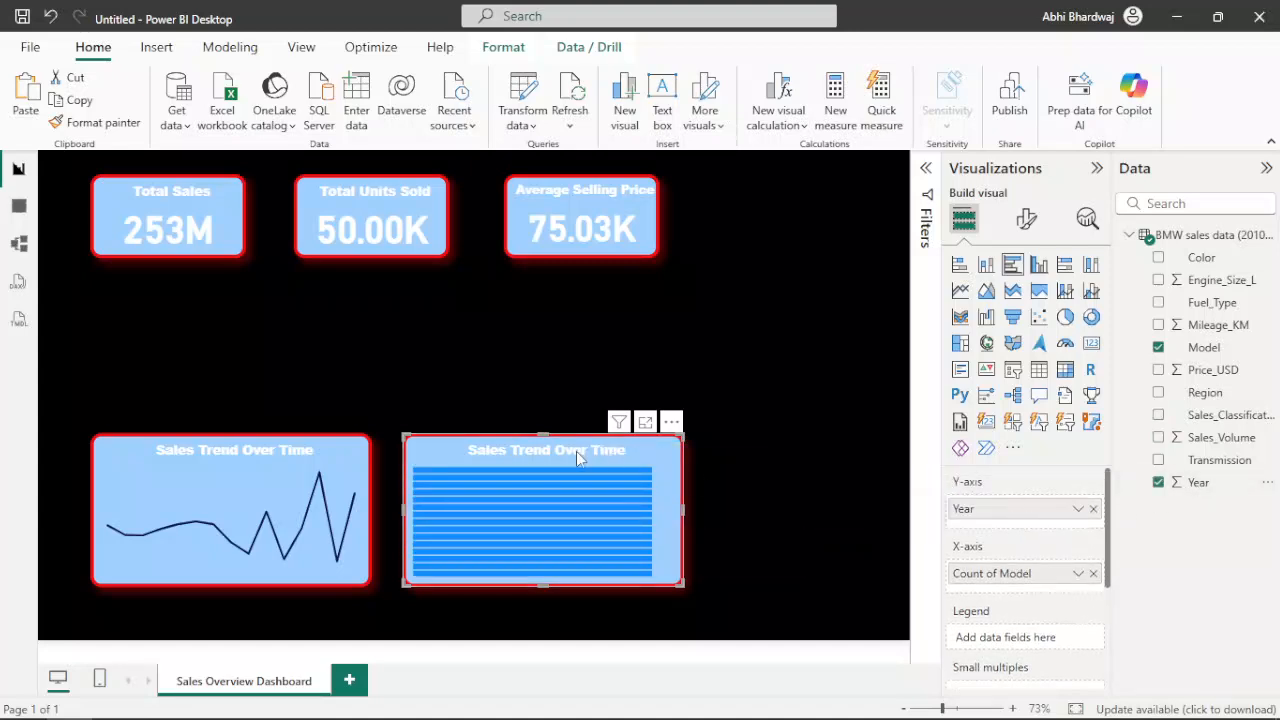
Inspect the yearly bars' values and set the Model aggregation on the X-axis back to Count
{"action": "mouse_move", "coordinate": [559, 469]}
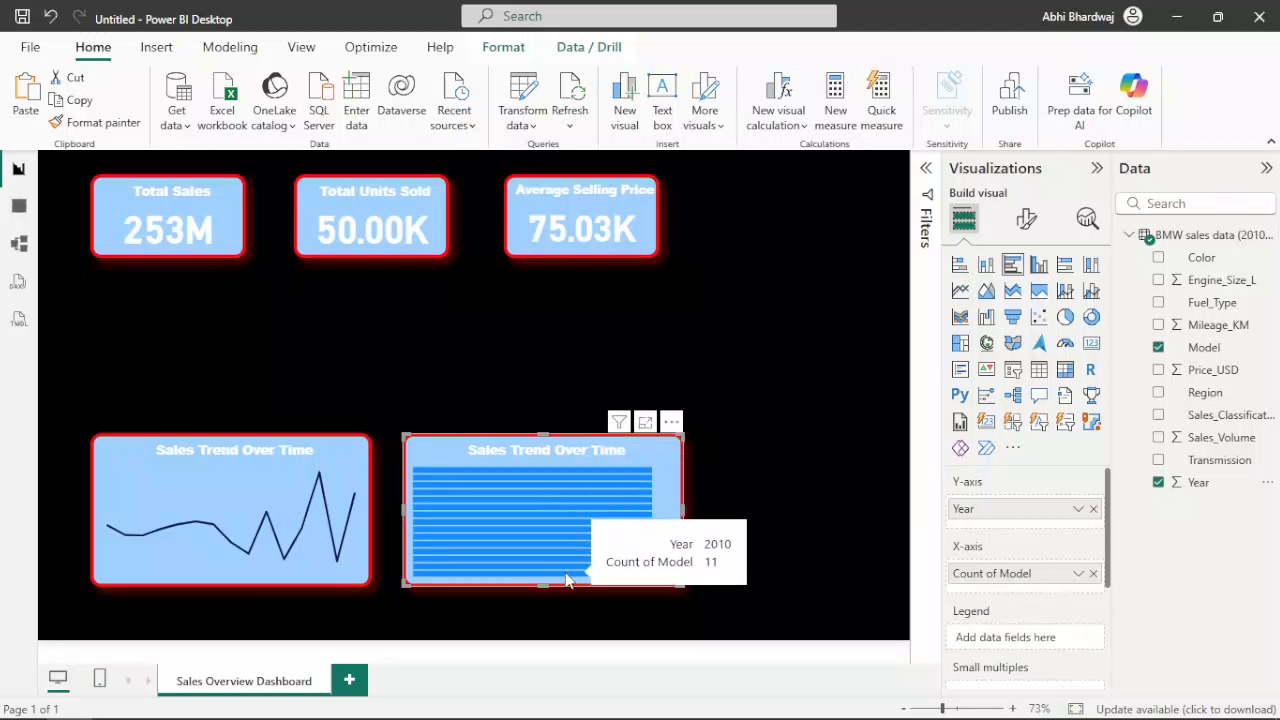
{"action": "left_click", "coordinate": [1078, 573]}
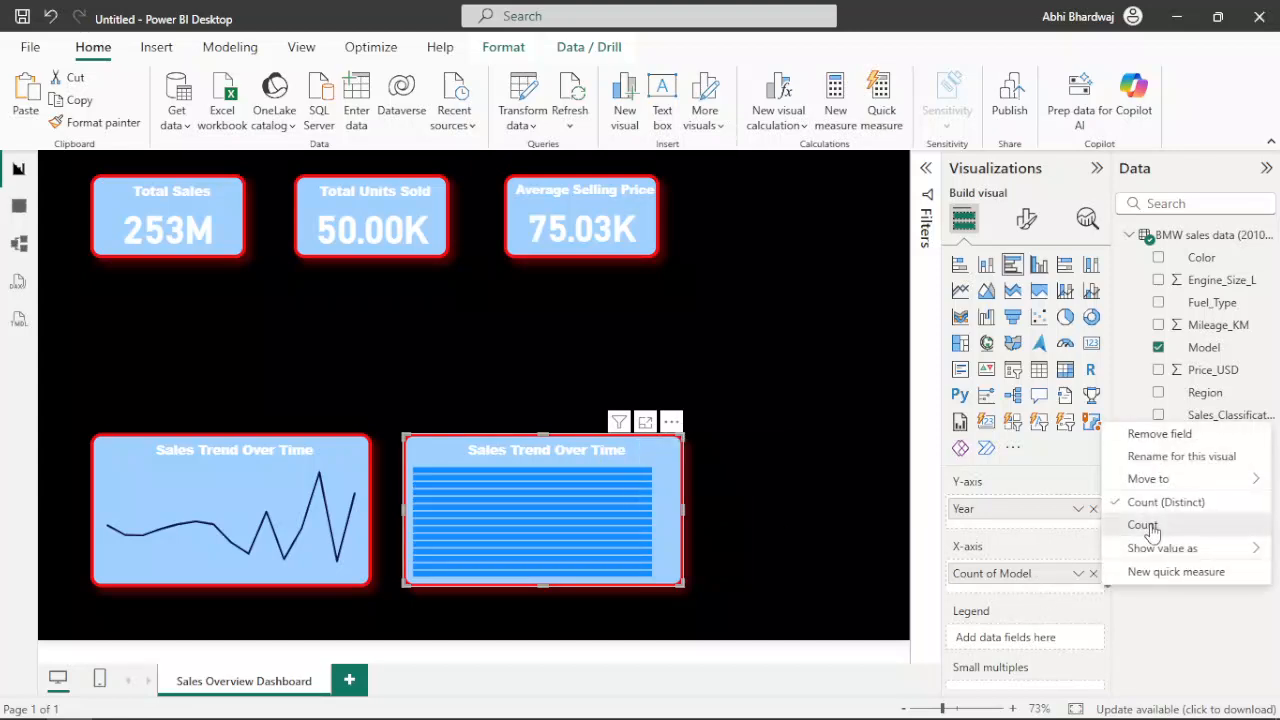
{"action": "left_click", "coordinate": [1145, 526]}
{"action": "mouse_move", "coordinate": [632, 502]}
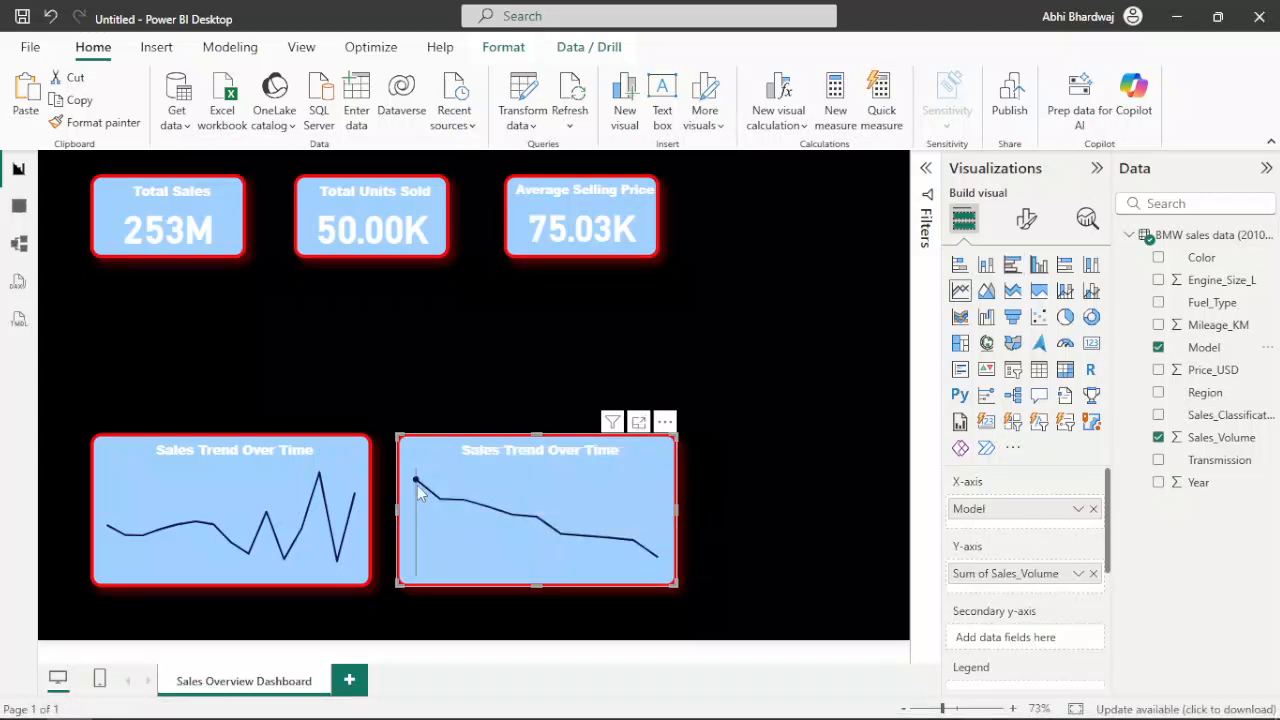
Change the title of the second line chart, which plots Sales_Volume by Model, to "Sales by BMW Model"
{"action": "mouse_move", "coordinate": [418, 490]}
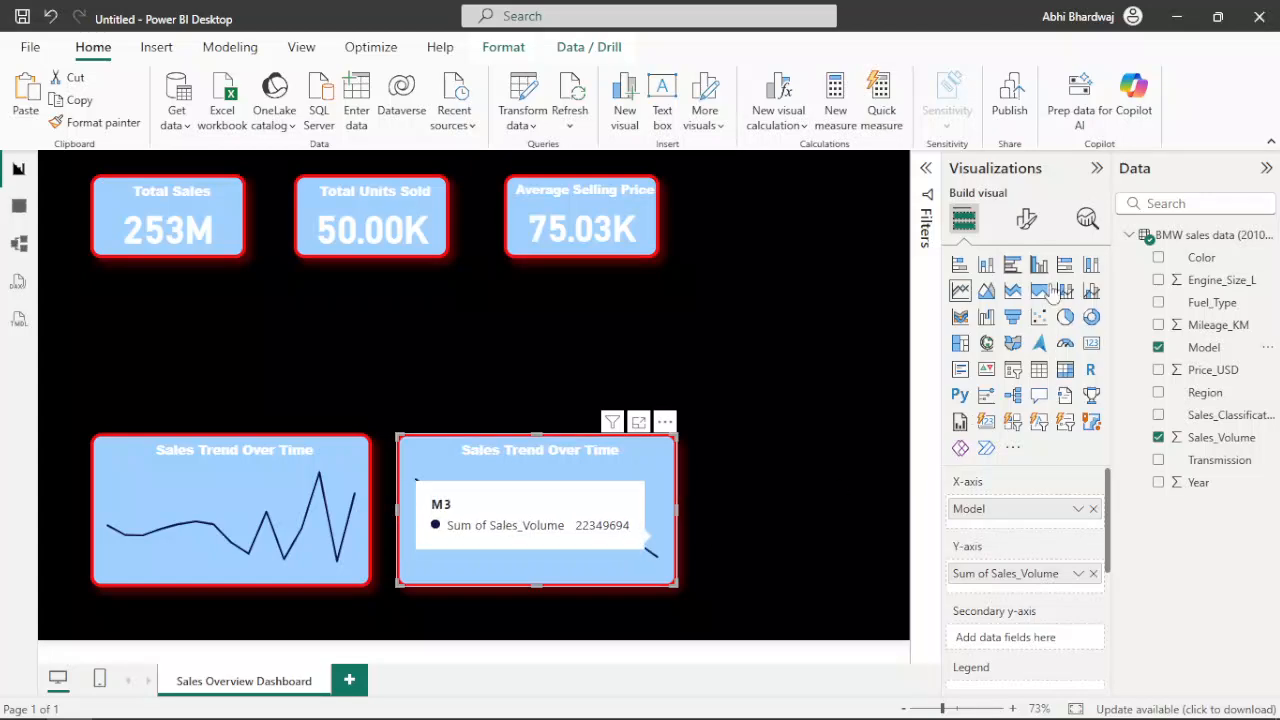
{"action": "left_click", "coordinate": [1026, 218]}
{"action": "left_click", "coordinate": [1025, 302]}
{"action": "left_click", "coordinate": [975, 387]}
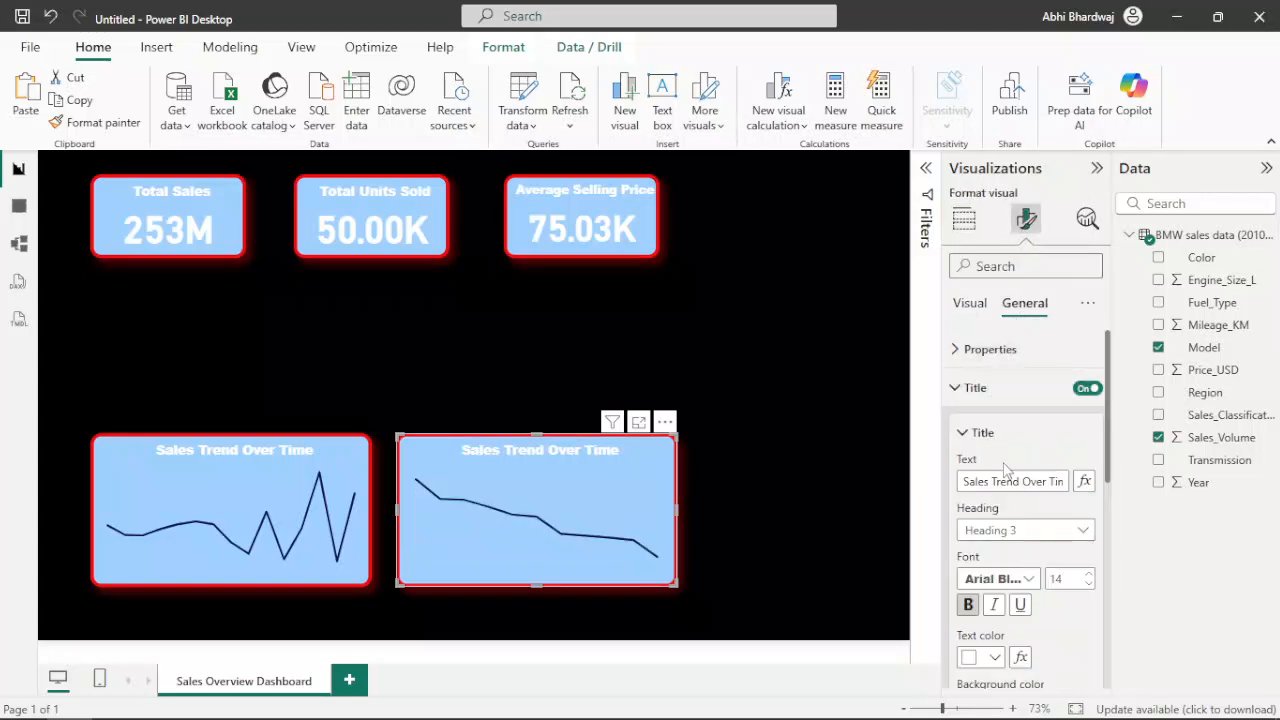
{"action": "left_click", "coordinate": [991, 482]}
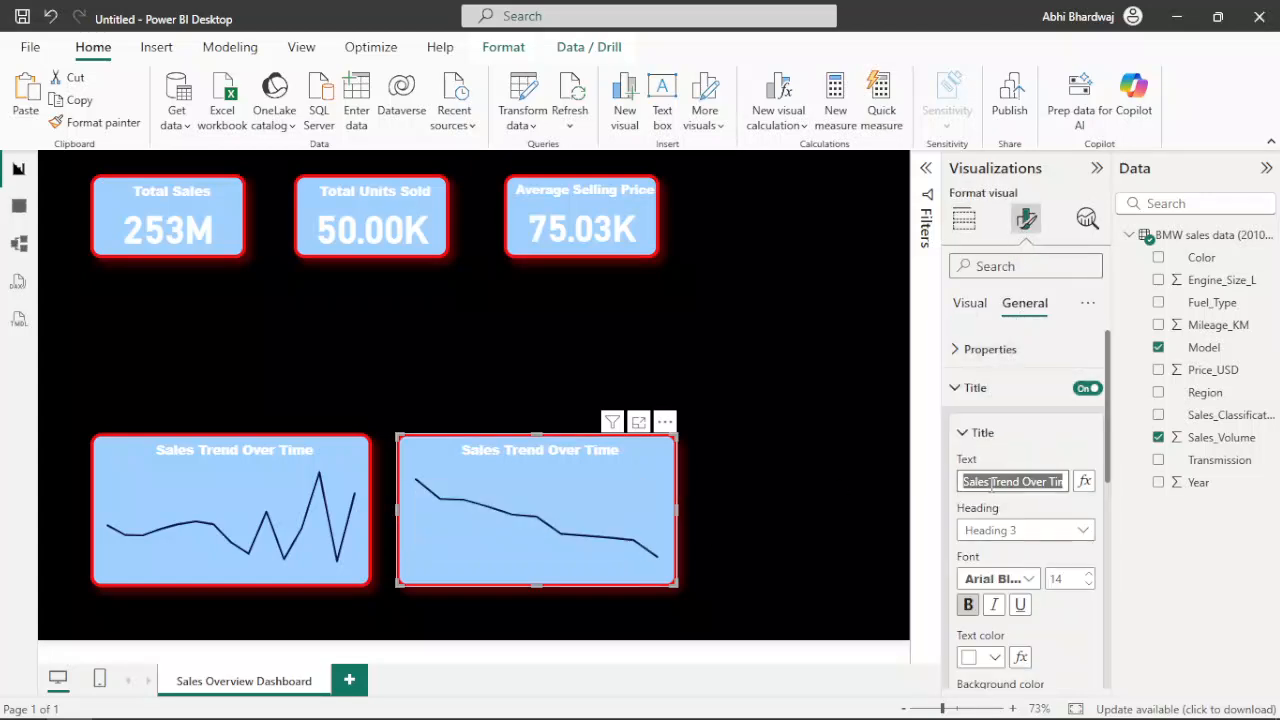
{"action": "type", "text": "Sales by BMW M"}
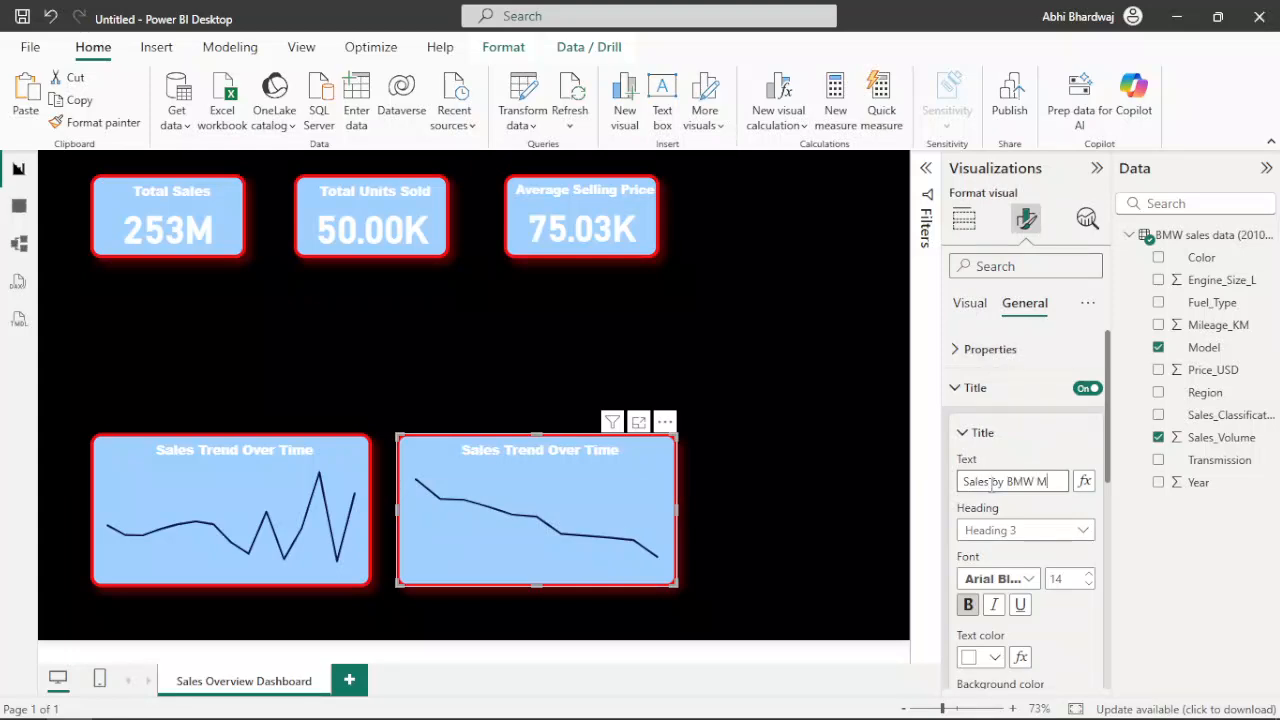
{"action": "type", "text": "odel"}
{"action": "key", "text": "Return"}
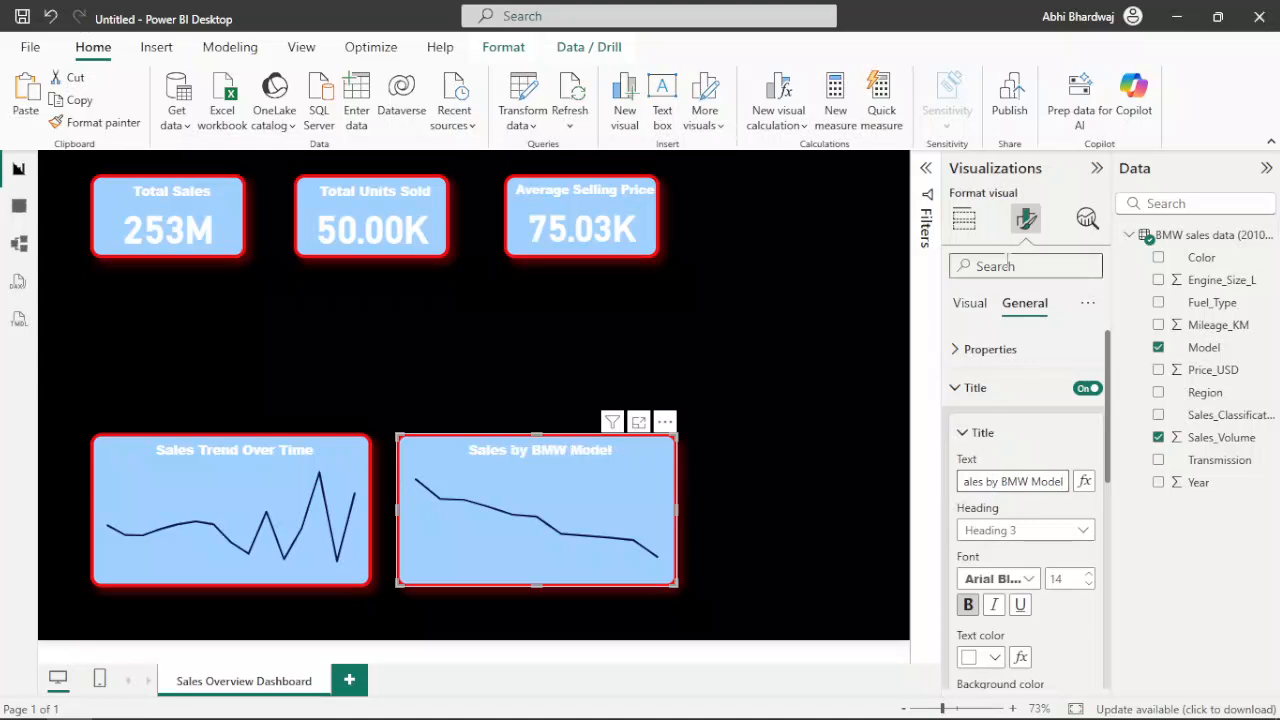
Try Average as the aggregation of Sales_Volume on the Sales by BMW Model chart's Y-axis
{"action": "left_click", "coordinate": [964, 218]}
{"action": "mouse_move", "coordinate": [464, 492]}
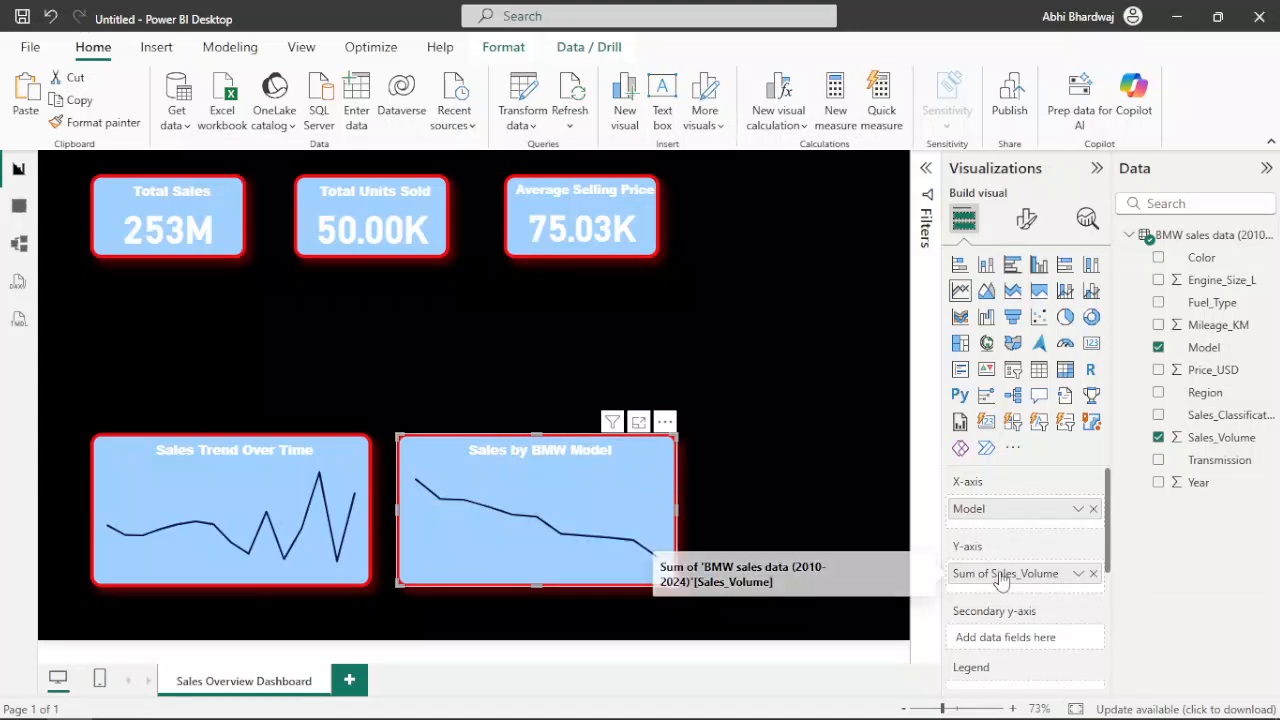
{"action": "left_click", "coordinate": [1078, 573]}
{"action": "left_click", "coordinate": [1122, 370]}
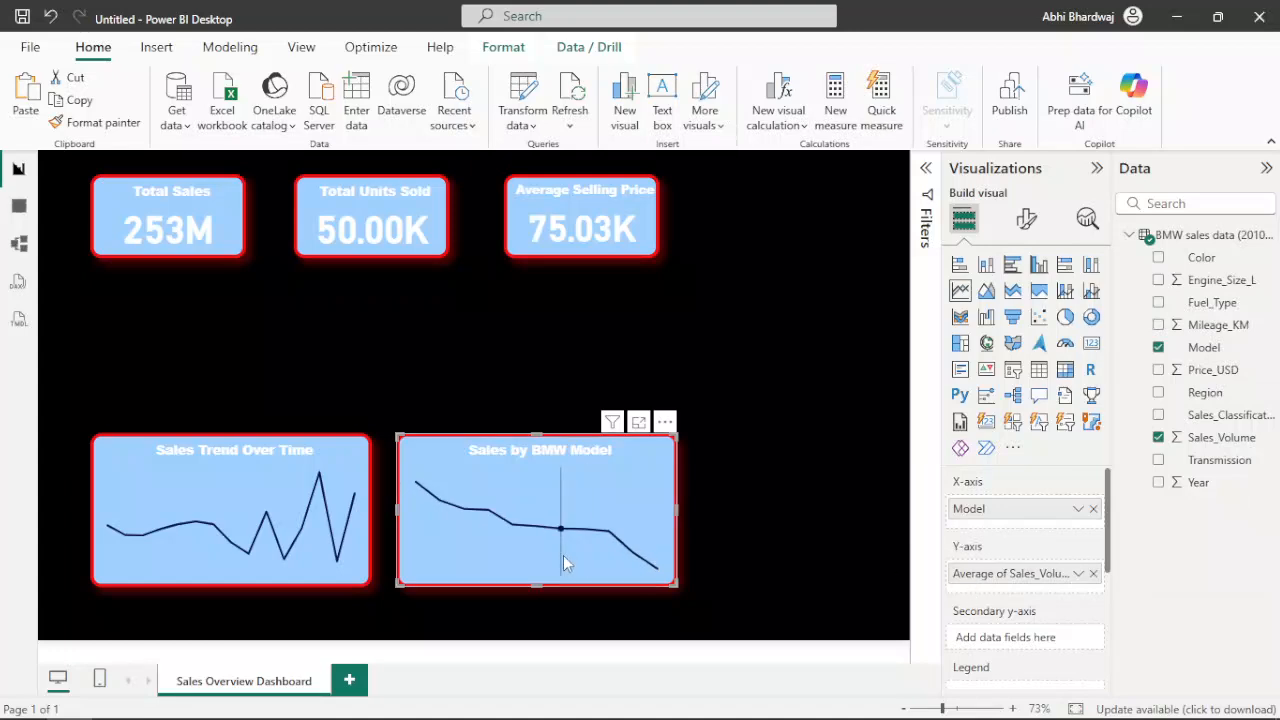
{"action": "mouse_move", "coordinate": [570, 560]}
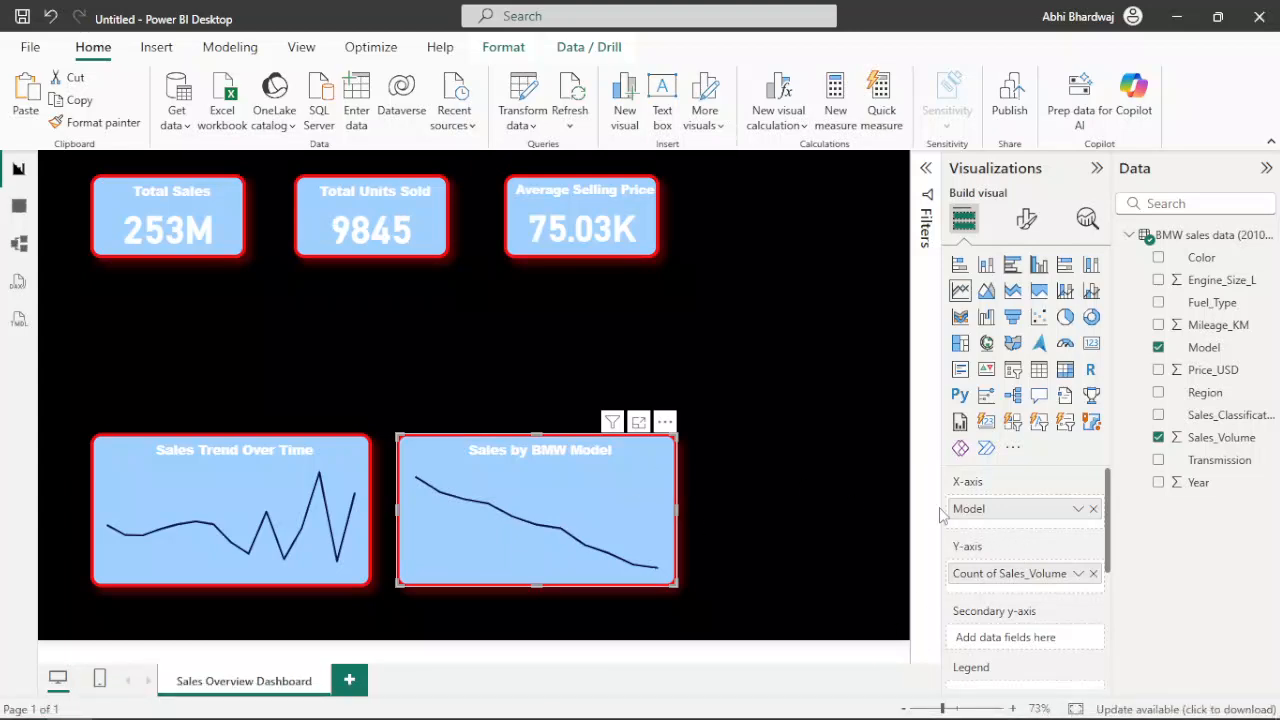
Switch the Sales by BMW Model chart's Y-axis to a count of Sales_Volume and check the values along its line
{"action": "right_click", "coordinate": [1001, 578]}
{"action": "left_click", "coordinate": [941, 552]}
{"action": "mouse_move", "coordinate": [424, 487]}
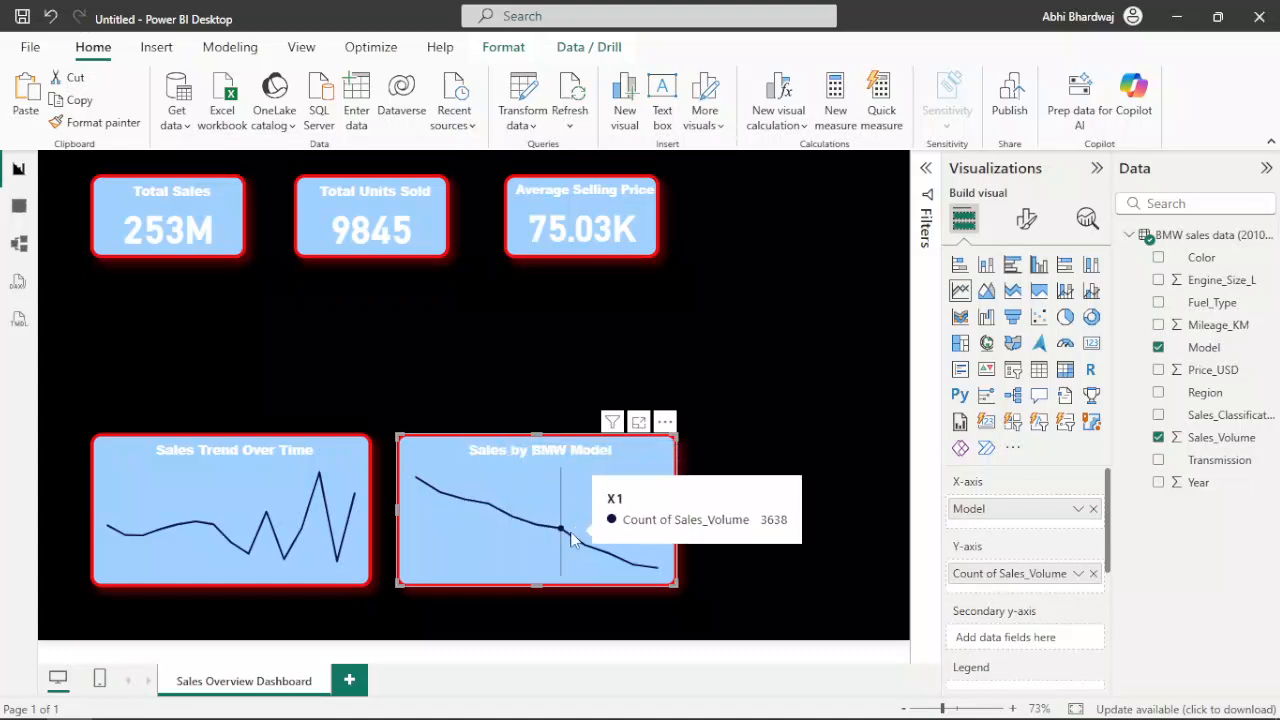
Re-enter the model chart's title text as "Sales by BMW Model"
{"action": "left_click", "coordinate": [1026, 218]}
{"action": "left_click", "coordinate": [1025, 302]}
{"action": "left_click", "coordinate": [1005, 390]}
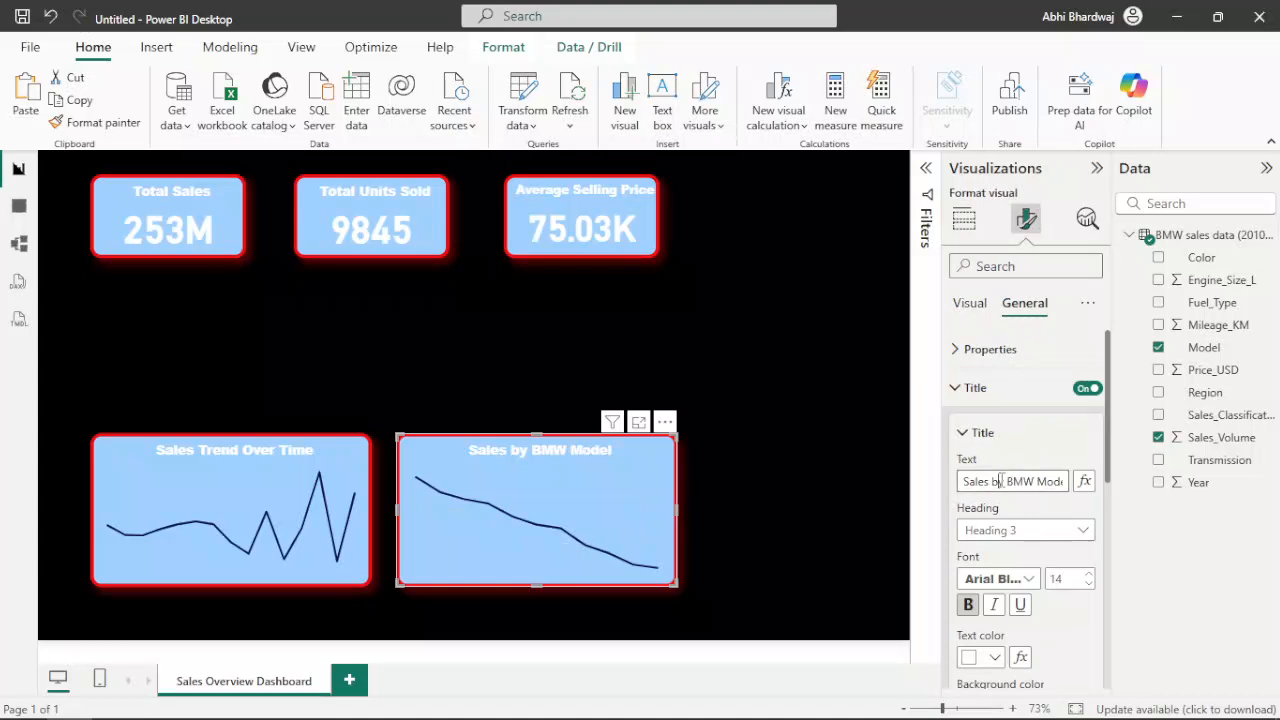
{"action": "triple_click", "coordinate": [1003, 481]}
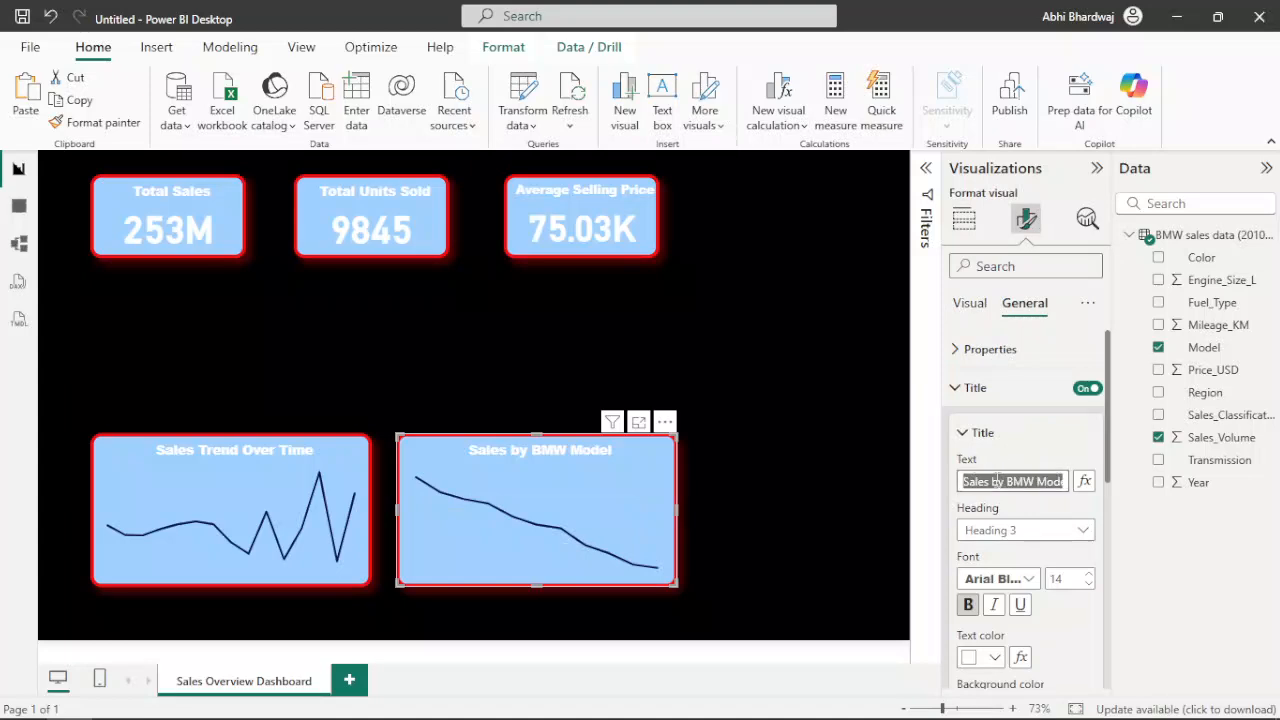
{"action": "type", "text": "Sales"}
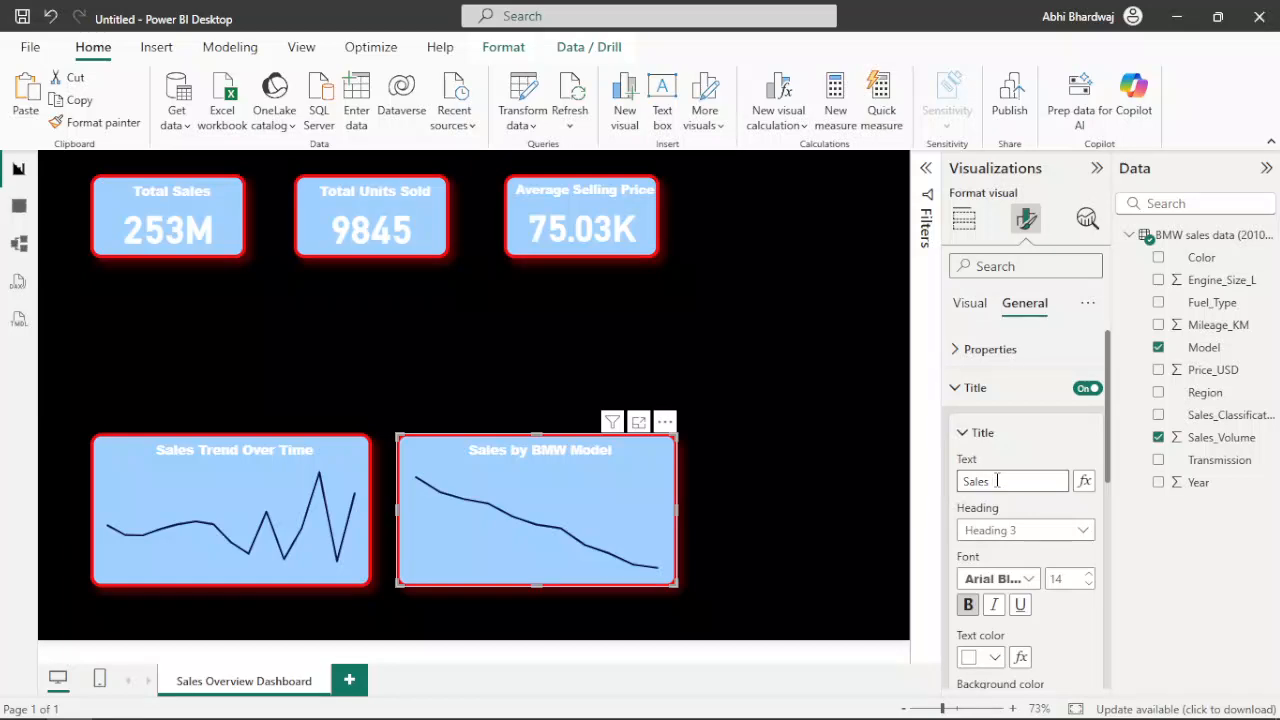
{"action": "type", "text": " by BMW Model"}
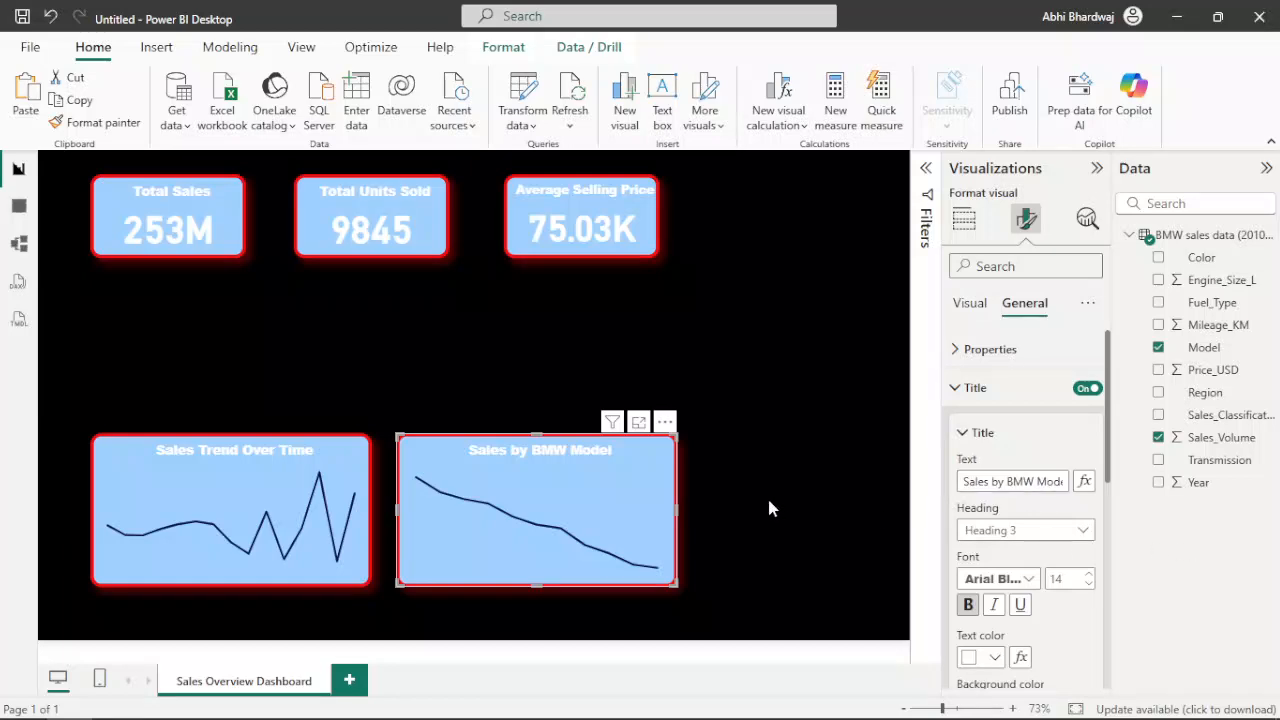
{"action": "left_click", "coordinate": [766, 495]}
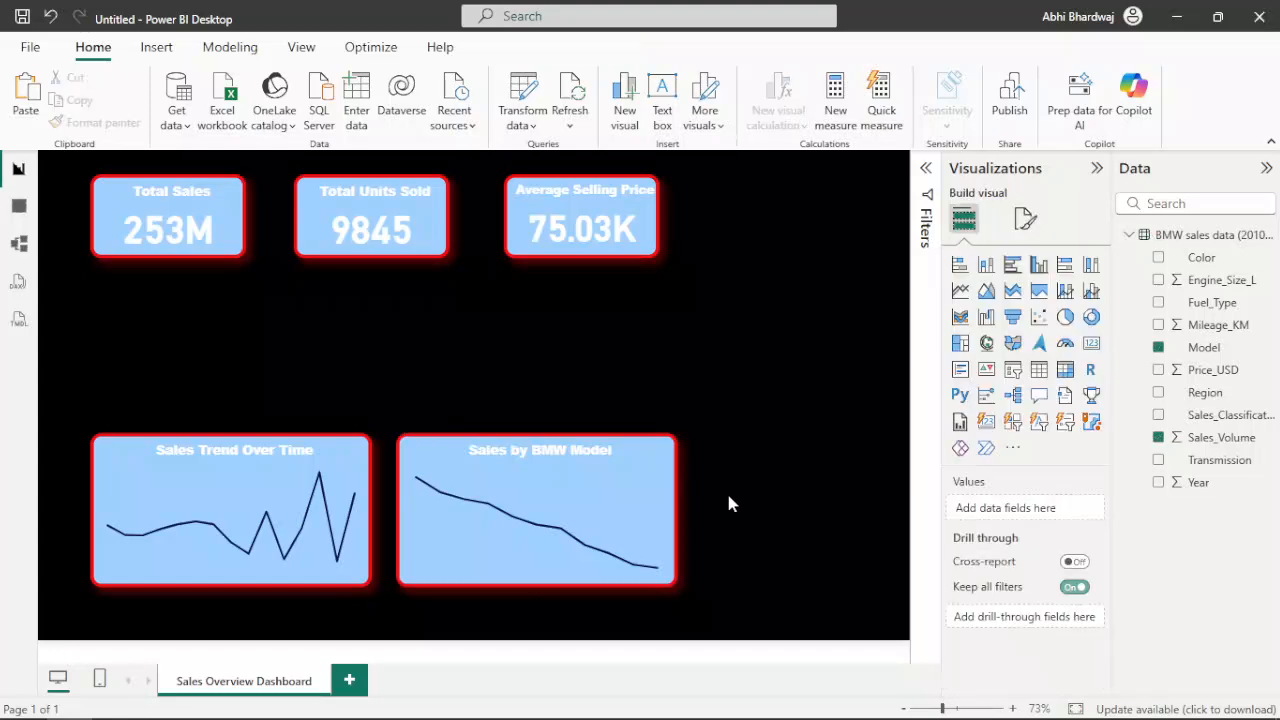
Shrink the Sales by BMW Model and Sales Trend Over Time charts and place them level with each other near the page's lower edge
{"action": "left_click", "coordinate": [633, 458]}
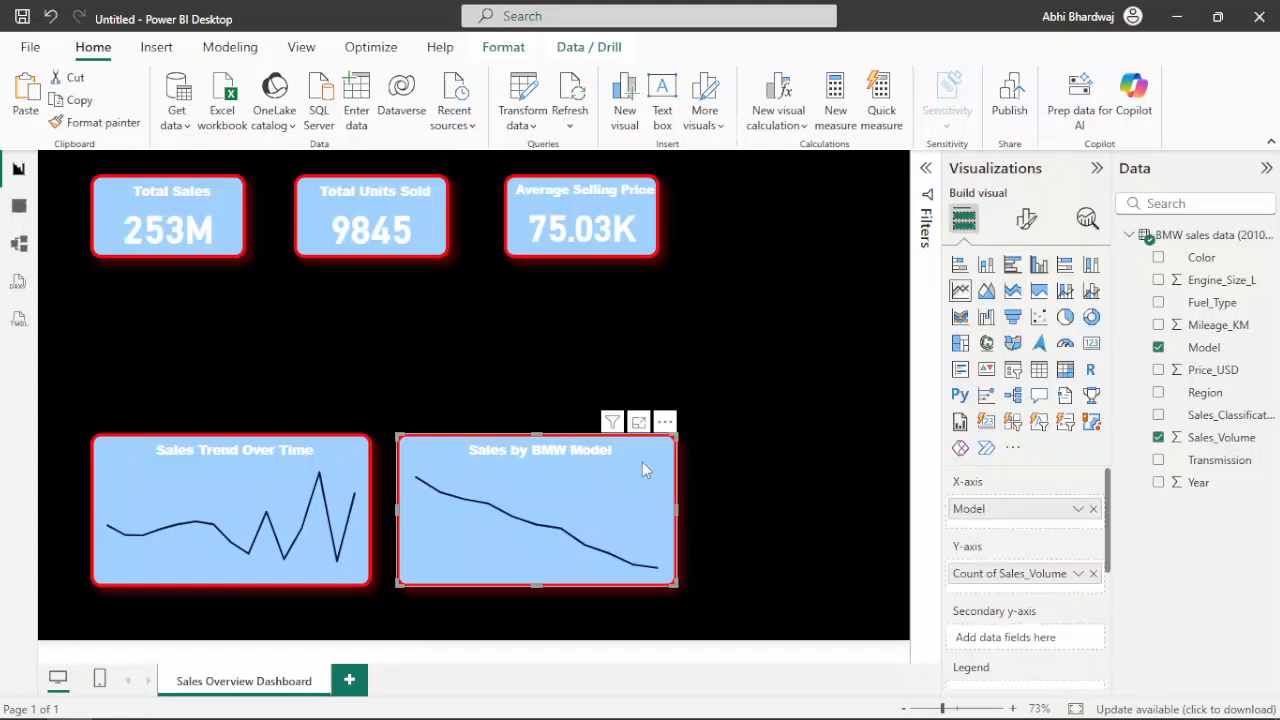
{"action": "left_click_drag", "start_coordinate": [677, 433], "coordinate": [685, 545]}
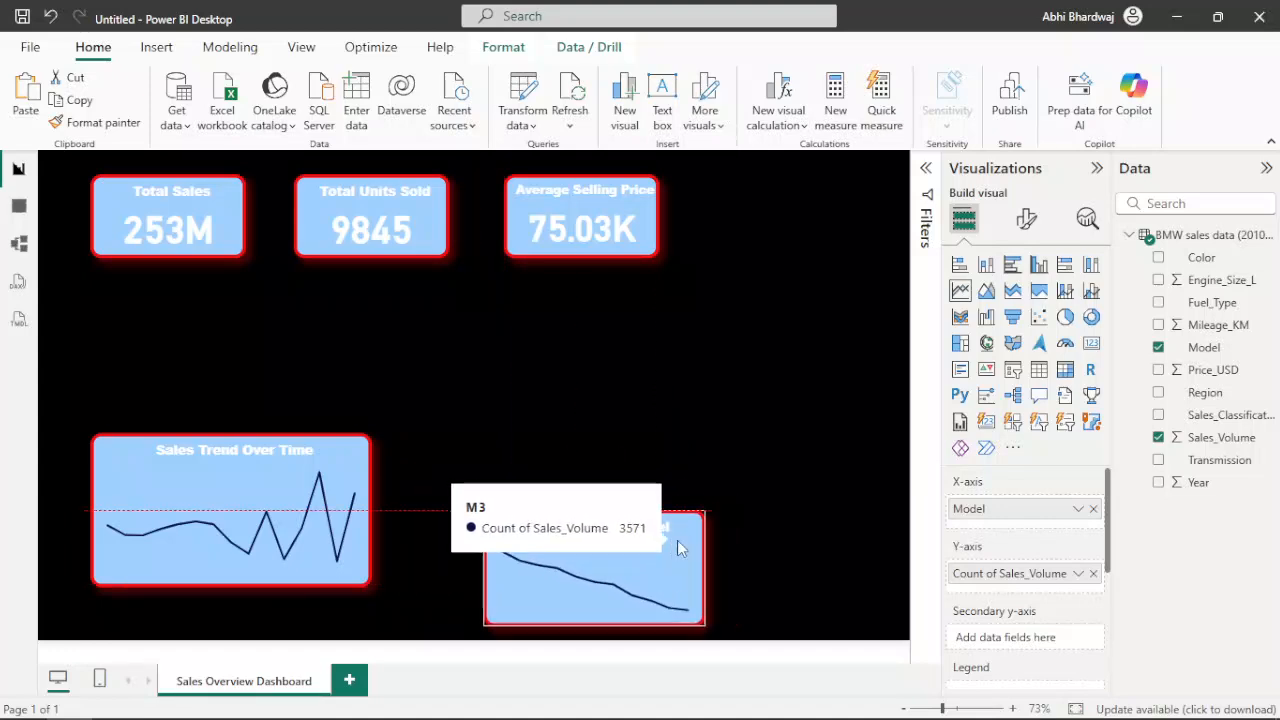
{"action": "left_click_drag", "start_coordinate": [330, 455], "coordinate": [381, 494]}
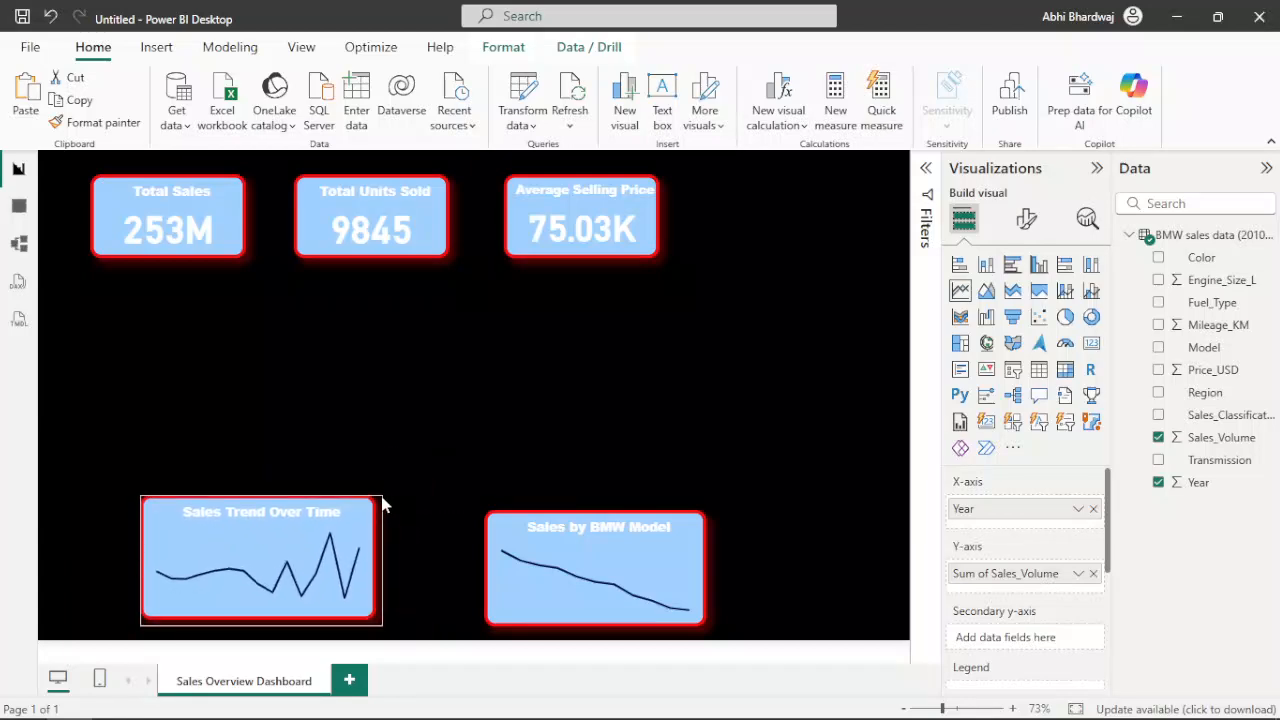
{"action": "left_click", "coordinate": [487, 515]}
{"action": "left_click_drag", "start_coordinate": [487, 515], "coordinate": [478, 505]}
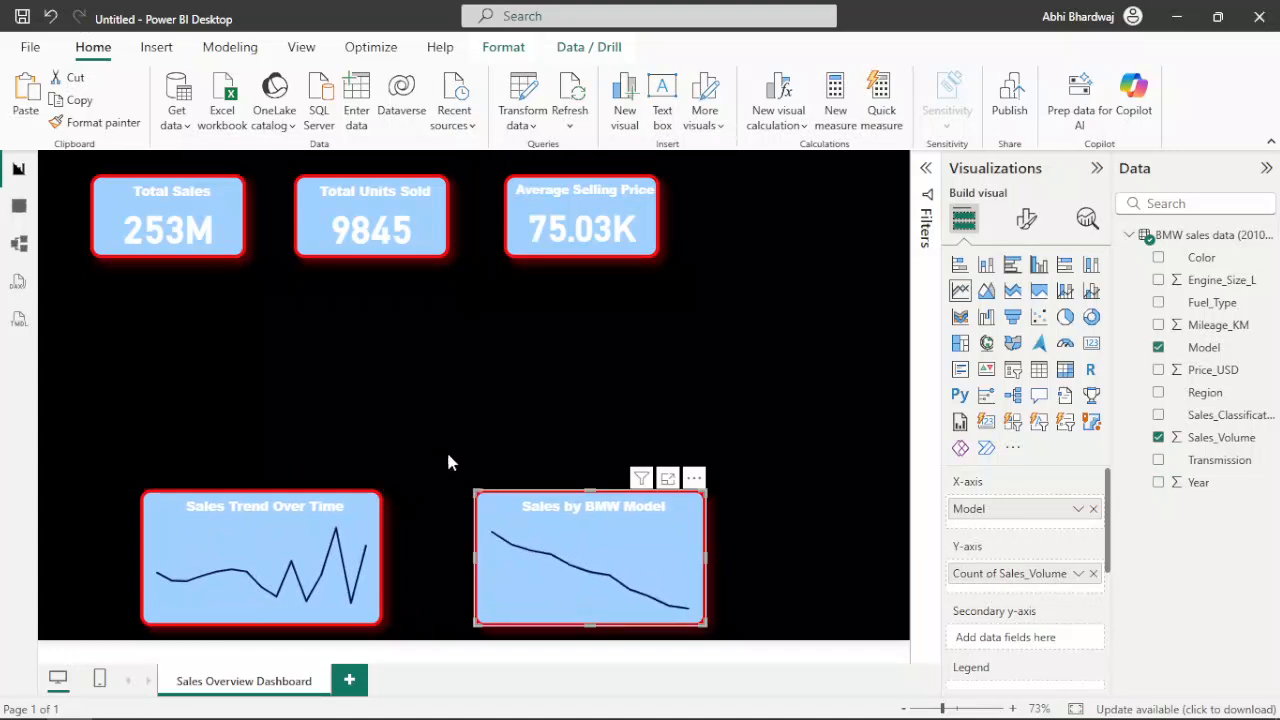
{"action": "left_click", "coordinate": [463, 455]}
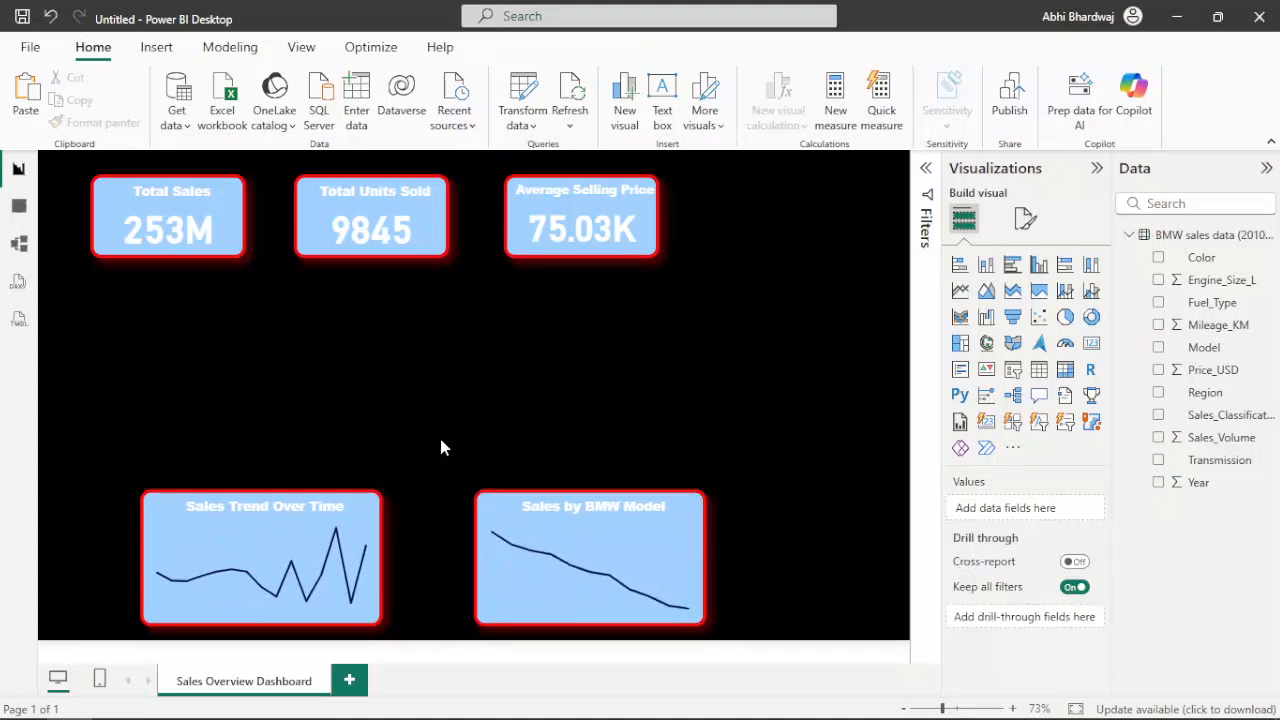
Widen the Average Selling Price card slightly and shift all three KPI cards to the right along the top row
{"action": "left_click", "coordinate": [499, 254]}
{"action": "left_click_drag", "start_coordinate": [499, 254], "coordinate": [500, 258]}
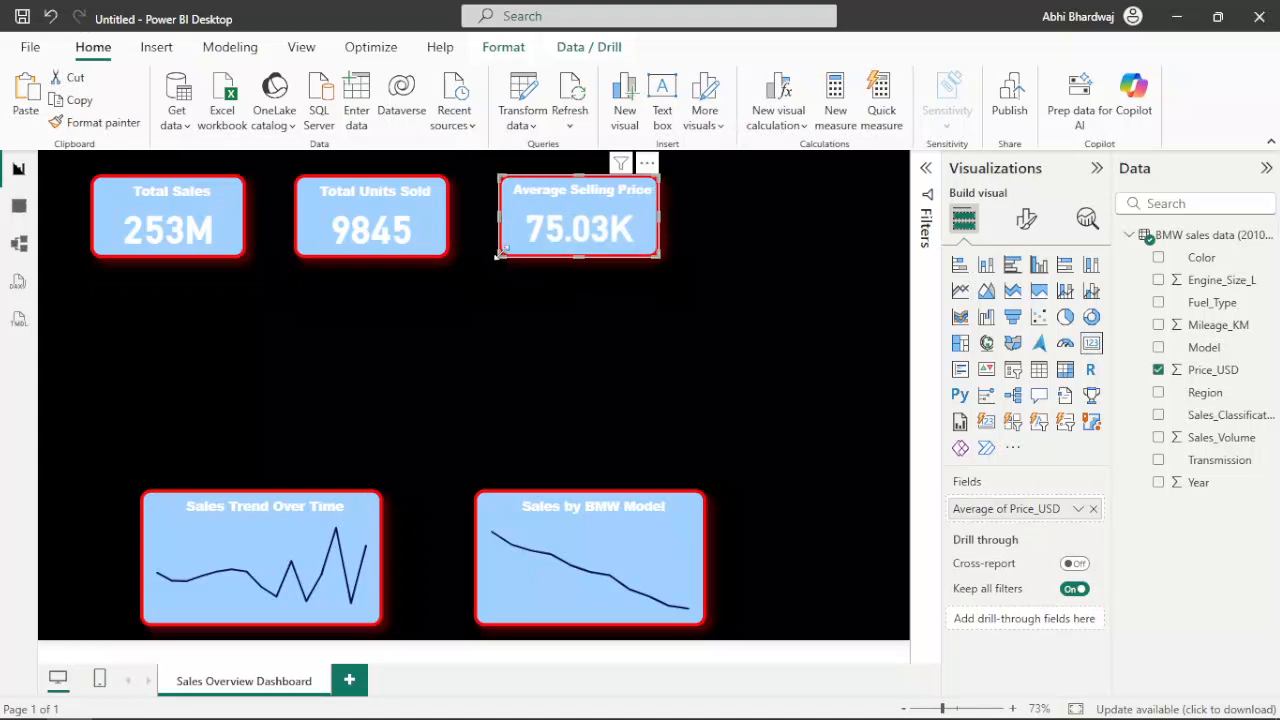
{"action": "left_click_drag", "start_coordinate": [589, 202], "coordinate": [667, 203]}
{"action": "left_click_drag", "start_coordinate": [434, 214], "coordinate": [511, 214]}
{"action": "left_click_drag", "start_coordinate": [240, 205], "coordinate": [316, 208]}
{"action": "left_click", "coordinate": [490, 350]}
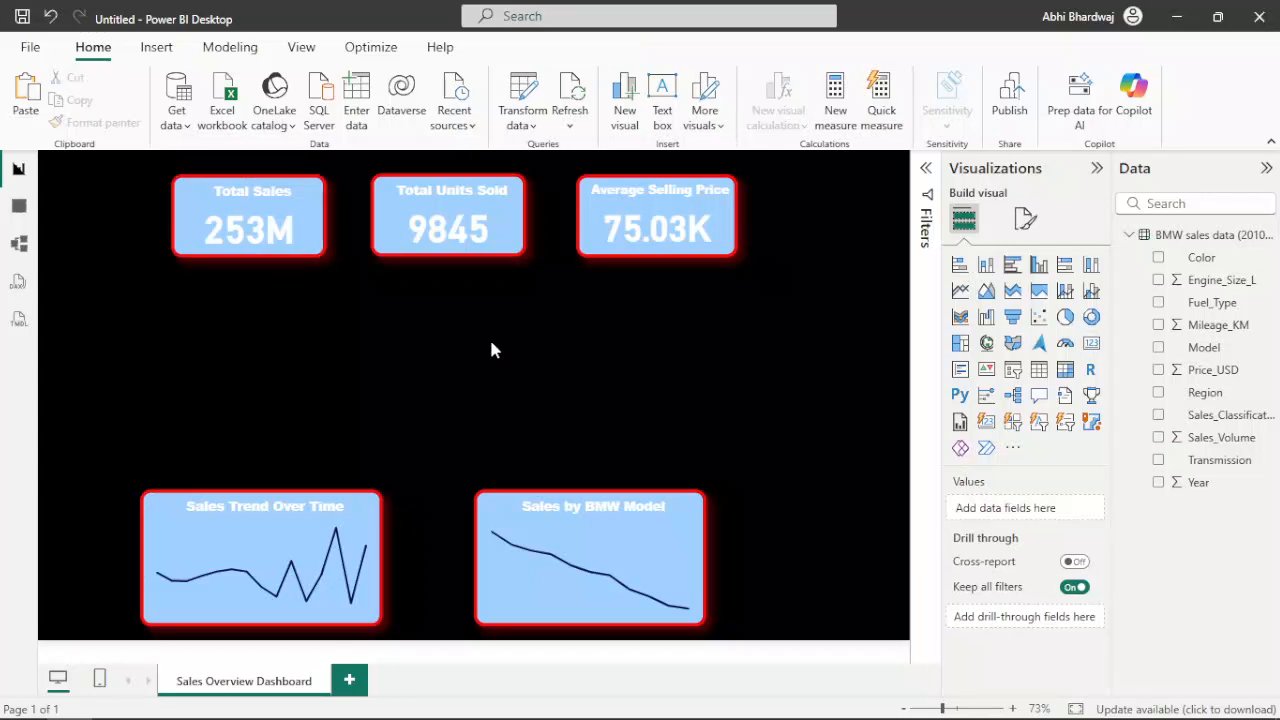
Move the three KPI cards and both charts back left, aligning Total Sales with the left edge of the Sales Trend Over Time chart
{"action": "left_click_drag", "start_coordinate": [236, 222], "coordinate": [150, 212]}
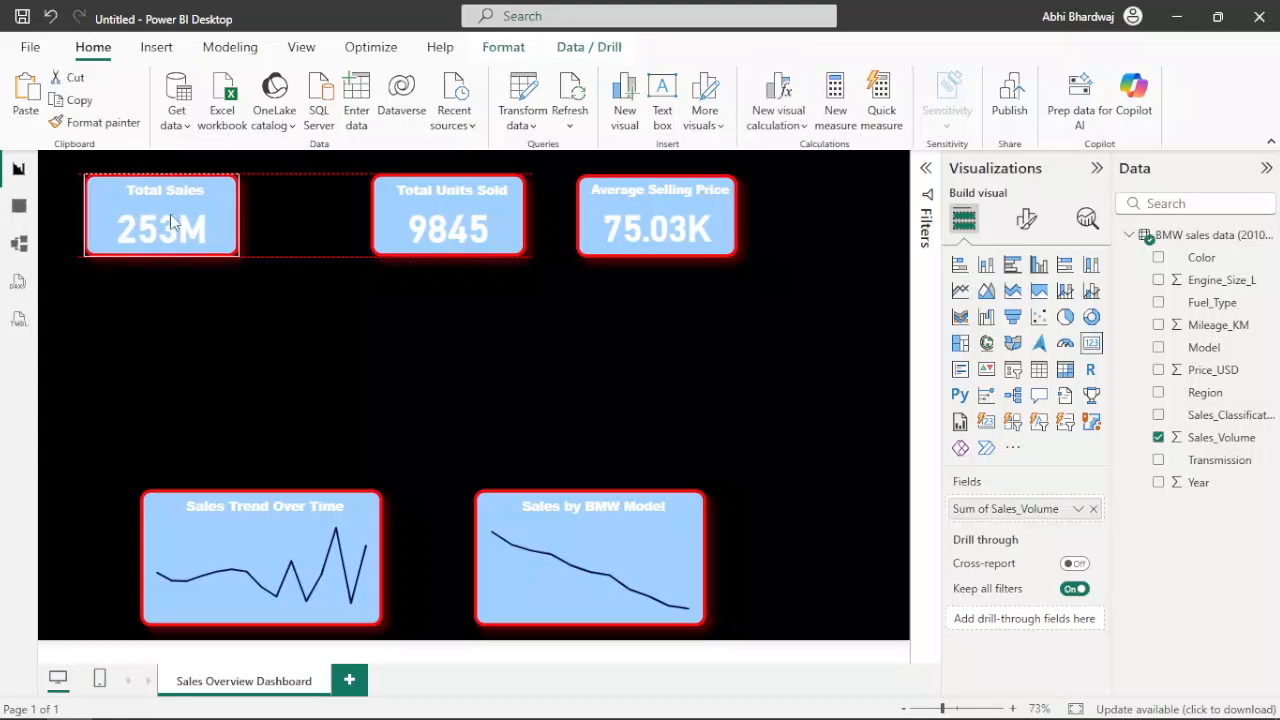
{"action": "left_click_drag", "start_coordinate": [213, 517], "coordinate": [154, 518]}
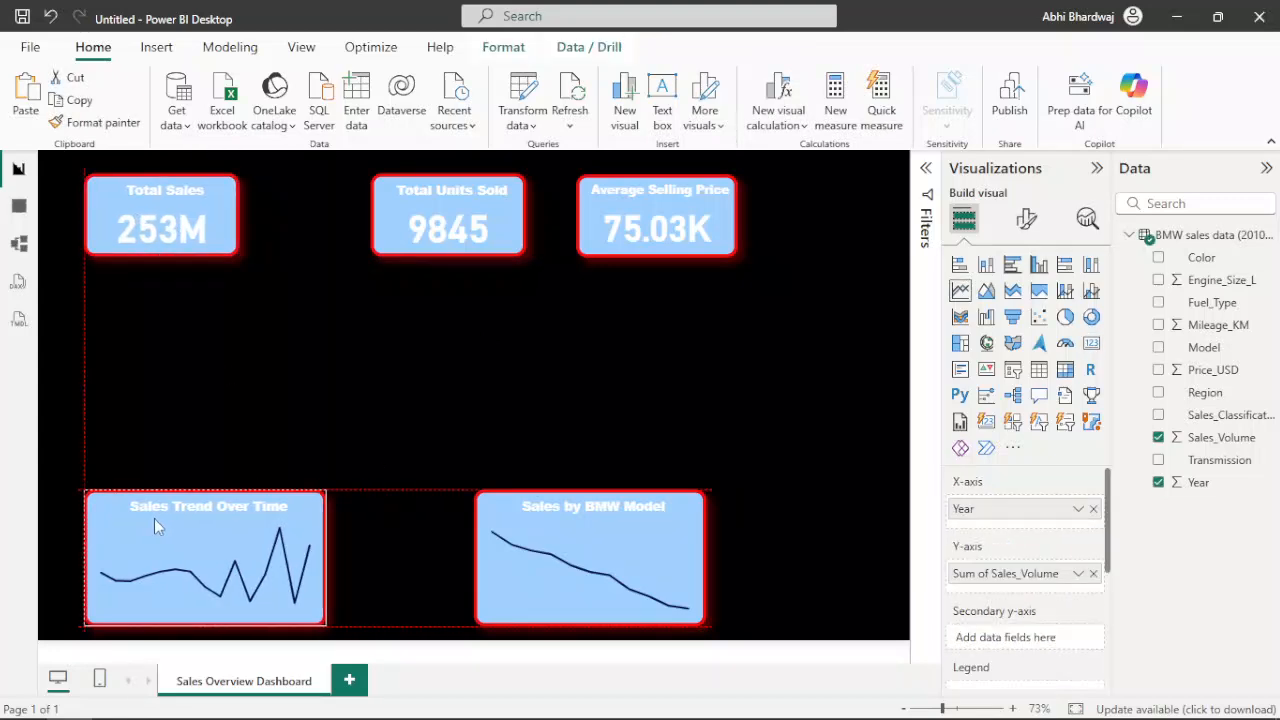
{"action": "left_click_drag", "start_coordinate": [519, 511], "coordinate": [422, 511]}
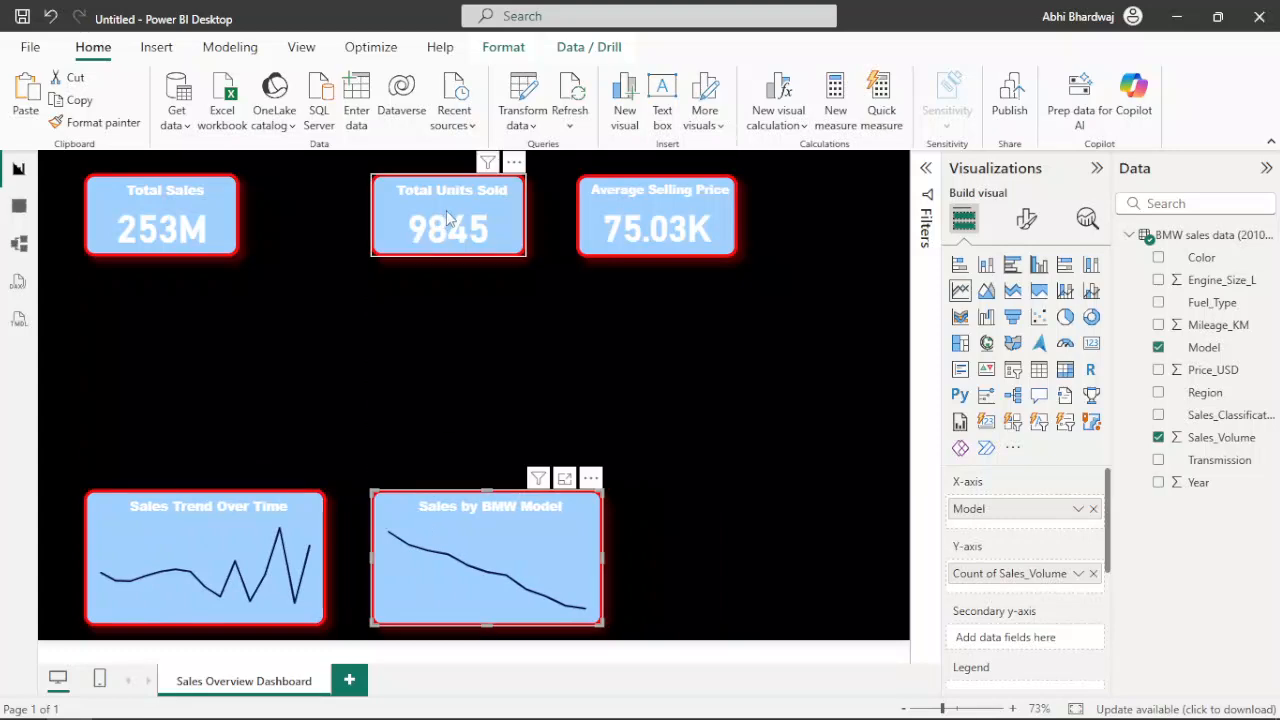
{"action": "left_click_drag", "start_coordinate": [446, 210], "coordinate": [379, 211]}
{"action": "left_click_drag", "start_coordinate": [664, 214], "coordinate": [587, 204]}
{"action": "left_click", "coordinate": [648, 345]}
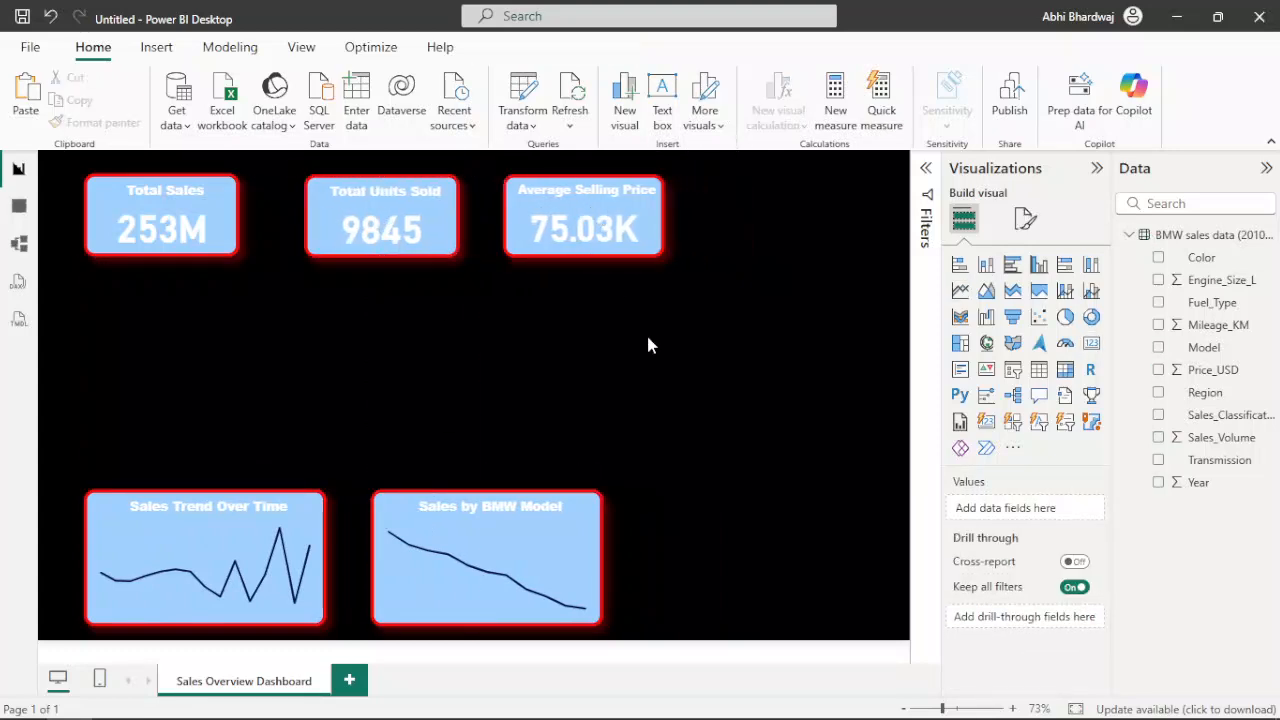
{"action": "left_click", "coordinate": [581, 205]}
{"action": "key", "text": "ctrl+c"}
{"action": "key", "text": "ctrl+v"}
{"action": "left_click_drag", "start_coordinate": [607, 217], "coordinate": [810, 218]}
{"action": "left_click", "coordinate": [860, 163]}
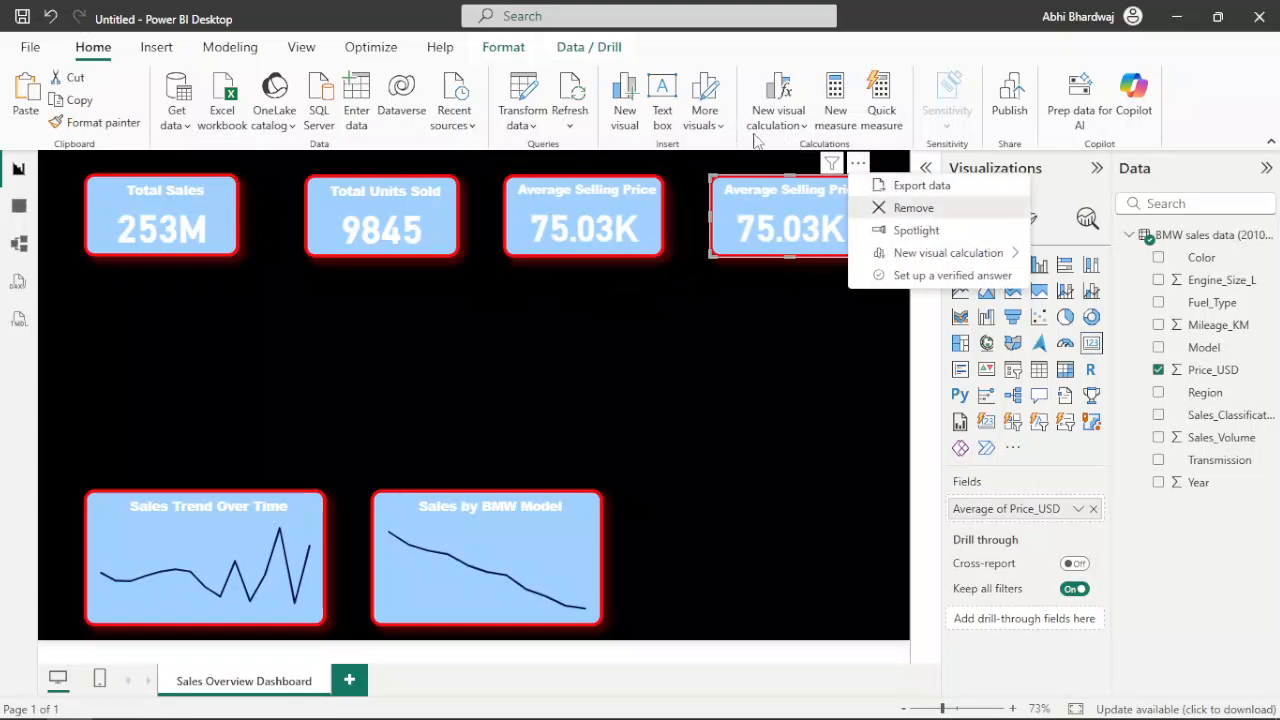
{"action": "key", "text": "Delete"}
Insert a rectangle shape and size it into a tall vertical panel in the empty area right of the cards and charts
{"action": "left_click", "coordinate": [156, 47]}
{"action": "left_click", "coordinate": [662, 97]}
{"action": "left_click", "coordinate": [1083, 117]}
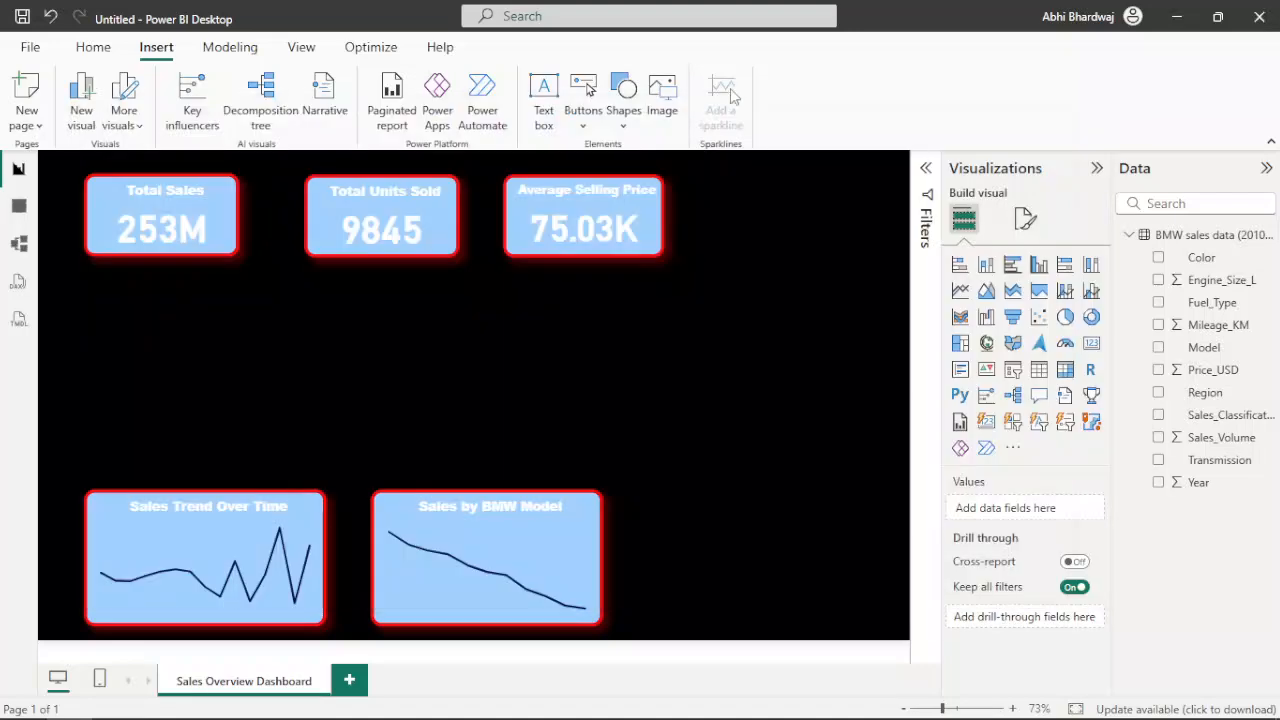
{"action": "left_click", "coordinate": [623, 90]}
{"action": "left_click", "coordinate": [640, 190]}
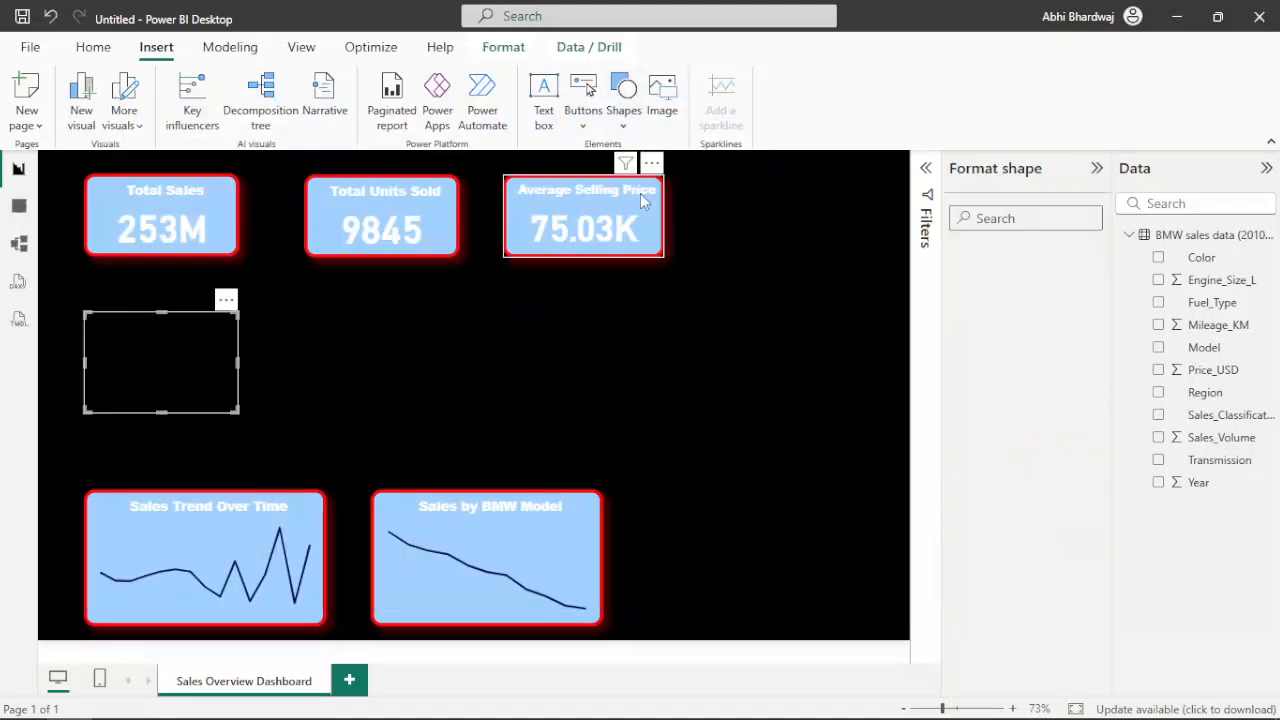
{"action": "left_click_drag", "start_coordinate": [150, 365], "coordinate": [800, 580]}
{"action": "mouse_move", "coordinate": [820, 413]}
{"action": "left_mouse_down"}
{"action": "mouse_move", "coordinate": [827, 454]}
{"action": "mouse_move", "coordinate": [828, 437]}
{"action": "left_mouse_up"}
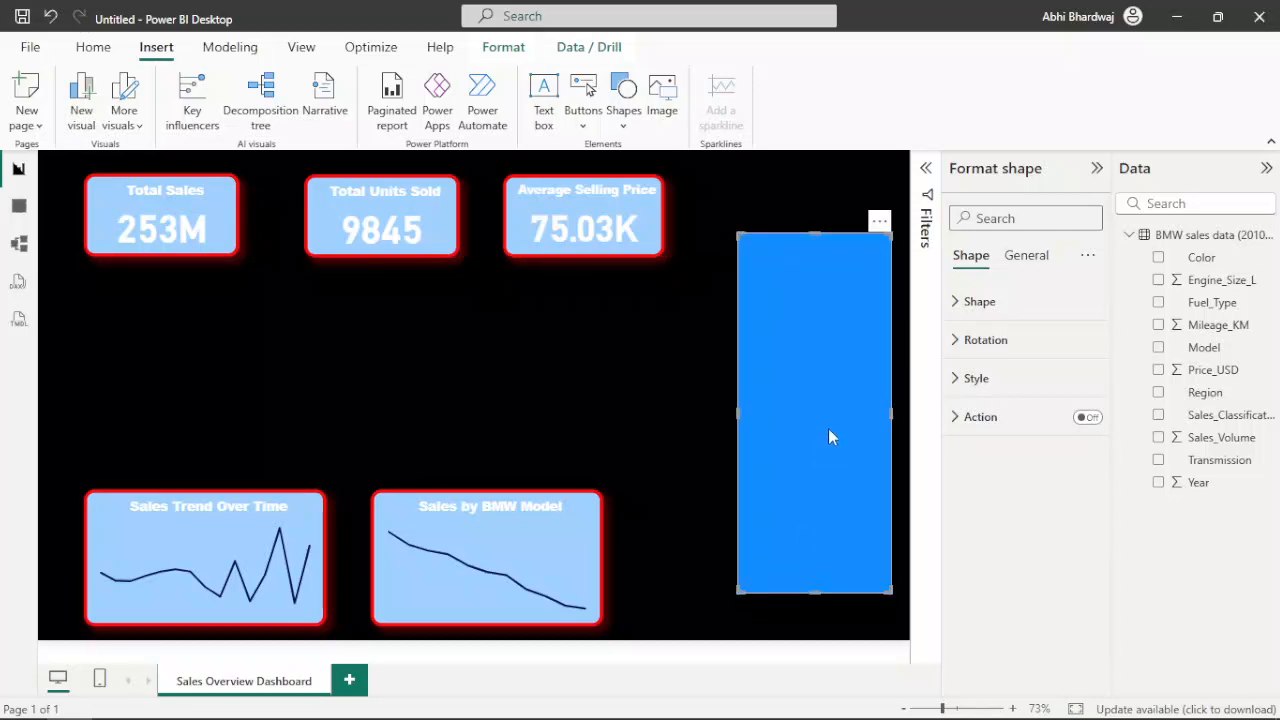
Set the fill color of the tall rectangle to red
{"action": "left_click", "coordinate": [978, 377]}
{"action": "left_click", "coordinate": [993, 471]}
{"action": "left_click", "coordinate": [1008, 392]}
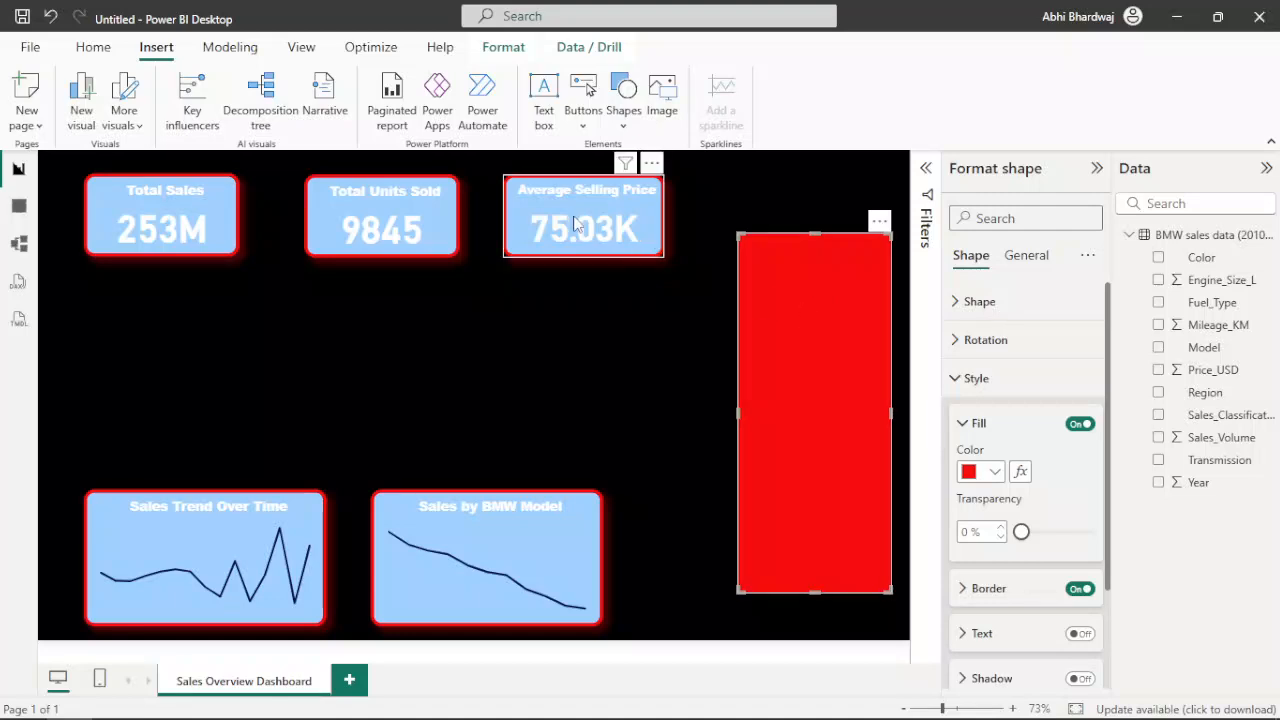
{"action": "left_click", "coordinate": [632, 408]}
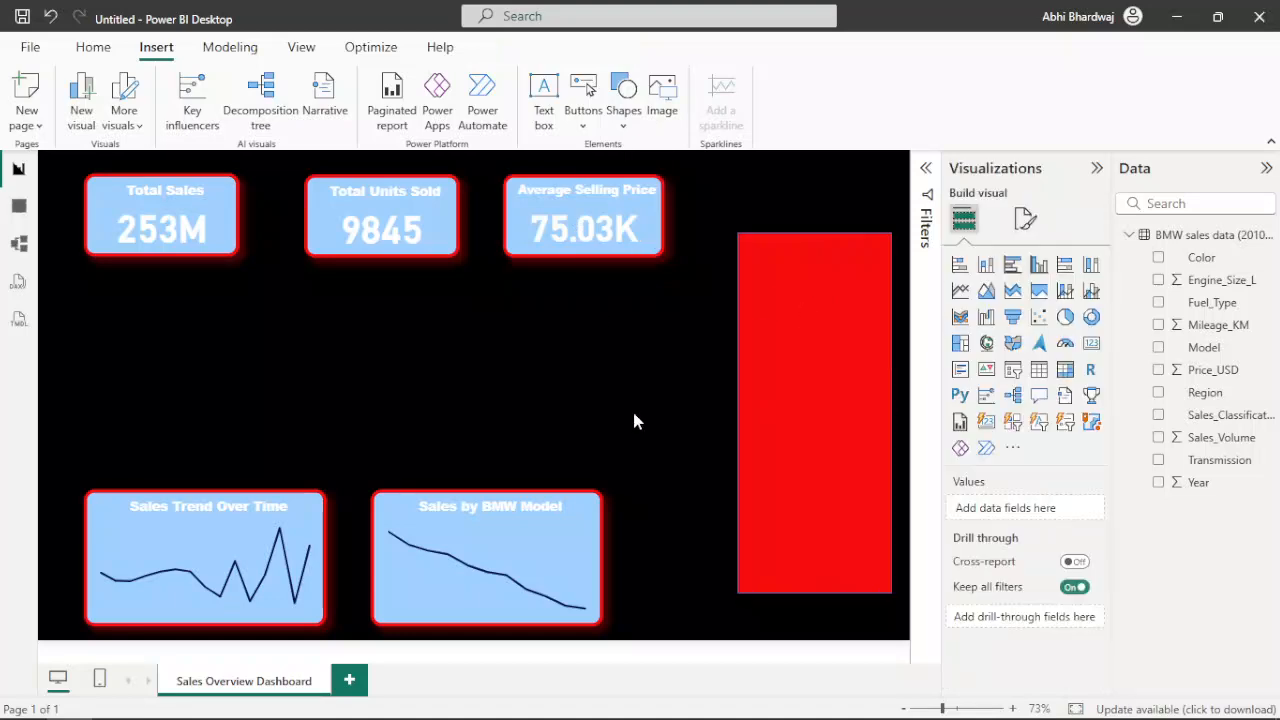
Duplicate the Average Selling Price card, place the copy on the red panel and resize it to fit the panel's width
{"action": "left_click", "coordinate": [632, 231]}
{"action": "key", "text": "ctrl+c"}
{"action": "key", "text": "ctrl+v"}
{"action": "left_click_drag", "start_coordinate": [626, 246], "coordinate": [873, 388]}
{"action": "left_click_drag", "start_coordinate": [778, 332], "coordinate": [788, 330]}
{"action": "left_click", "coordinate": [552, 358]}
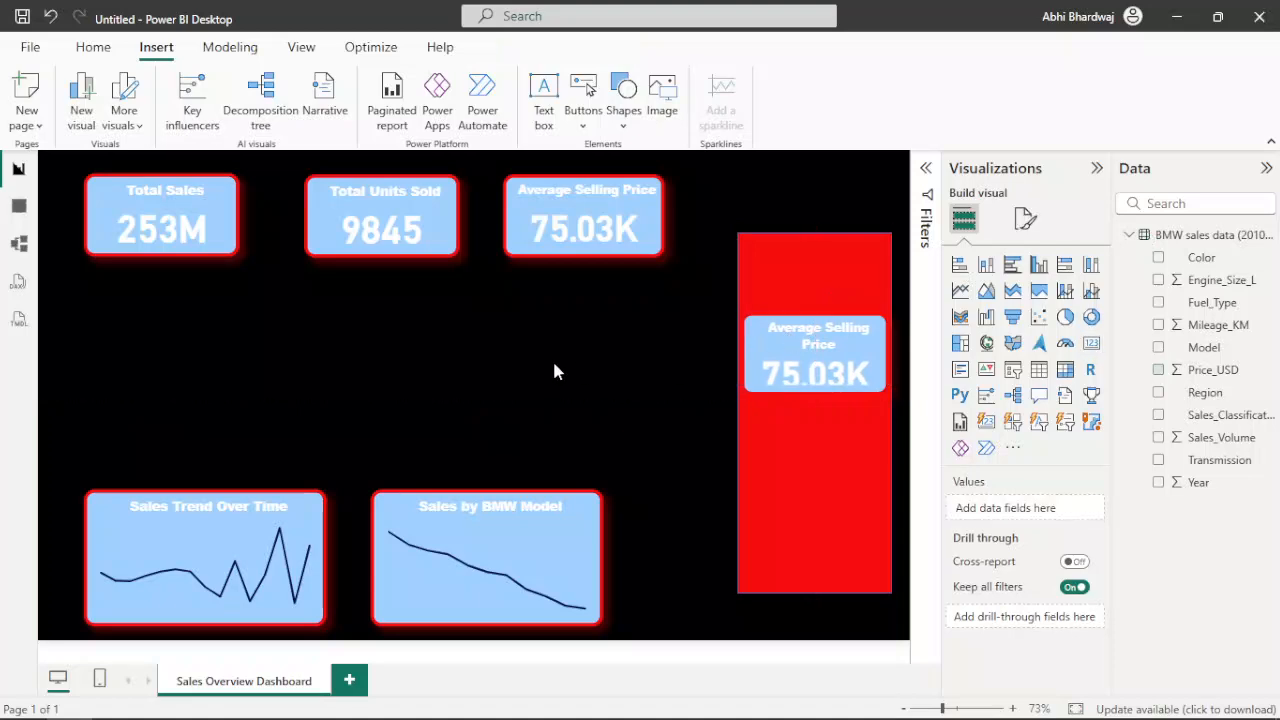
Group the red rectangle with the Average Selling Price card copy placed on it
{"action": "left_click", "coordinate": [808, 290]}
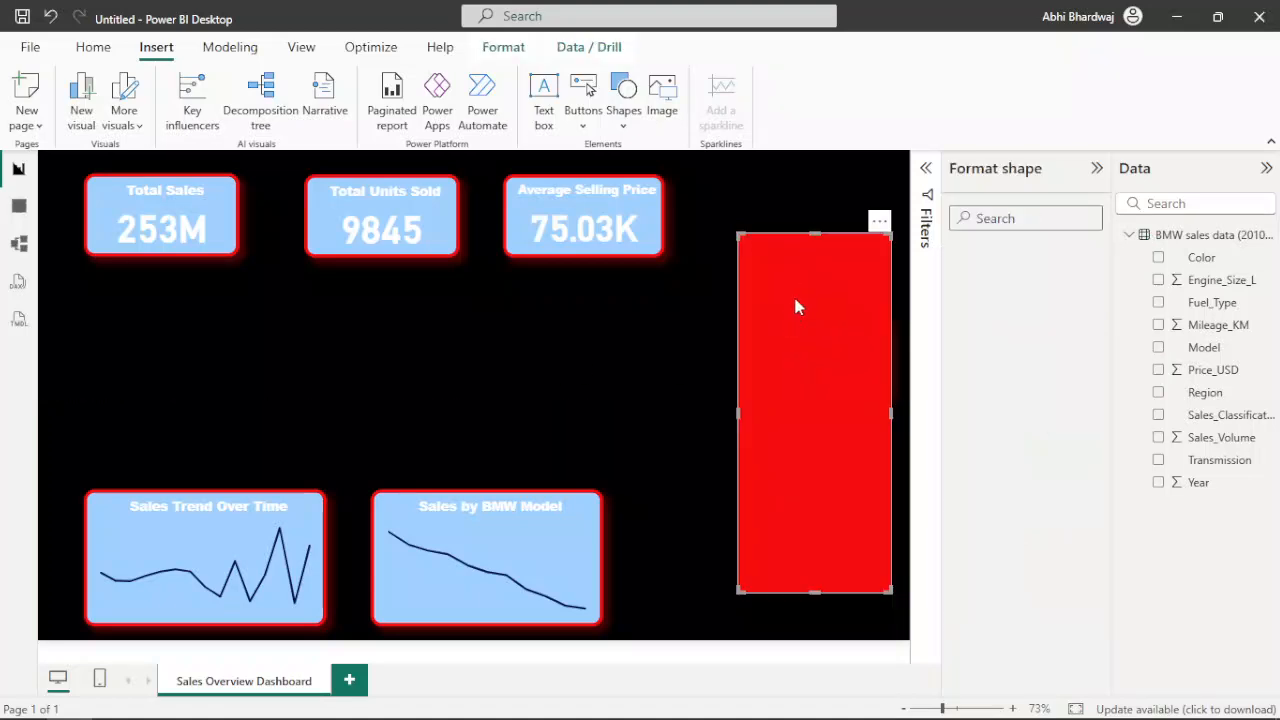
{"action": "left_click", "coordinate": [592, 355]}
{"action": "left_click", "coordinate": [783, 365]}
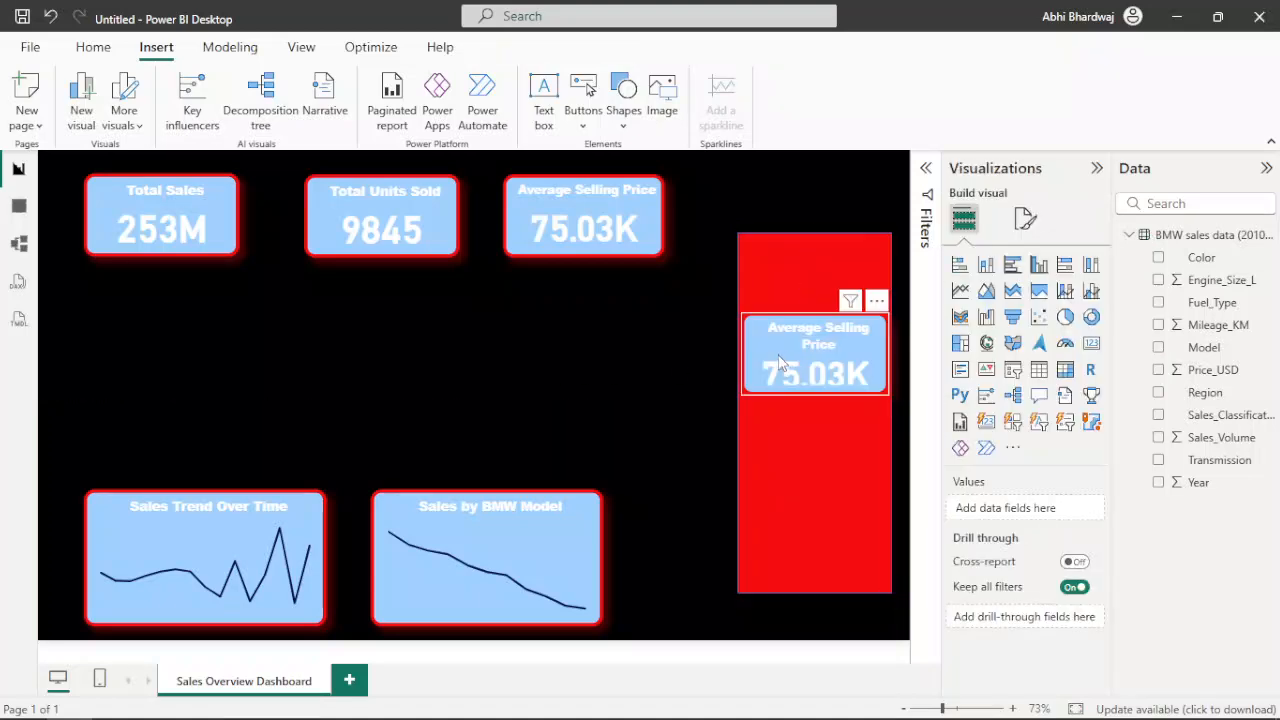
{"action": "left_click", "coordinate": [768, 291]}
{"action": "right_click", "coordinate": [767, 282]}
{"action": "mouse_move", "coordinate": [808, 296]}
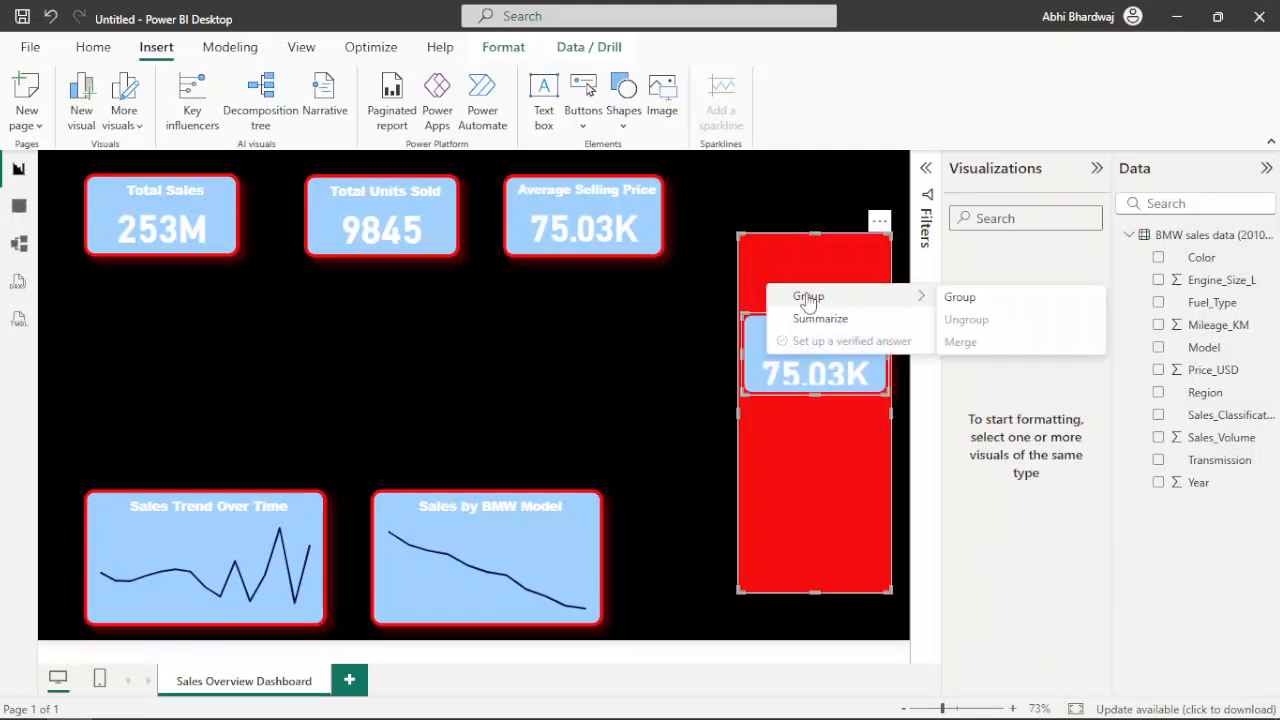
{"action": "left_click", "coordinate": [950, 299]}
{"action": "left_click", "coordinate": [697, 340]}
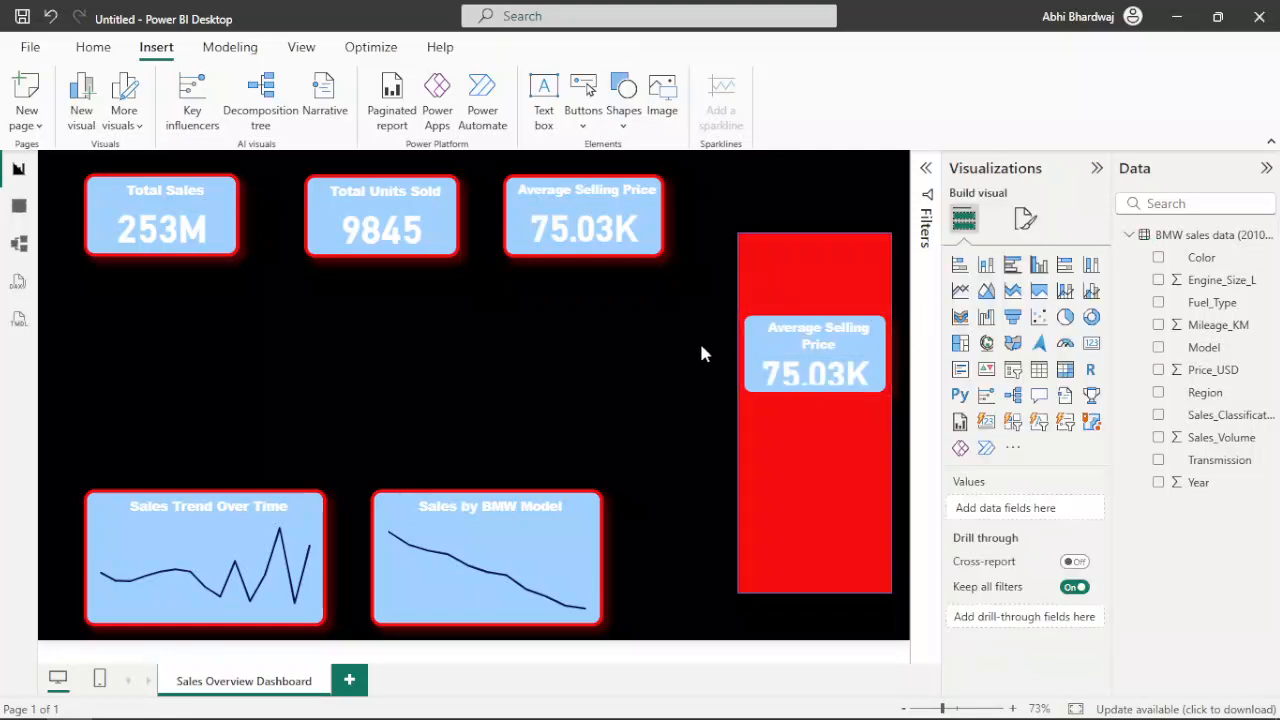
Turn on the group's background, color it dark navy and set its transparency to 91%
{"action": "left_click", "coordinate": [789, 341]}
{"action": "left_click", "coordinate": [1025, 218]}
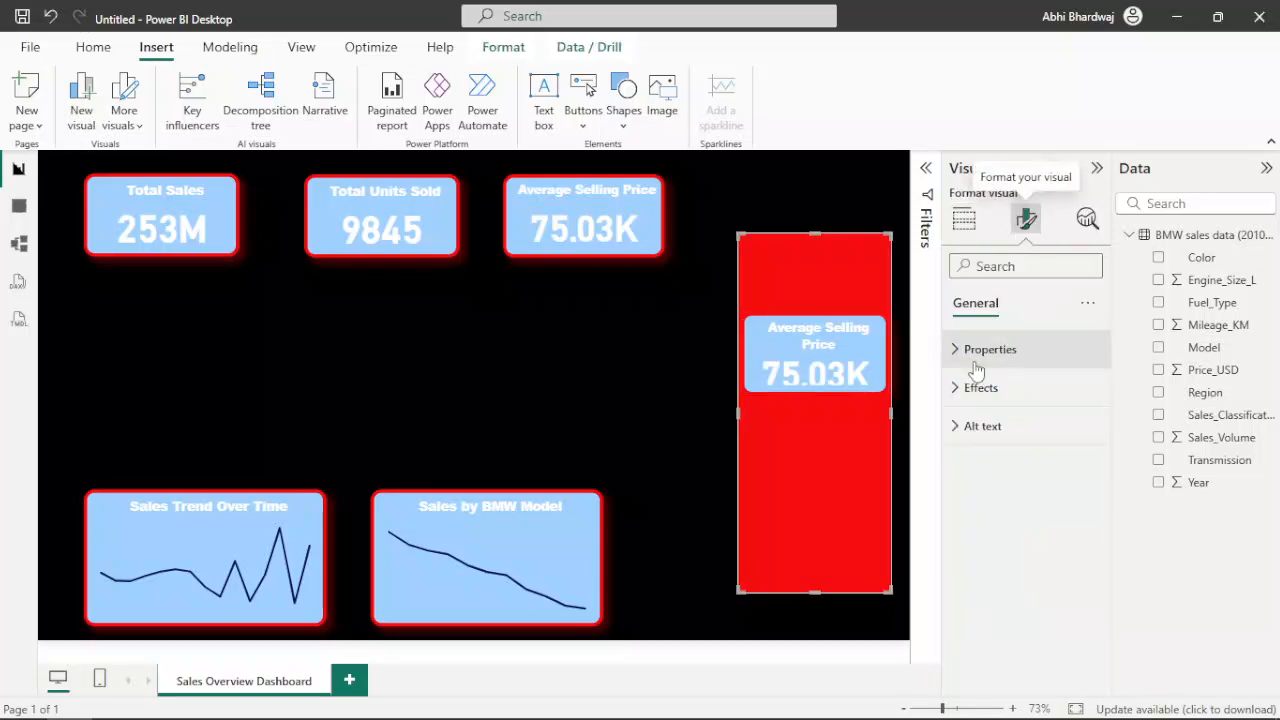
{"action": "left_click", "coordinate": [978, 388]}
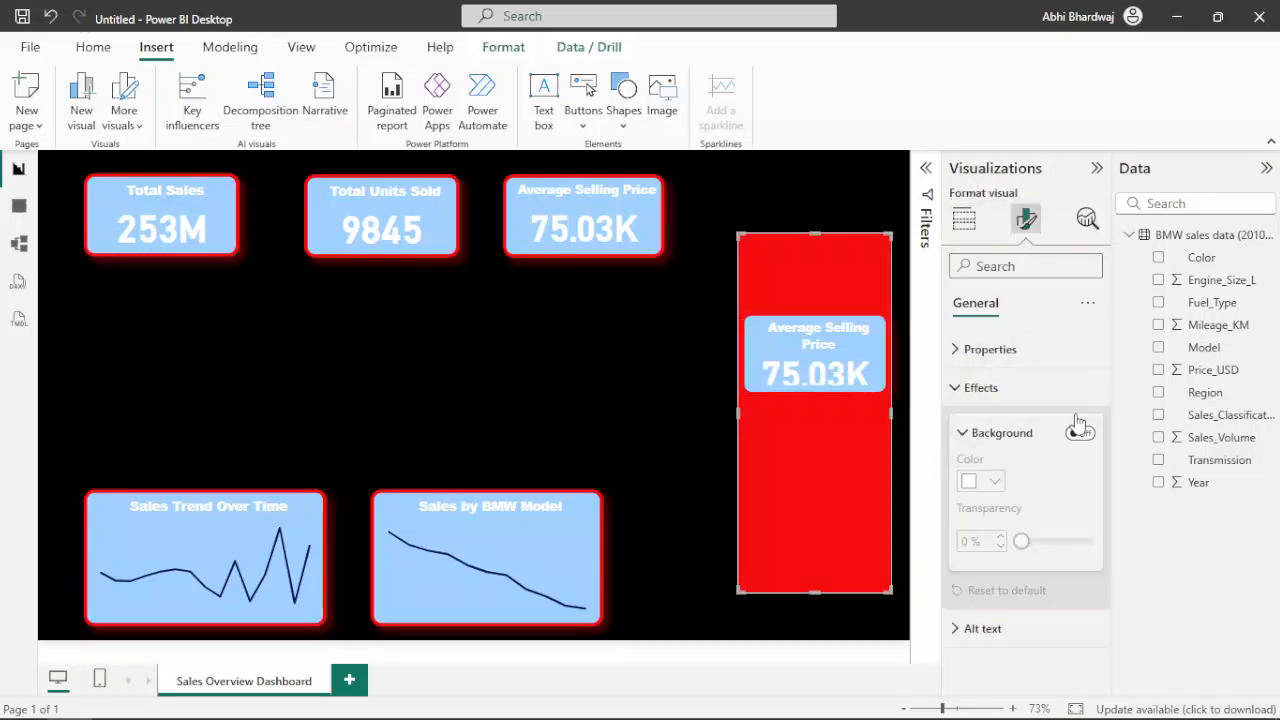
{"action": "left_click", "coordinate": [1080, 433]}
{"action": "left_click", "coordinate": [994, 482]}
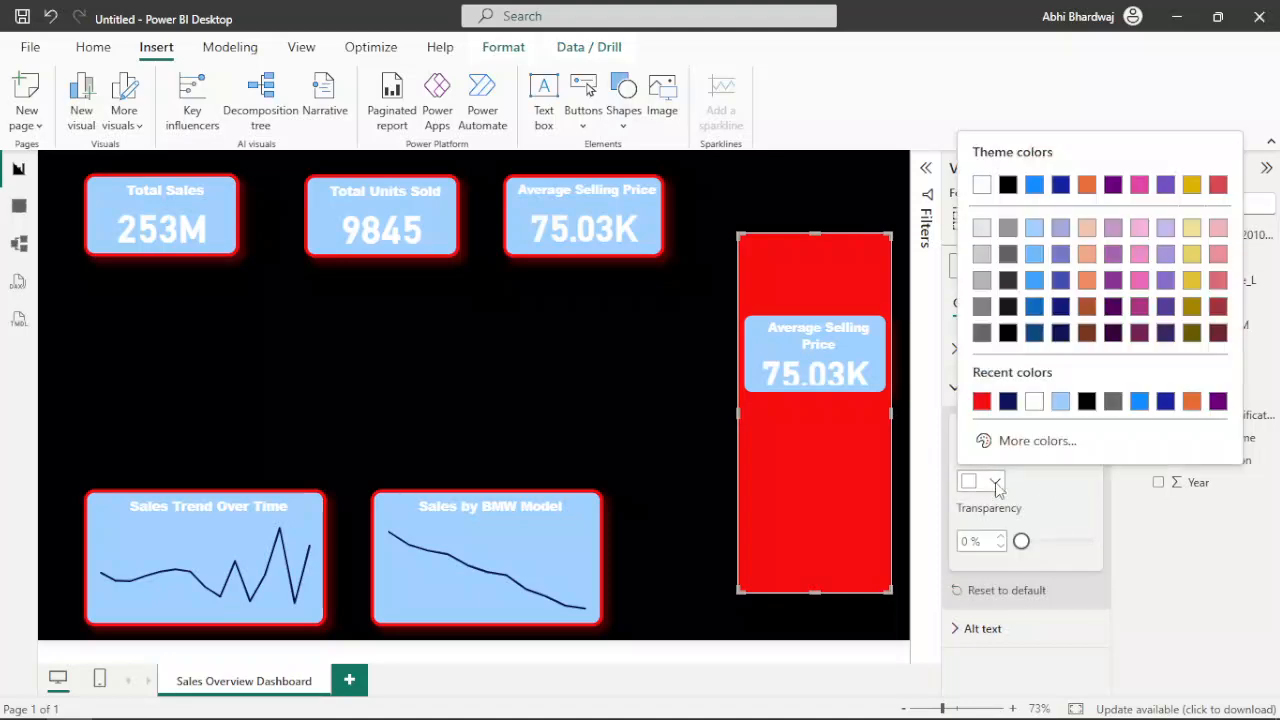
{"action": "left_click", "coordinate": [1010, 402]}
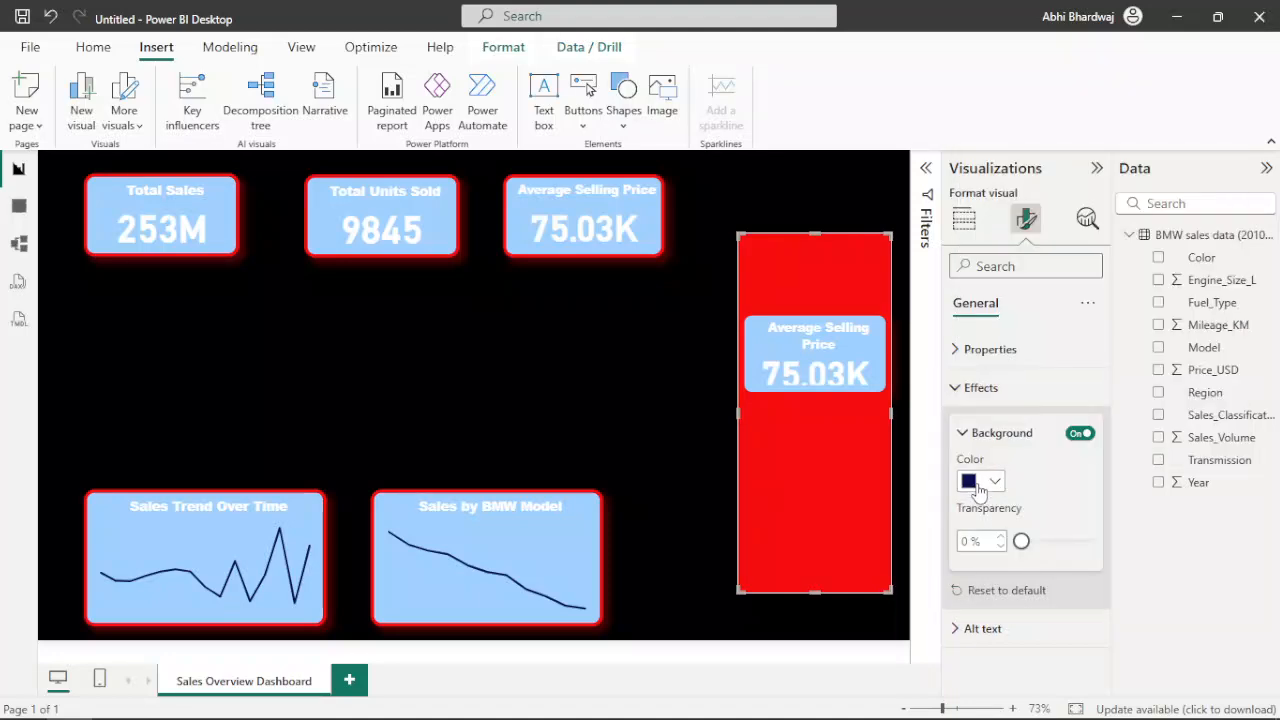
{"action": "left_click_drag", "start_coordinate": [1021, 541], "coordinate": [1084, 541]}
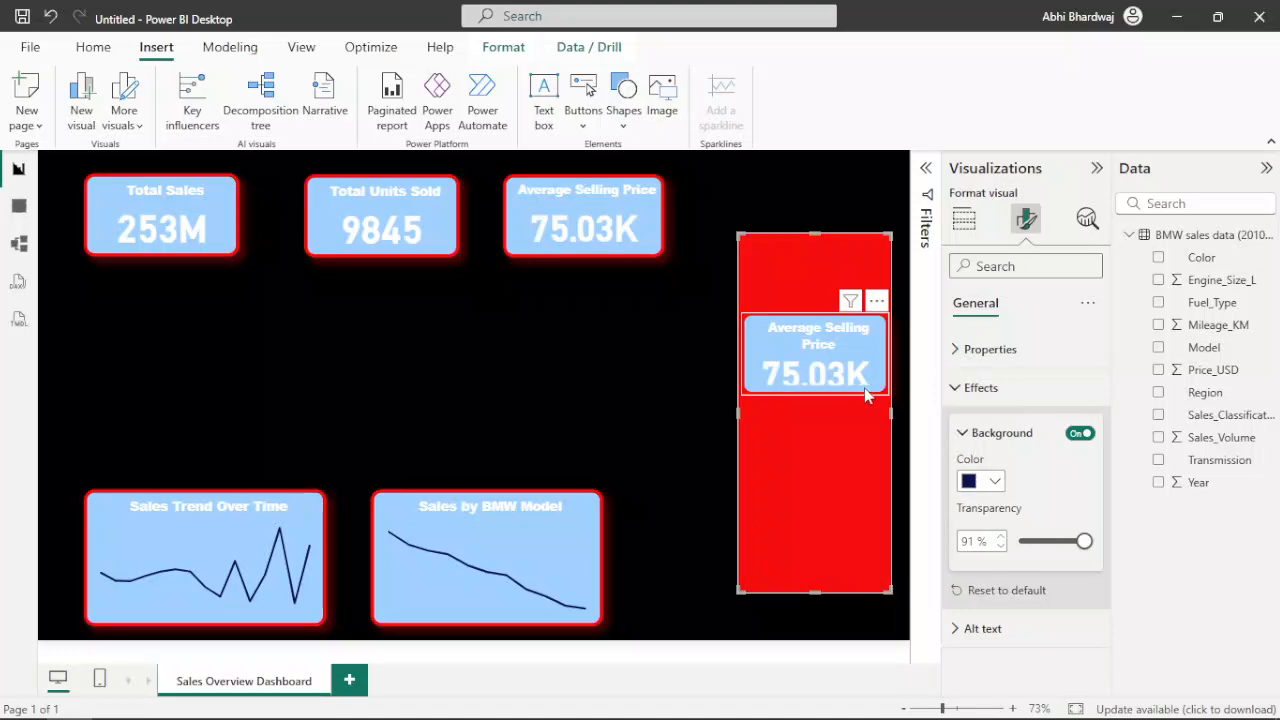
Make the card on the red panel taller, convert it to a slicer and replace its Price_USD field with Year
{"action": "left_click_drag", "start_coordinate": [890, 403], "coordinate": [885, 422]}
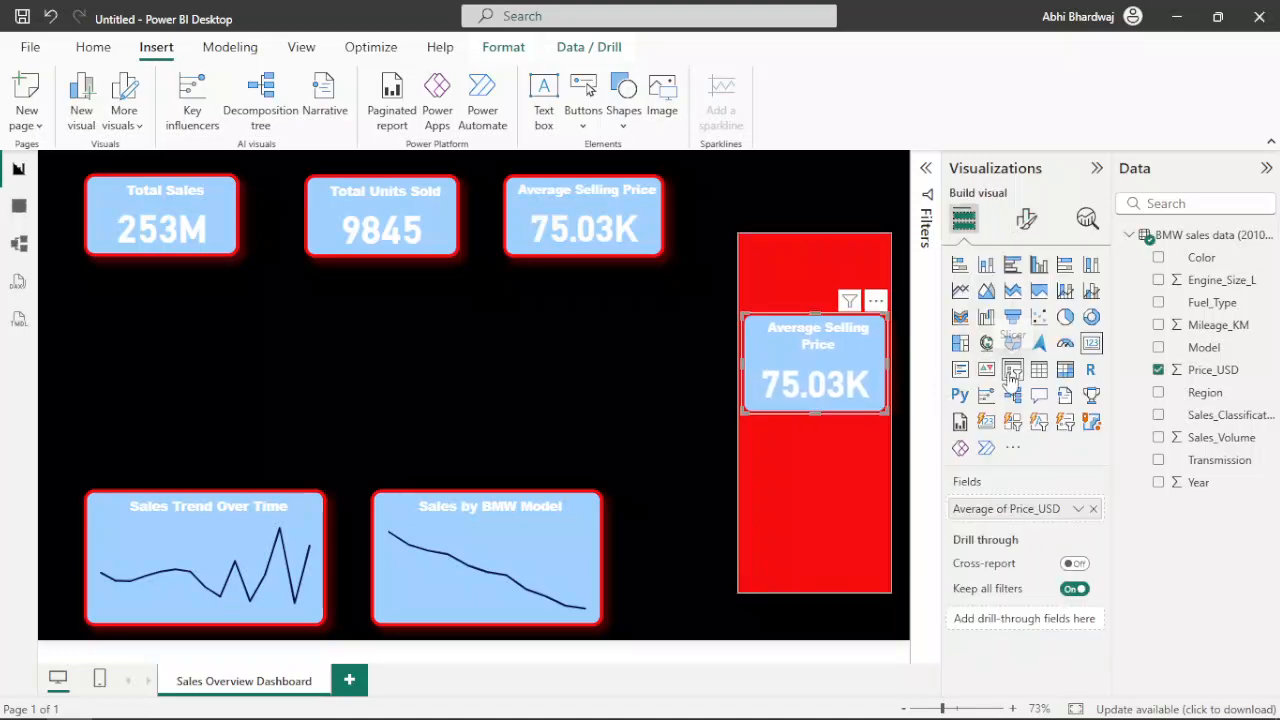
{"action": "left_click", "coordinate": [1012, 371]}
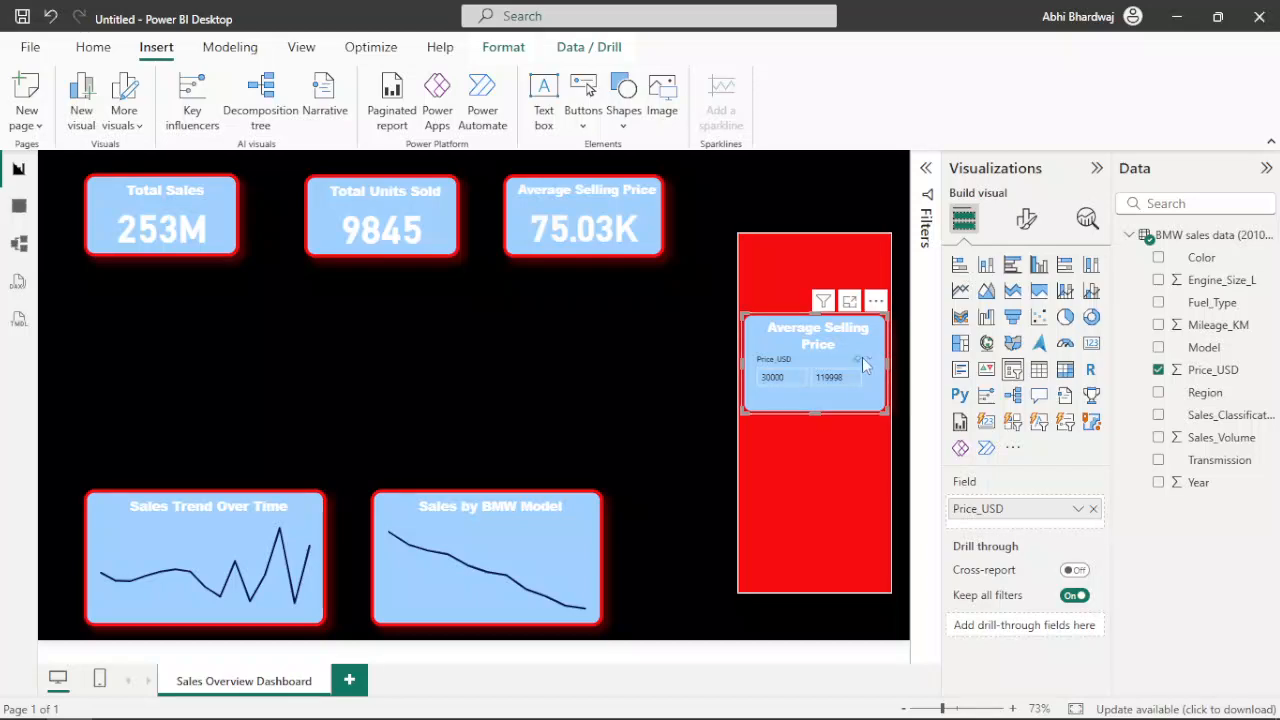
{"action": "left_click", "coordinate": [1094, 509]}
{"action": "left_click_drag", "start_coordinate": [1203, 484], "coordinate": [1024, 527]}
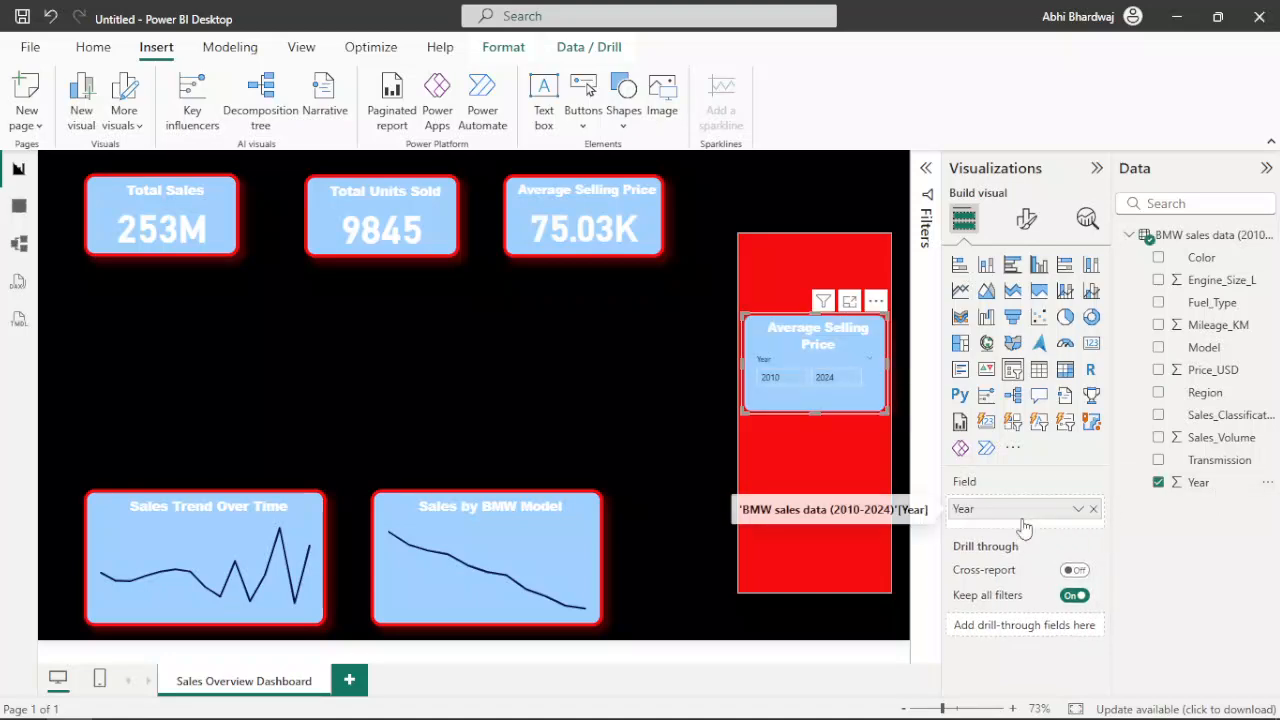
Change the slicer's title text to YEAR
{"action": "left_click", "coordinate": [1022, 232]}
{"action": "left_click", "coordinate": [1025, 302]}
{"action": "left_click", "coordinate": [975, 387]}
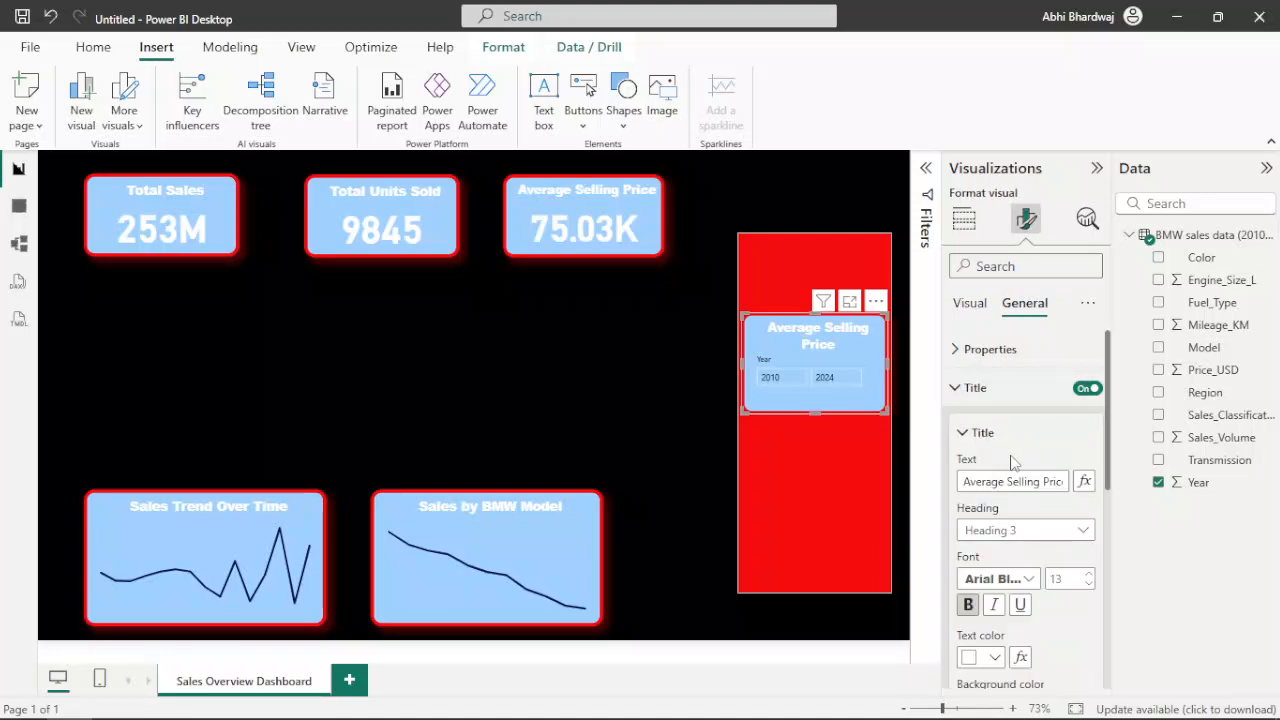
{"action": "triple_click", "coordinate": [1007, 484]}
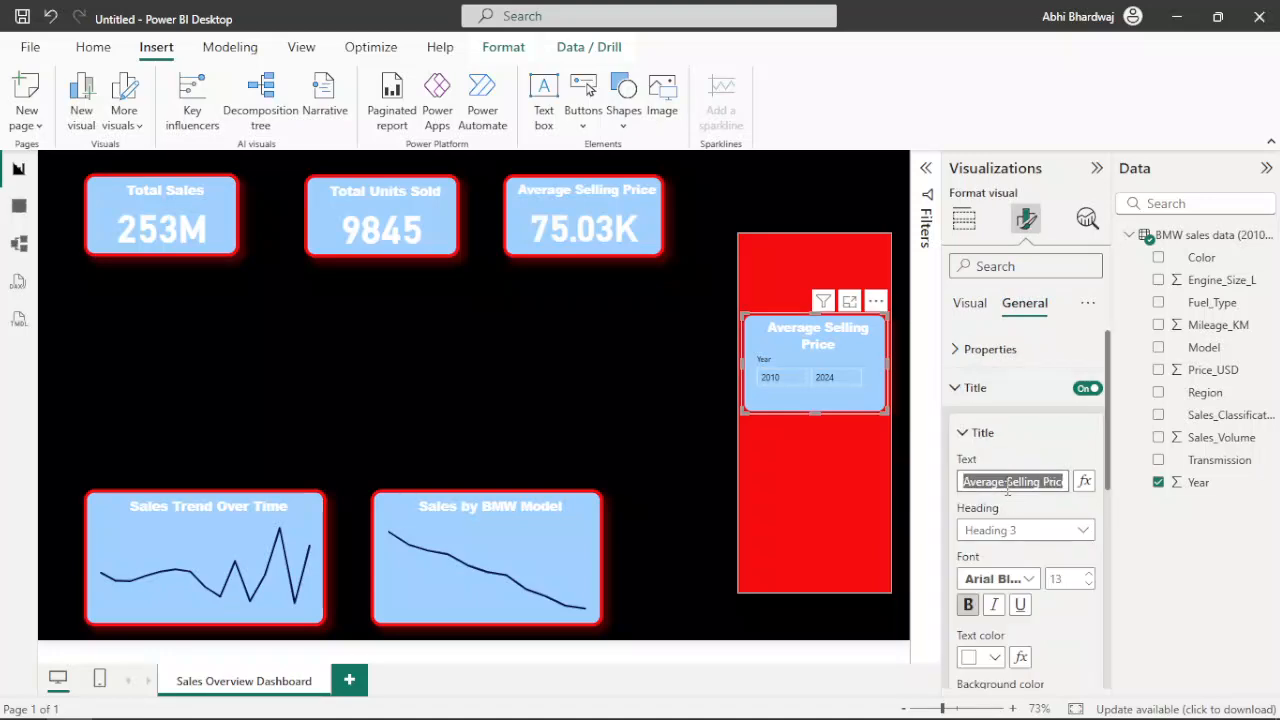
{"action": "type", "text": "YEAR"}
{"action": "key", "text": "Return"}
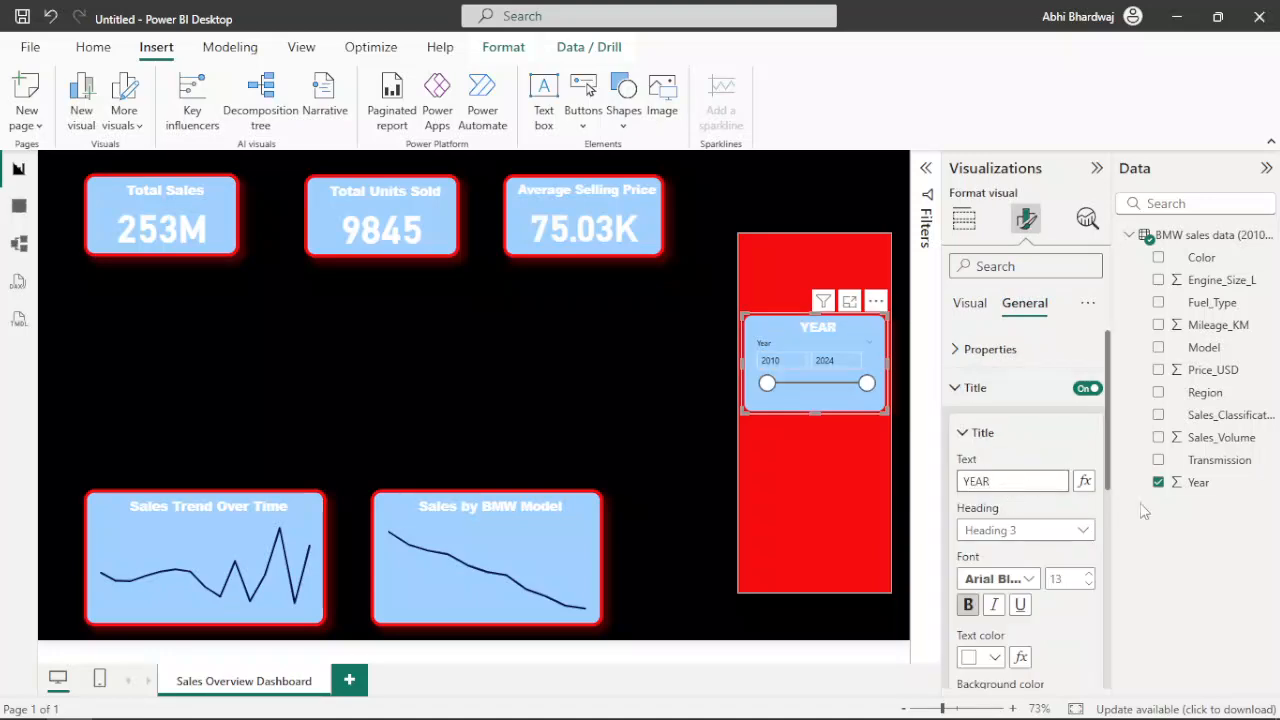
Turn off the YEAR slicer's header and keep its slider on
{"action": "left_click", "coordinate": [969, 303]}
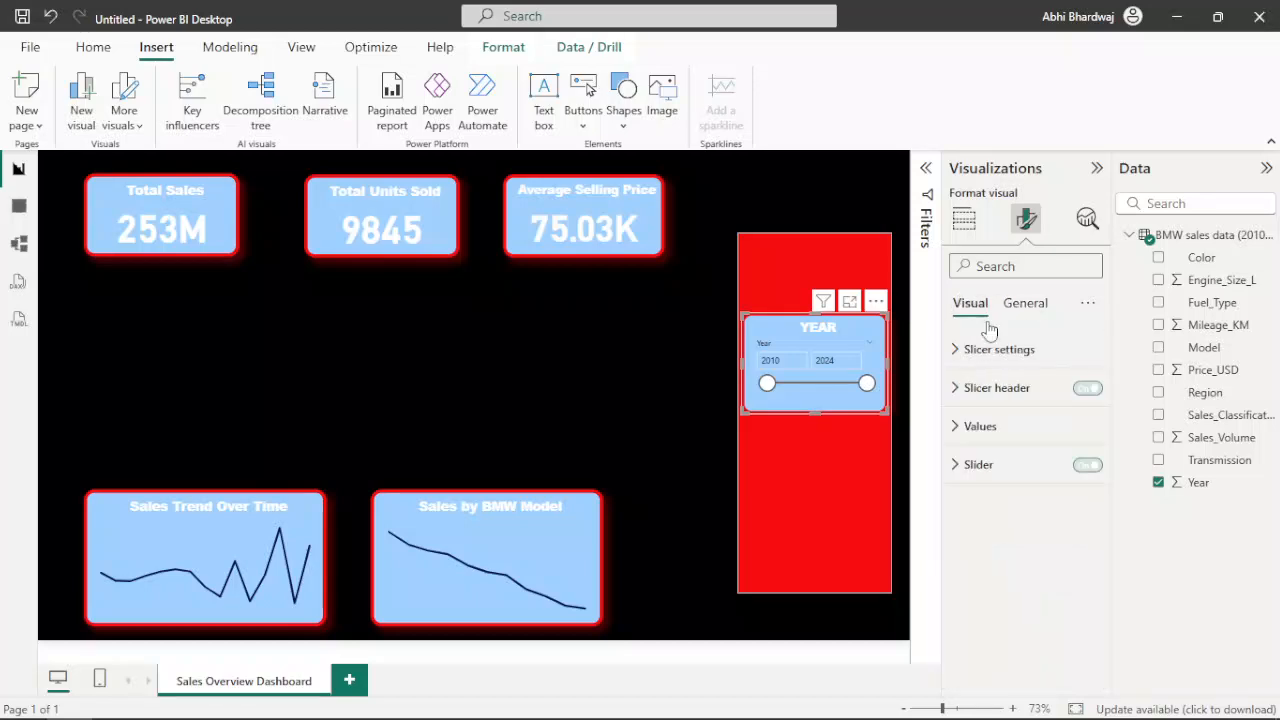
{"action": "left_click", "coordinate": [1087, 389]}
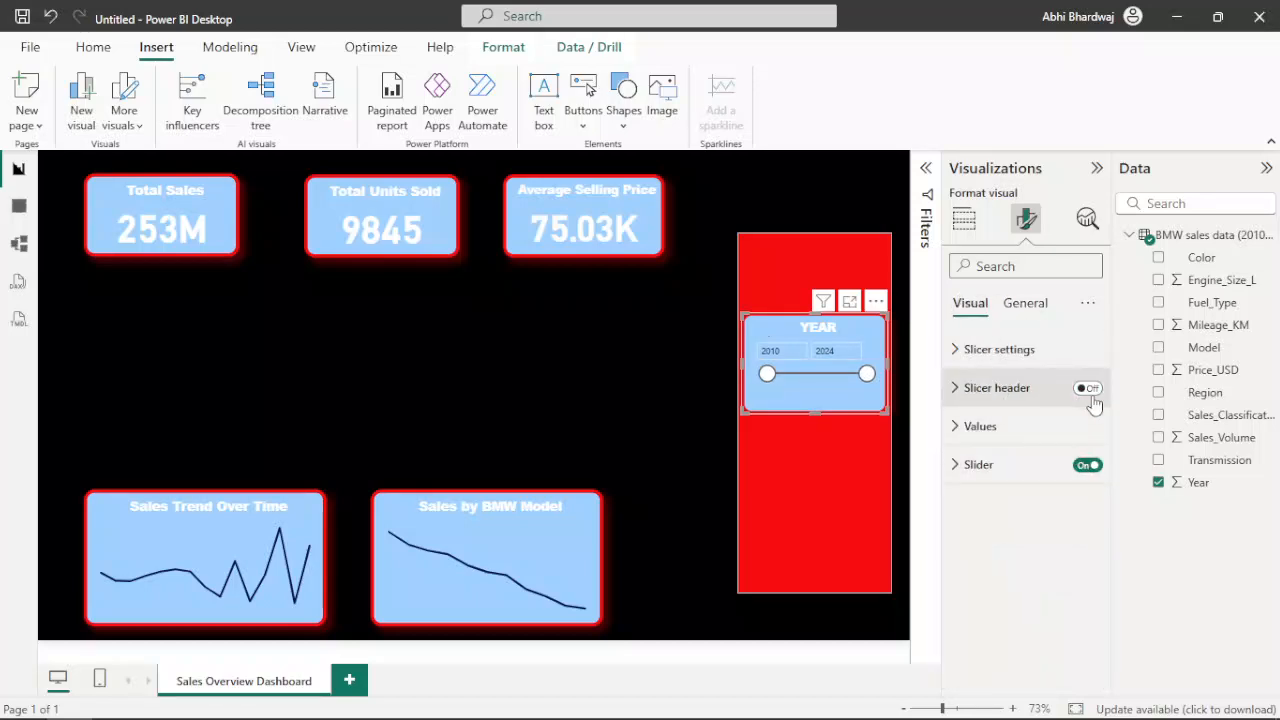
{"action": "left_click", "coordinate": [1094, 391]}
{"action": "left_click", "coordinate": [1088, 389]}
{"action": "left_click", "coordinate": [1085, 466]}
{"action": "left_click", "coordinate": [1084, 467]}
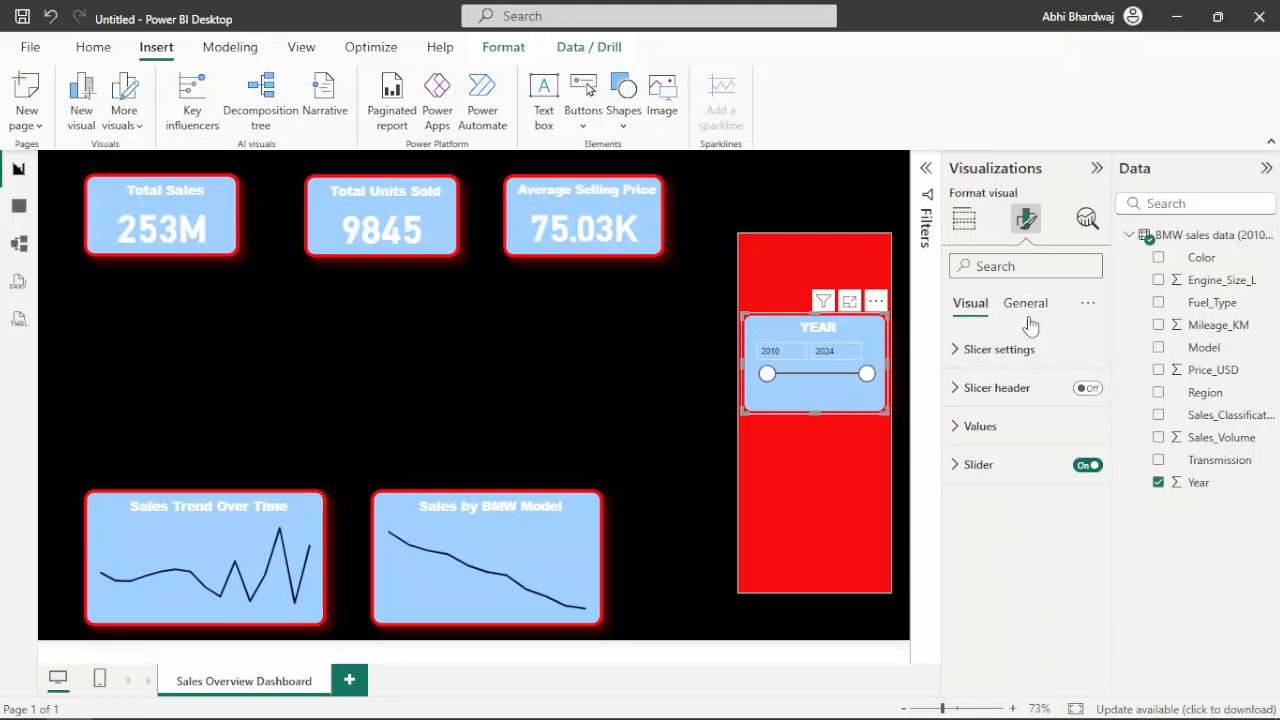
Try the Dropdown style on the YEAR slicer and shorten the slicer to fit it
{"action": "left_click", "coordinate": [1030, 349]}
{"action": "left_click", "coordinate": [1011, 443]}
{"action": "left_click", "coordinate": [1018, 510]}
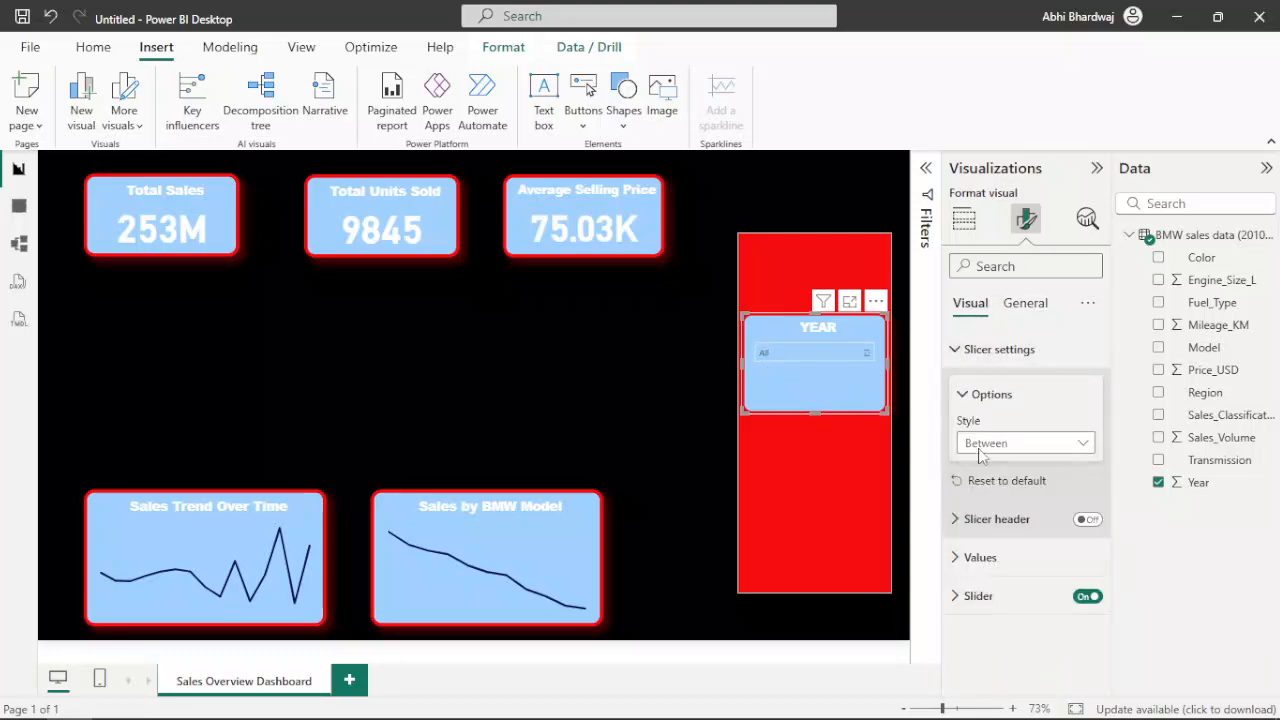
{"action": "left_click_drag", "start_coordinate": [884, 393], "coordinate": [881, 378]}
Set the YEAR slicer's style to Vertical list, then stretch it and move it up to fill the red panel
{"action": "left_click", "coordinate": [1054, 448]}
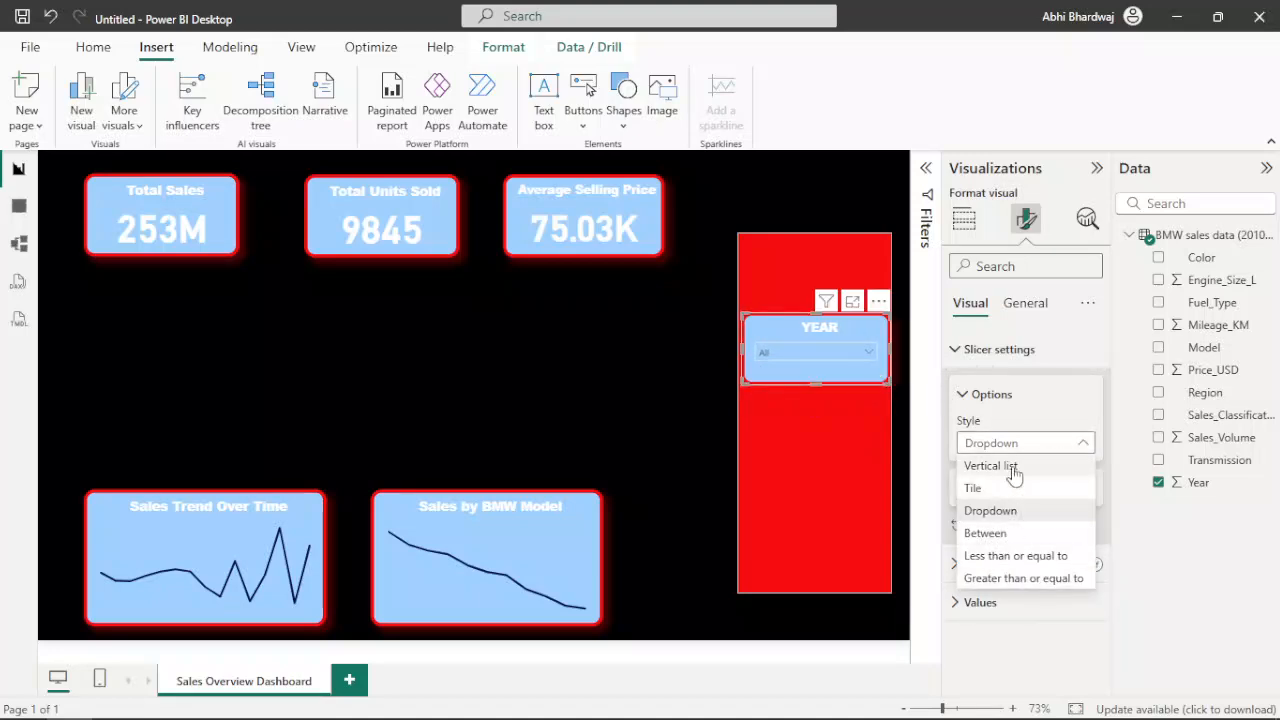
{"action": "left_click", "coordinate": [1012, 466]}
{"action": "left_click_drag", "start_coordinate": [816, 385], "coordinate": [825, 588]}
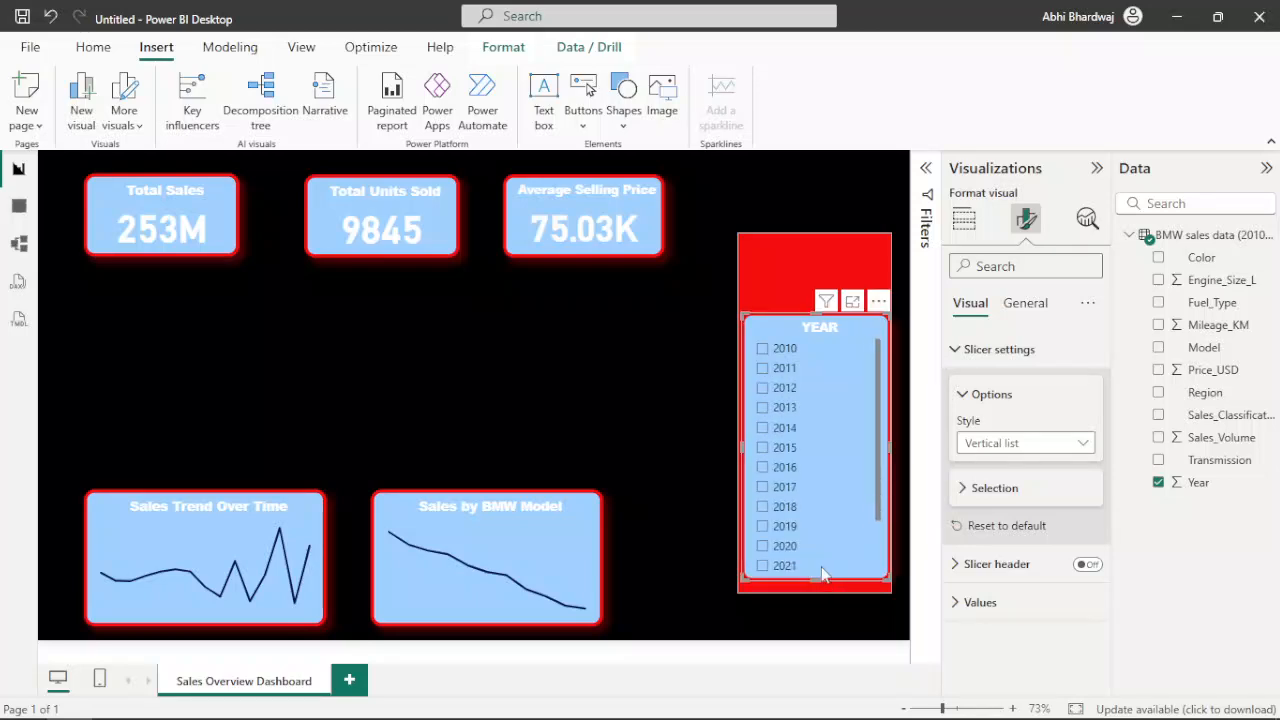
{"action": "left_click_drag", "start_coordinate": [824, 326], "coordinate": [814, 250]}
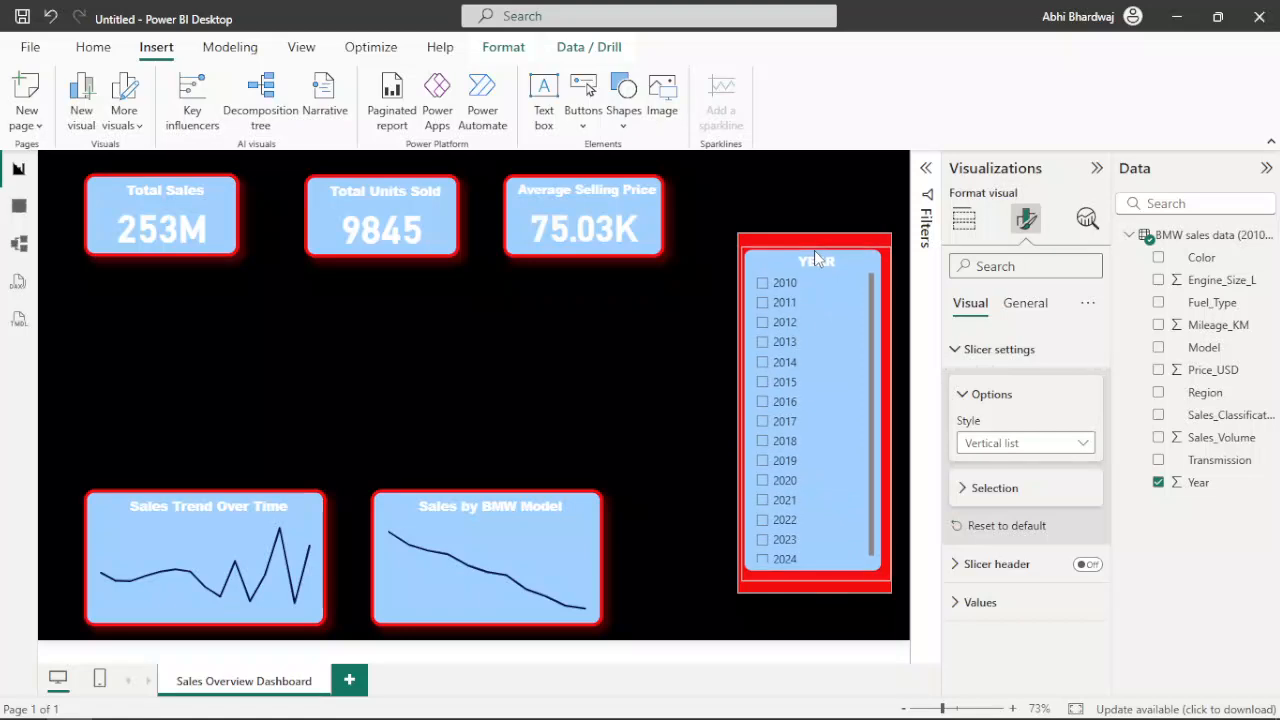
{"action": "left_click", "coordinate": [659, 351]}
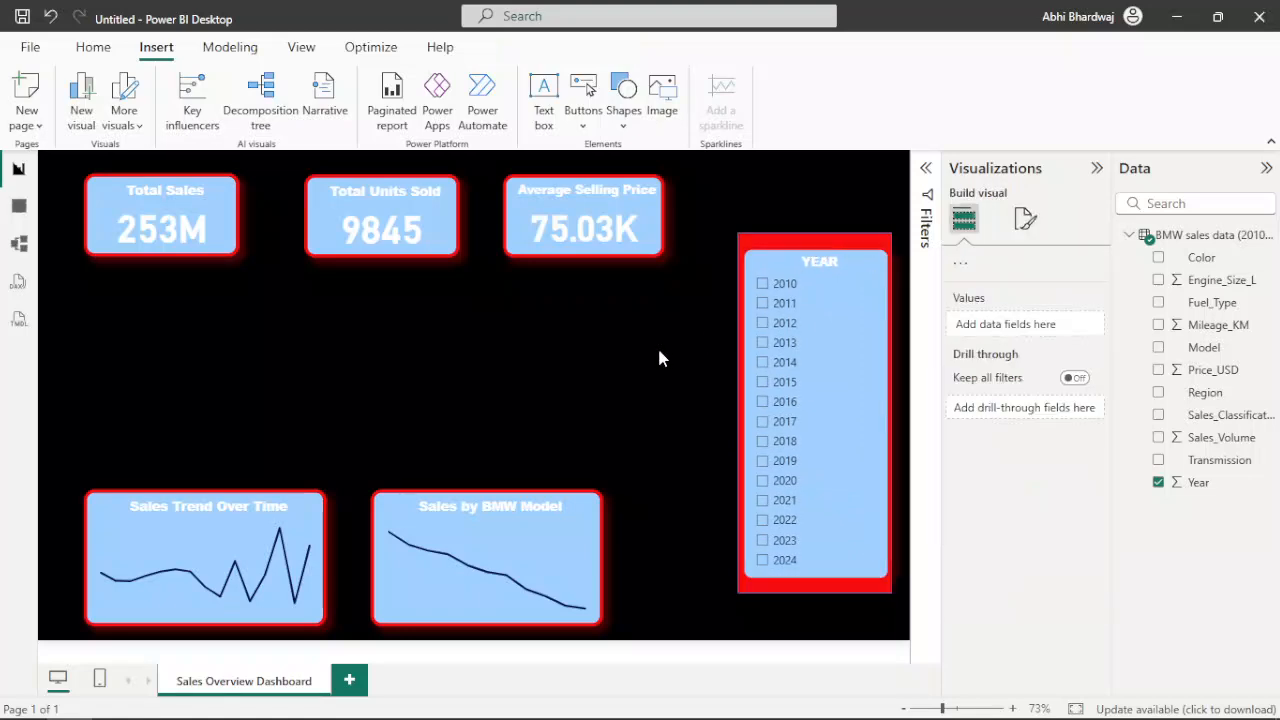
Insert a rectangle shape, resize it into a thin horizontal bar and place it above the red panel
{"action": "left_click", "coordinate": [1097, 172]}
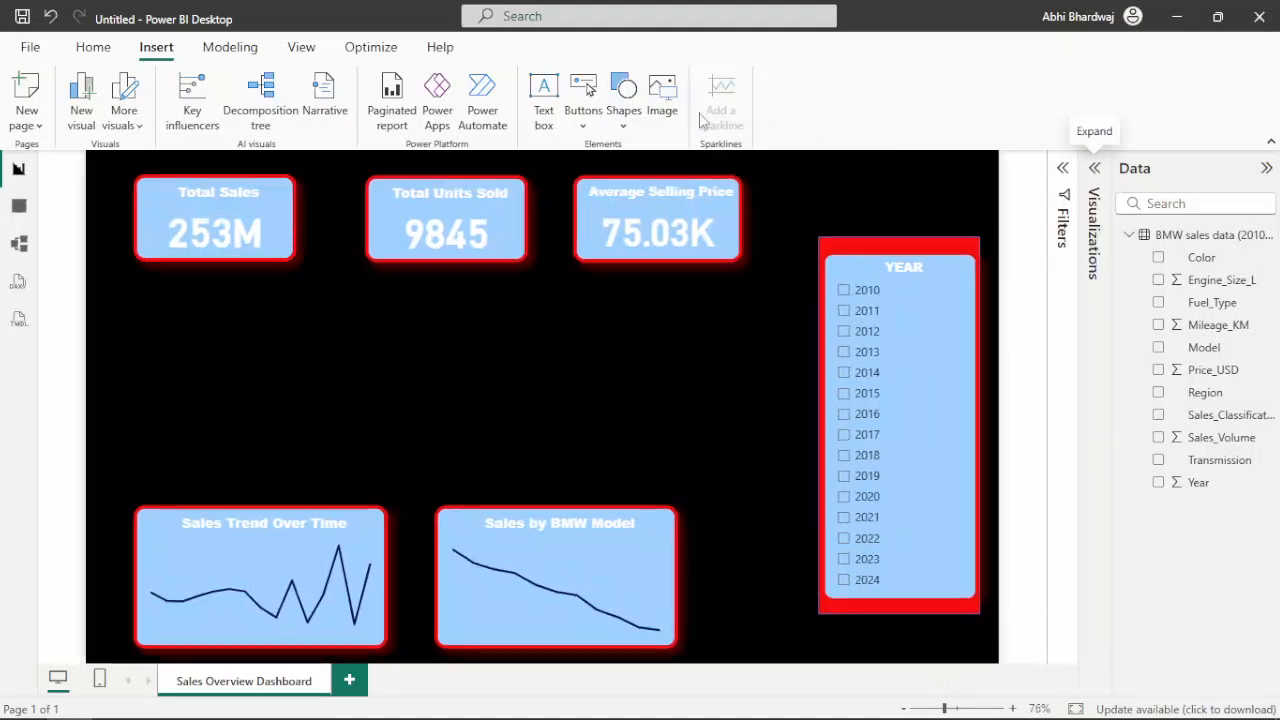
{"action": "left_click", "coordinate": [624, 98]}
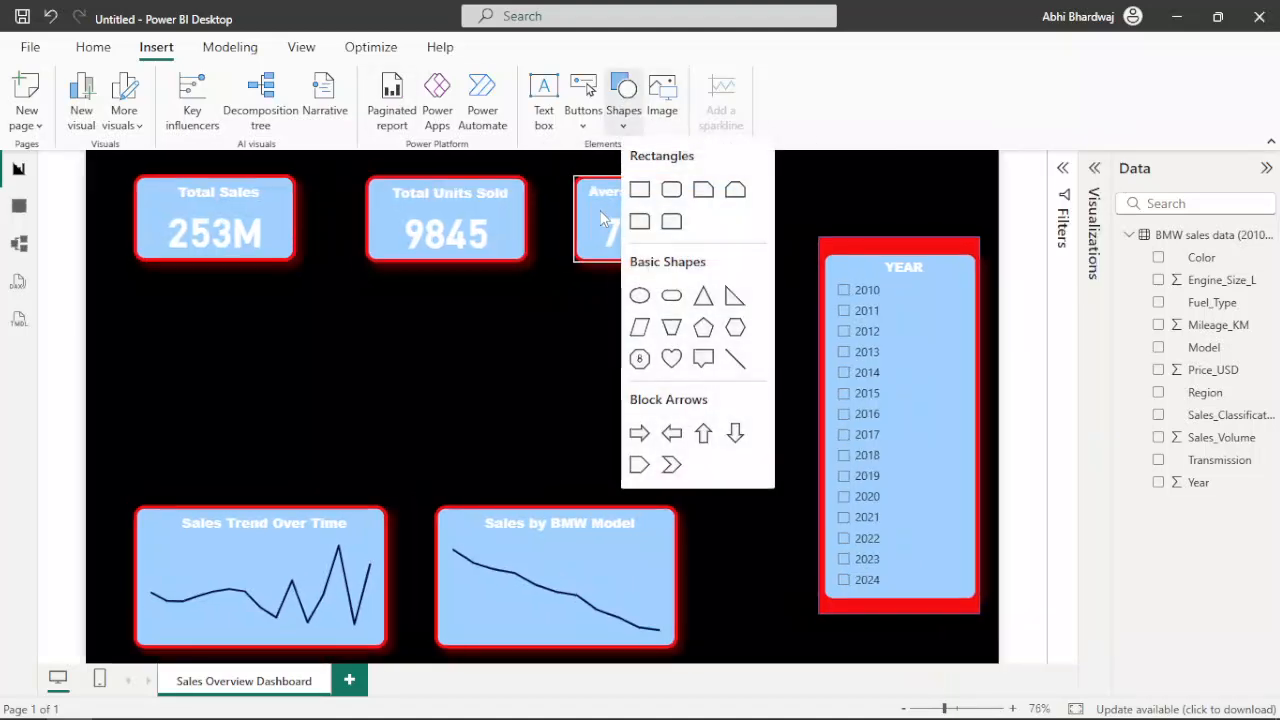
{"action": "left_click", "coordinate": [642, 193]}
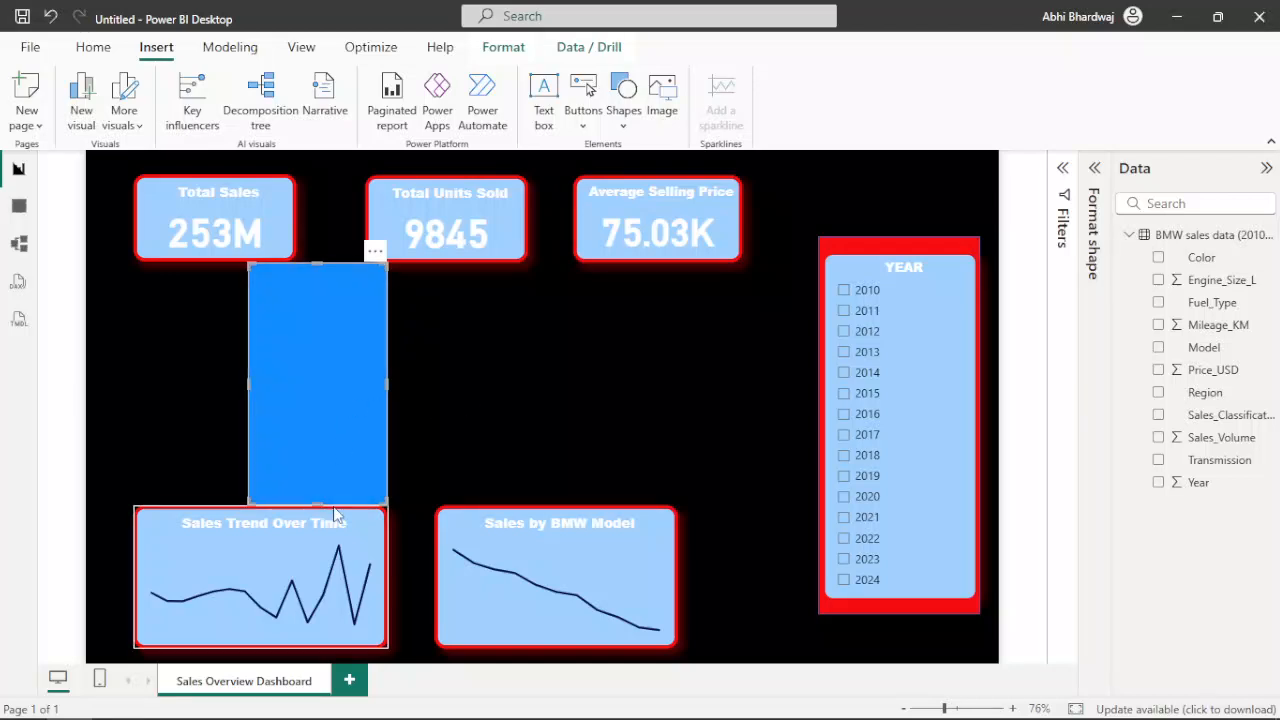
{"action": "left_click_drag", "start_coordinate": [322, 500], "coordinate": [608, 282]}
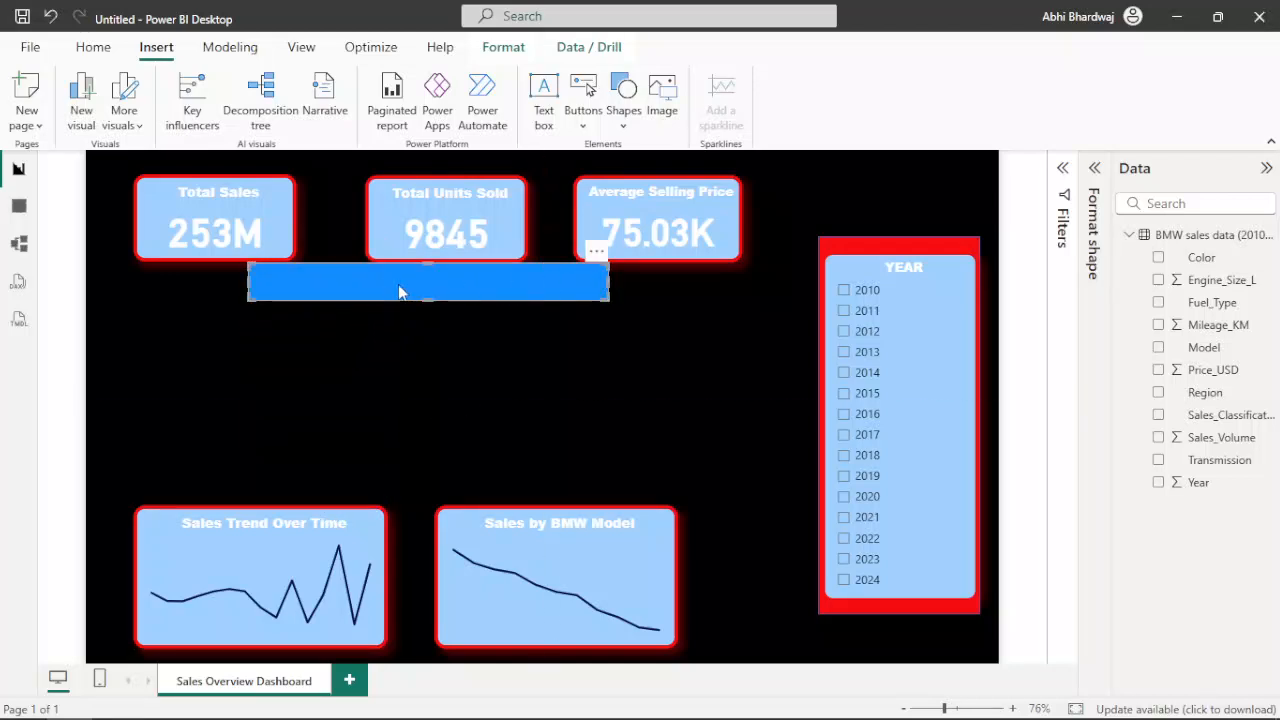
{"action": "left_click_drag", "start_coordinate": [246, 283], "coordinate": [398, 282]}
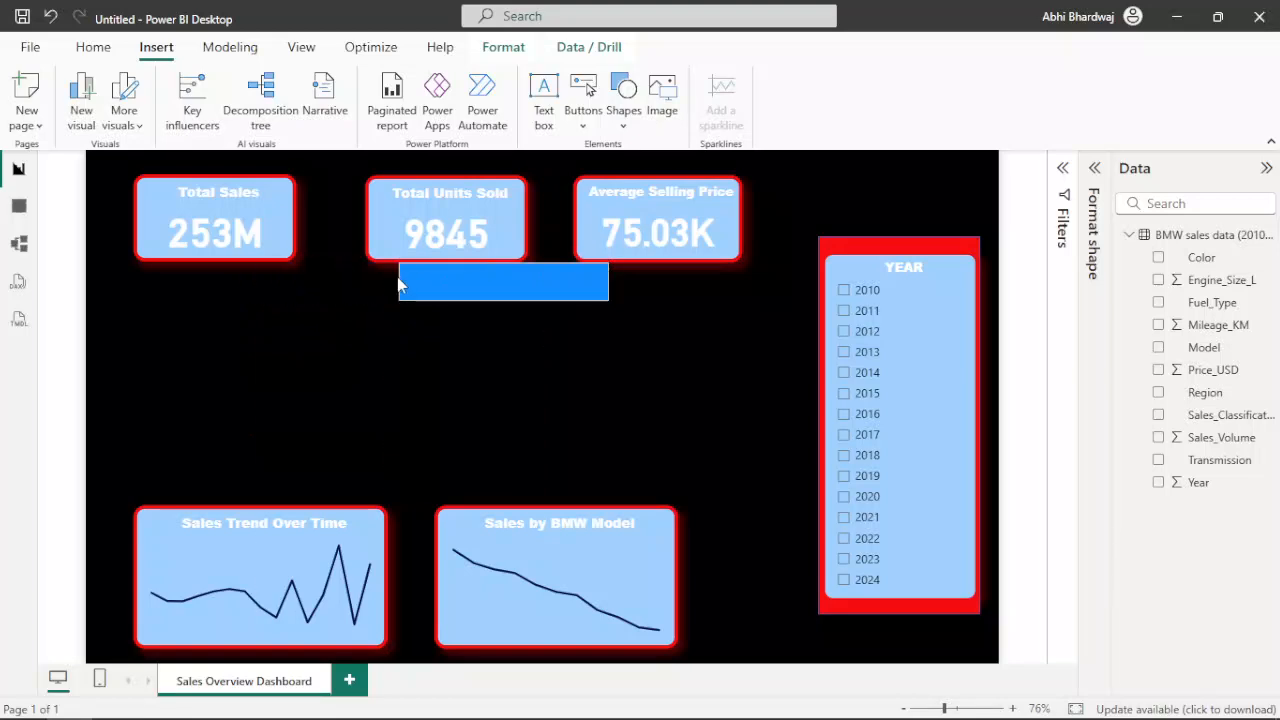
{"action": "left_click_drag", "start_coordinate": [476, 292], "coordinate": [845, 215]}
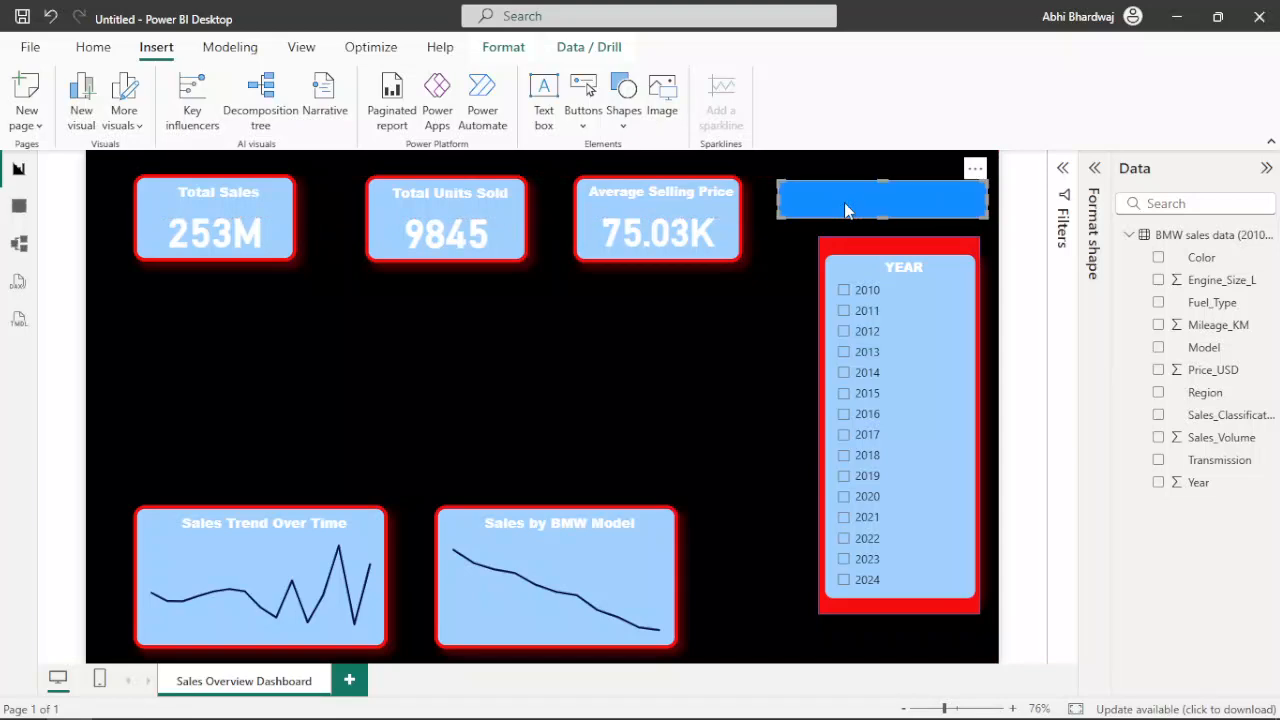
Turn on the blue bar's title and set its text to SALES OVERVIEW
{"action": "left_click", "coordinate": [1094, 172]}
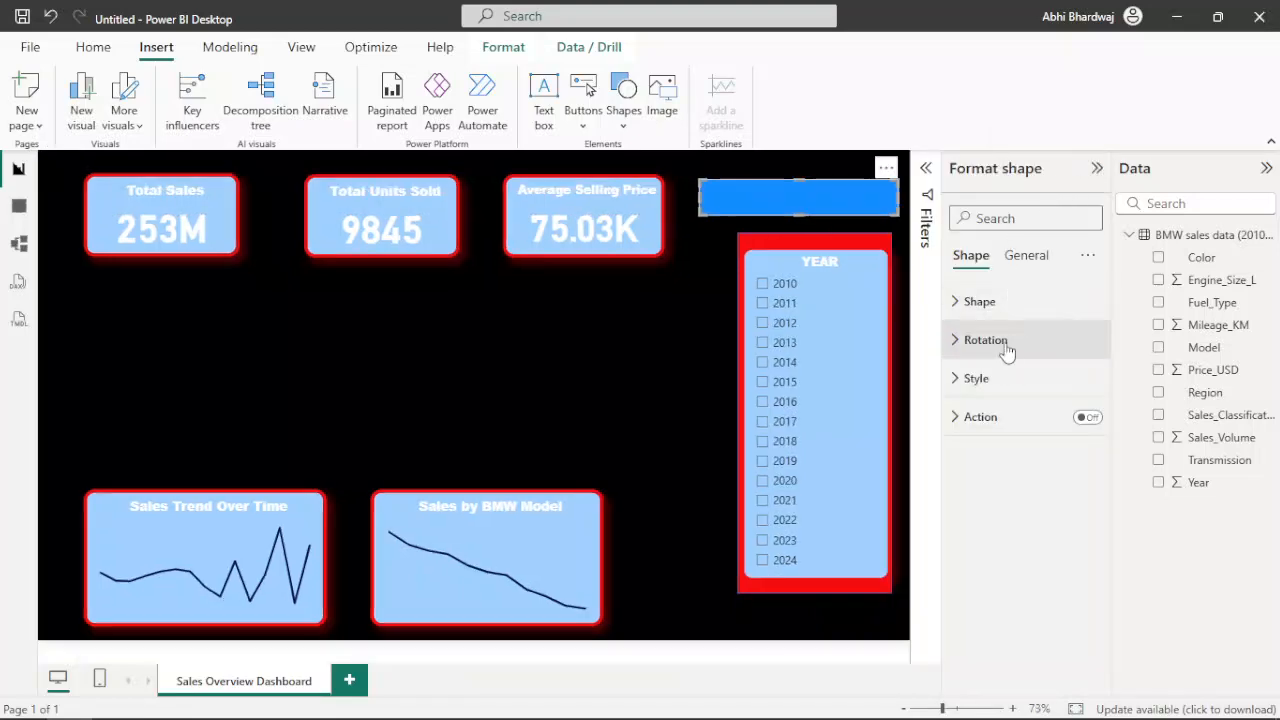
{"action": "left_click", "coordinate": [1024, 256]}
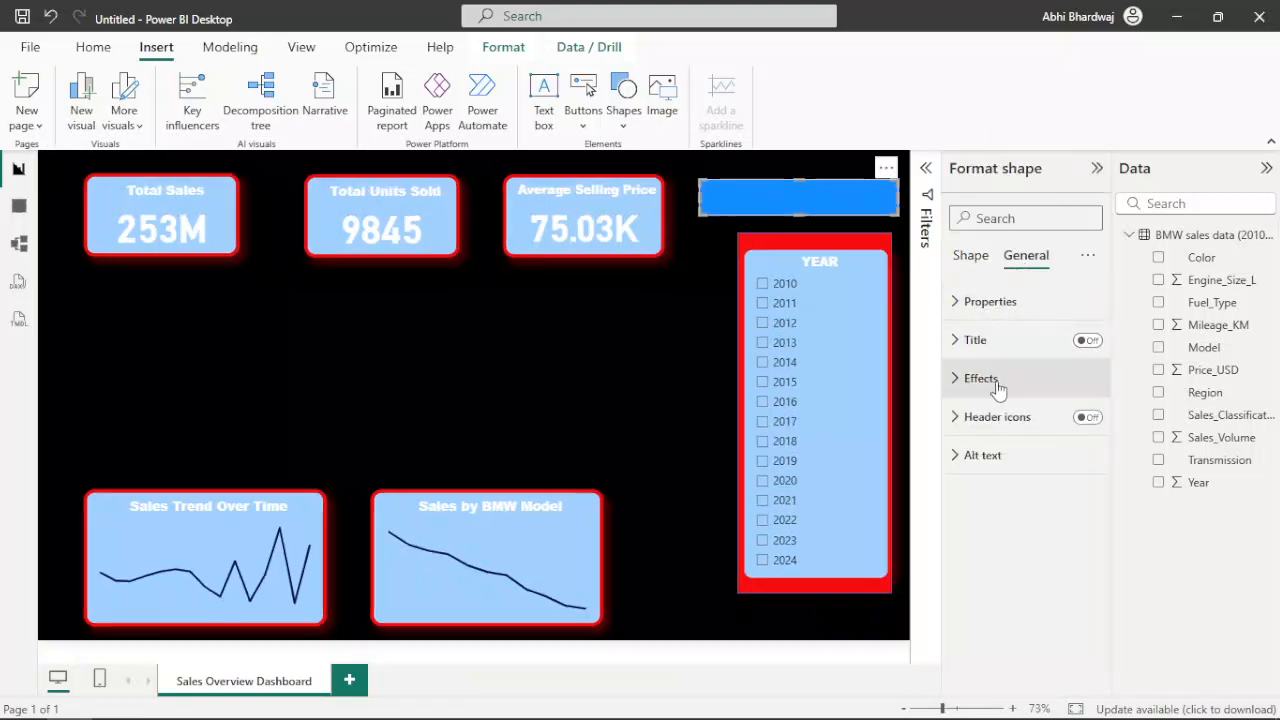
{"action": "left_click", "coordinate": [1088, 341]}
{"action": "left_click", "coordinate": [1010, 341]}
{"action": "left_click", "coordinate": [997, 431]}
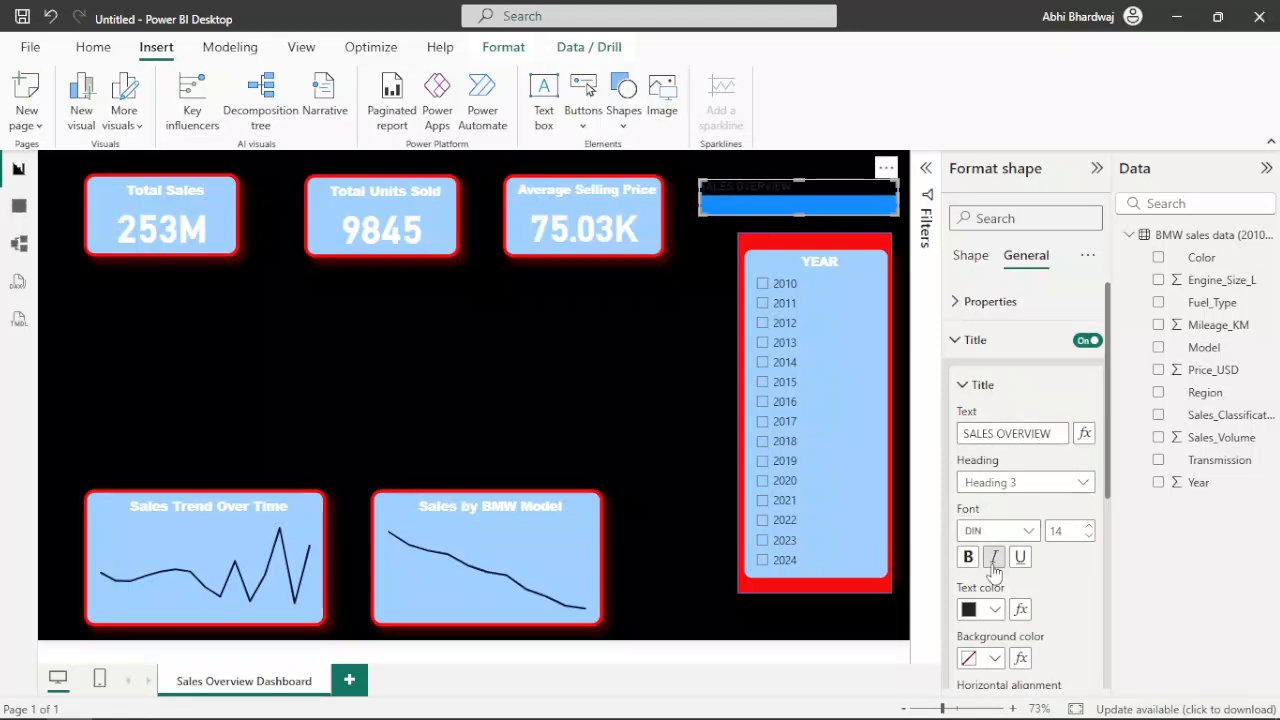
Set the SALES OVERVIEW title's text color to white and center it horizontally
{"action": "left_click", "coordinate": [990, 609]}
{"action": "left_click", "coordinate": [1060, 531]}
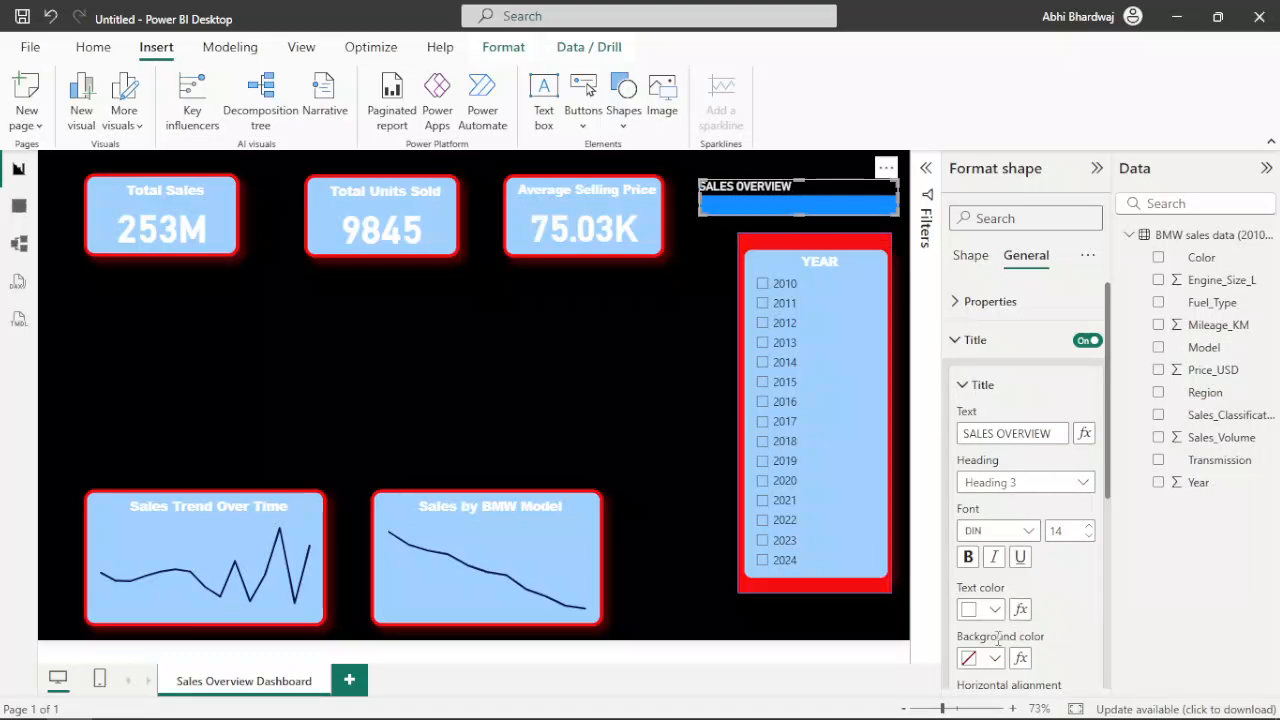
{"action": "scroll", "coordinate": [1000, 631], "scroll_direction": "down", "scroll_amount": 3}
{"action": "left_click", "coordinate": [996, 524]}
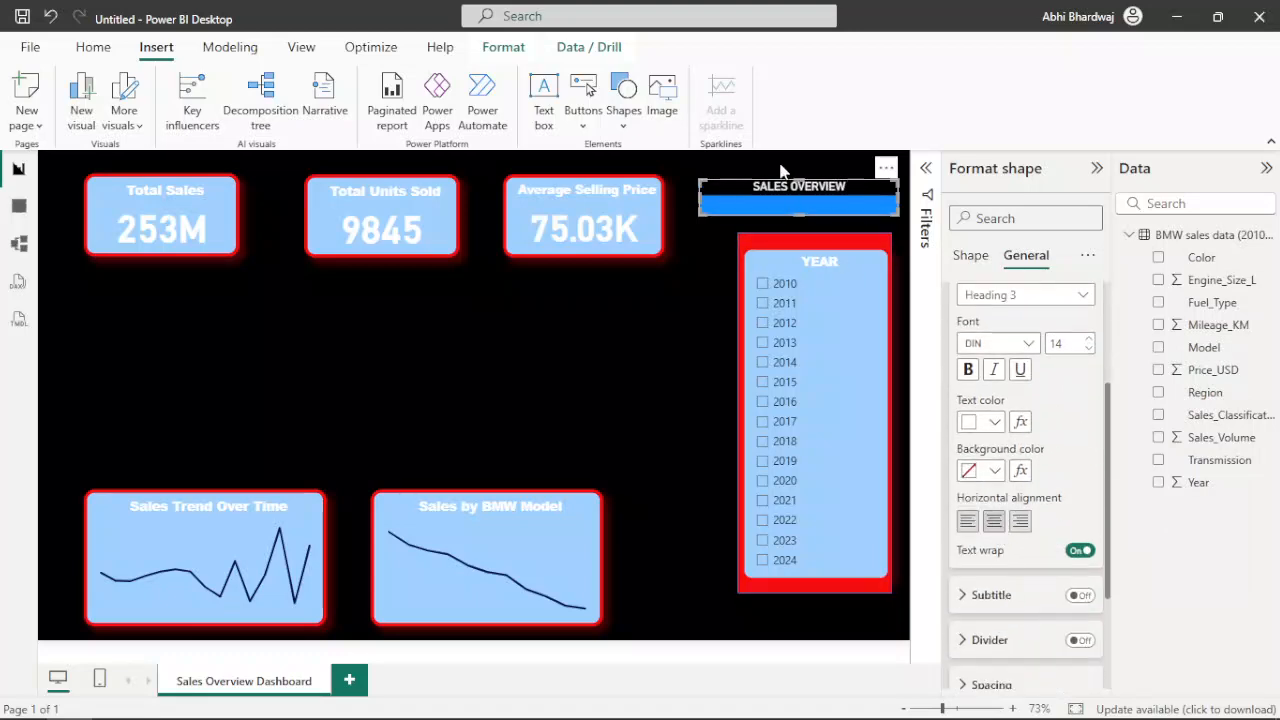
Move the SALES OVERVIEW bar to line up its right edge with the red panel and open its general formatting options
{"action": "left_click", "coordinate": [695, 284]}
{"action": "left_click_drag", "start_coordinate": [771, 206], "coordinate": [789, 178]}
{"action": "left_click", "coordinate": [1026, 255]}
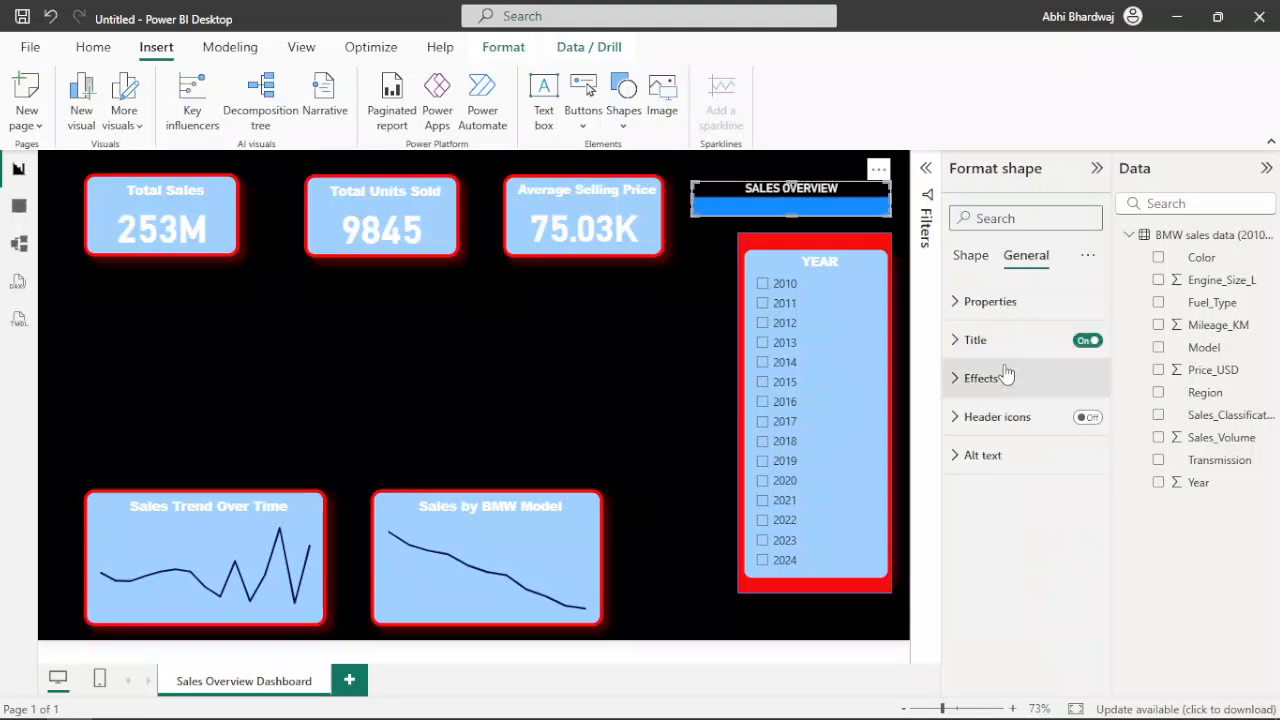
Make the SALES OVERVIEW title text bold
{"action": "left_click", "coordinate": [980, 378]}
{"action": "left_click", "coordinate": [957, 338]}
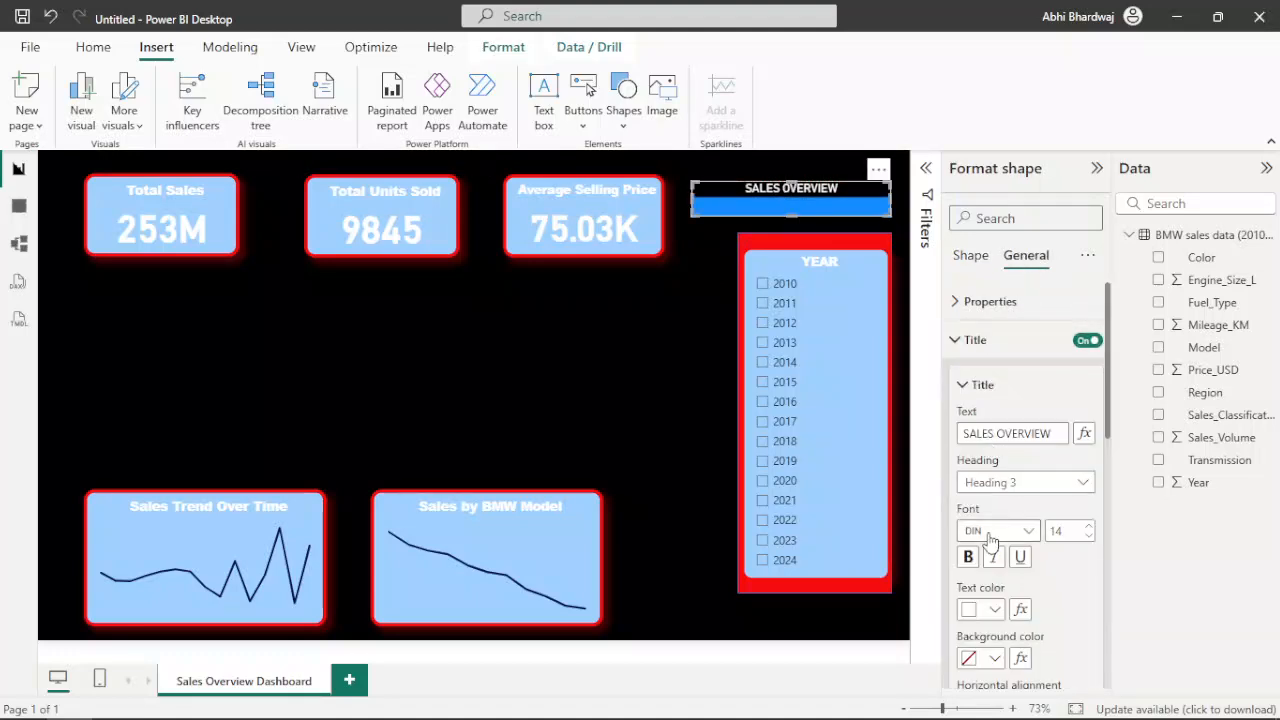
{"action": "left_click", "coordinate": [975, 560]}
Turn on the SALES OVERVIEW bar's background and set its color to red
{"action": "scroll", "coordinate": [1005, 575], "scroll_direction": "down", "scroll_amount": 2}
{"action": "scroll", "coordinate": [1003, 570], "scroll_direction": "down", "scroll_amount": 5}
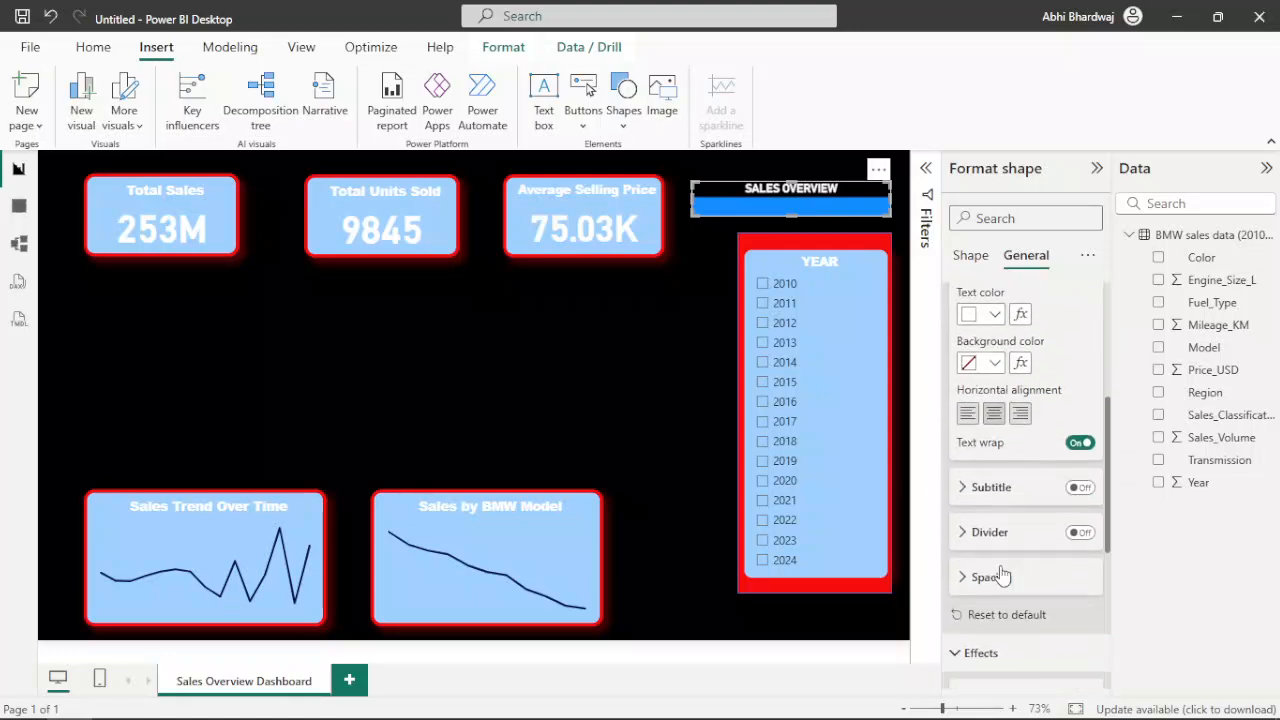
{"action": "left_click", "coordinate": [1078, 525]}
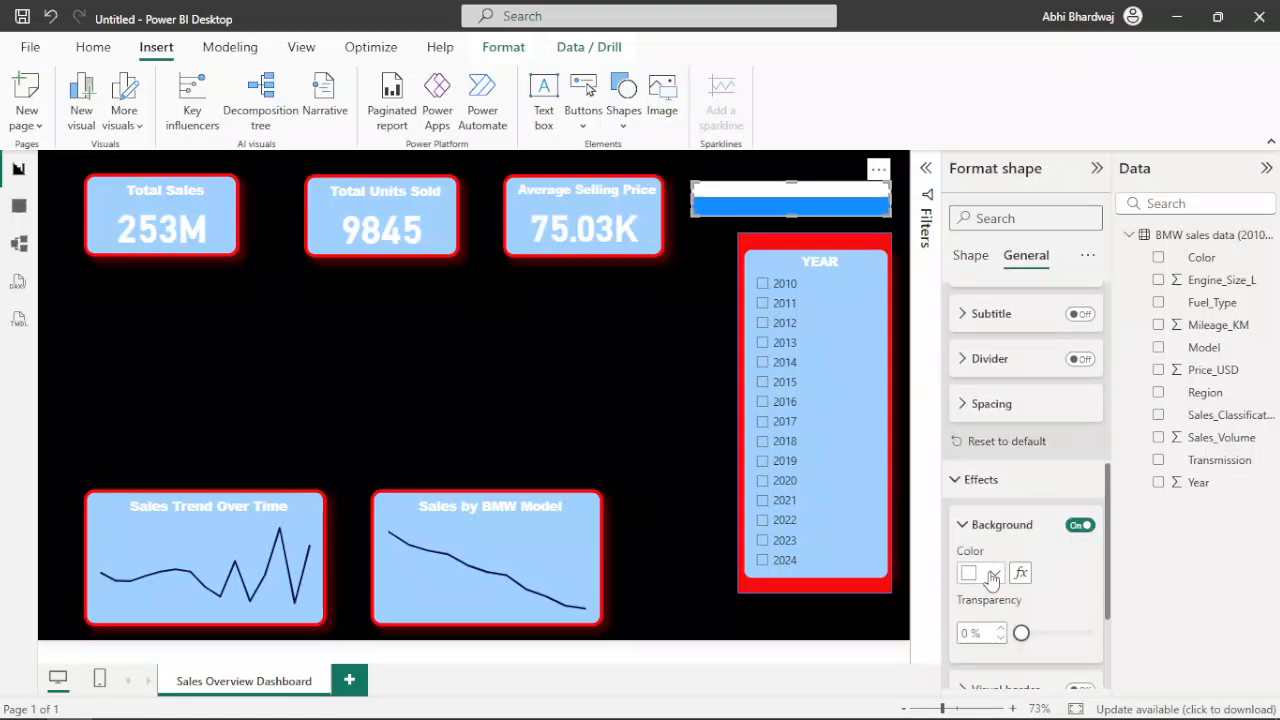
{"action": "left_click", "coordinate": [992, 575]}
{"action": "left_click", "coordinate": [1034, 493]}
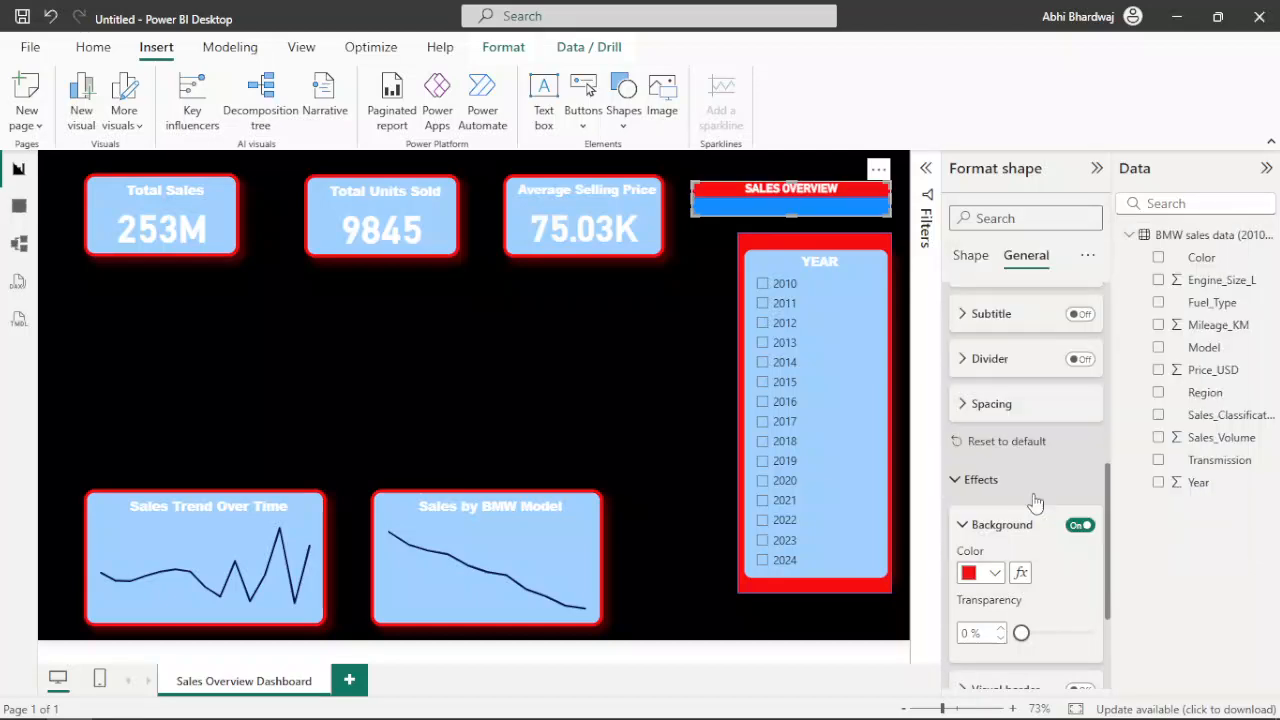
Give the SALES OVERVIEW bar a light blue visual border with 16 px rounded corners and 4 px width
{"action": "scroll", "coordinate": [1020, 550], "scroll_direction": "down", "scroll_amount": 1}
{"action": "scroll", "coordinate": [1020, 540], "scroll_direction": "down", "scroll_amount": 1}
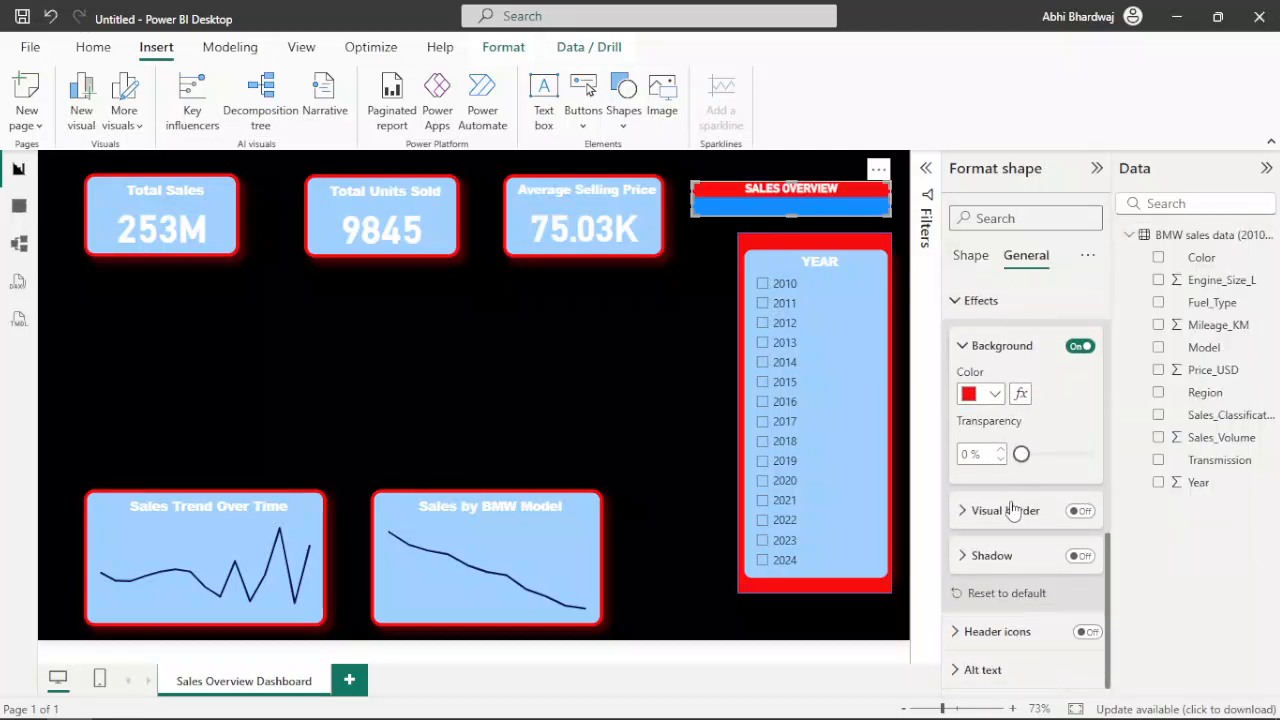
{"action": "left_click", "coordinate": [1076, 512]}
{"action": "left_click", "coordinate": [1006, 512]}
{"action": "left_click", "coordinate": [995, 559]}
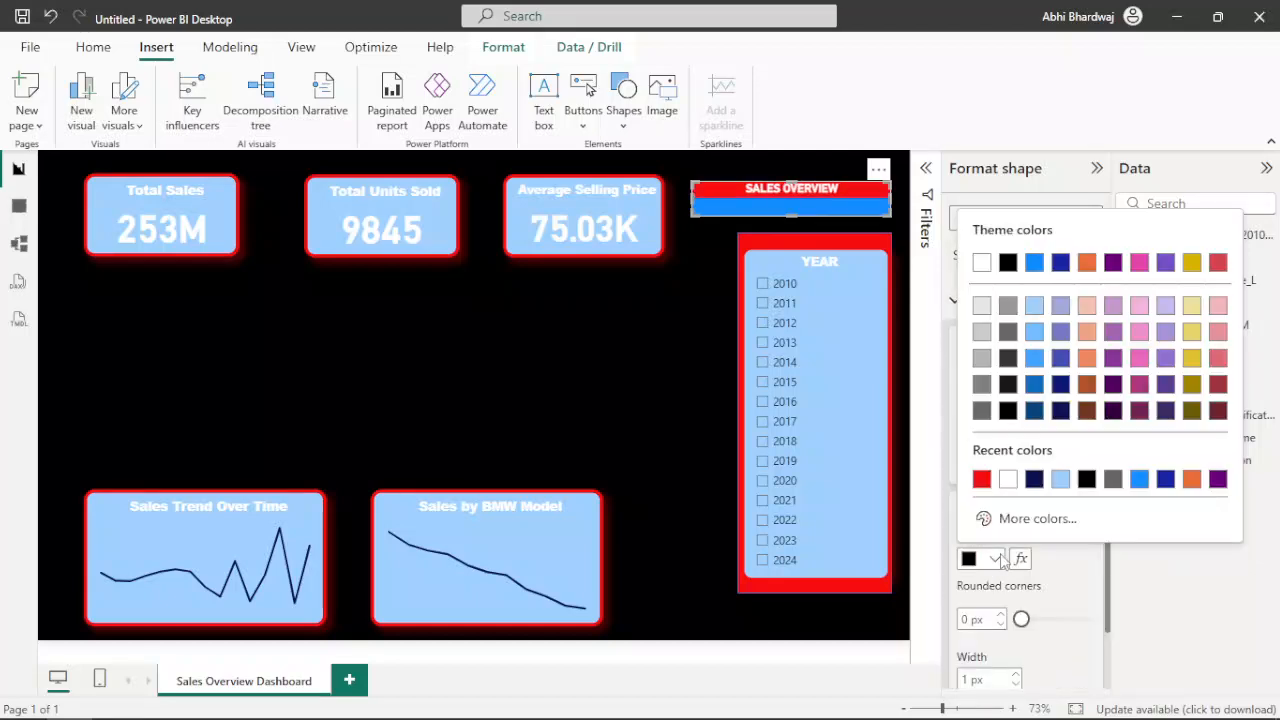
{"action": "left_click", "coordinate": [1060, 479]}
{"action": "left_click_drag", "start_coordinate": [1021, 619], "coordinate": [1061, 625]}
{"action": "scroll", "coordinate": [1020, 630], "scroll_direction": "down", "scroll_amount": 1}
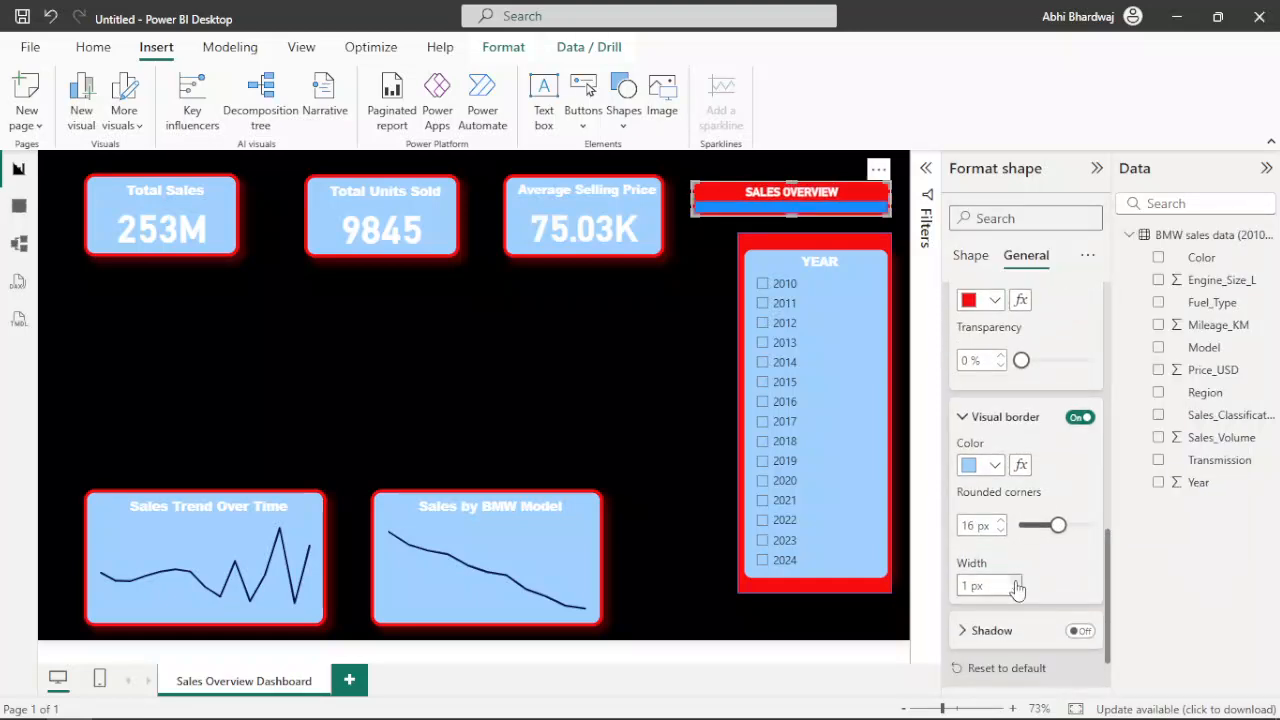
Turn on the SALES OVERVIEW bar's shadow and set its color to white
{"action": "left_click", "coordinate": [1080, 631]}
{"action": "left_click", "coordinate": [995, 631]}
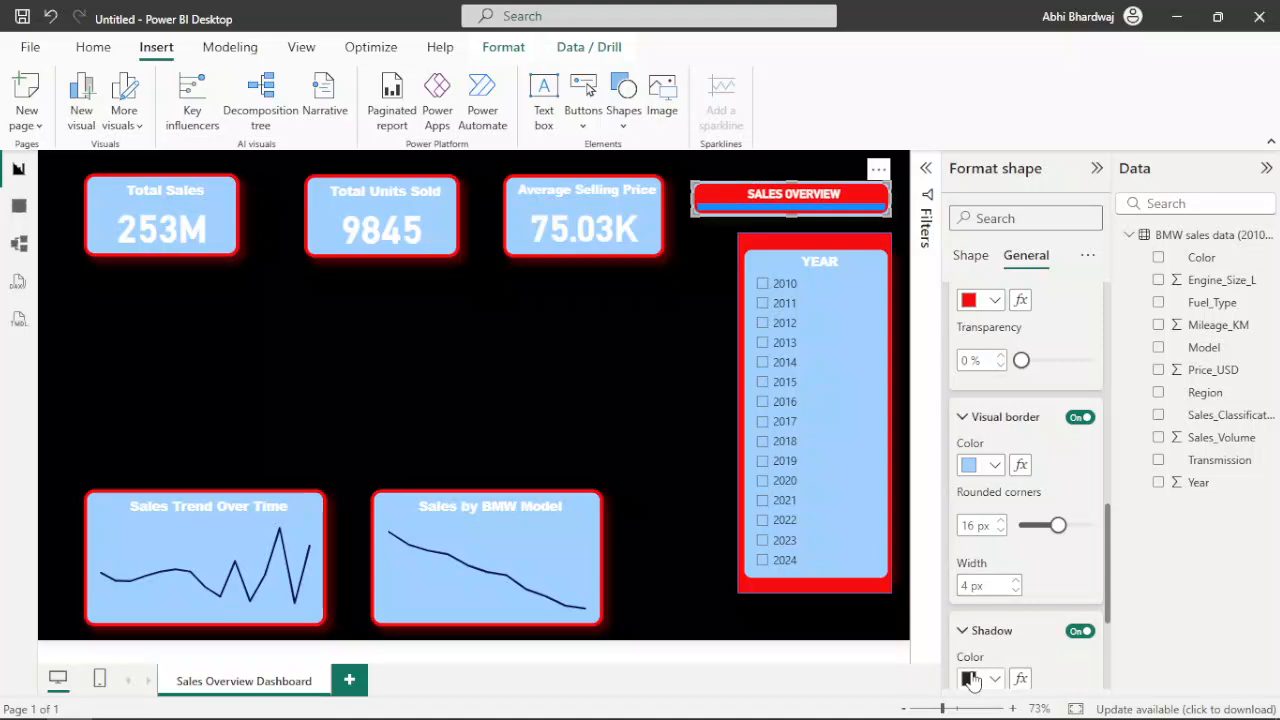
{"action": "left_click", "coordinate": [985, 679]}
{"action": "left_click", "coordinate": [1036, 600]}
{"action": "scroll", "coordinate": [1036, 600], "scroll_direction": "down", "scroll_amount": 1}
Move the grouped red panel and YEAR slicer up and left so they sit centered just below the SALES OVERVIEW bar
{"action": "left_click", "coordinate": [666, 278]}
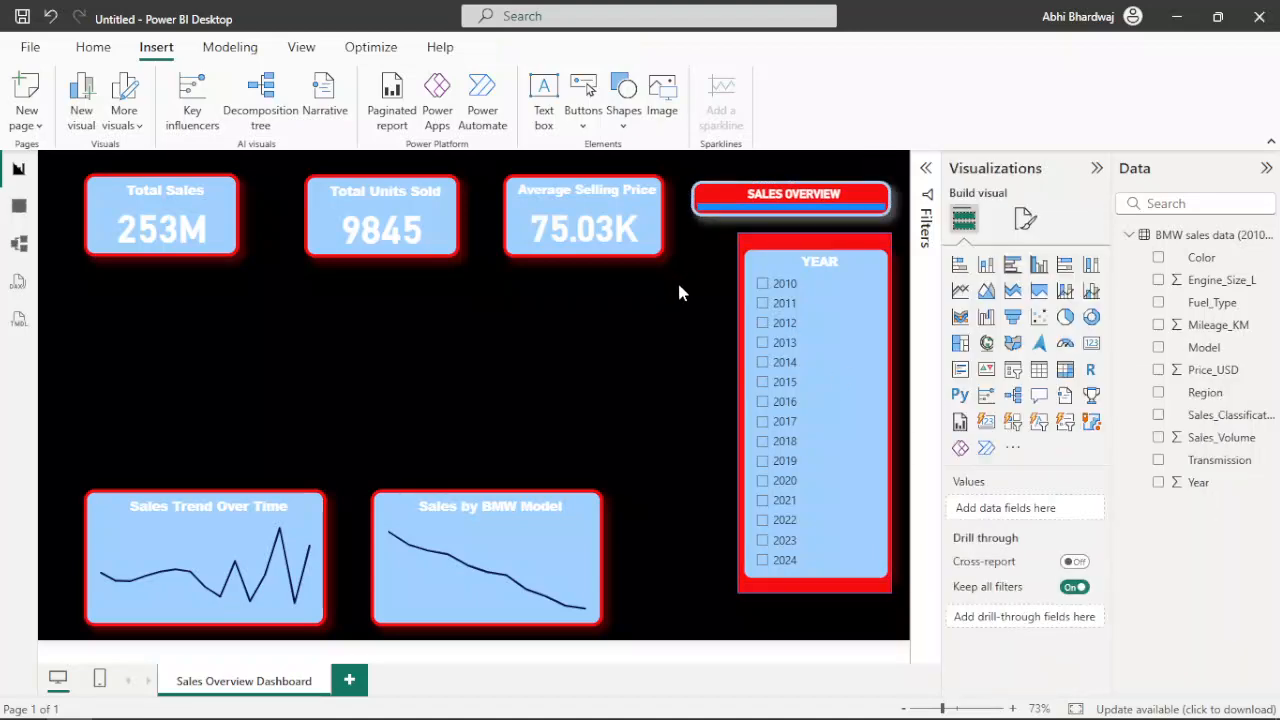
{"action": "mouse_move", "coordinate": [730, 242]}
{"action": "left_mouse_down"}
{"action": "mouse_move", "coordinate": [709, 242]}
{"action": "mouse_move", "coordinate": [737, 233]}
{"action": "mouse_move", "coordinate": [737, 245]}
{"action": "mouse_move", "coordinate": [737, 233]}
{"action": "left_mouse_up"}
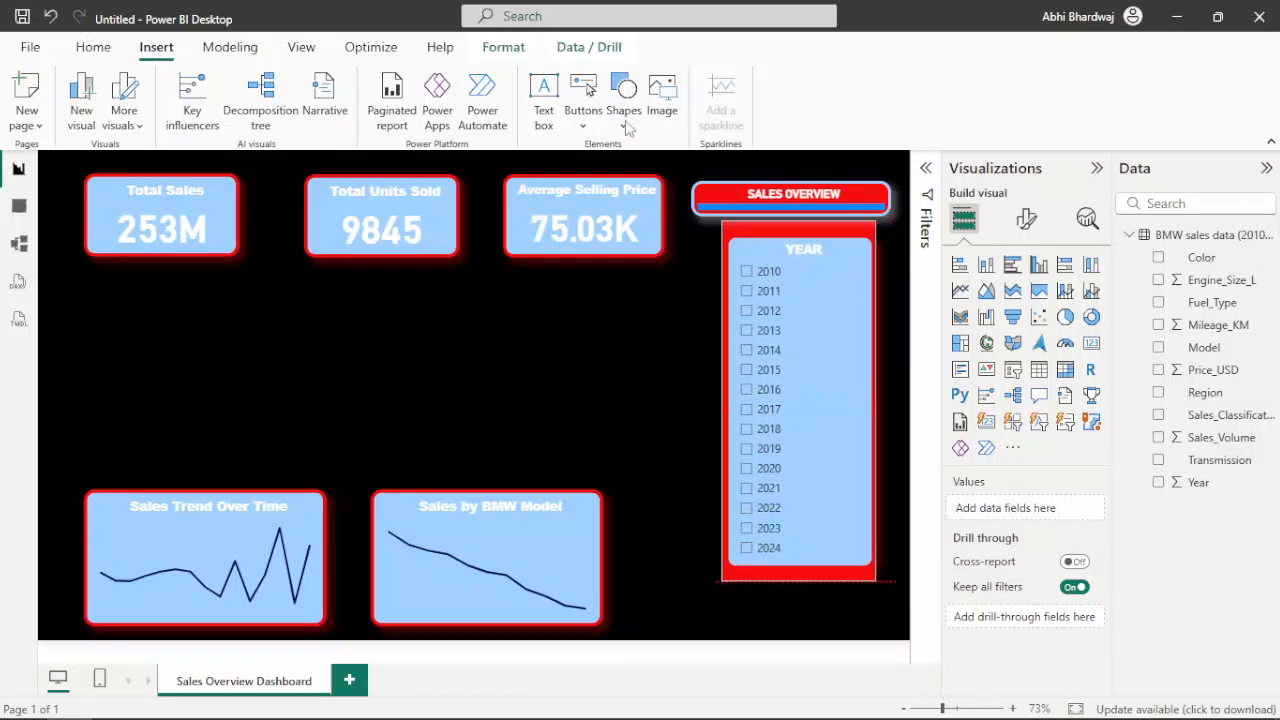
Insert the X icon images_-_2026-05-08T074454.481-removebg-preview.png, shrink it and place it at the left end of the SALES OVERVIEW bar
{"action": "left_click", "coordinate": [661, 92]}
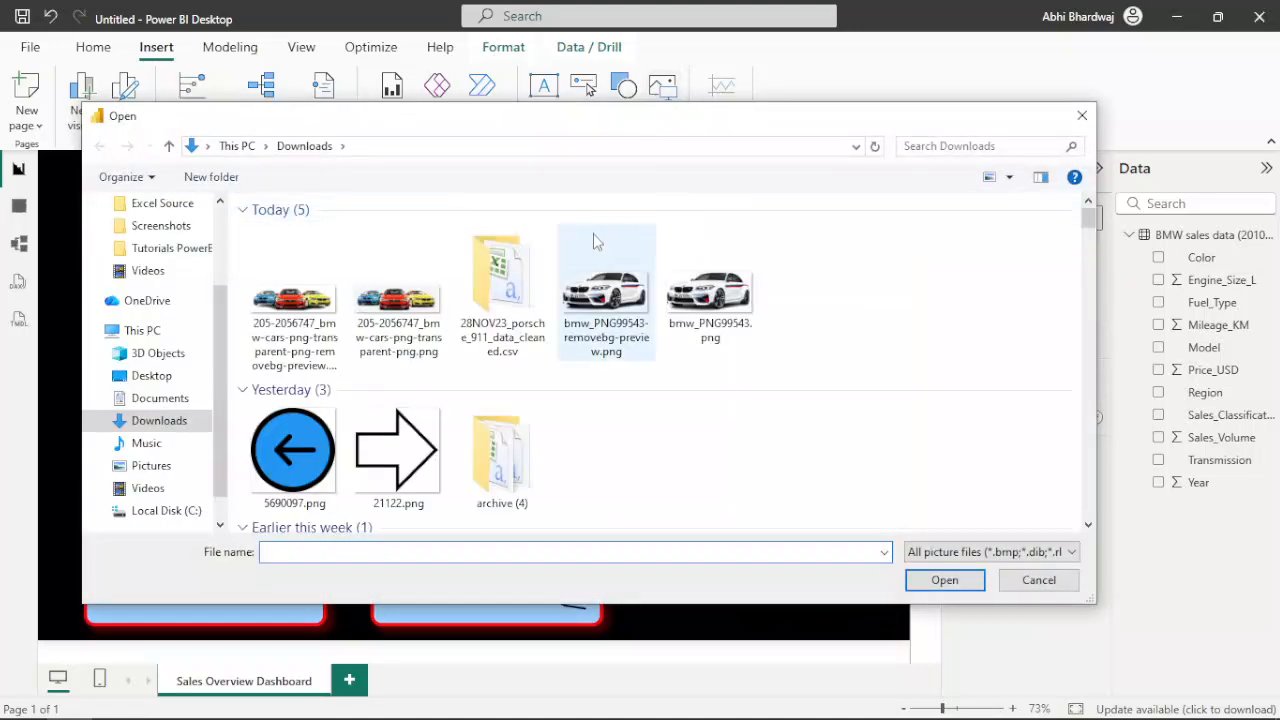
{"action": "left_click", "coordinate": [490, 433]}
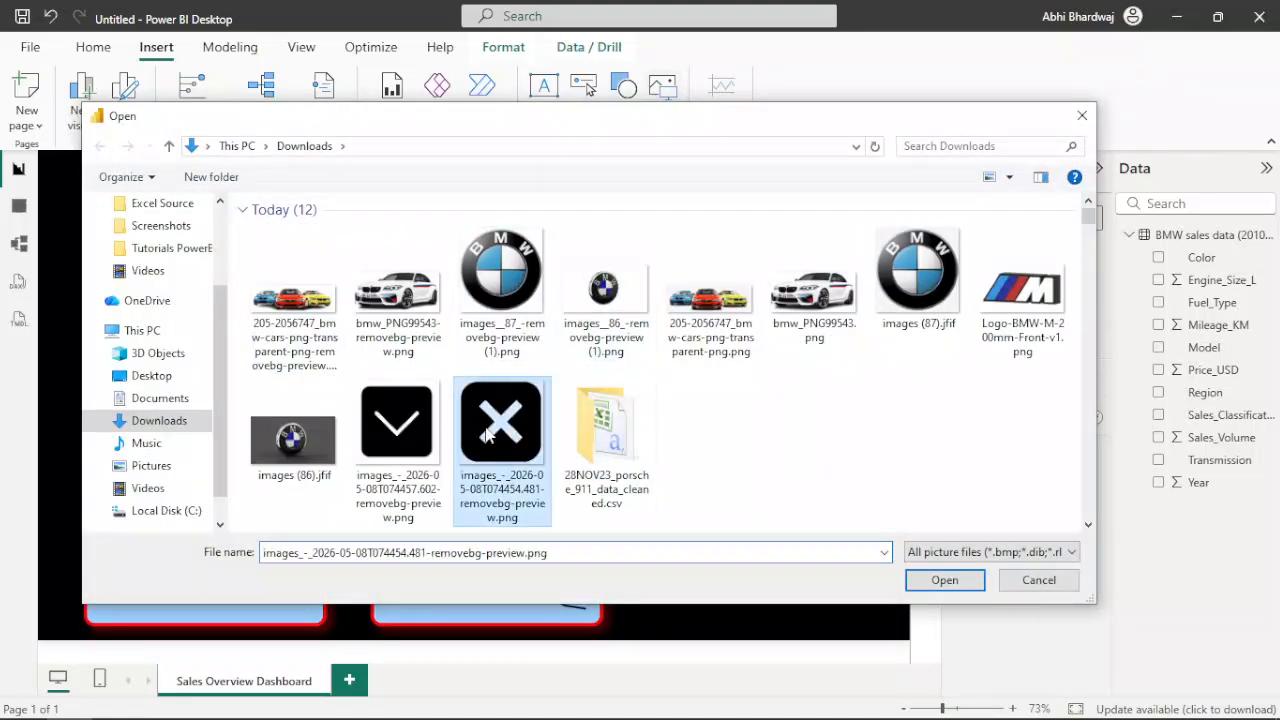
{"action": "double_click", "coordinate": [487, 433]}
{"action": "left_click_drag", "start_coordinate": [335, 470], "coordinate": [291, 451]}
{"action": "left_click_drag", "start_coordinate": [294, 249], "coordinate": [290, 284]}
{"action": "left_click_drag", "start_coordinate": [290, 358], "coordinate": [279, 399]}
{"action": "left_click_drag", "start_coordinate": [196, 301], "coordinate": [816, 474]}
{"action": "left_click_drag", "start_coordinate": [833, 362], "coordinate": [713, 199]}
Insert the down-arrow icon images_-_2026-05-08T074457.602-removebg-preview.png, shrink it and place it at the right end of the SALES OVERVIEW bar
{"action": "left_click", "coordinate": [662, 92]}
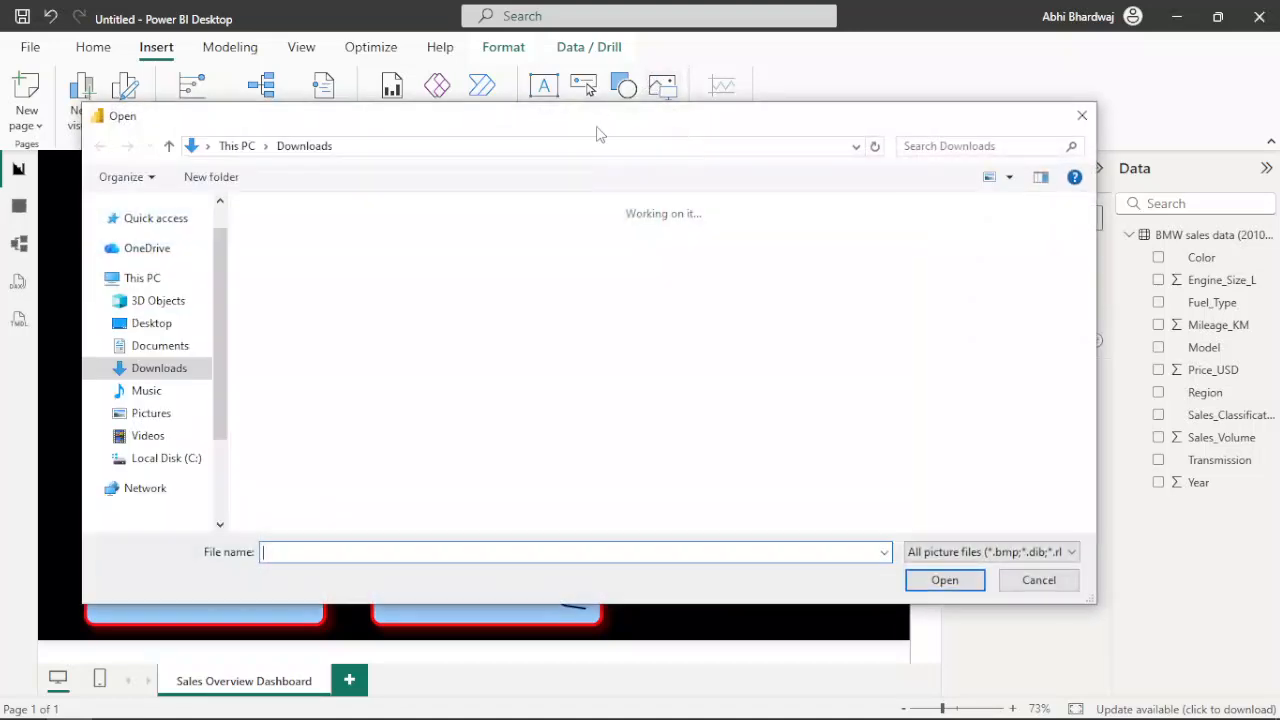
{"action": "double_click", "coordinate": [397, 420]}
{"action": "left_click_drag", "start_coordinate": [395, 421], "coordinate": [800, 445]}
{"action": "left_click_drag", "start_coordinate": [862, 380], "coordinate": [871, 204]}
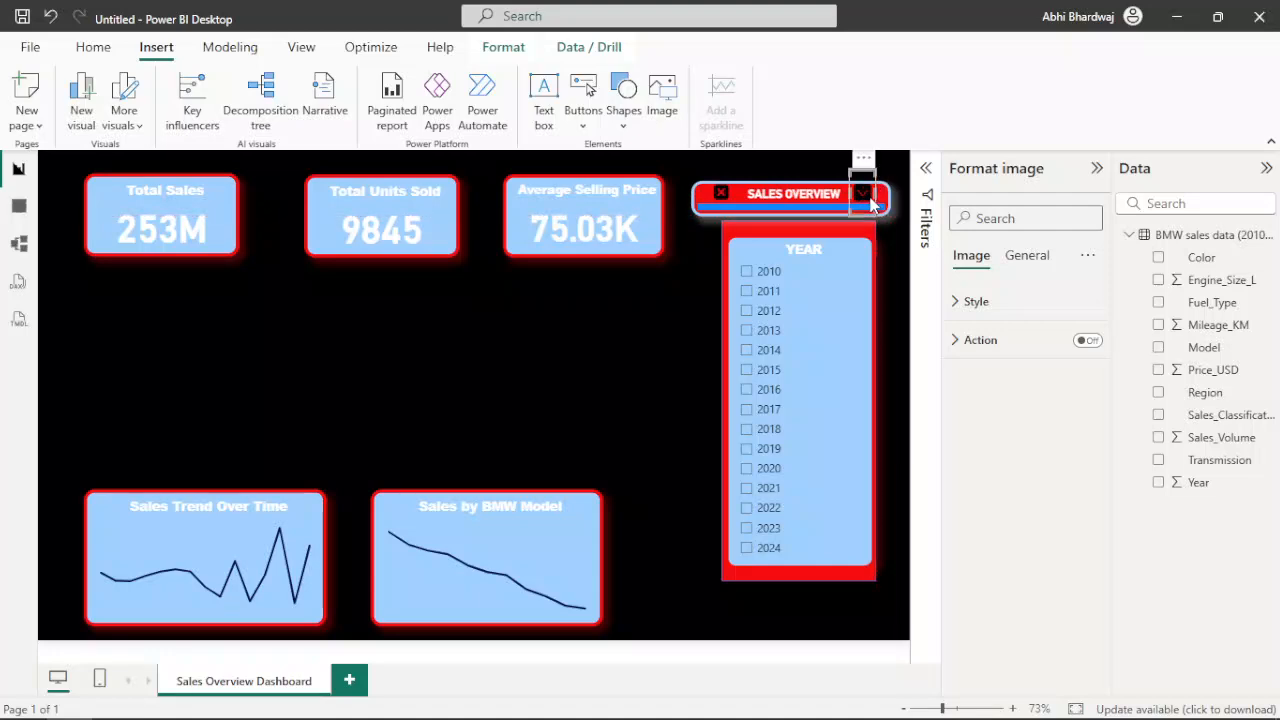
{"action": "left_click", "coordinate": [628, 352]}
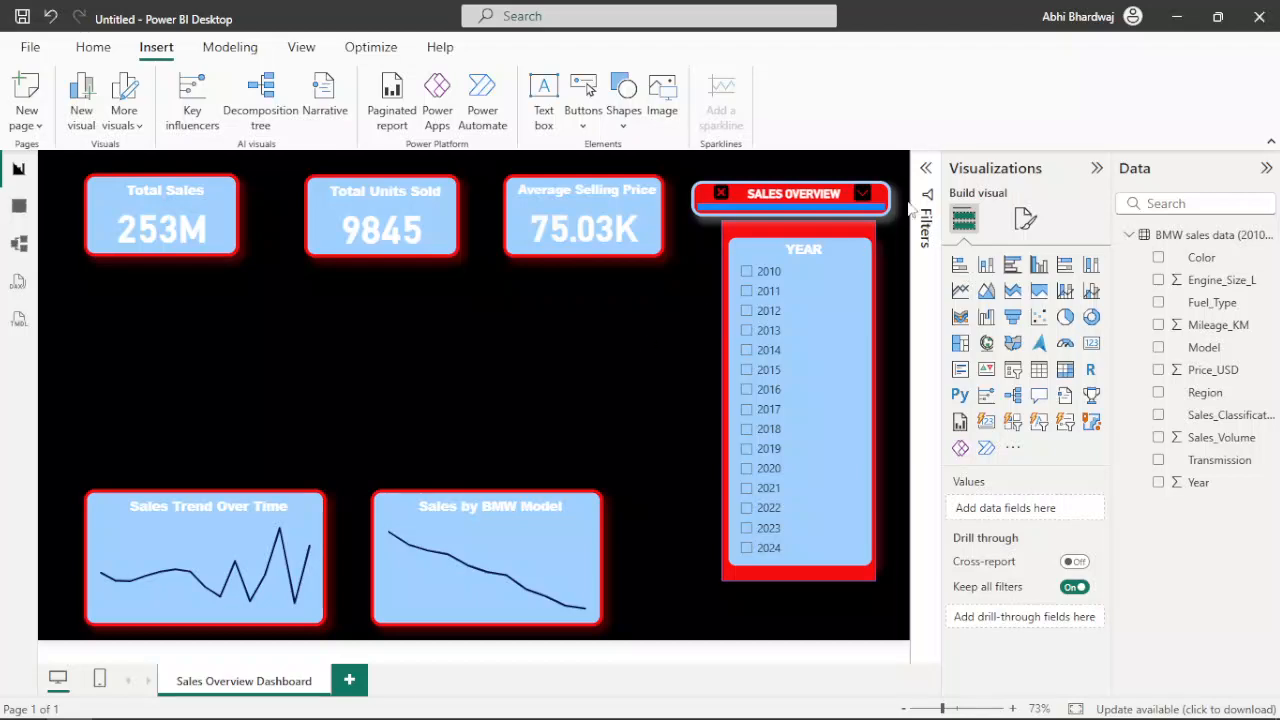
Reduce the height of the down-arrow image's frame to fit the SALES OVERVIEW bar
{"action": "left_click", "coordinate": [852, 212]}
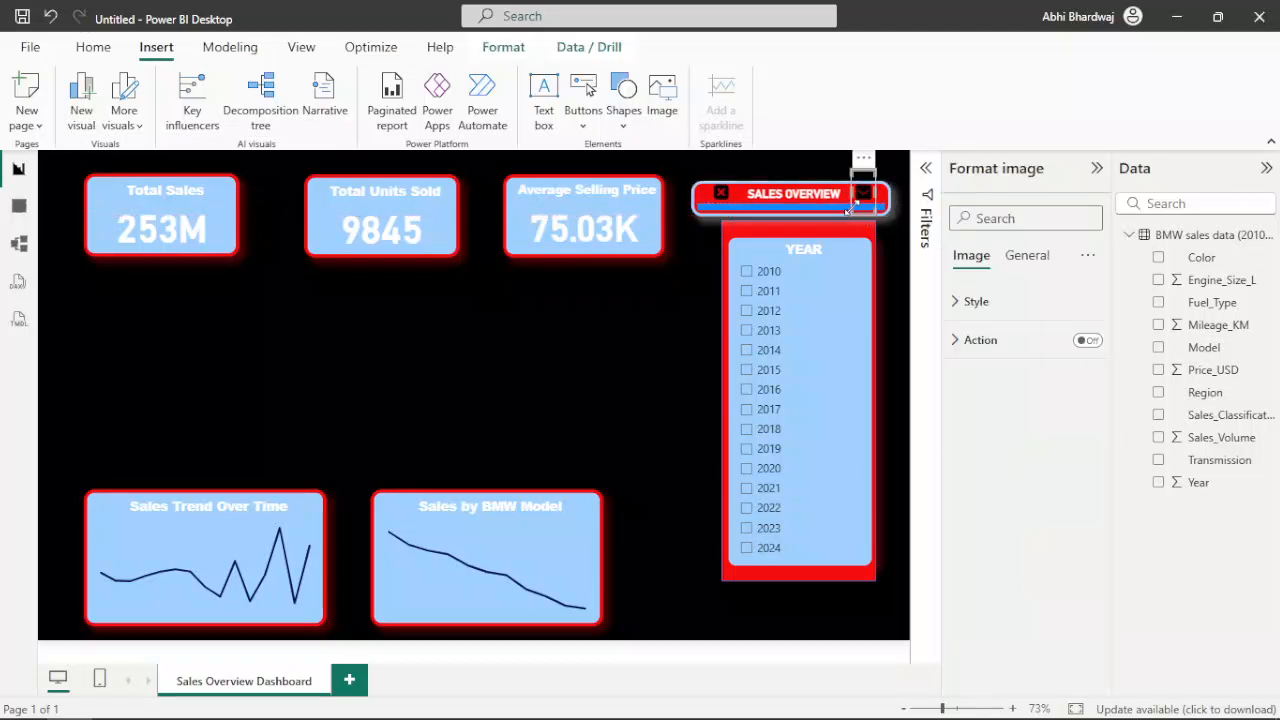
{"action": "left_click_drag", "start_coordinate": [866, 172], "coordinate": [866, 197]}
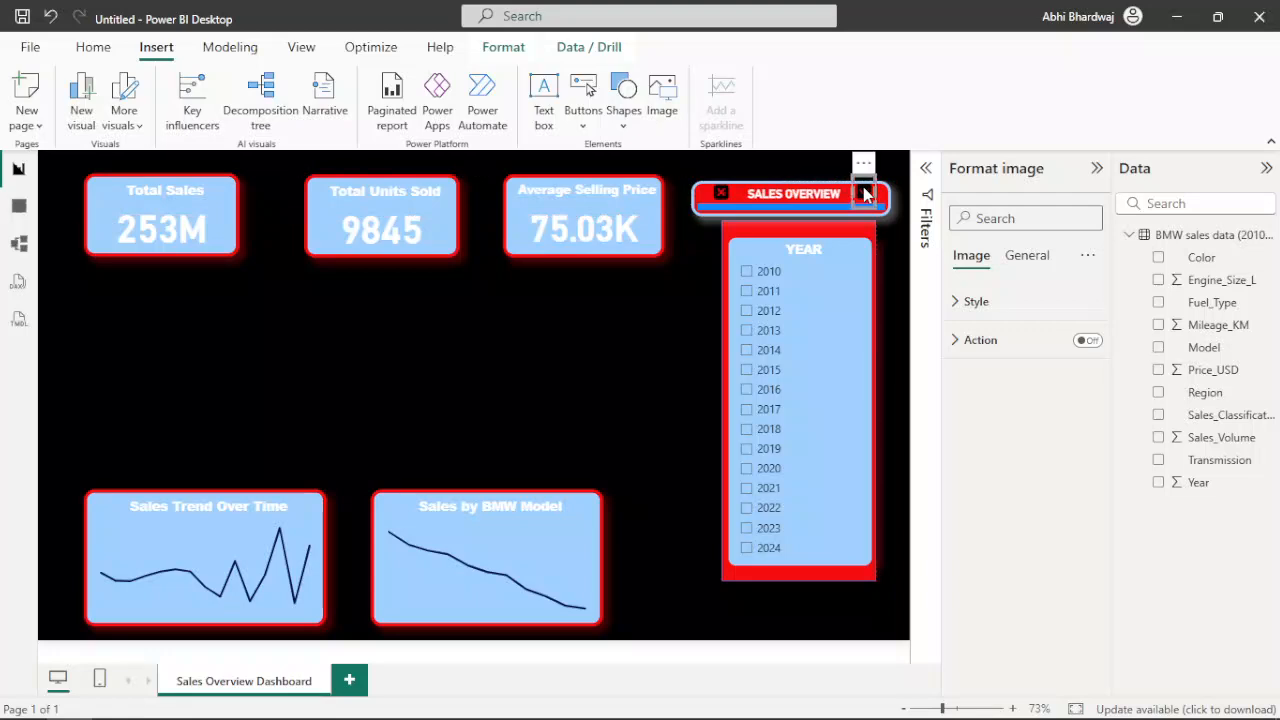
{"action": "left_click", "coordinate": [613, 345]}
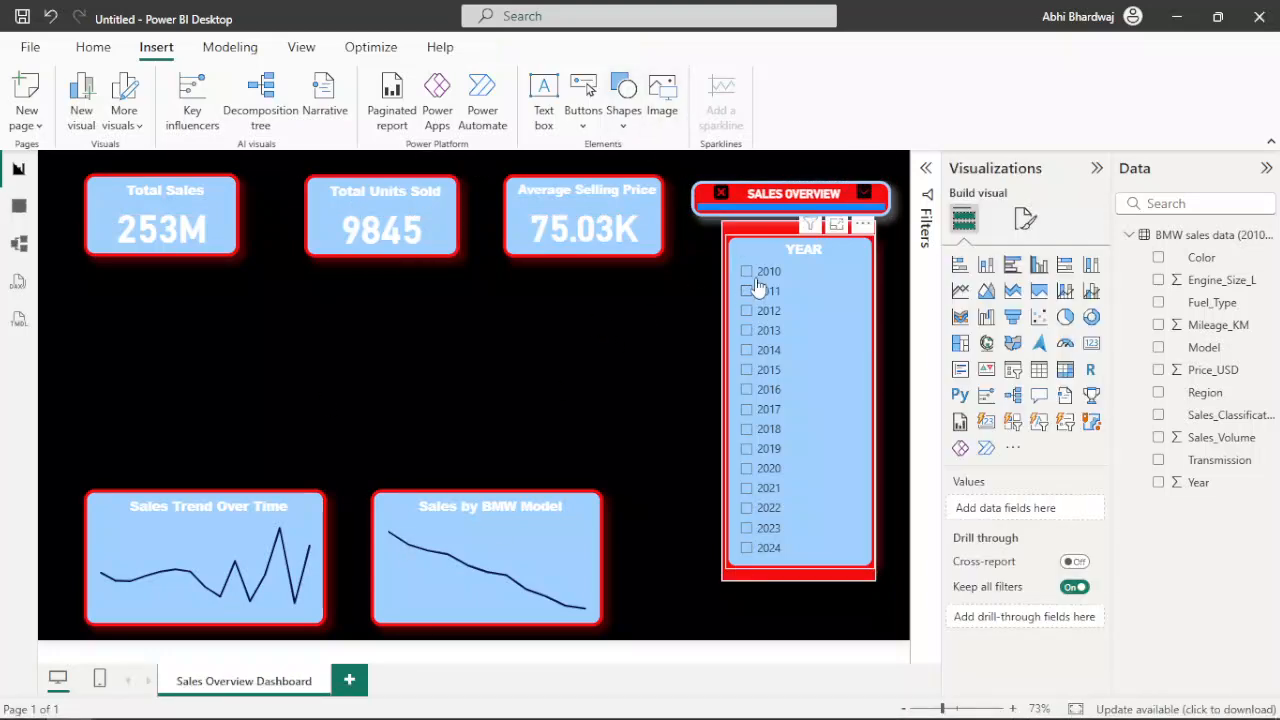
{"action": "left_click", "coordinate": [733, 240]}
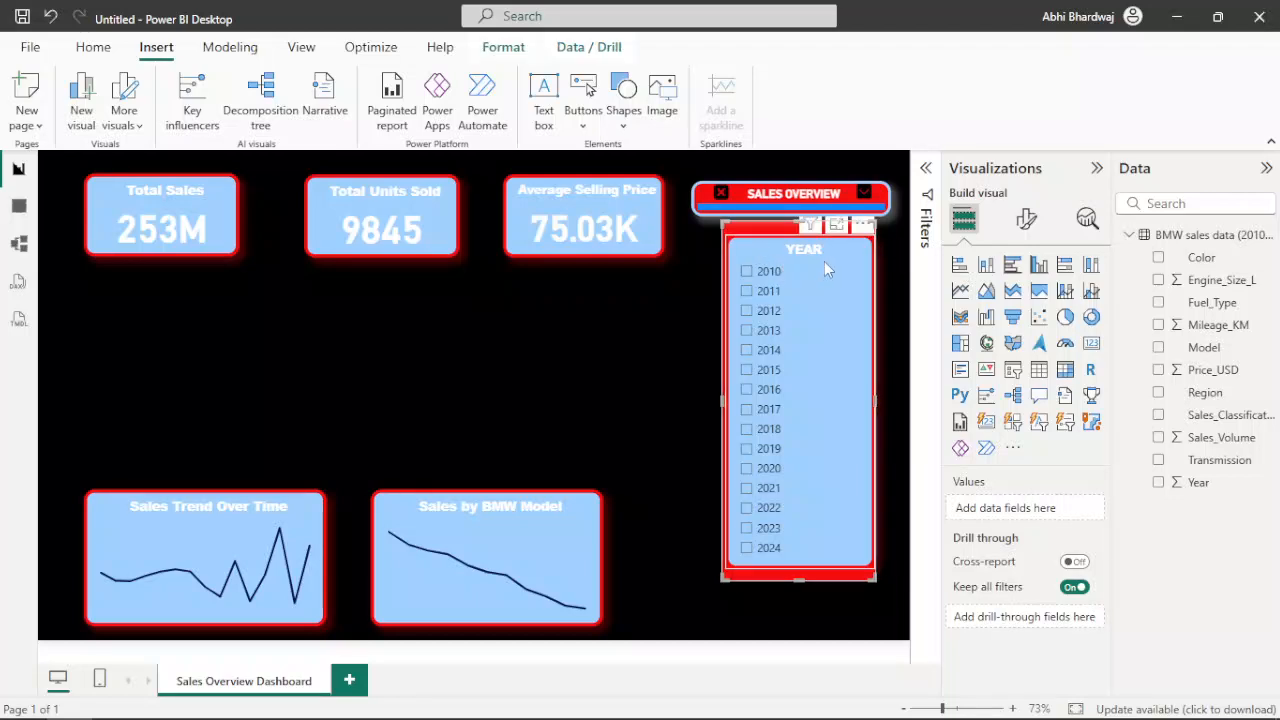
{"action": "left_click", "coordinate": [740, 233]}
{"action": "left_click", "coordinate": [586, 335]}
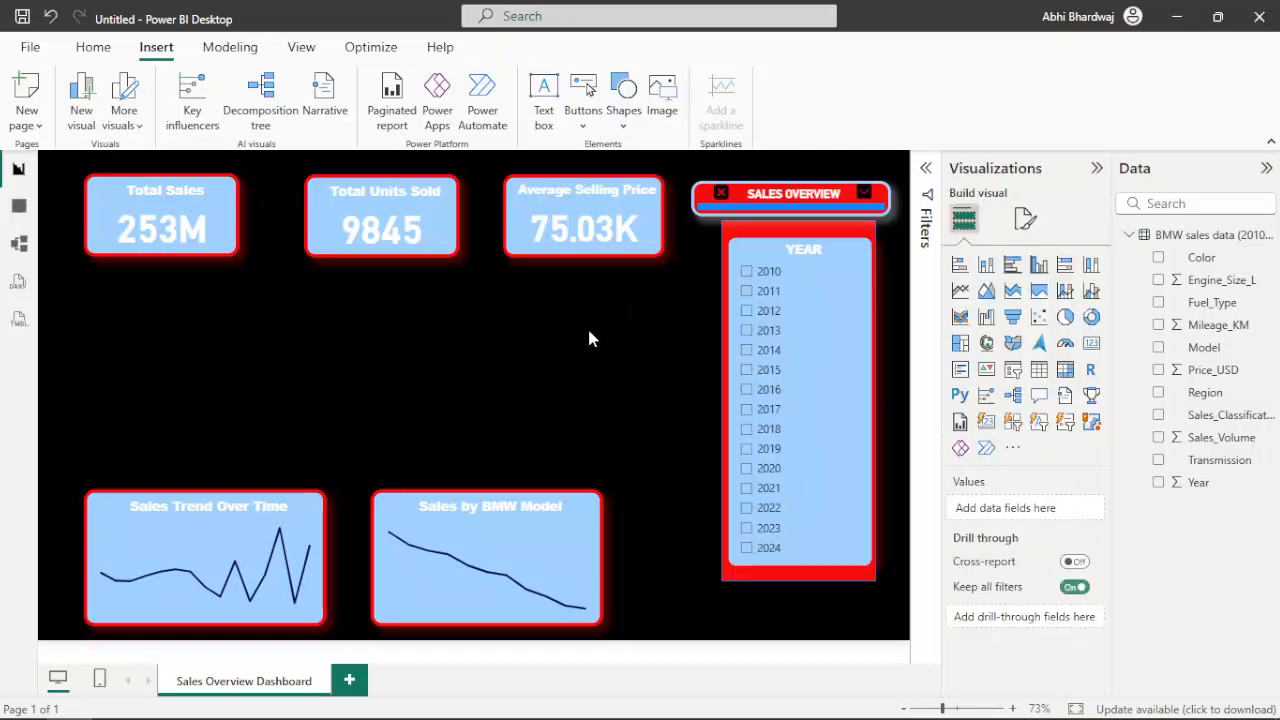
Show the Selection and Bookmarks panes and toggle Group 1, the YEAR slicer group, off and back on
{"action": "left_click", "coordinate": [753, 240]}
{"action": "left_click", "coordinate": [232, 50]}
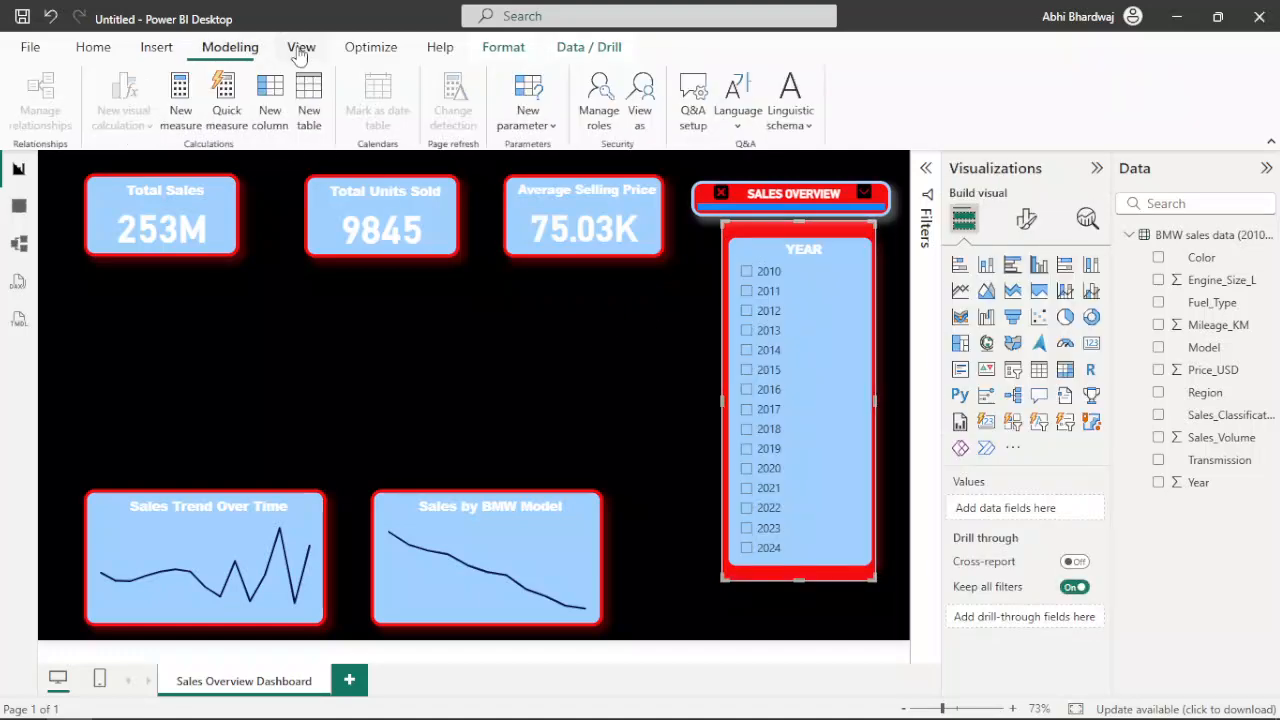
{"action": "left_click", "coordinate": [298, 50]}
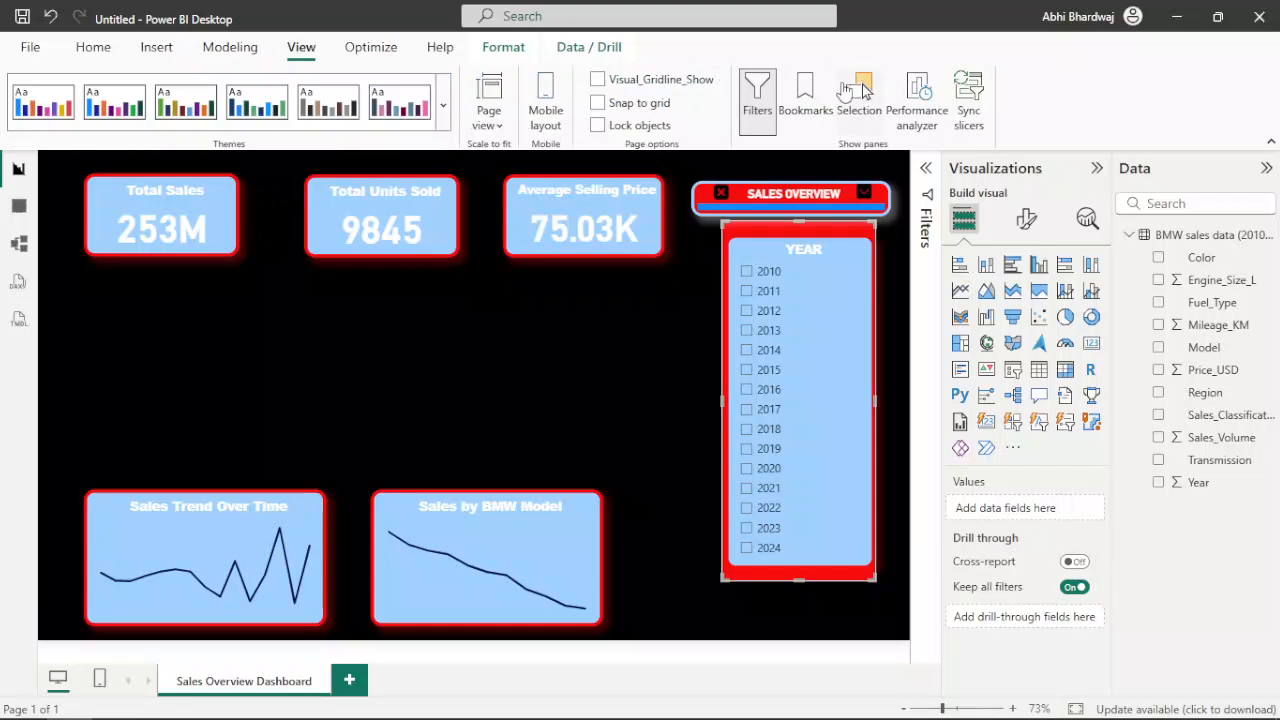
{"action": "left_click", "coordinate": [862, 95]}
{"action": "left_click", "coordinate": [805, 95]}
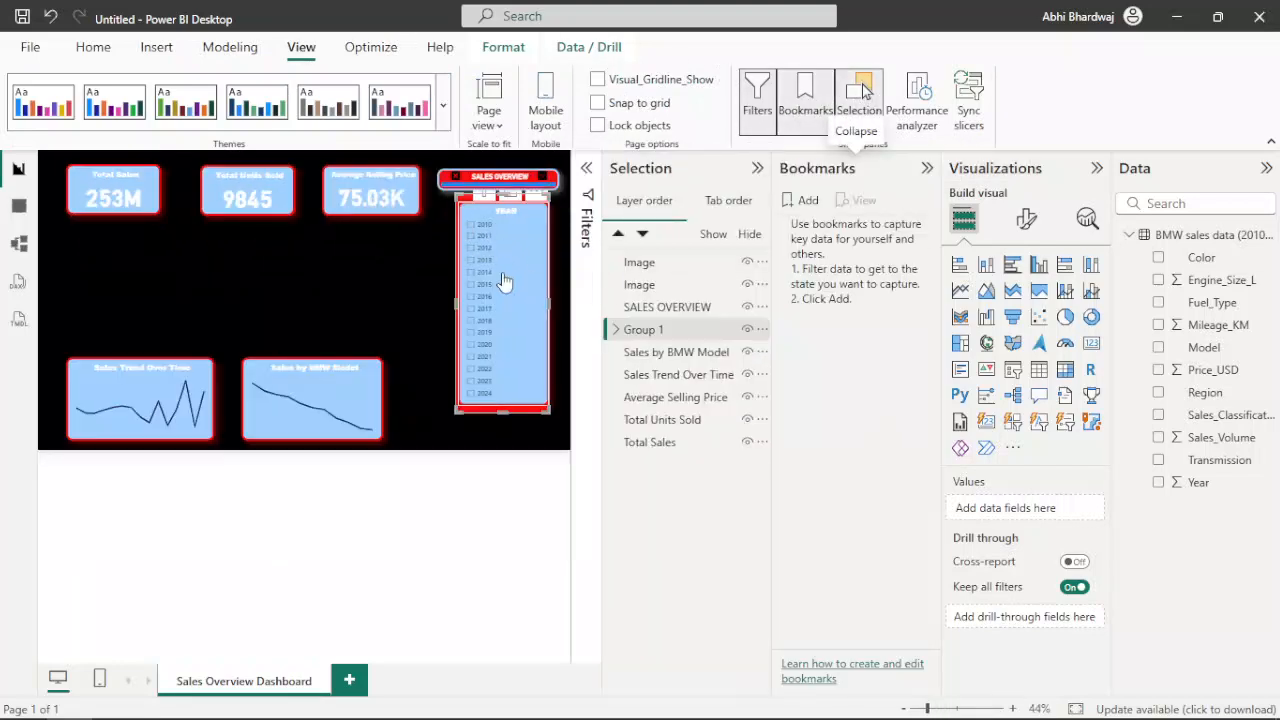
{"action": "left_click", "coordinate": [747, 330]}
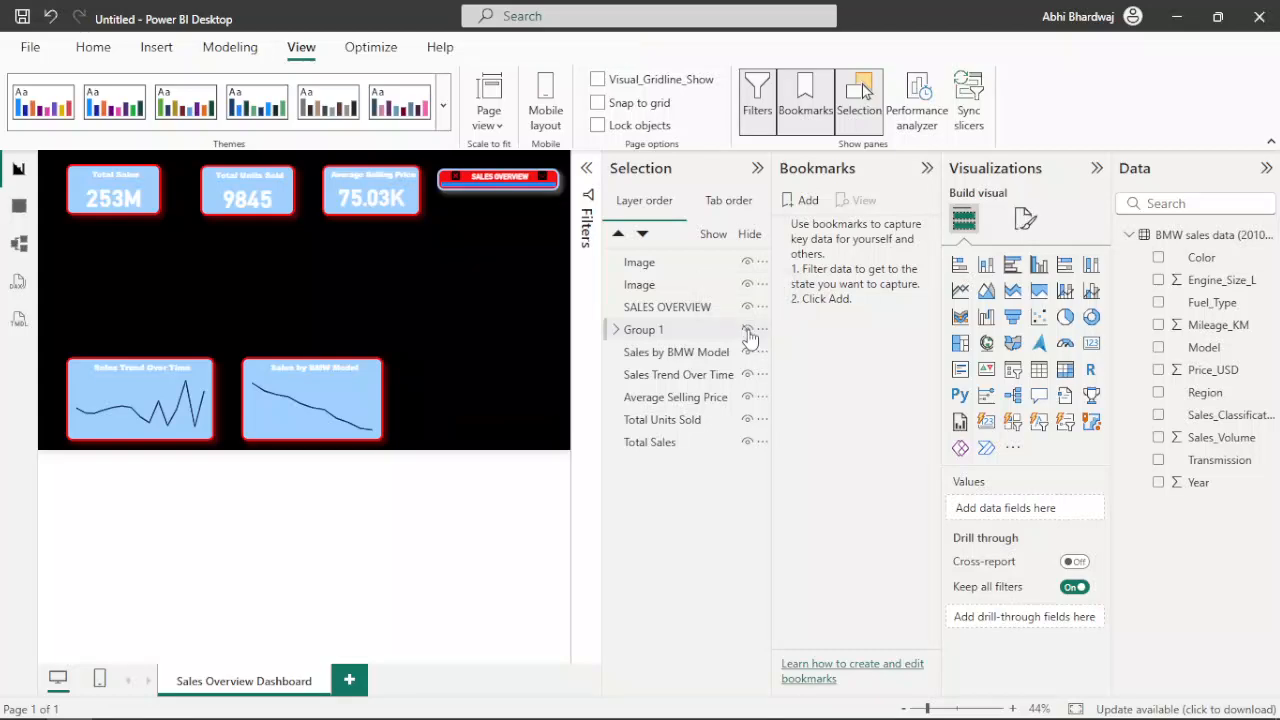
{"action": "left_click", "coordinate": [747, 330]}
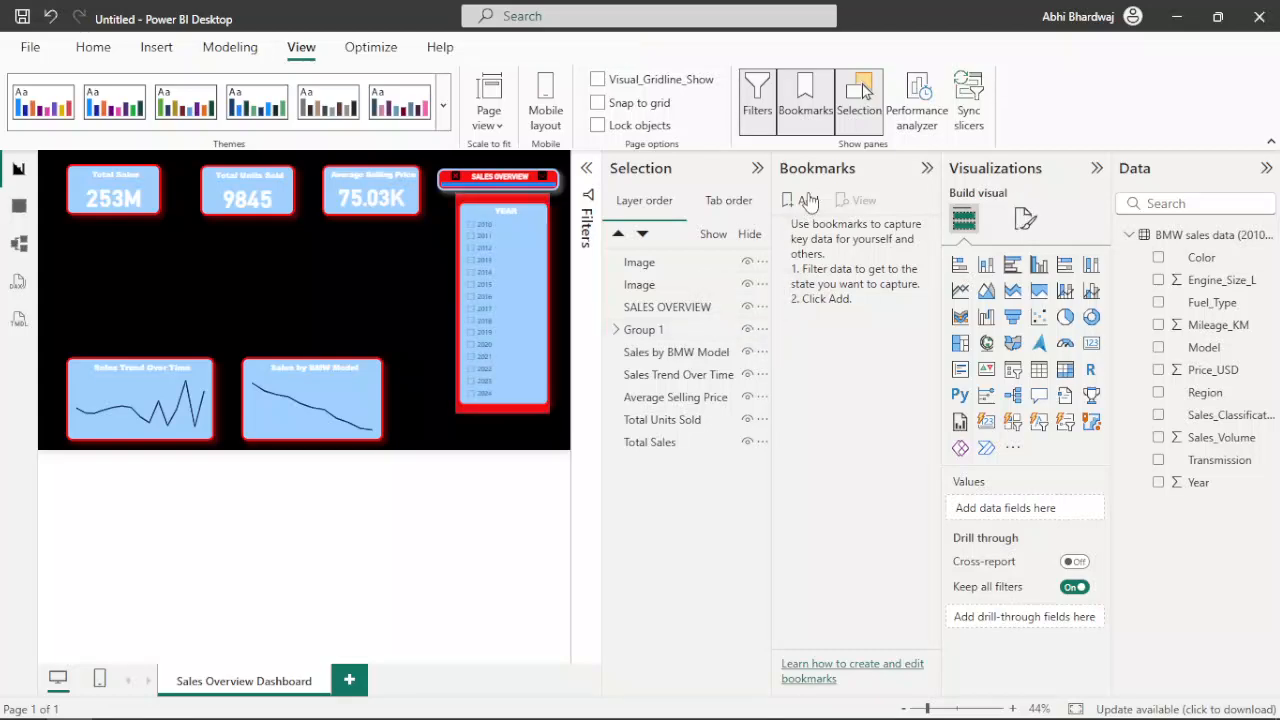
Add a bookmark and name it hide
{"action": "left_click", "coordinate": [803, 200]}
{"action": "double_click", "coordinate": [814, 233]}
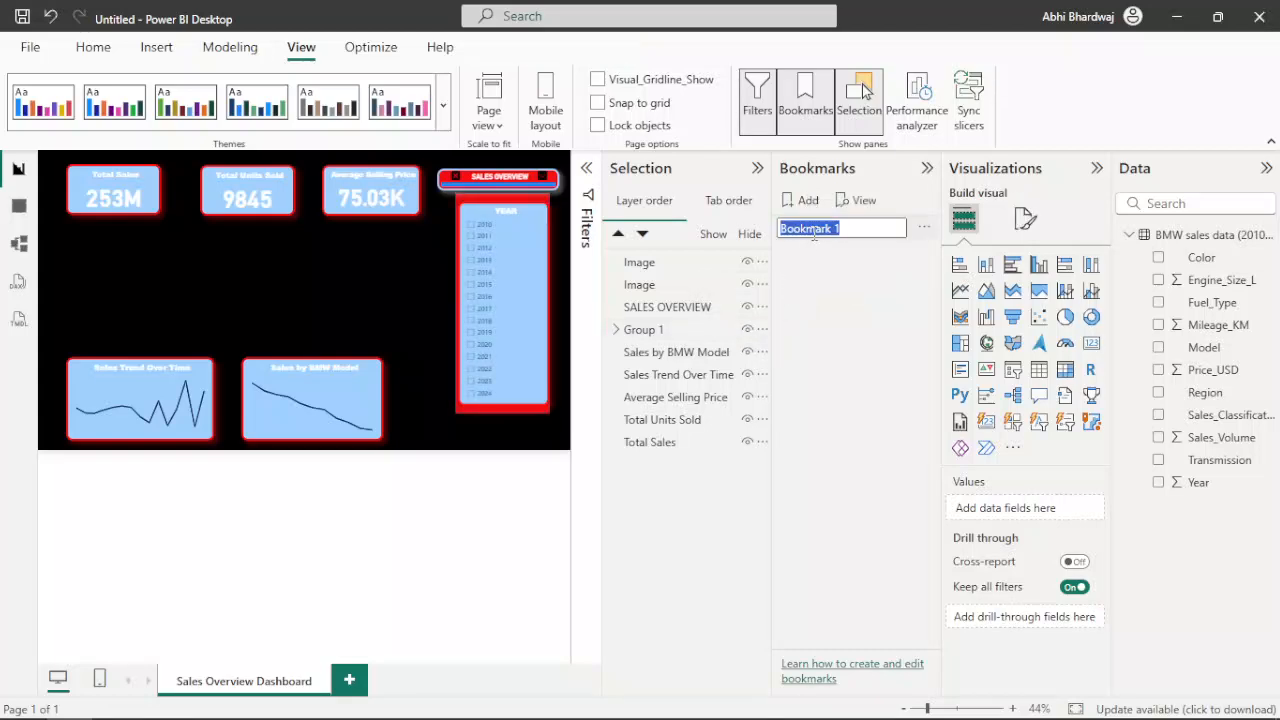
{"action": "type", "text": "hIDE"}
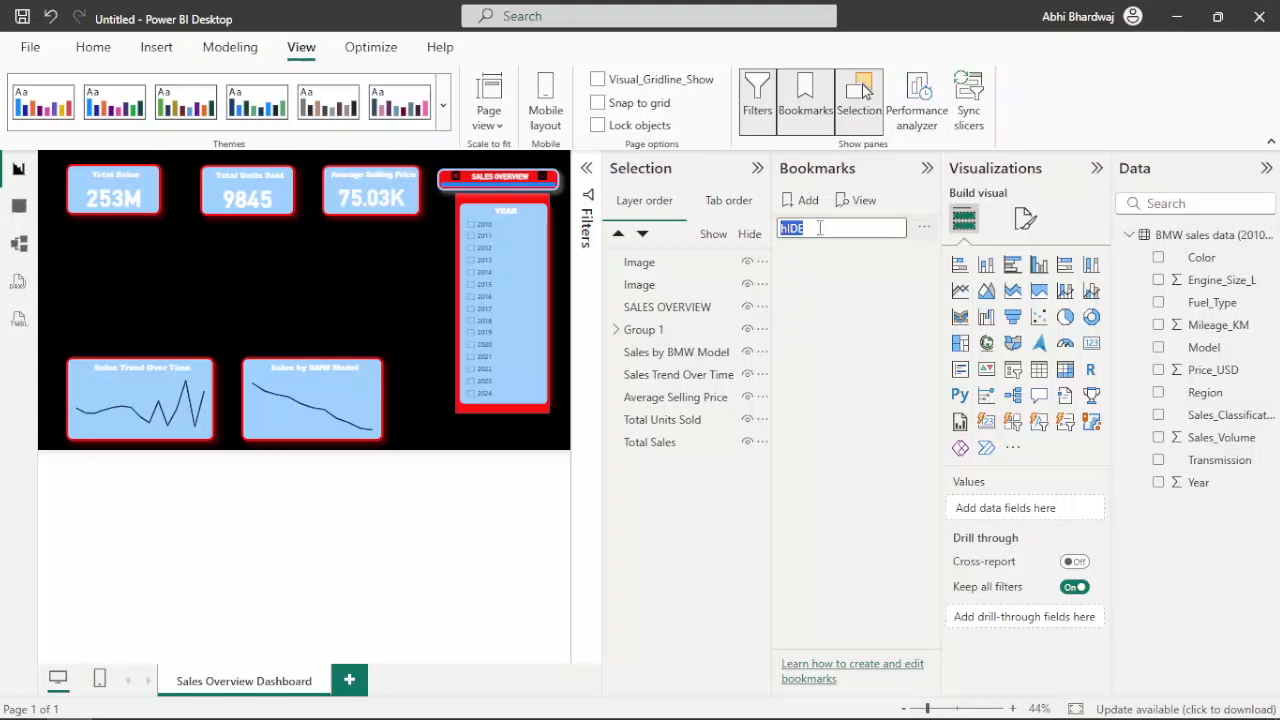
{"action": "key", "text": "Return"}
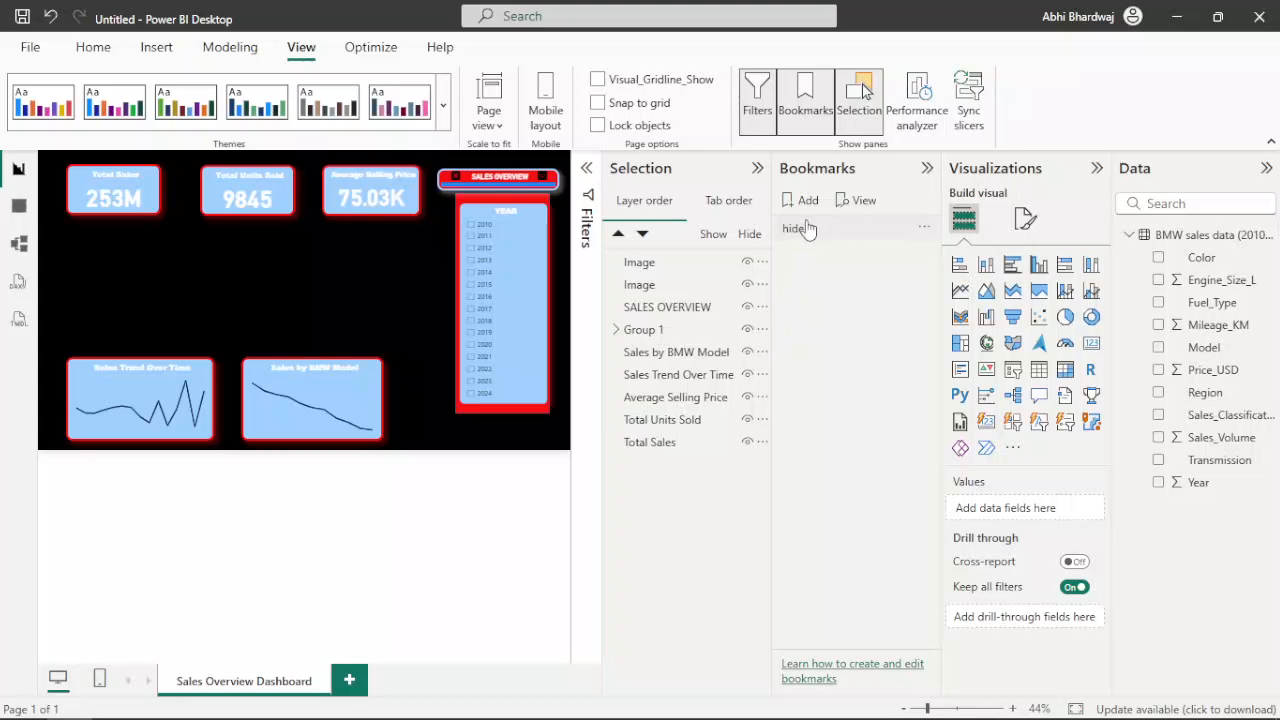
Add a second bookmark named show and update it with Group 1 visible
{"action": "left_click", "coordinate": [802, 200]}
{"action": "double_click", "coordinate": [812, 253]}
{"action": "type", "text": "show"}
{"action": "key", "text": "Return"}
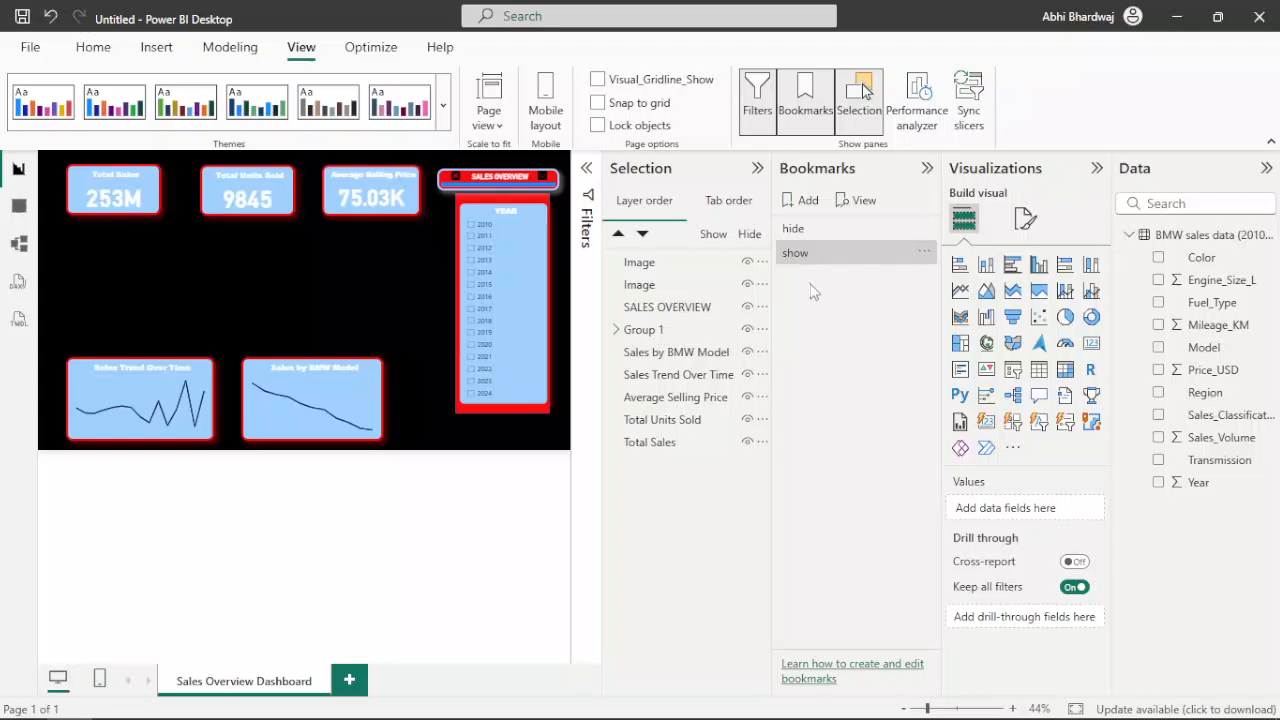
{"action": "right_click", "coordinate": [812, 256]}
{"action": "left_click", "coordinate": [831, 267]}
Hide Group 1 and update the hide bookmark with that state
{"action": "left_click", "coordinate": [747, 329]}
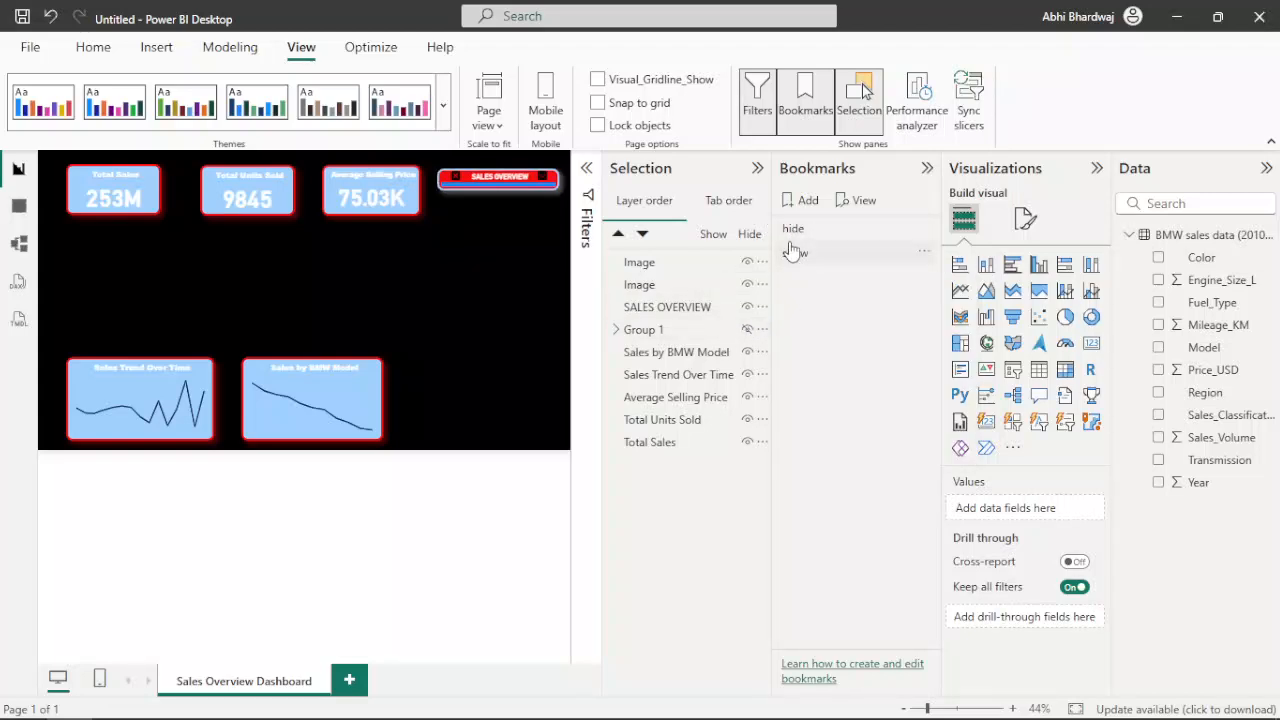
{"action": "right_click", "coordinate": [789, 237]}
{"action": "left_click", "coordinate": [824, 245]}
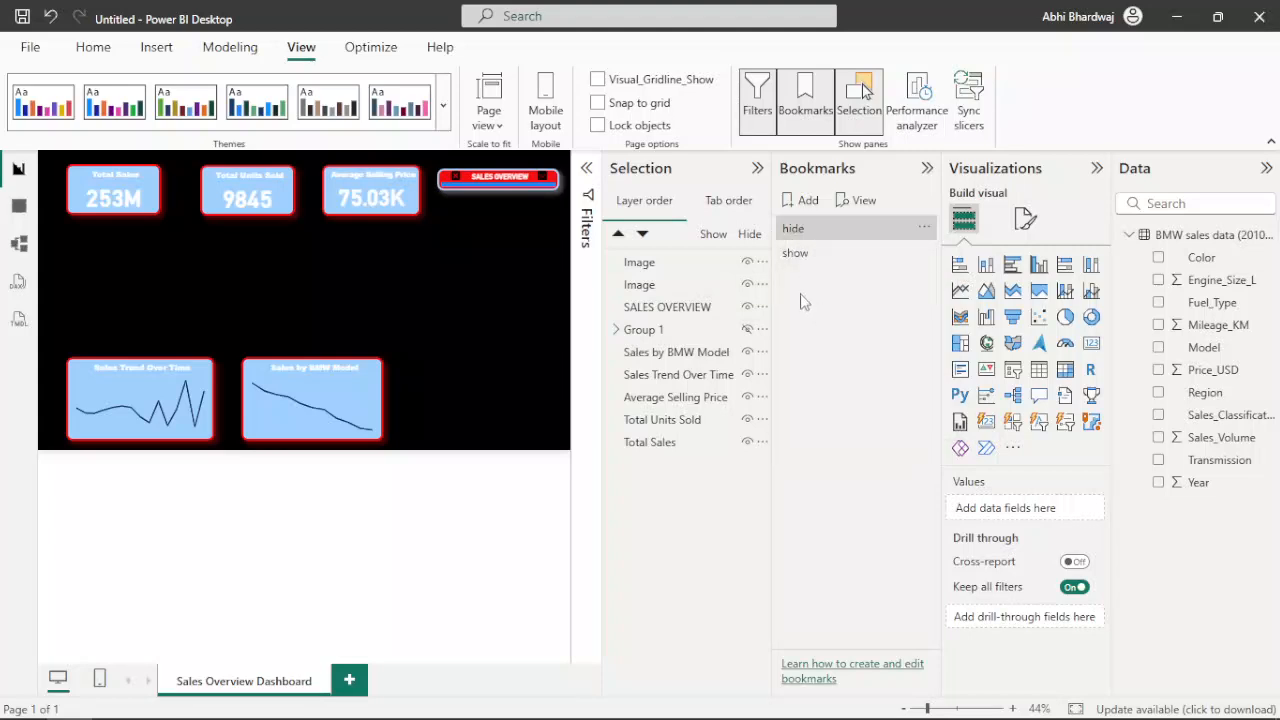
Test the hide and show bookmarks by switching between them, ending on show
{"action": "left_click", "coordinate": [800, 258]}
{"action": "left_click", "coordinate": [803, 230]}
{"action": "left_click", "coordinate": [804, 254]}
{"action": "left_click", "coordinate": [798, 232]}
{"action": "left_click", "coordinate": [797, 253]}
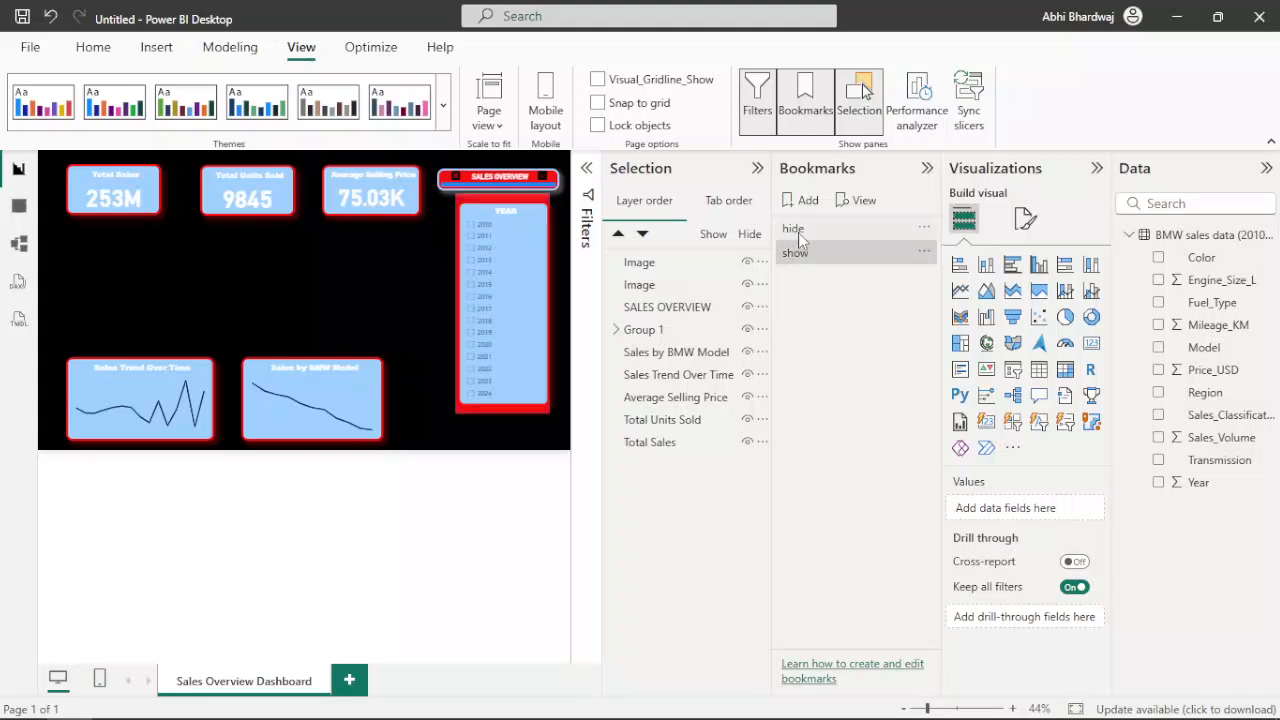
Align the cross and arrow icons on the blue strip of the SALES OVERVIEW banner, one at each end
{"action": "left_click", "coordinate": [927, 168]}
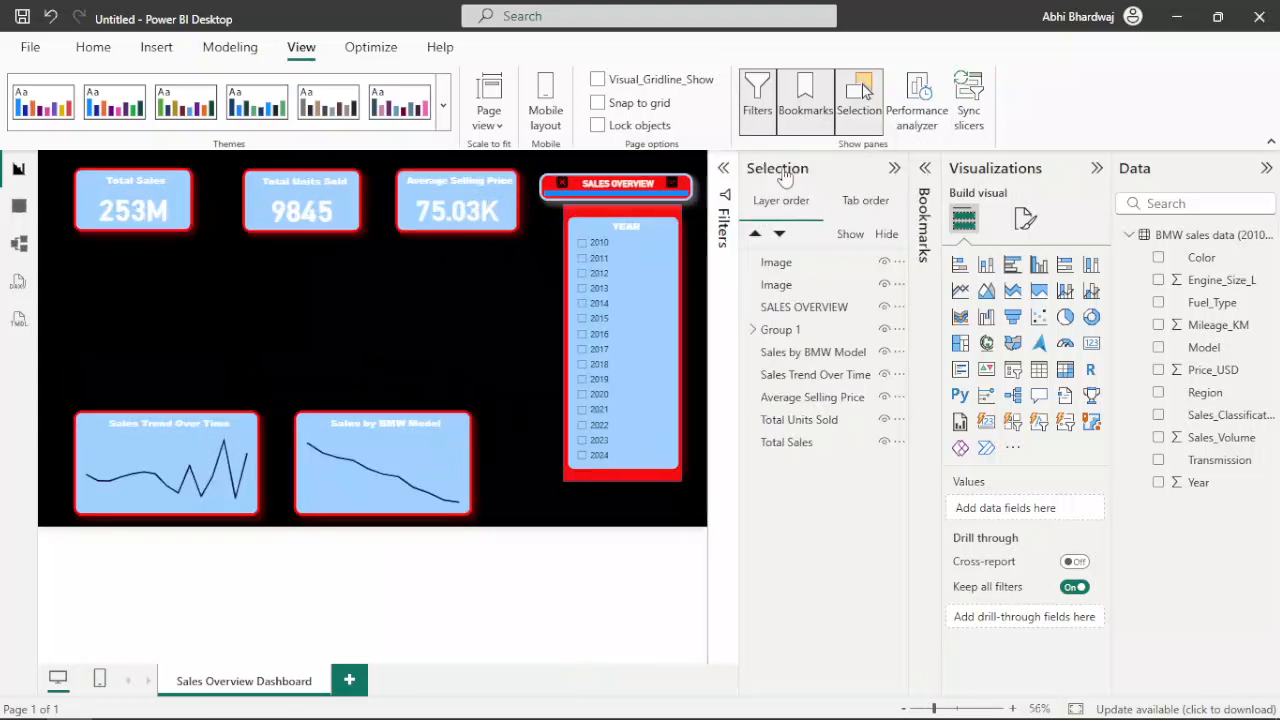
{"action": "left_click", "coordinate": [889, 172]}
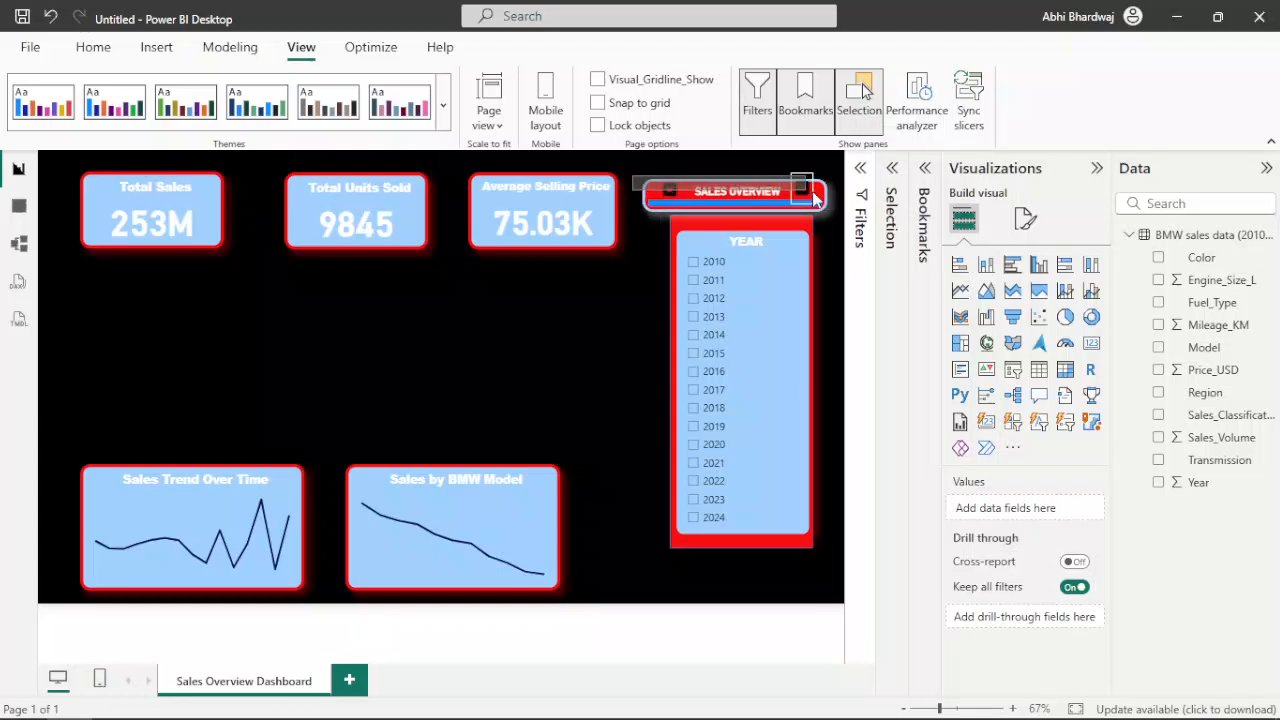
{"action": "left_click", "coordinate": [682, 195]}
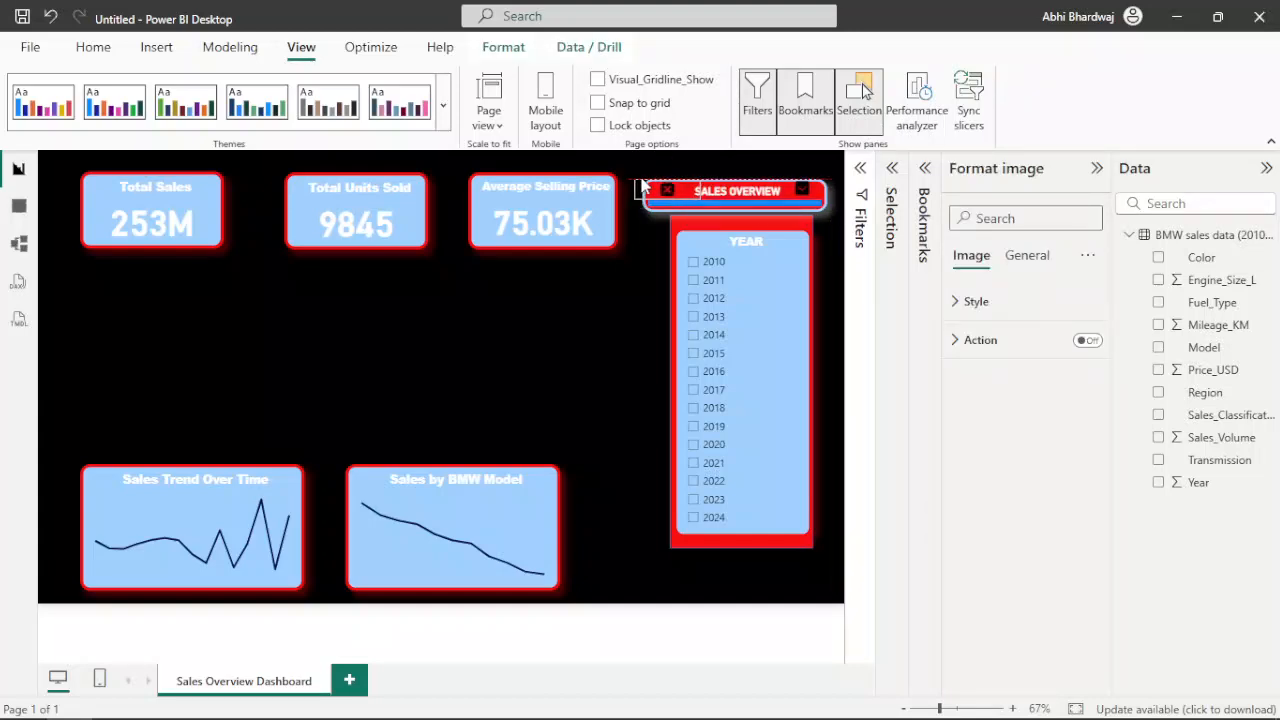
{"action": "left_click", "coordinate": [641, 209]}
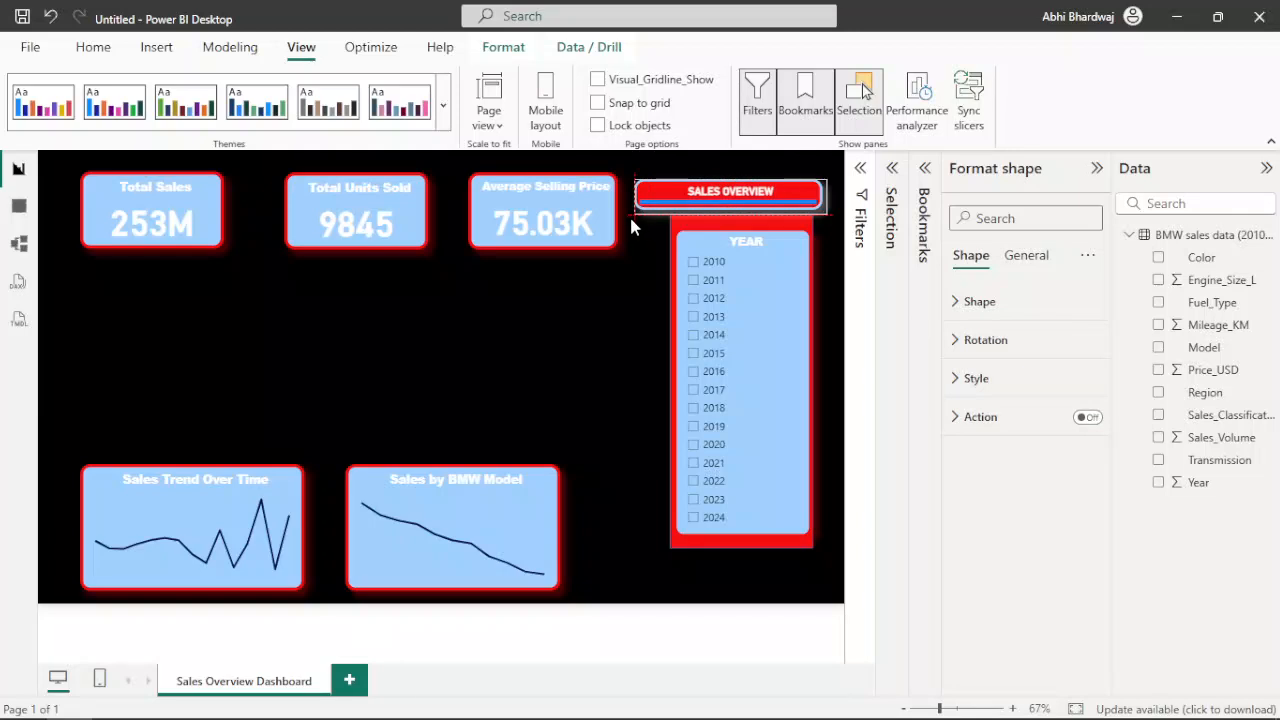
{"action": "left_click", "coordinate": [621, 243]}
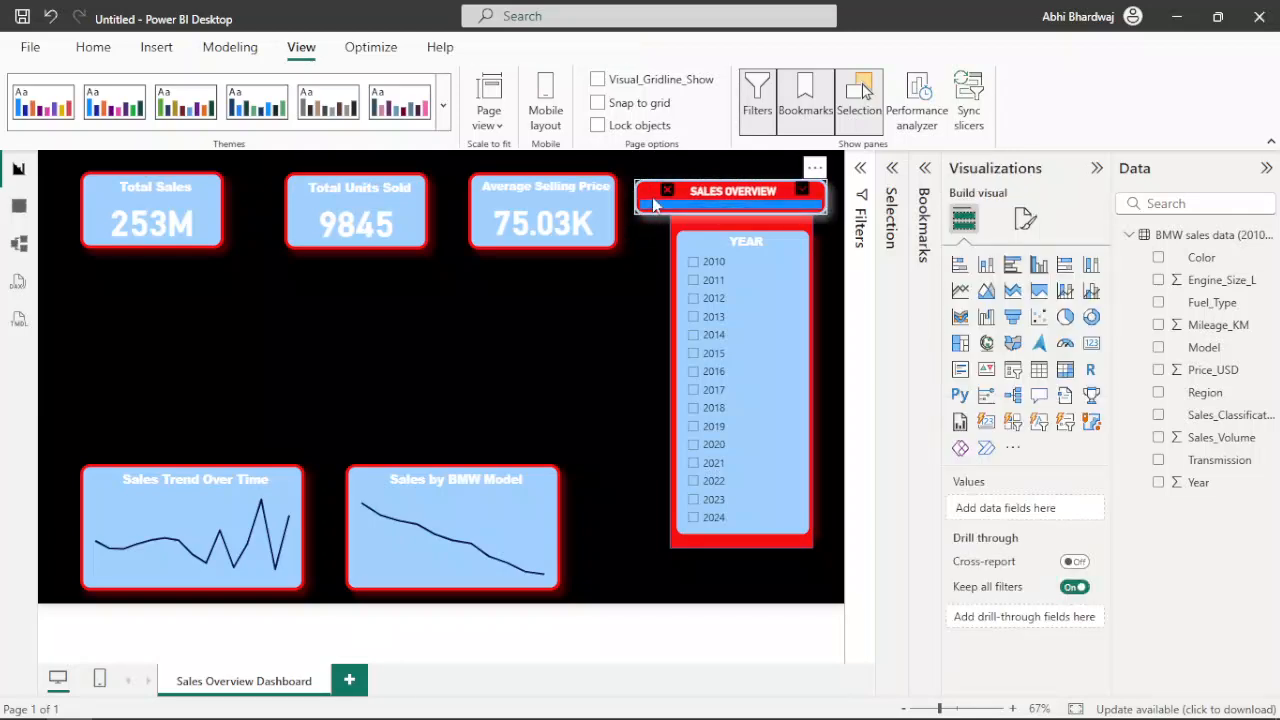
{"action": "left_click", "coordinate": [657, 202]}
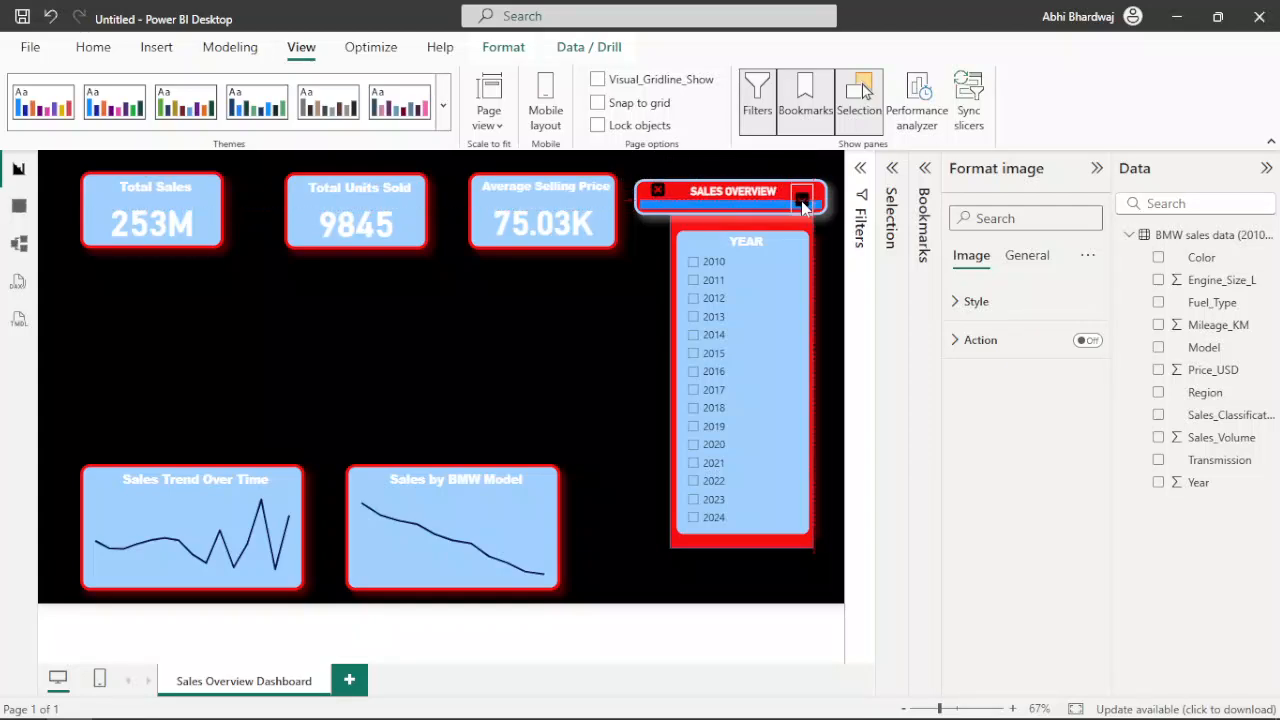
{"action": "left_click_drag", "start_coordinate": [658, 203], "coordinate": [658, 217]}
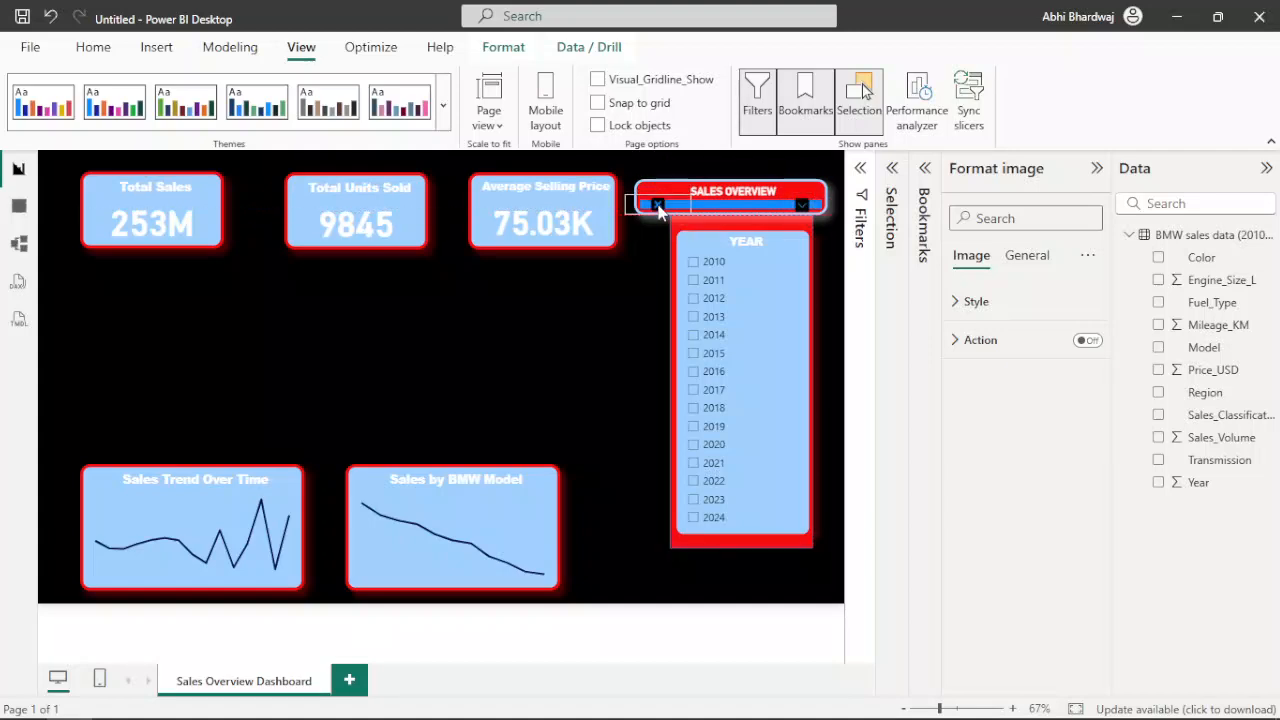
{"action": "left_click", "coordinate": [633, 276]}
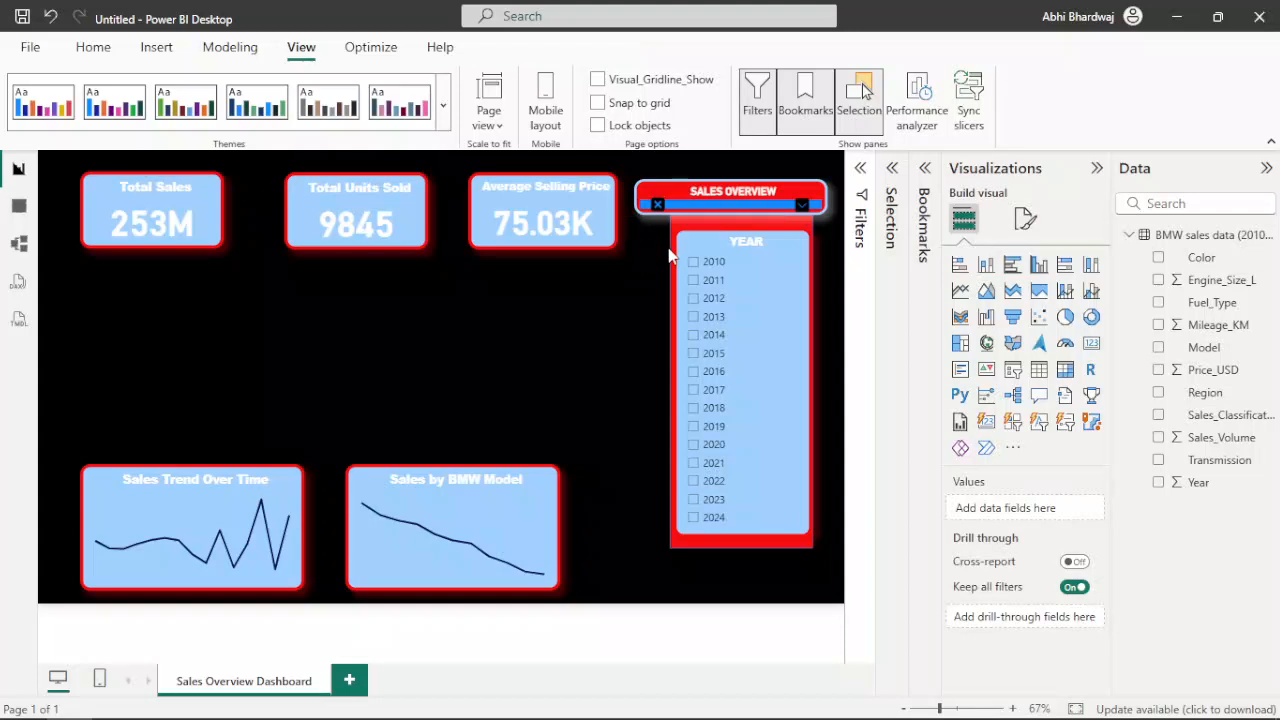
Enable the cross icon's action with type Bookmark and link it to the hide bookmark
{"action": "left_click", "coordinate": [660, 207]}
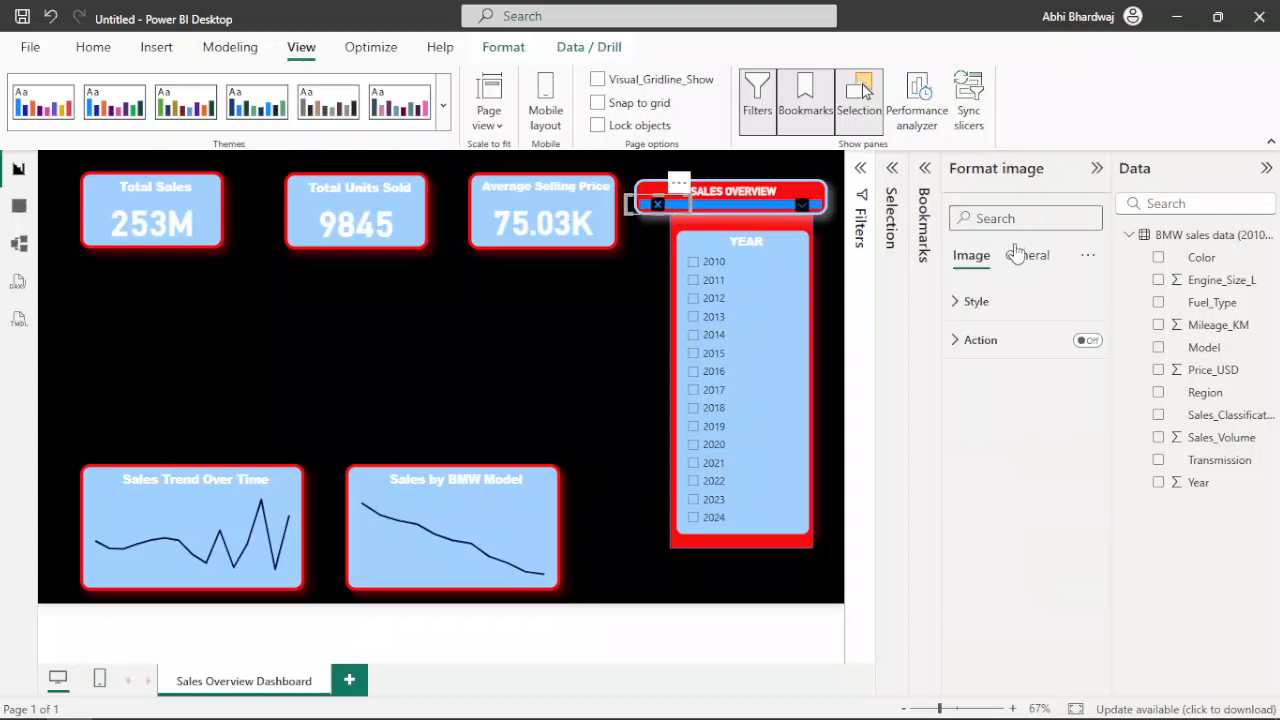
{"action": "left_click", "coordinate": [1102, 342]}
{"action": "left_click", "coordinate": [1004, 345]}
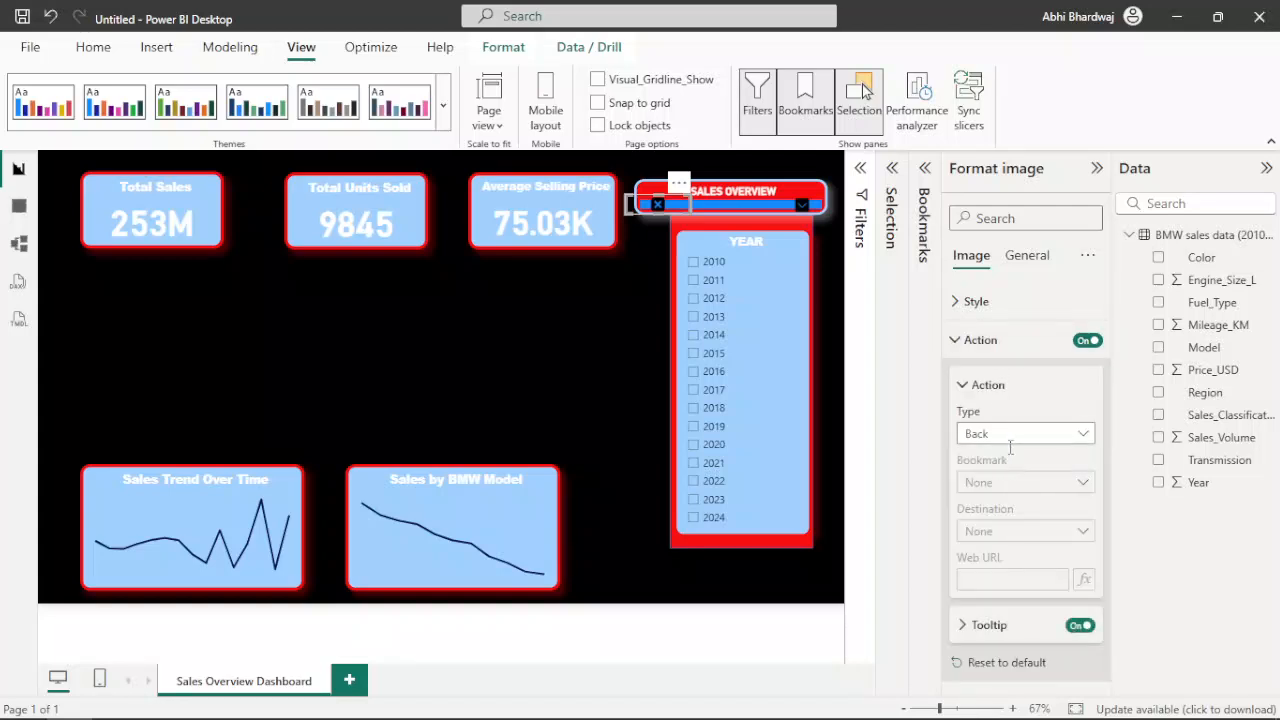
{"action": "left_click", "coordinate": [1022, 436]}
{"action": "left_click", "coordinate": [989, 479]}
{"action": "left_click", "coordinate": [1010, 482]}
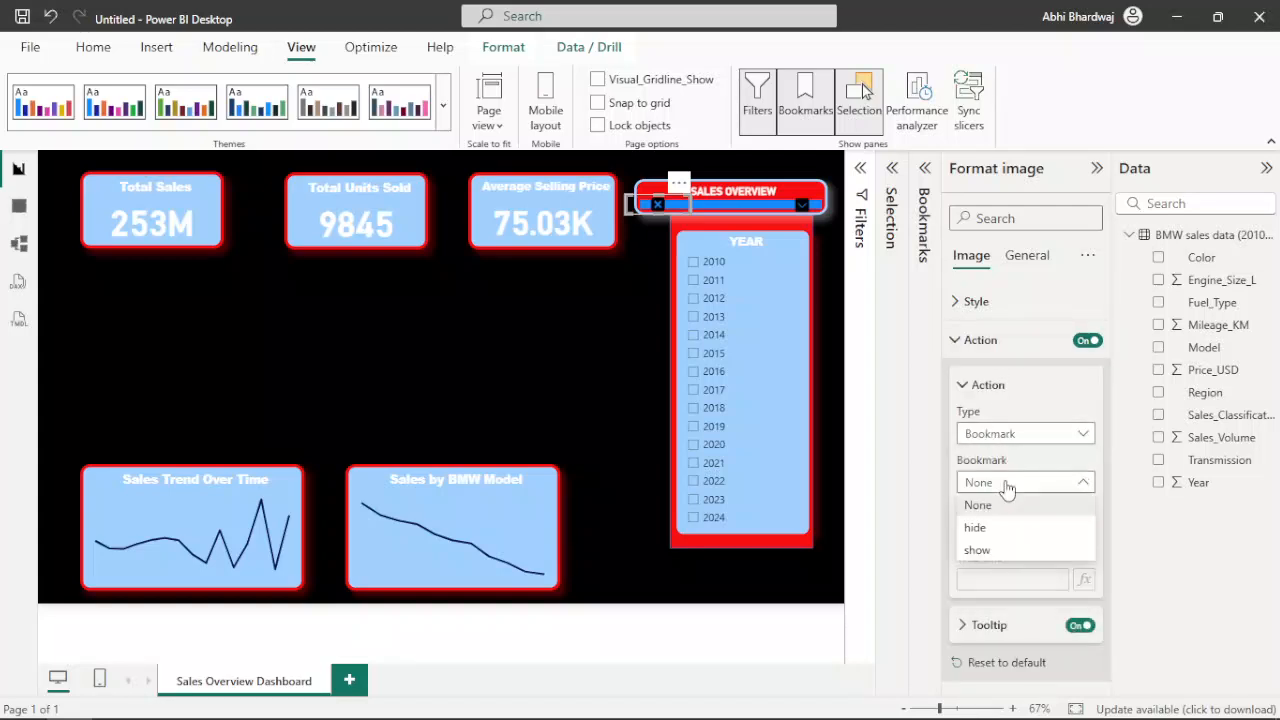
{"action": "left_click", "coordinate": [1005, 503]}
Enable the arrow icon's action with type Bookmark and link it to the show bookmark
{"action": "left_click", "coordinate": [801, 205]}
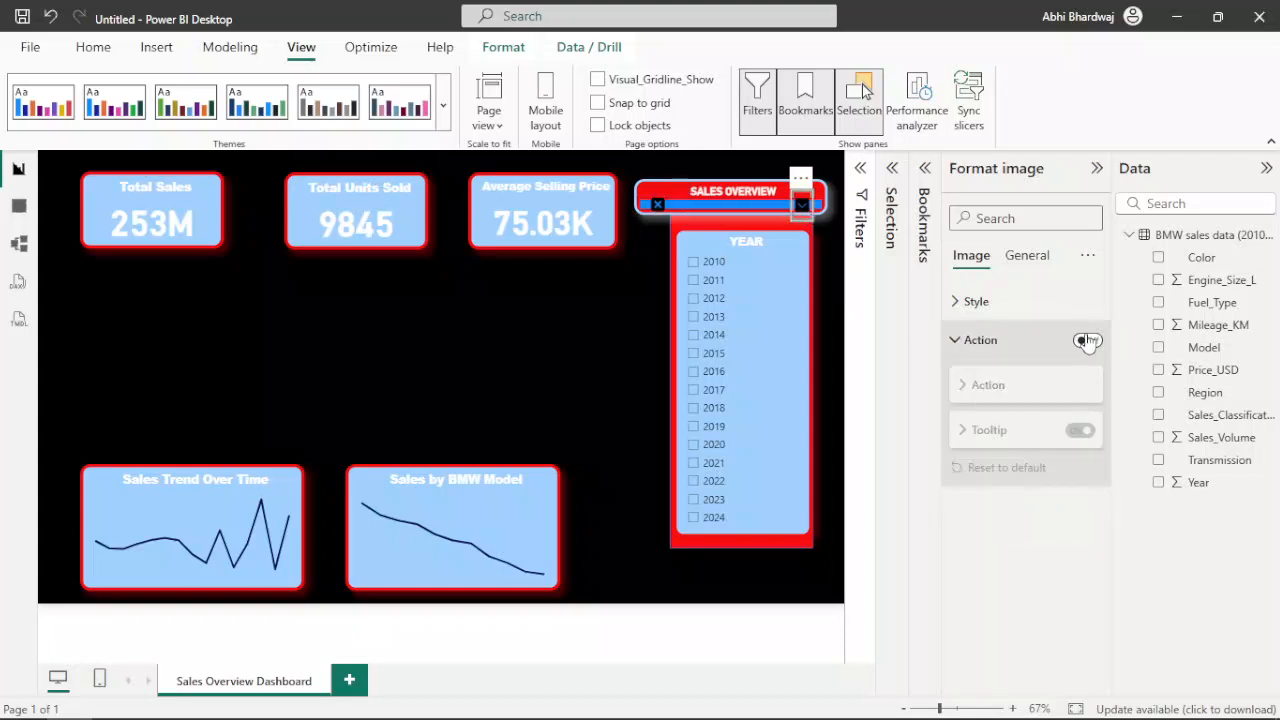
{"action": "left_click", "coordinate": [1025, 382]}
{"action": "left_click", "coordinate": [995, 443]}
{"action": "left_click", "coordinate": [995, 474]}
{"action": "left_click", "coordinate": [997, 482]}
{"action": "left_click", "coordinate": [1008, 550]}
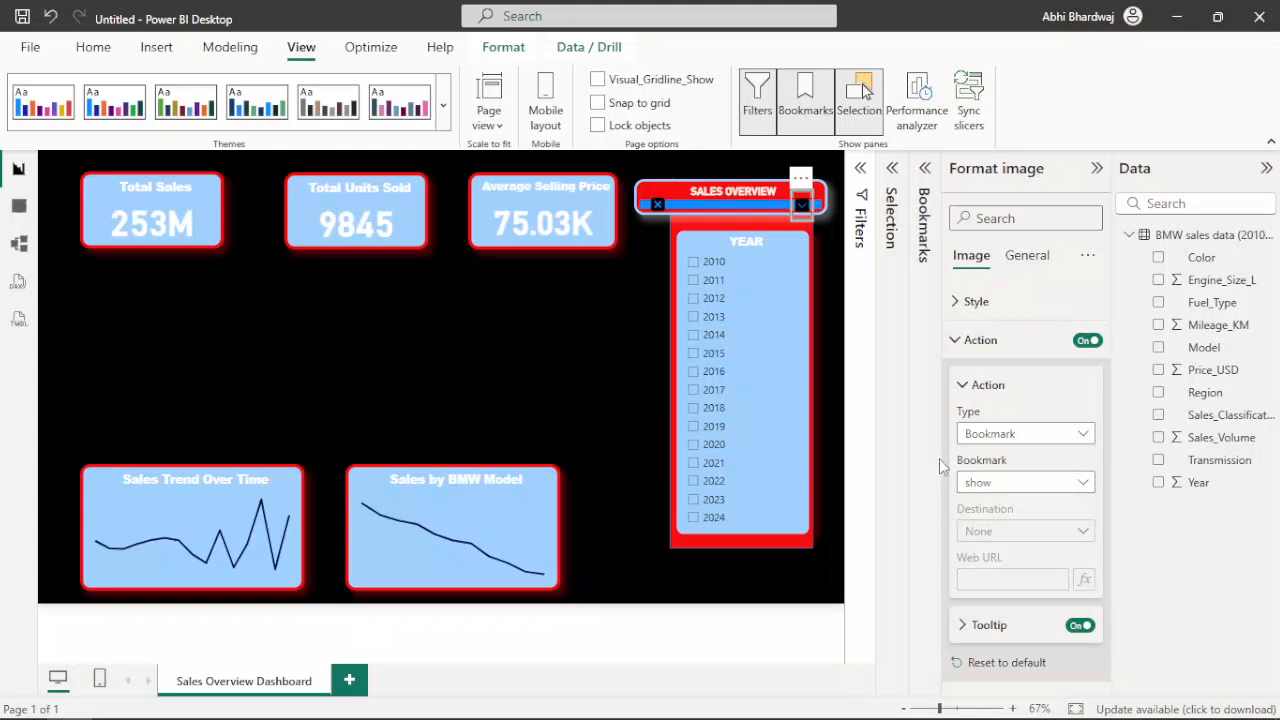
Test the cross and arrow icons by hiding and showing the year slicer twice
{"action": "left_click", "coordinate": [1097, 168]}
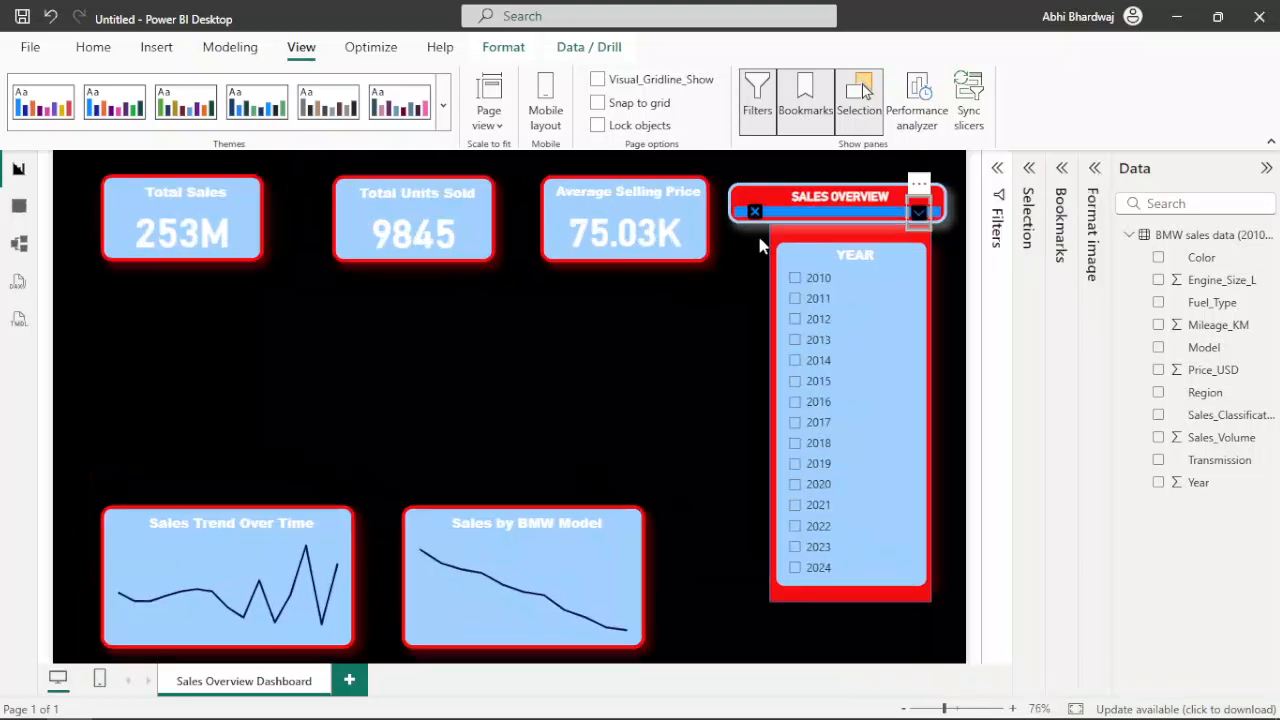
{"action": "left_click", "coordinate": [757, 216]}
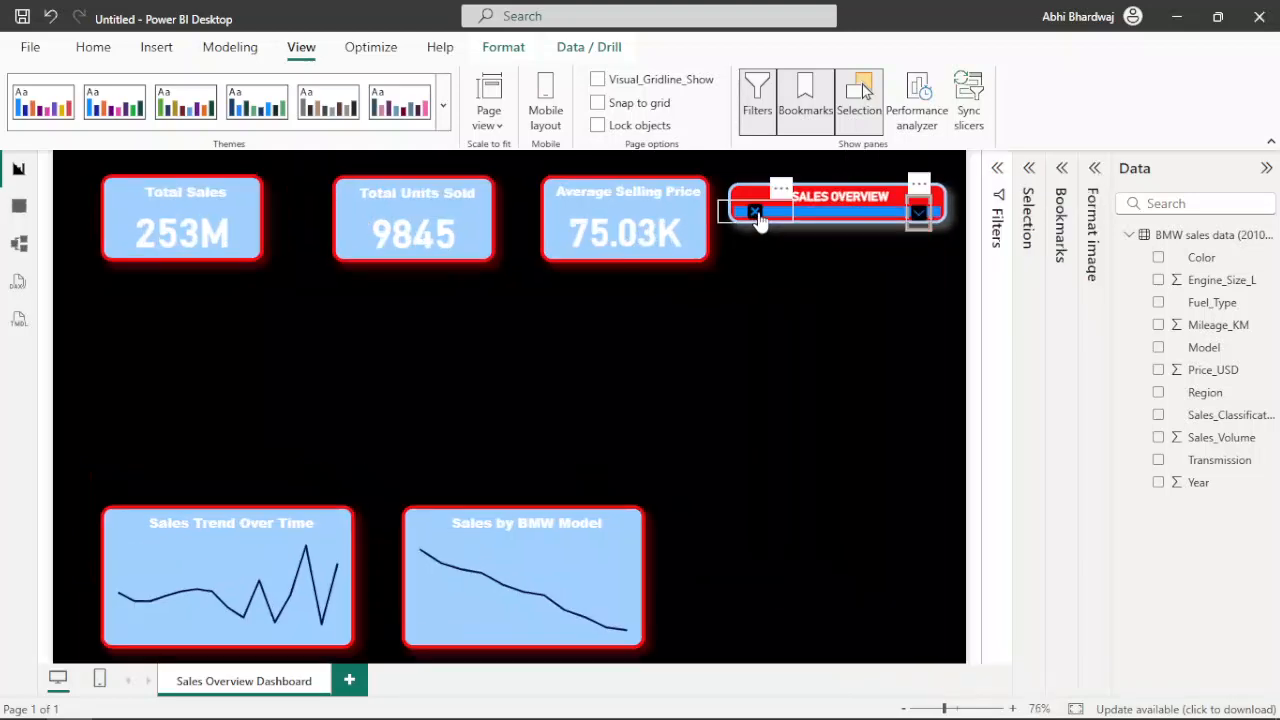
{"action": "left_click", "coordinate": [920, 214]}
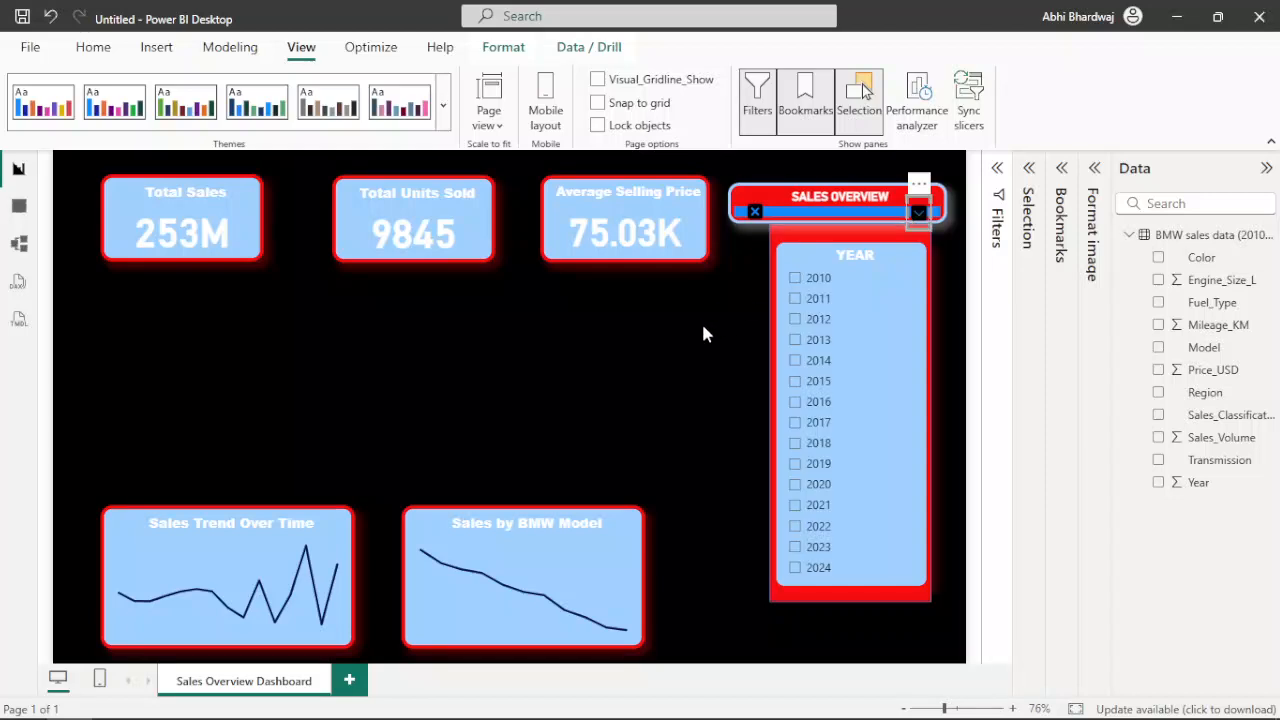
{"action": "left_click", "coordinate": [756, 214]}
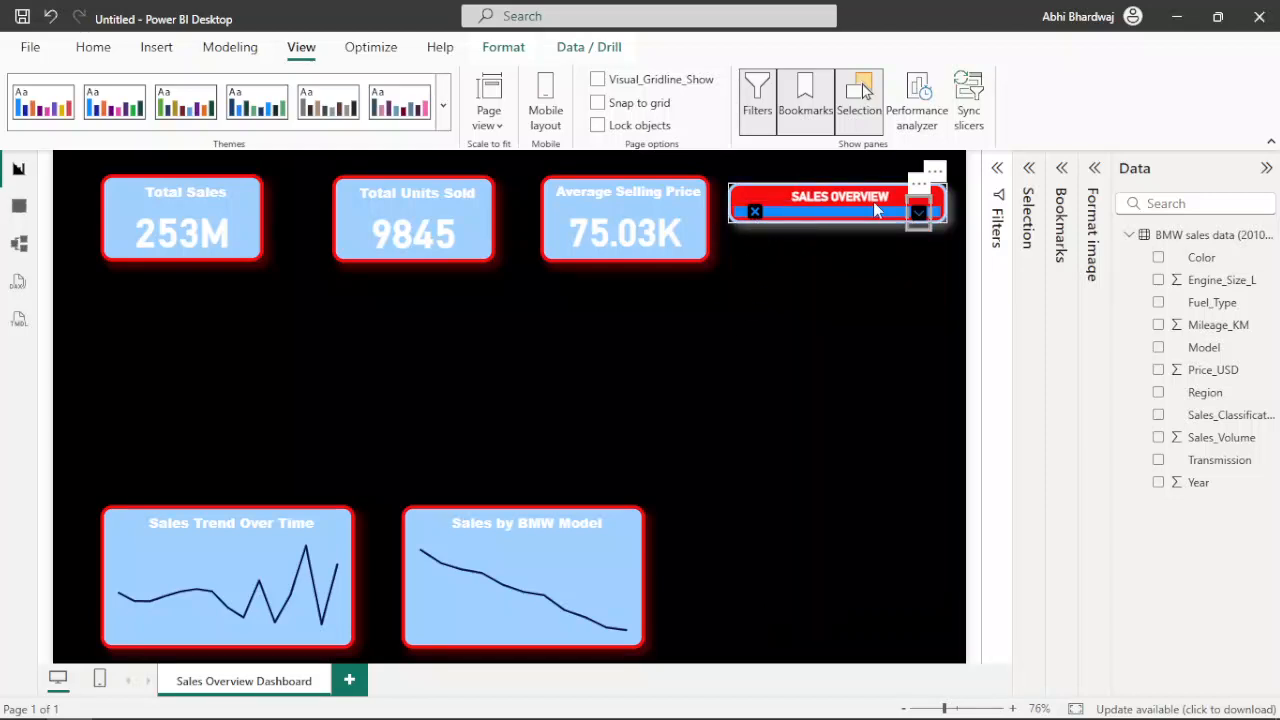
{"action": "left_click", "coordinate": [916, 213]}
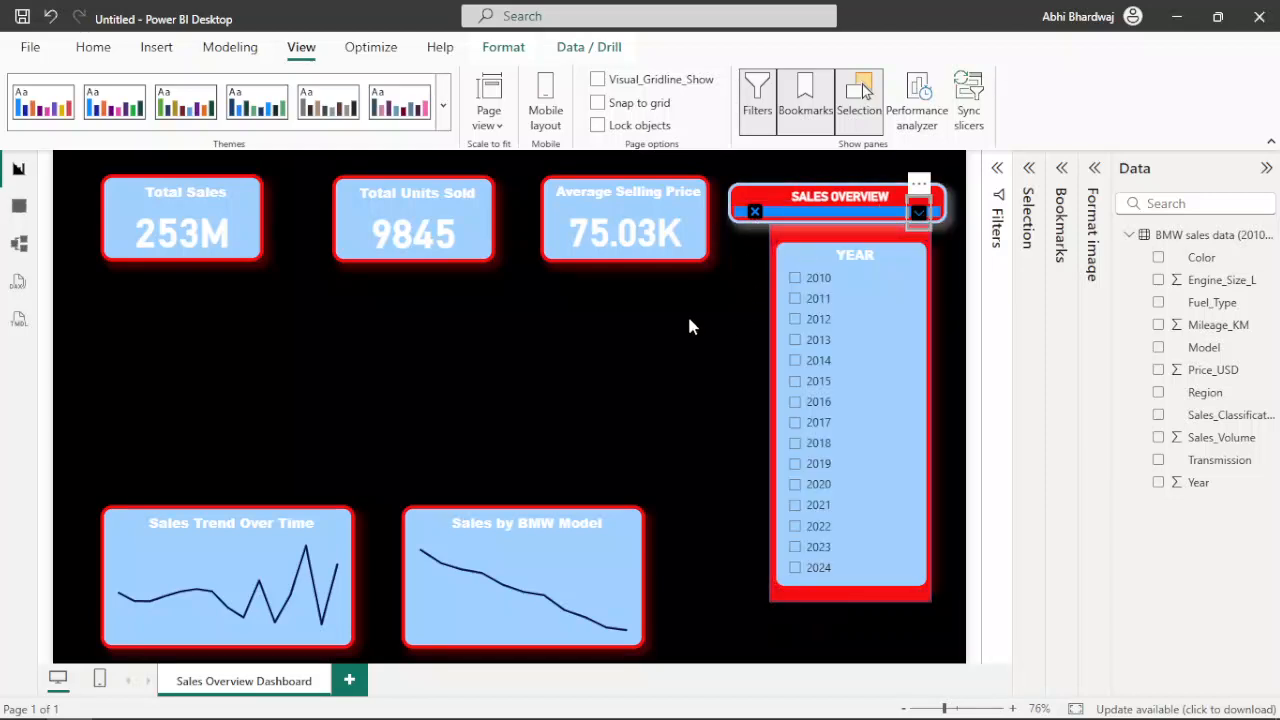
Insert the BMW logo image images__86_-removebg-preview (1).png from Downloads onto the page
{"action": "left_click", "coordinate": [689, 326]}
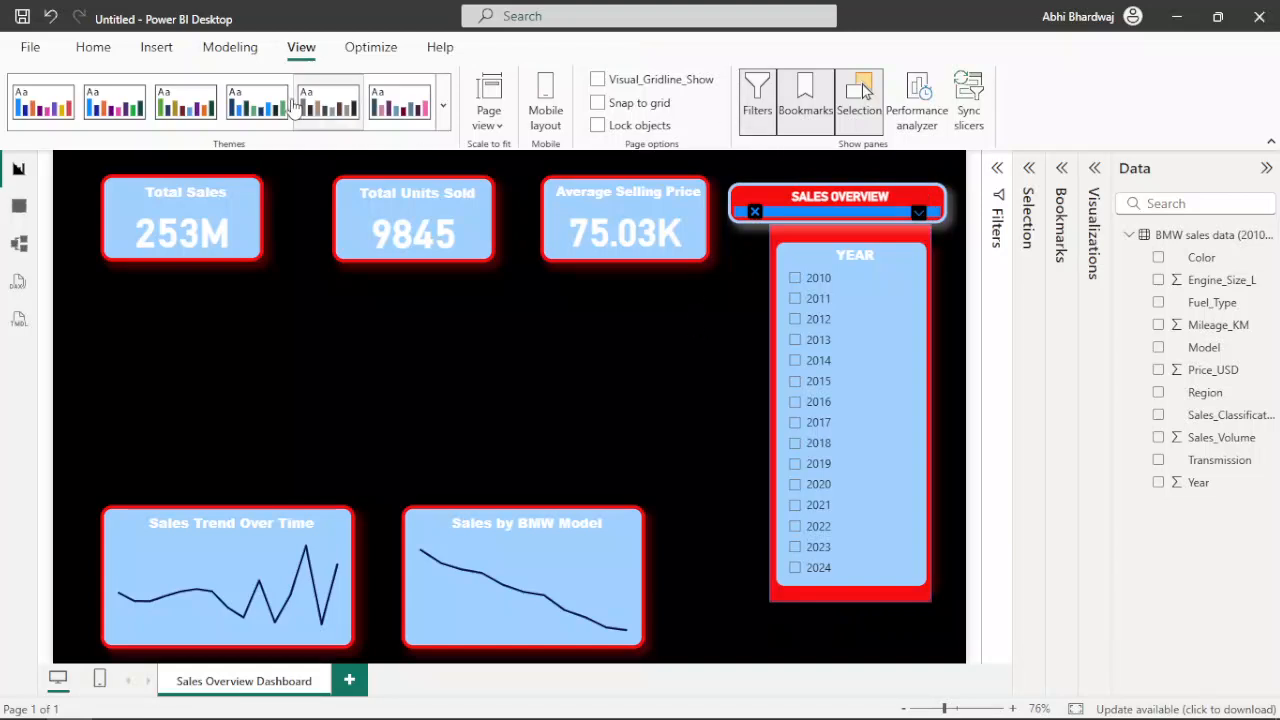
{"action": "left_click", "coordinate": [93, 47]}
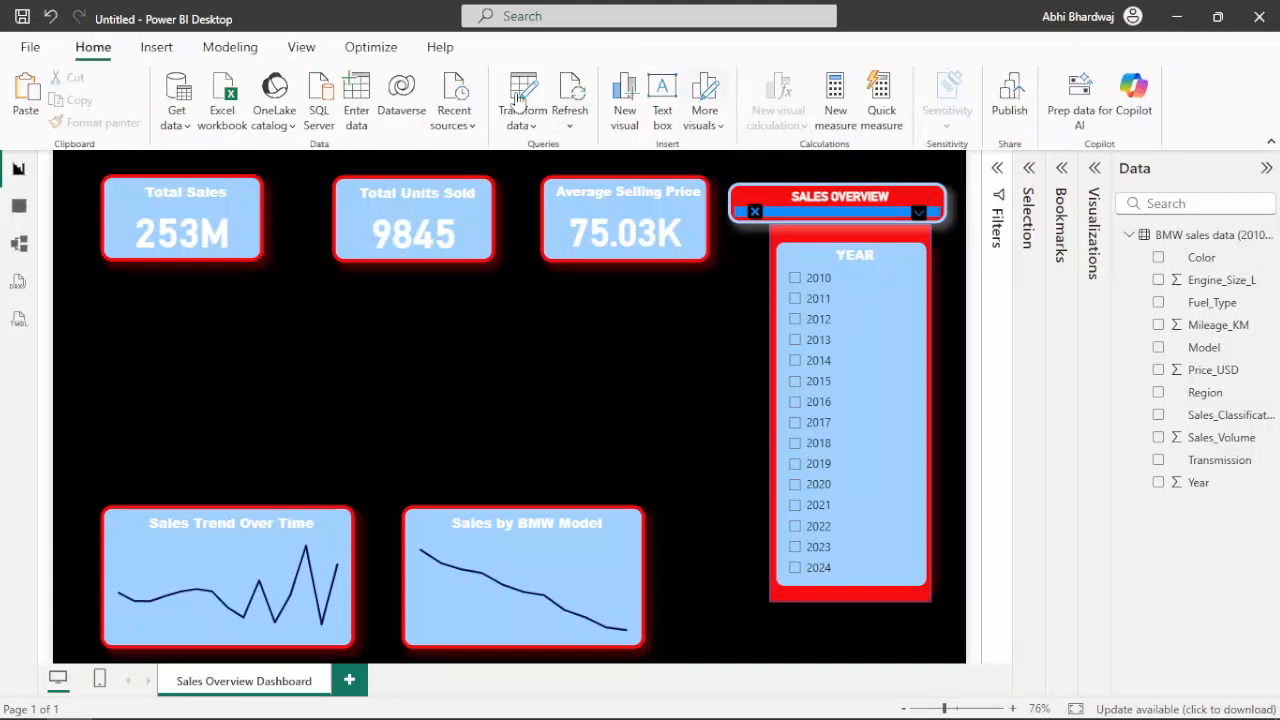
{"action": "left_click", "coordinate": [156, 47]}
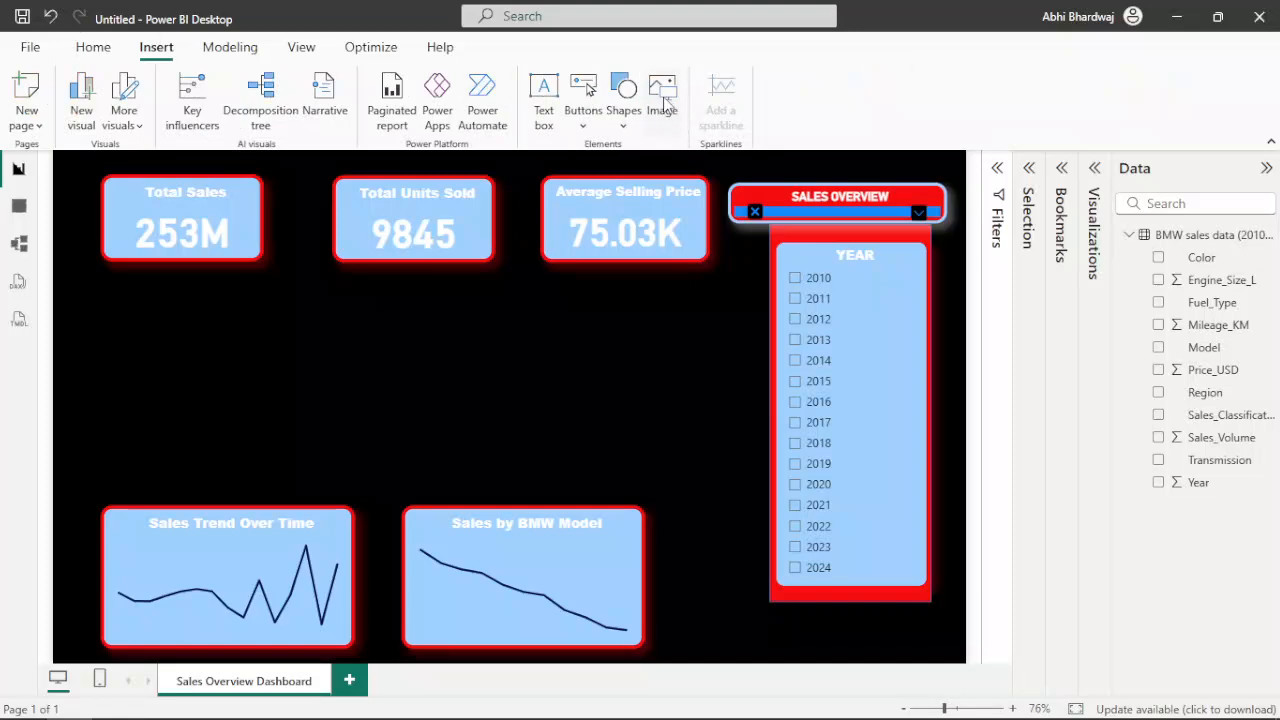
{"action": "left_click", "coordinate": [665, 103]}
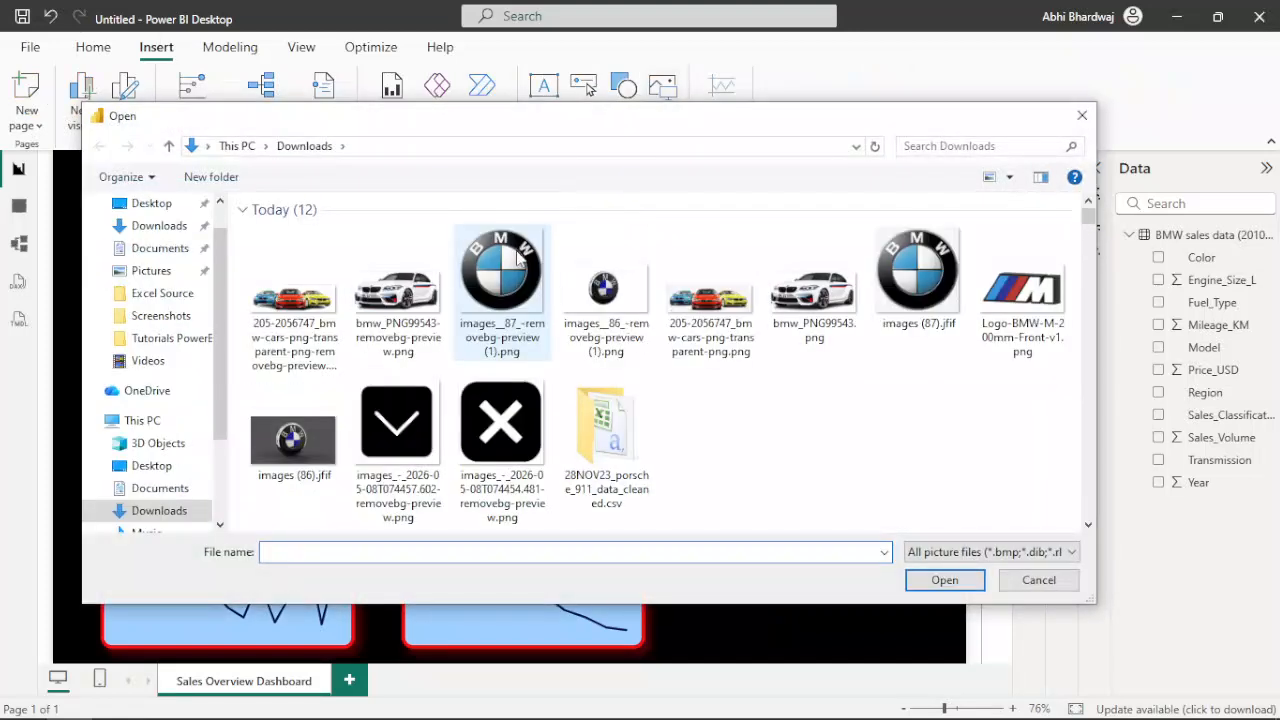
{"action": "double_click", "coordinate": [617, 288]}
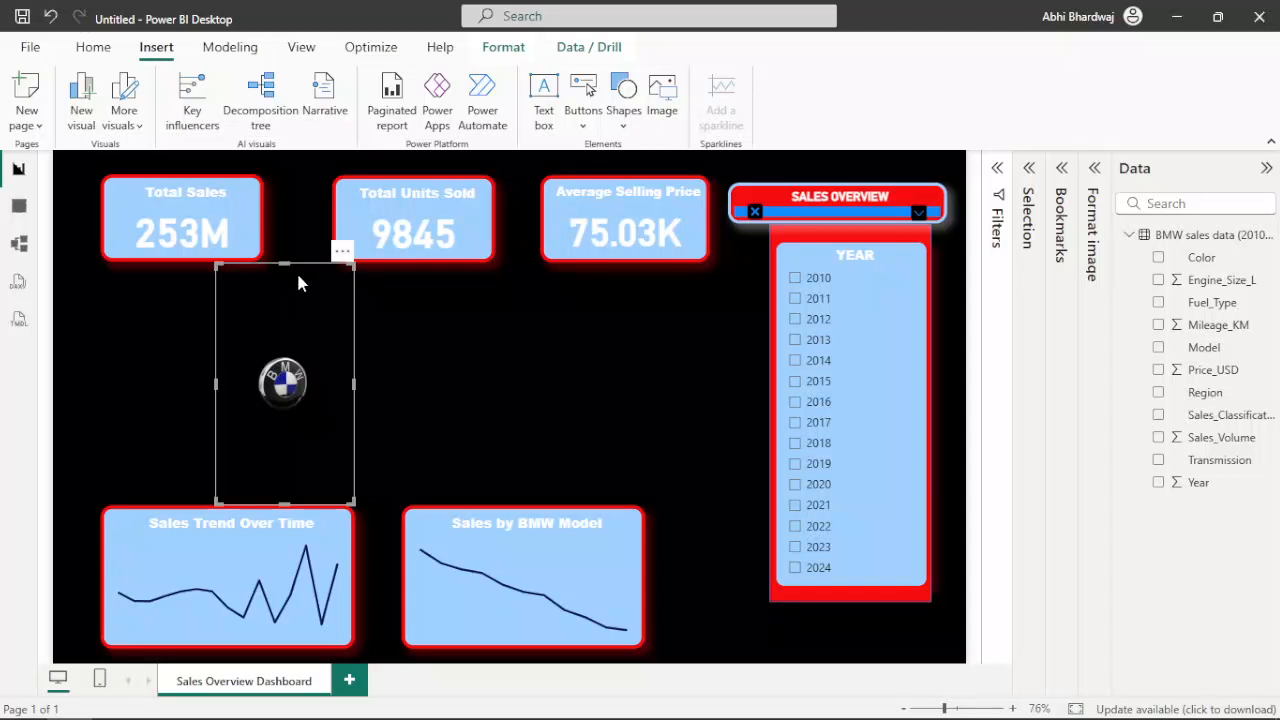
Try the resized BMW logo over the middle of the year slicer
{"action": "left_click_drag", "start_coordinate": [349, 268], "coordinate": [300, 357]}
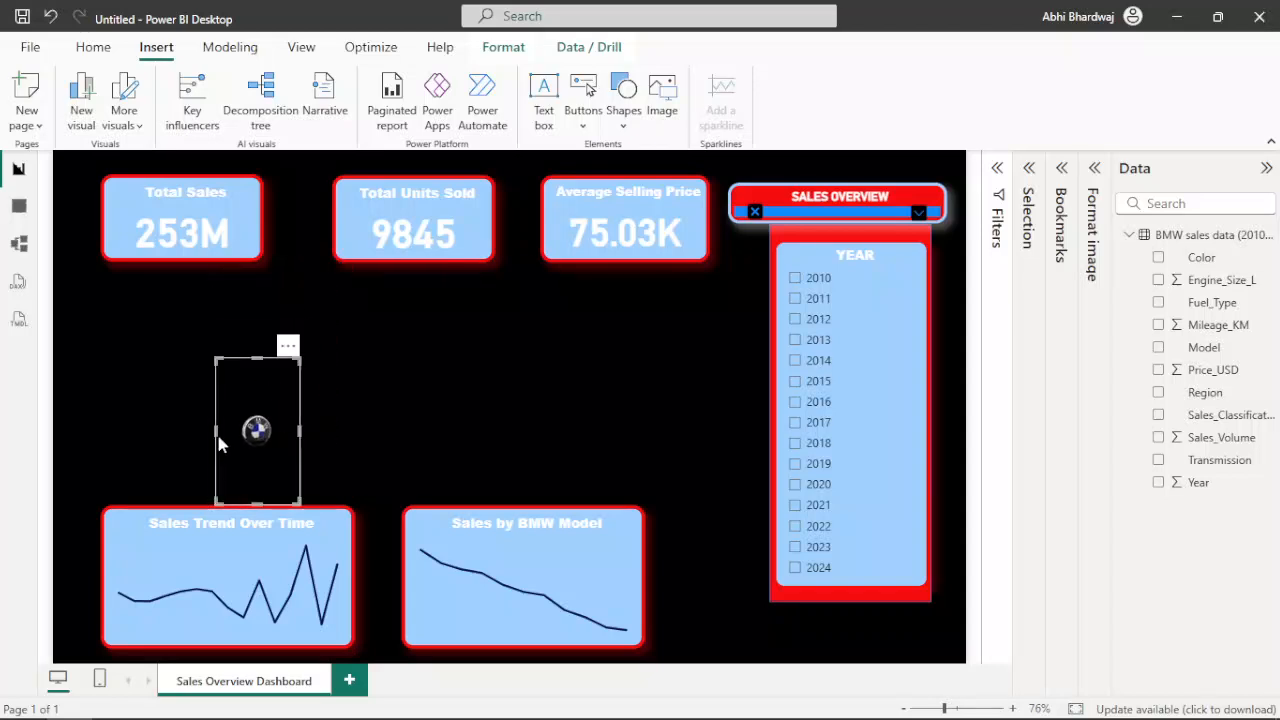
{"action": "left_click_drag", "start_coordinate": [220, 437], "coordinate": [86, 415]}
{"action": "left_click_drag", "start_coordinate": [182, 428], "coordinate": [848, 408]}
{"action": "left_click", "coordinate": [626, 385]}
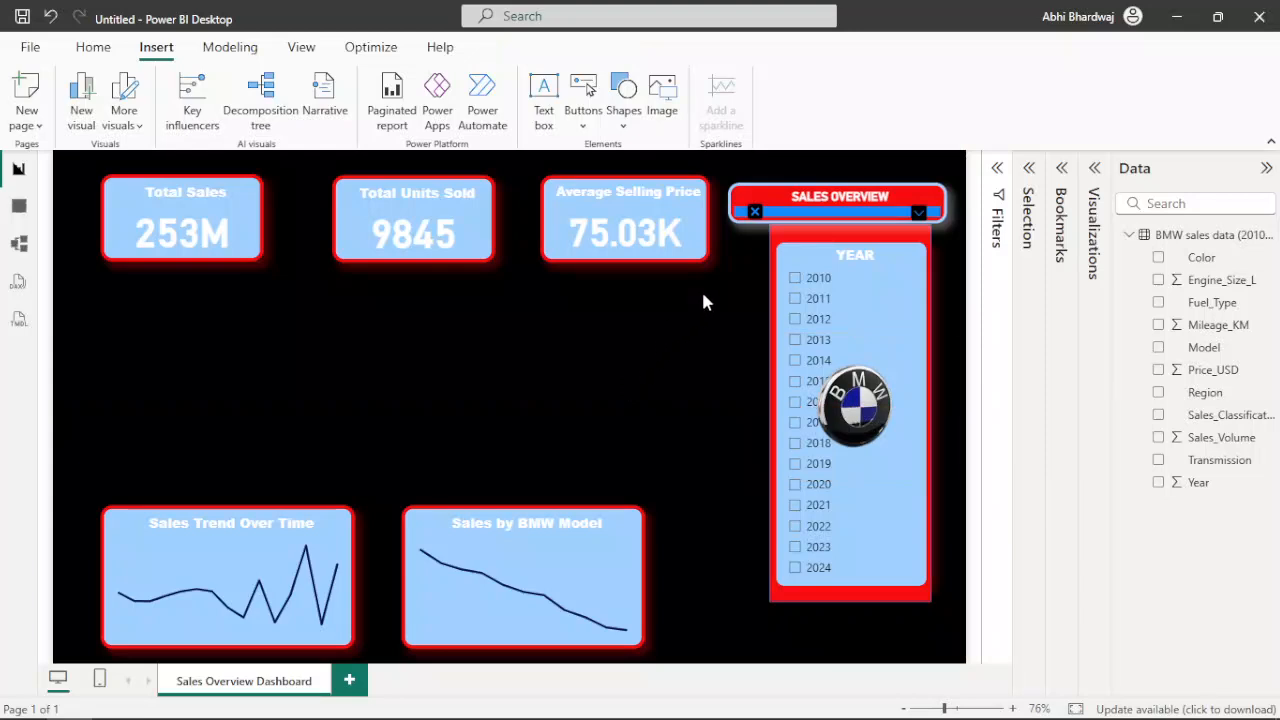
Try the BMW logo beside the Sales by BMW Model chart with the slicer hidden, and smaller over the shown slicer
{"action": "left_click", "coordinate": [757, 214]}
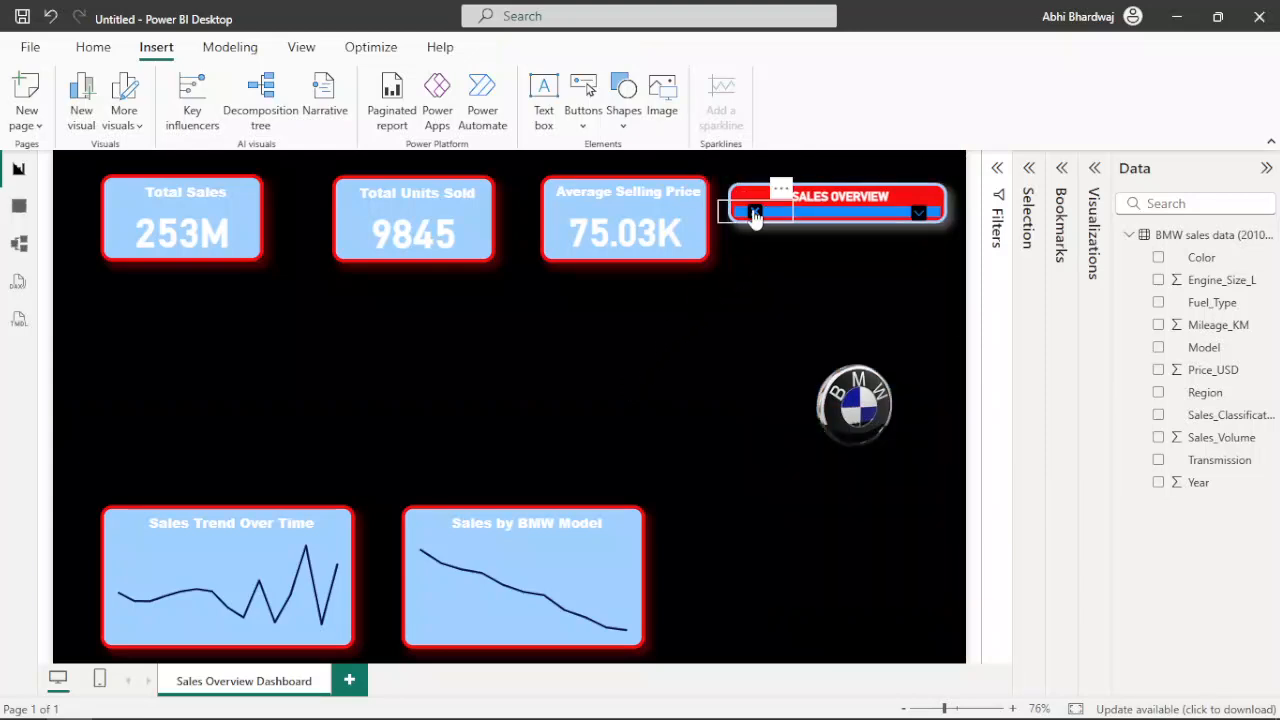
{"action": "left_click_drag", "start_coordinate": [827, 470], "coordinate": [806, 643]}
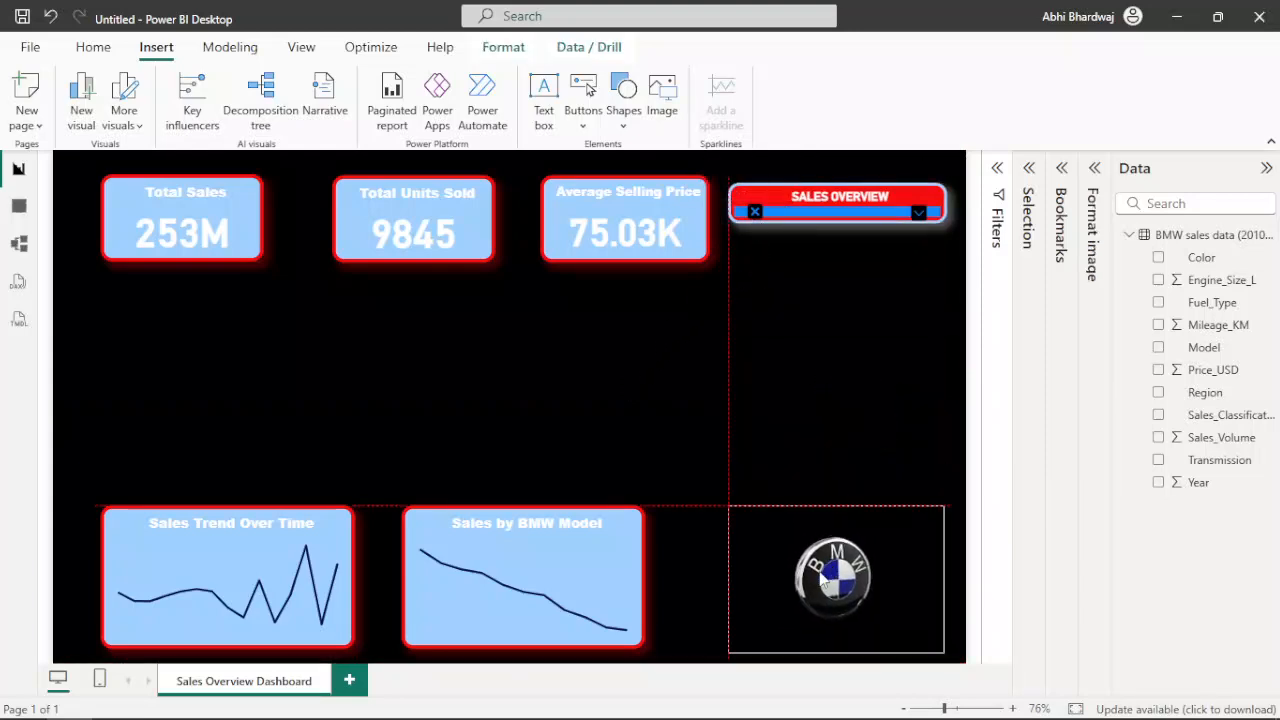
{"action": "left_click", "coordinate": [919, 216]}
{"action": "left_click_drag", "start_coordinate": [860, 561], "coordinate": [880, 478]}
{"action": "left_click_drag", "start_coordinate": [750, 423], "coordinate": [793, 453]}
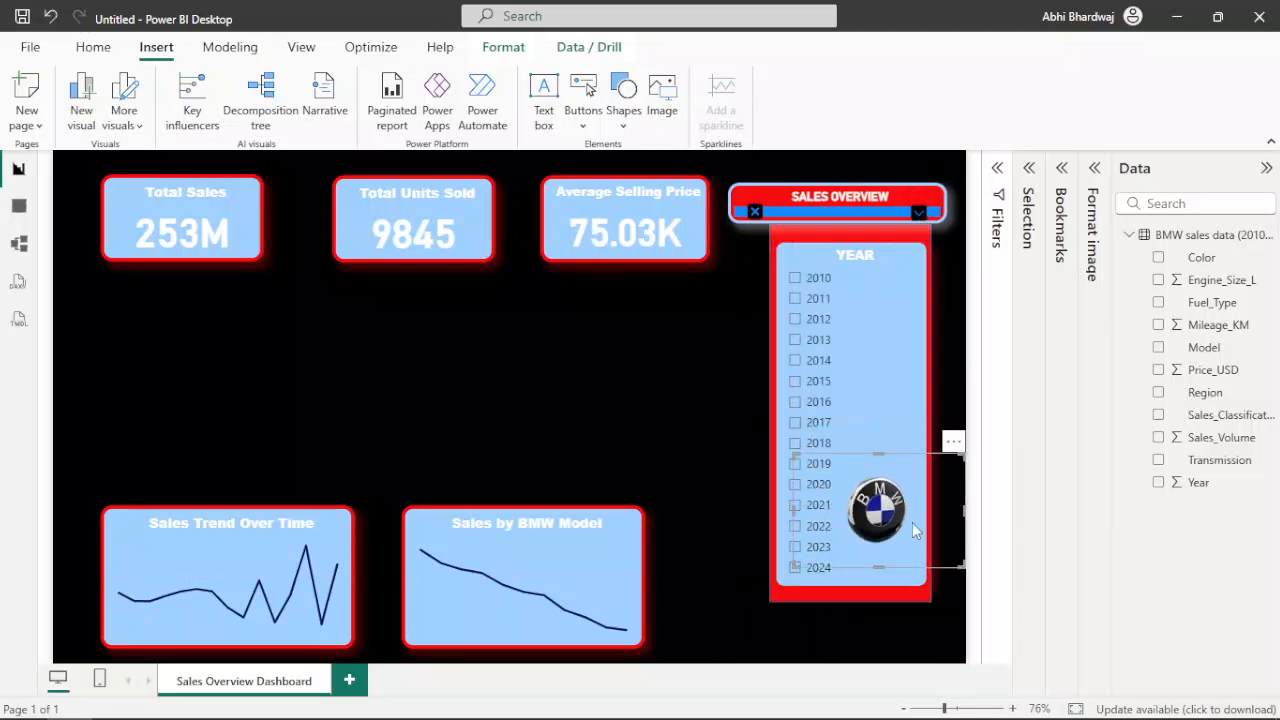
{"action": "left_click_drag", "start_coordinate": [915, 530], "coordinate": [912, 484]}
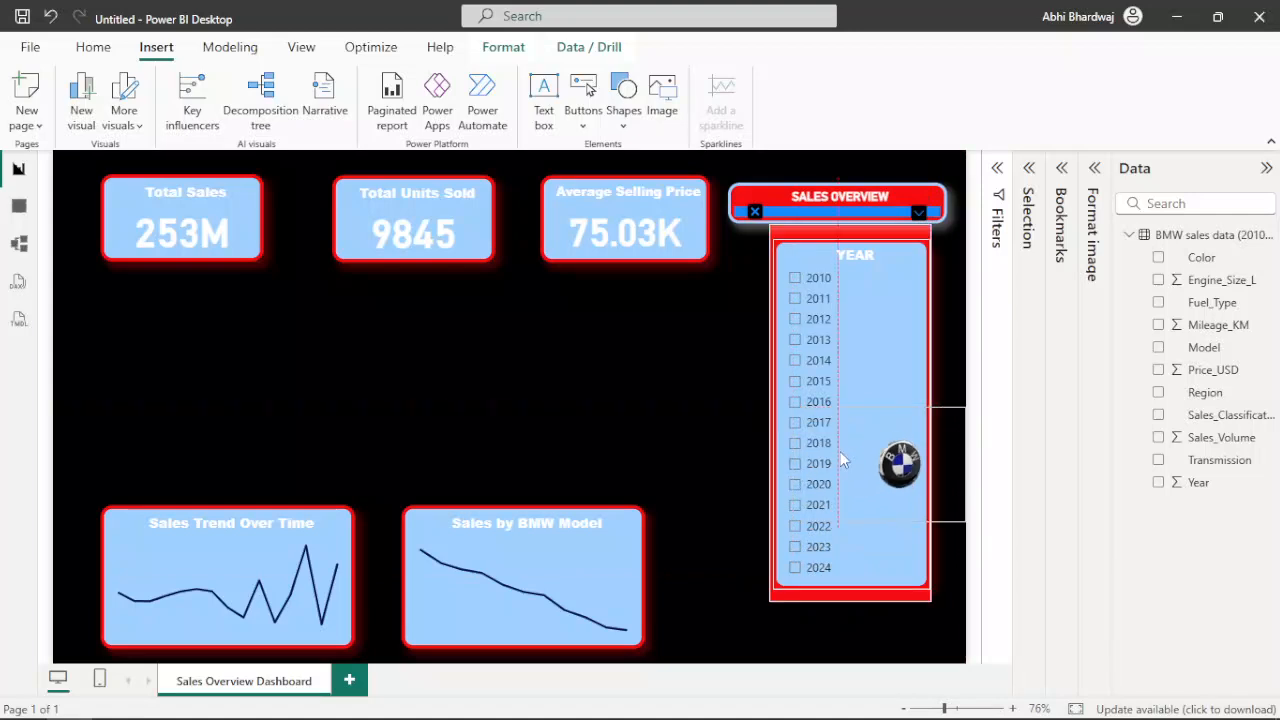
Enlarge the BMW logo and place it between the Total Sales card and the Sales Trend Over Time chart
{"action": "left_click_drag", "start_coordinate": [941, 459], "coordinate": [554, 357]}
{"action": "left_click_drag", "start_coordinate": [368, 412], "coordinate": [358, 488]}
{"action": "left_click_drag", "start_coordinate": [384, 405], "coordinate": [254, 393]}
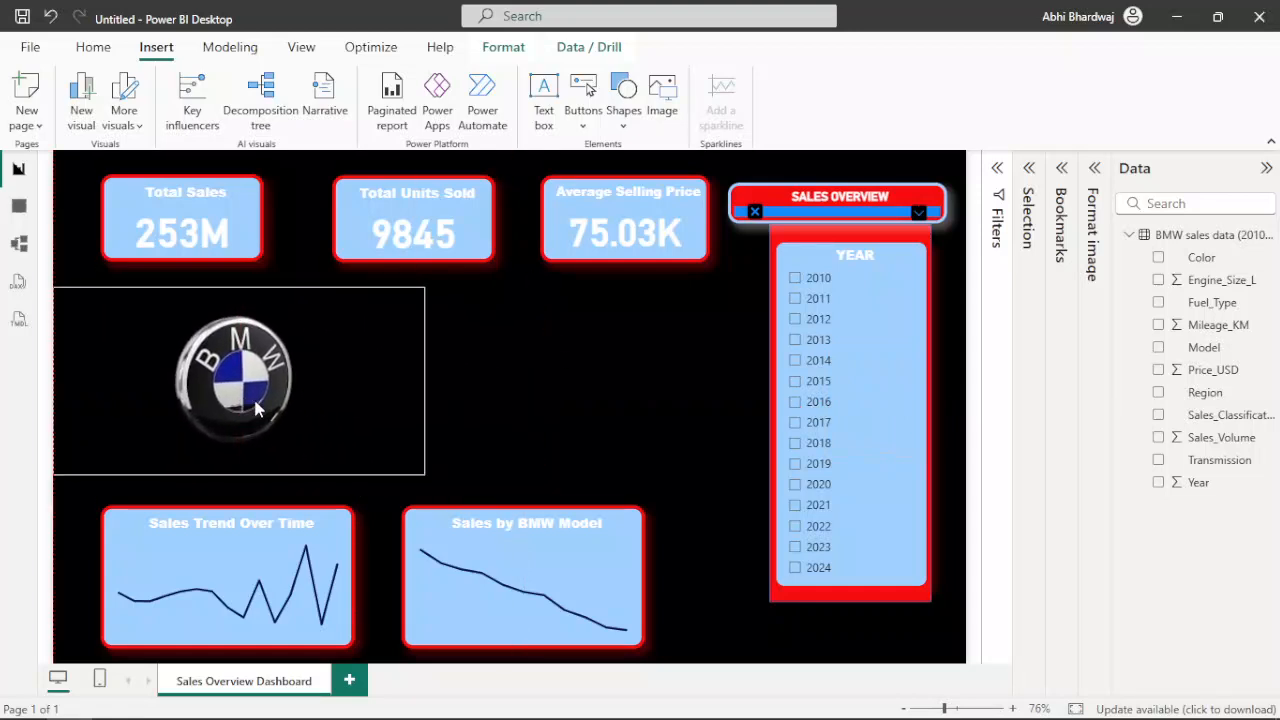
Hide the year slicer, insert the white BMW car image, and widen it beside the logo
{"action": "left_click", "coordinate": [758, 287]}
{"action": "left_click", "coordinate": [754, 212], "text": "ctrl"}
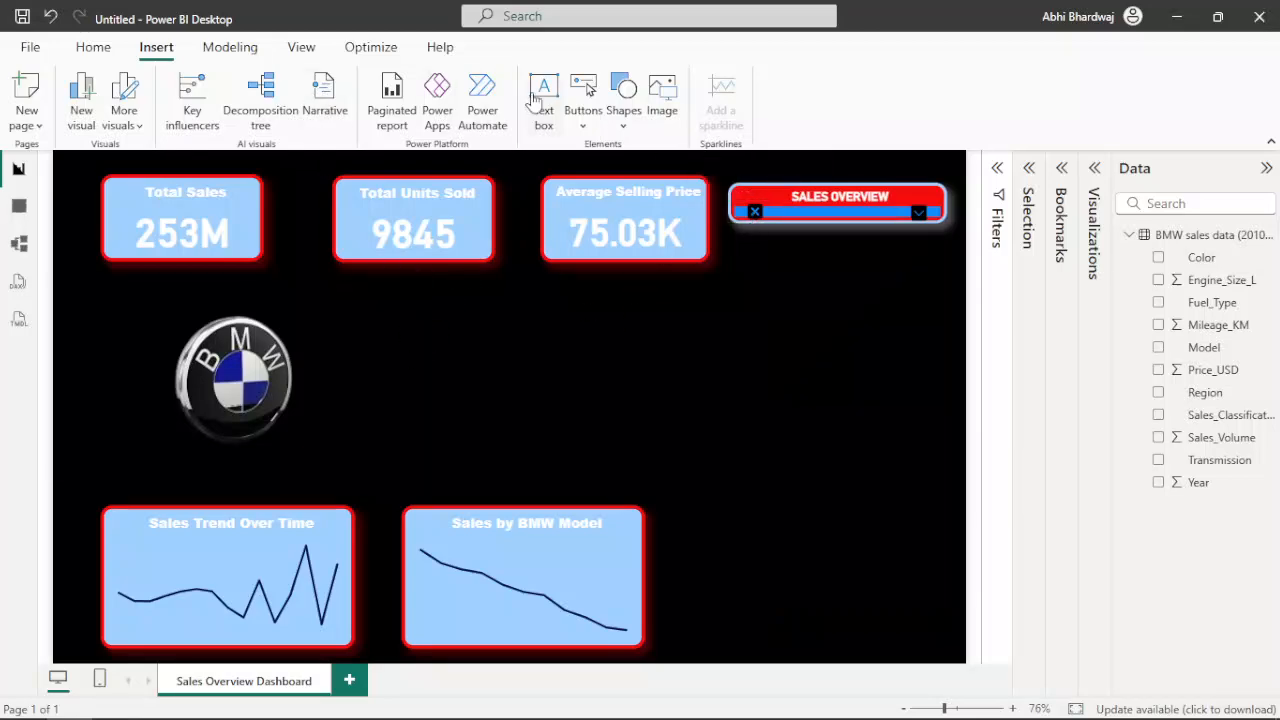
{"action": "left_click", "coordinate": [662, 95]}
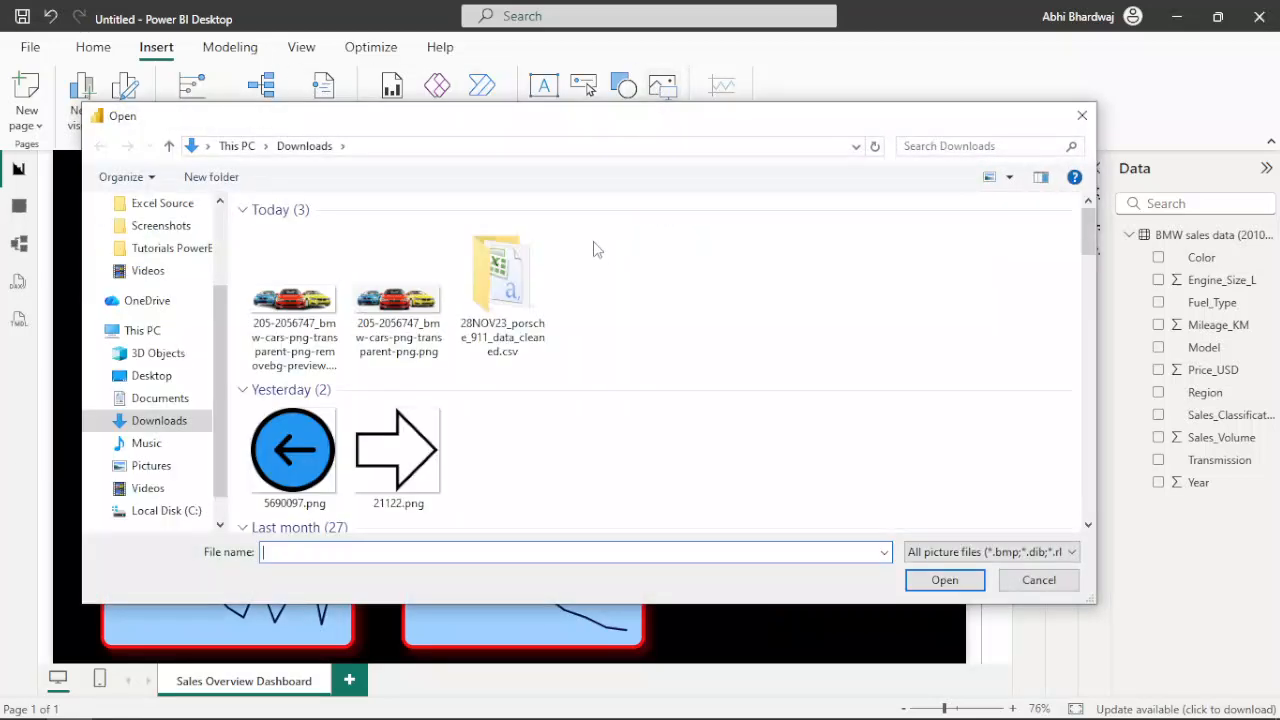
{"action": "double_click", "coordinate": [400, 280]}
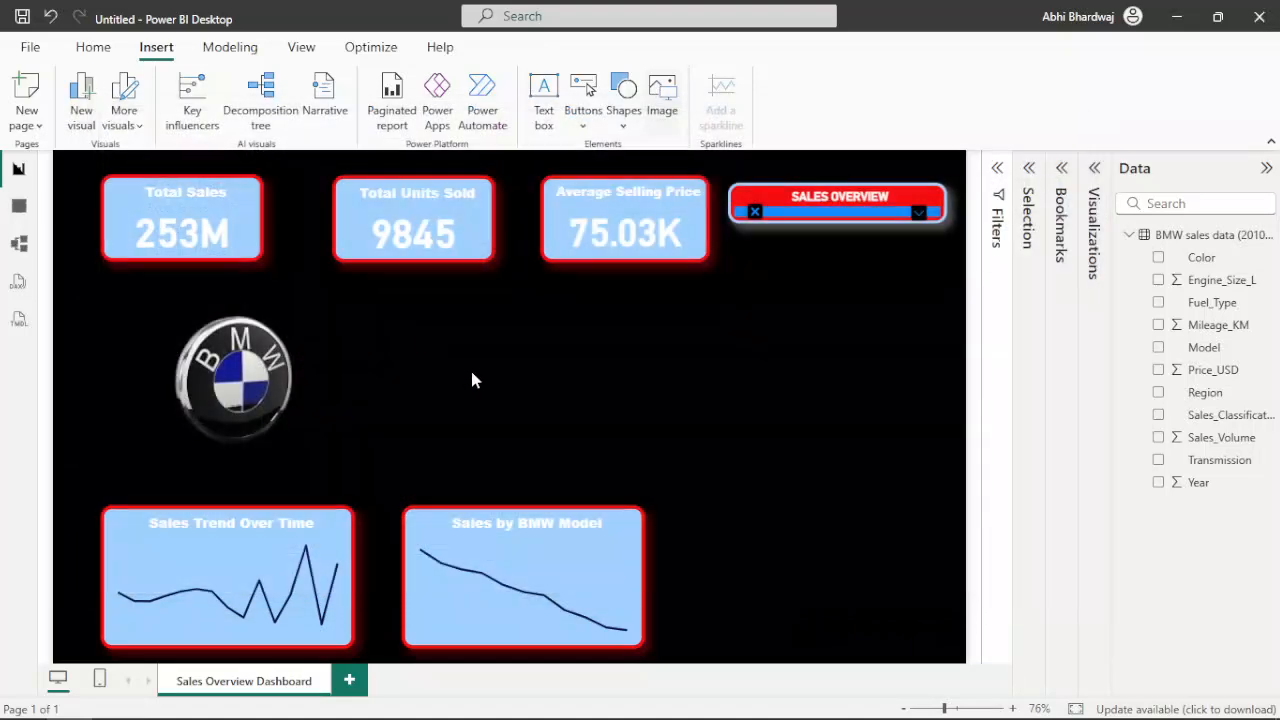
{"action": "left_click_drag", "start_coordinate": [420, 386], "coordinate": [334, 385]}
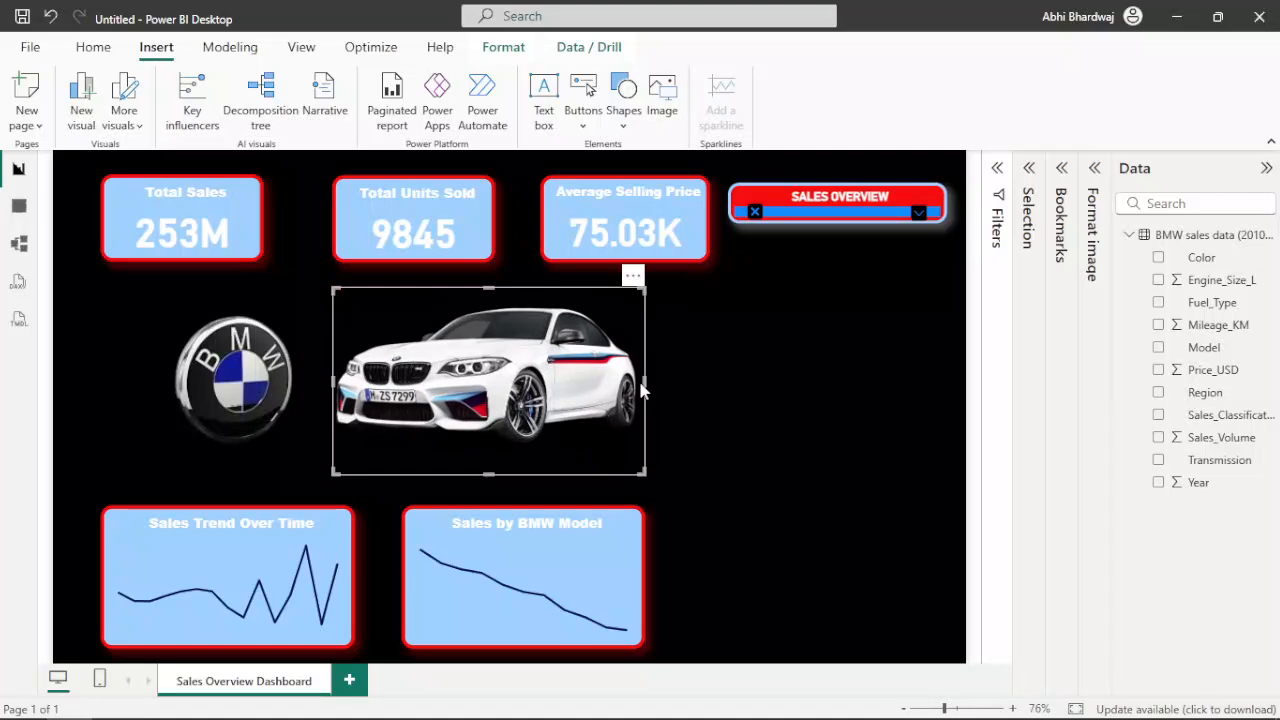
{"action": "left_click_drag", "start_coordinate": [645, 382], "coordinate": [687, 381]}
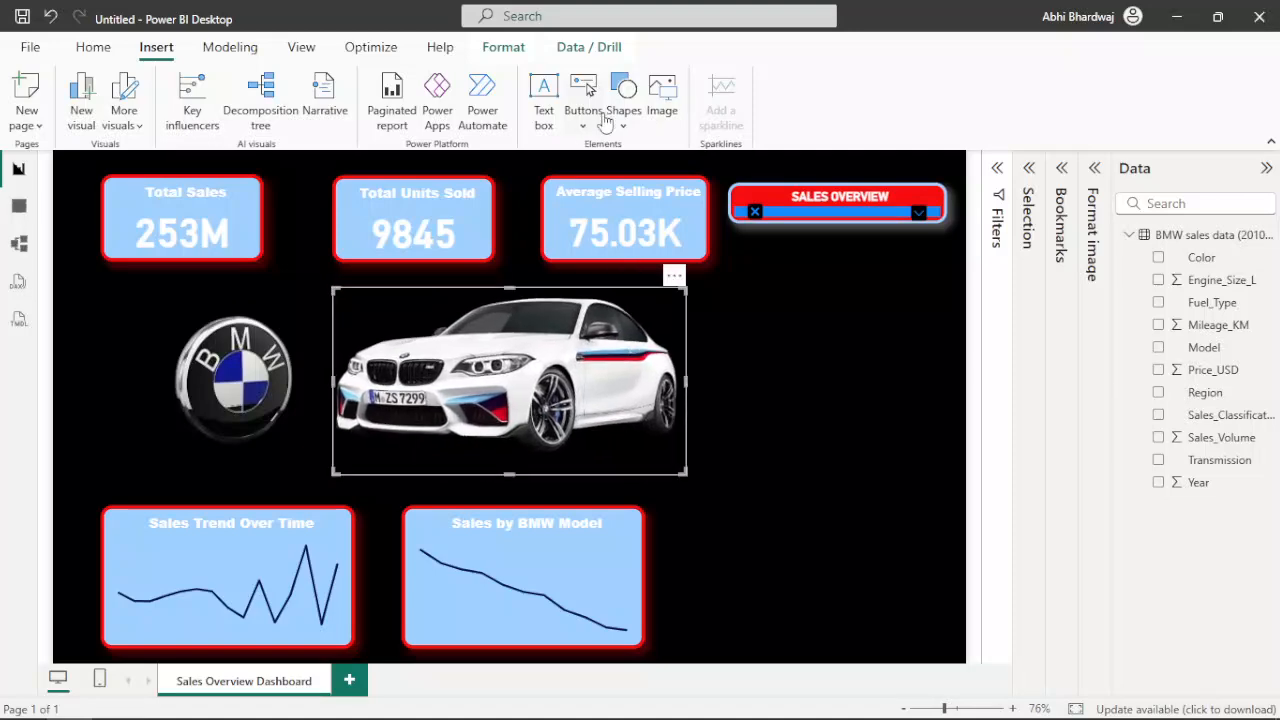
Insert the Logo-BMW-M-200mm-Front-v1.png image and place it in the lower-right corner of the report page
{"action": "left_click", "coordinate": [662, 98]}
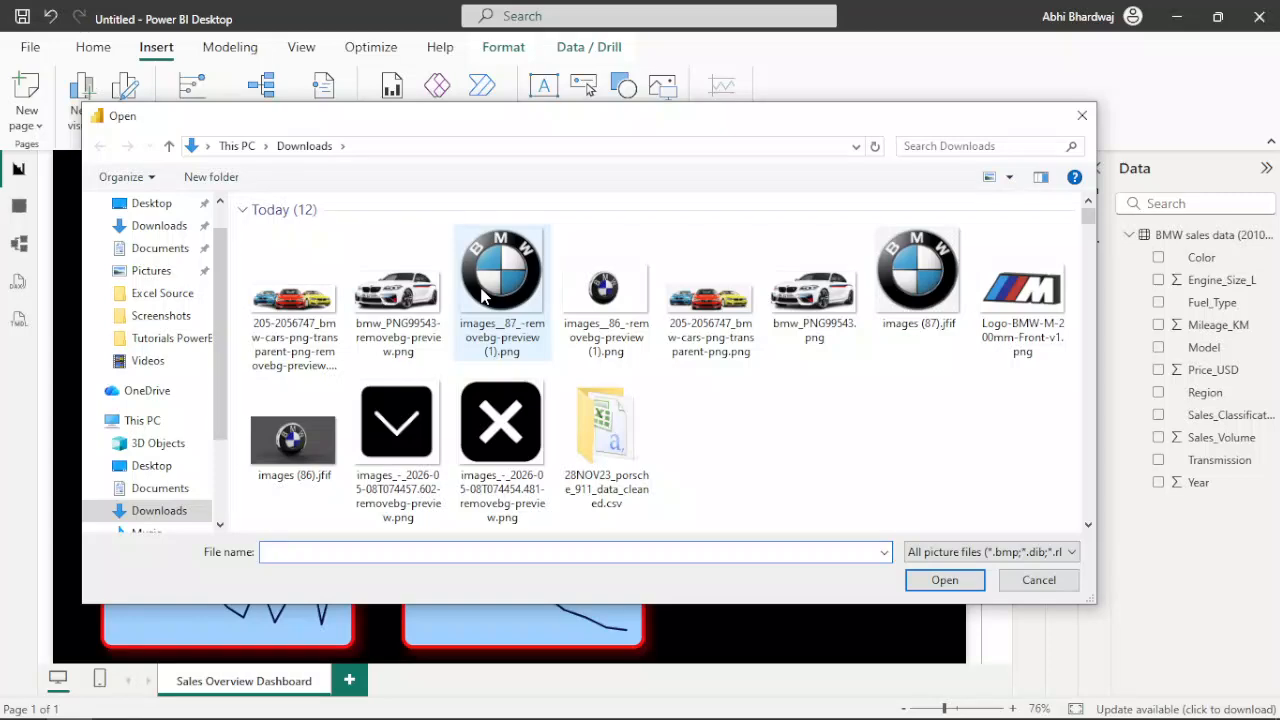
{"action": "double_click", "coordinate": [1020, 290]}
{"action": "left_click_drag", "start_coordinate": [760, 413], "coordinate": [783, 601]}
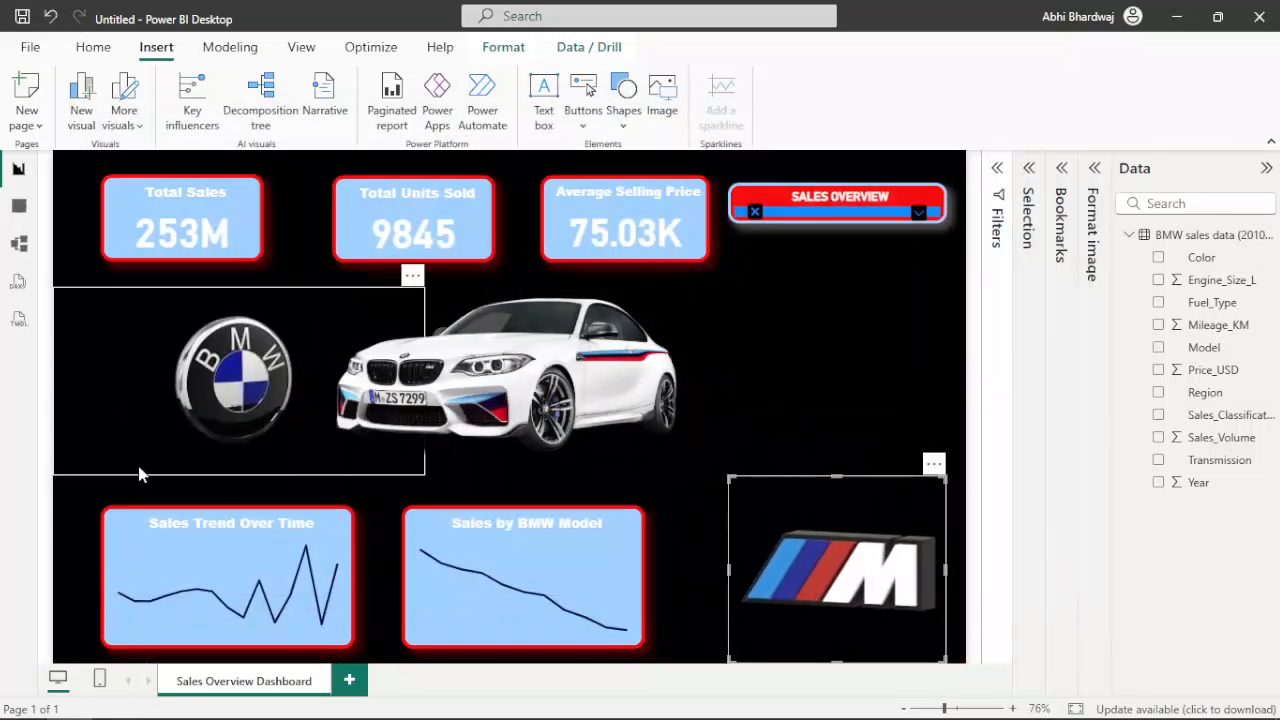
{"action": "left_click", "coordinate": [92, 488]}
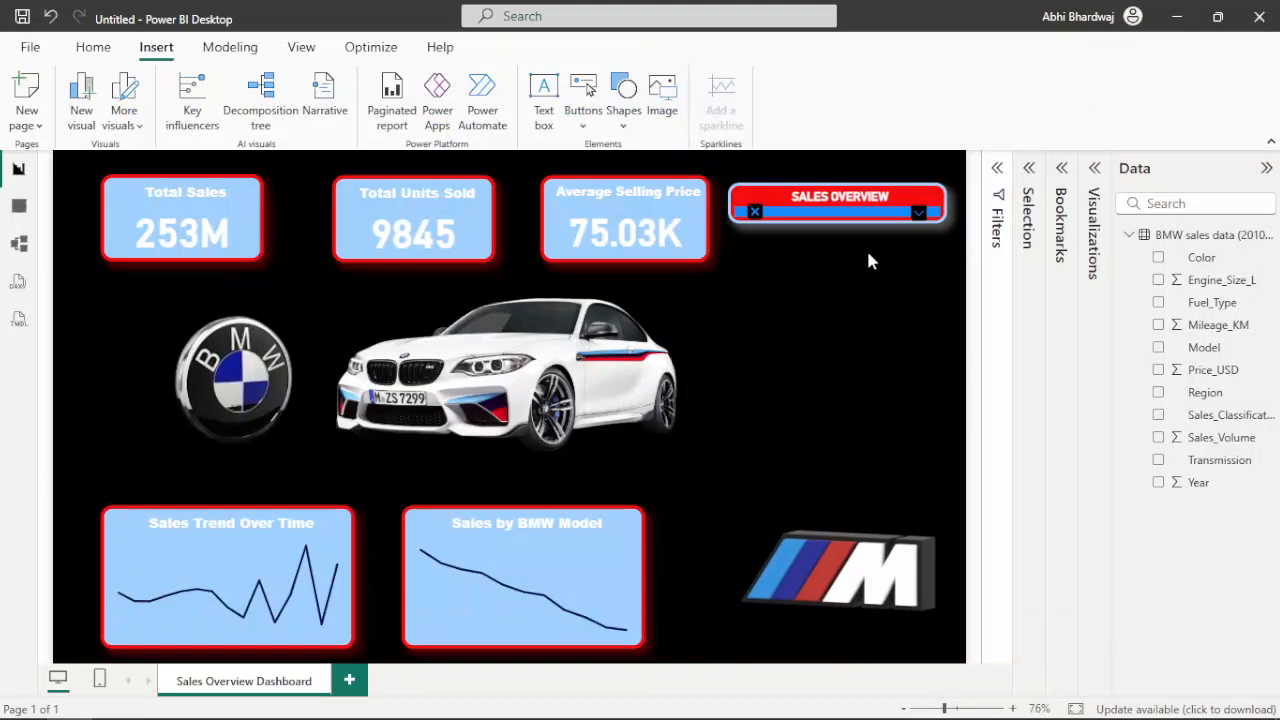
Show the year slicer and shrink the BMW M logo so that it fits directly beneath the slicer
{"action": "left_click", "coordinate": [919, 213]}
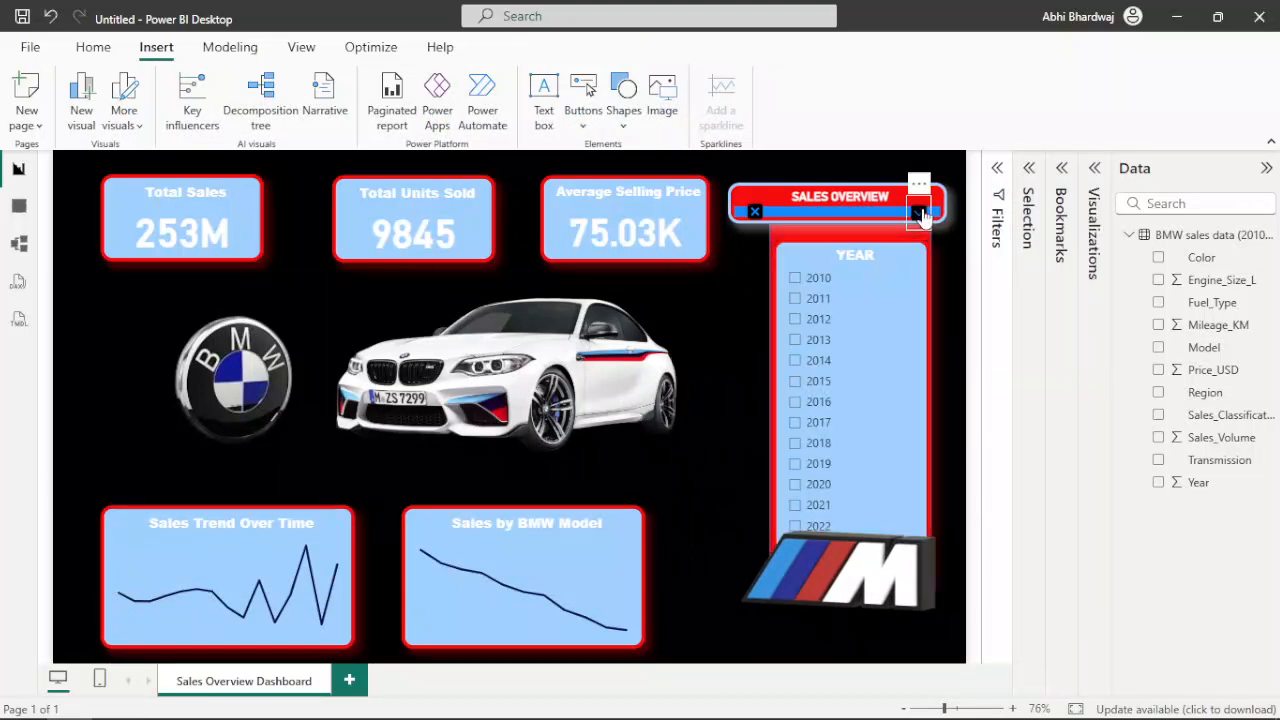
{"action": "left_click", "coordinate": [809, 496]}
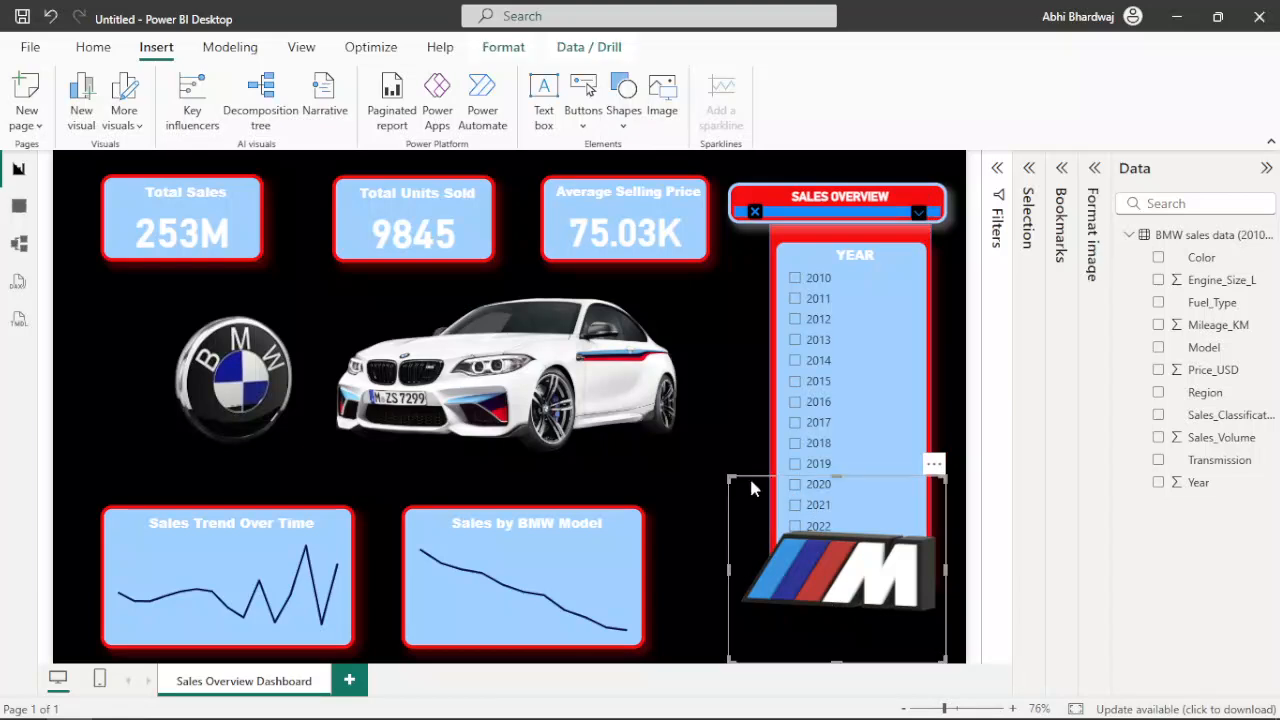
{"action": "left_click_drag", "start_coordinate": [836, 477], "coordinate": [822, 602]}
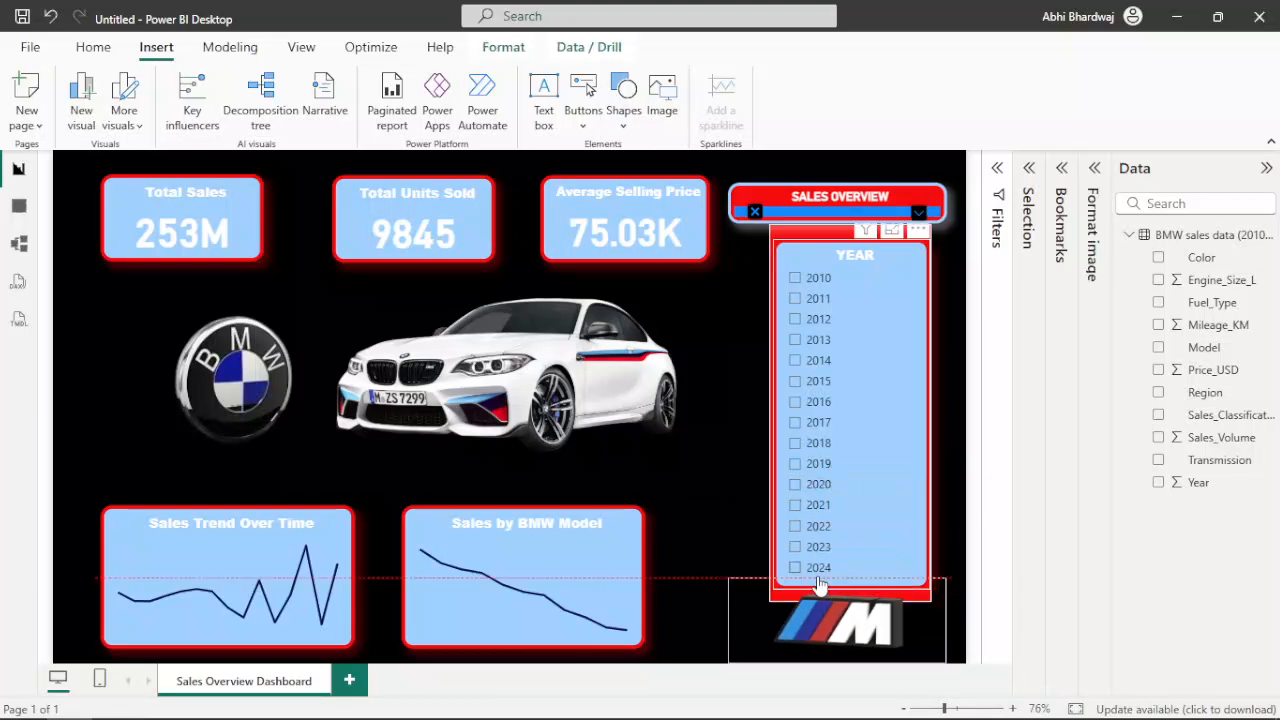
{"action": "left_click", "coordinate": [742, 520]}
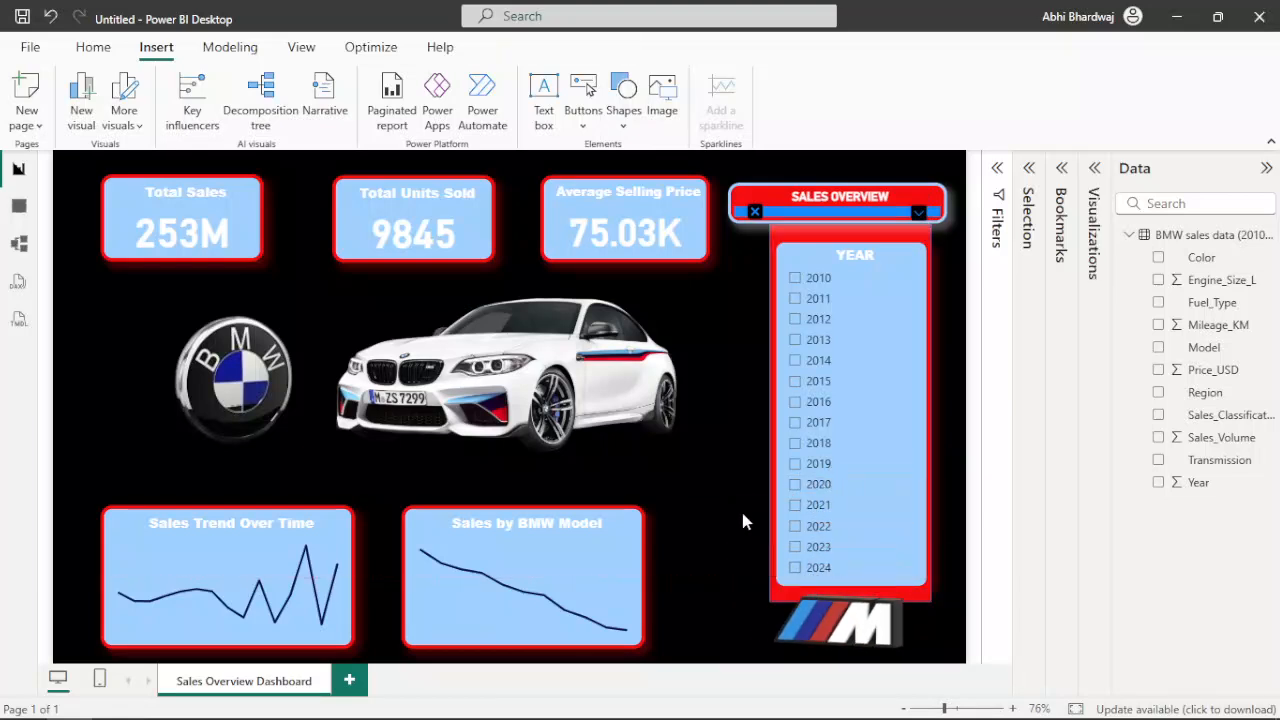
Test hiding and showing the year slicer with the two icons in the Sales Overview banner
{"action": "left_click", "coordinate": [755, 213], "text": "ctrl"}
{"action": "left_click", "coordinate": [918, 213], "text": "ctrl"}
{"action": "left_click", "coordinate": [1094, 167]}
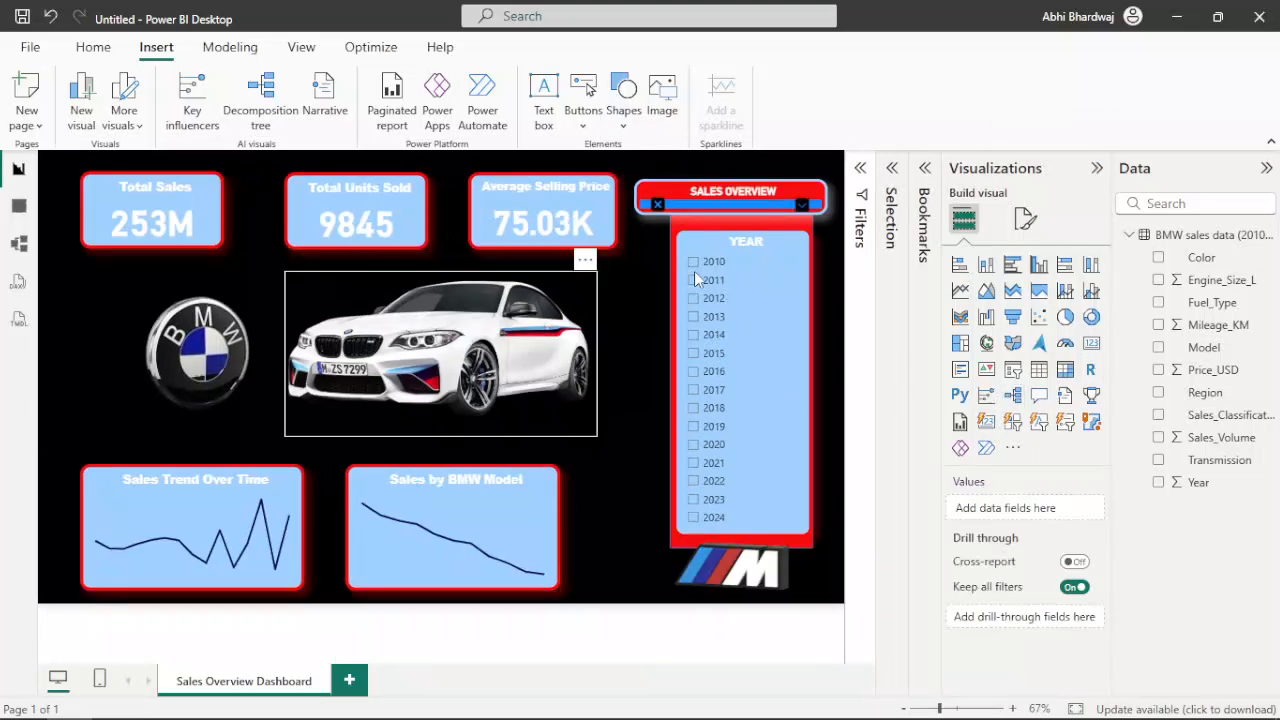
Hide the year slicer, widen the white car image towards the slicer area, and show the slicer again
{"action": "left_click", "coordinate": [657, 205], "text": "ctrl"}
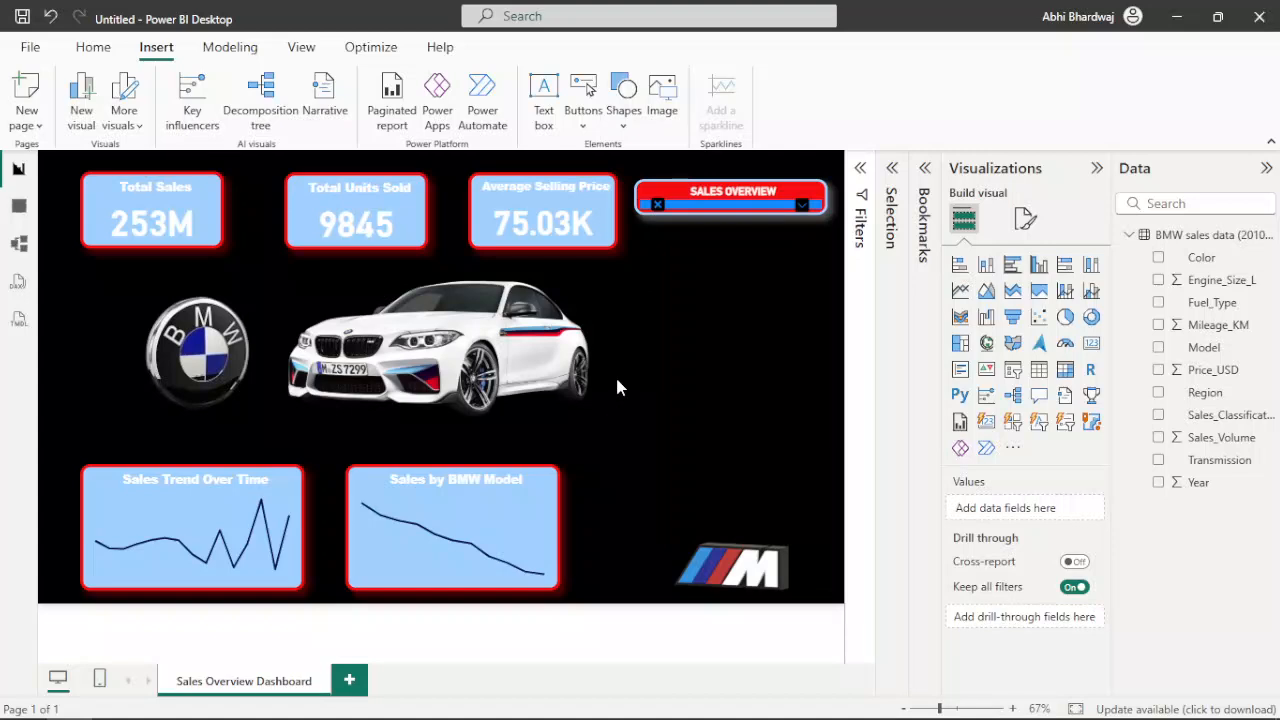
{"action": "left_click", "coordinate": [575, 360]}
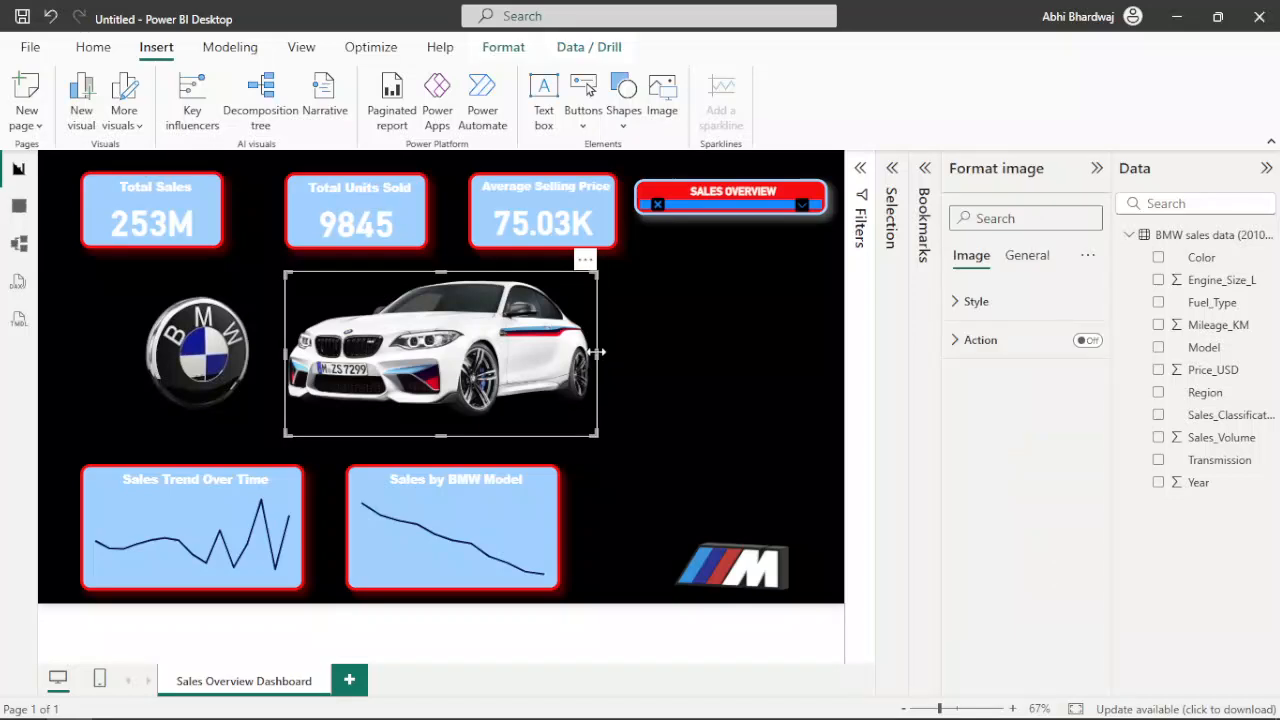
{"action": "left_click_drag", "start_coordinate": [597, 352], "coordinate": [646, 352]}
{"action": "left_click", "coordinate": [650, 270]}
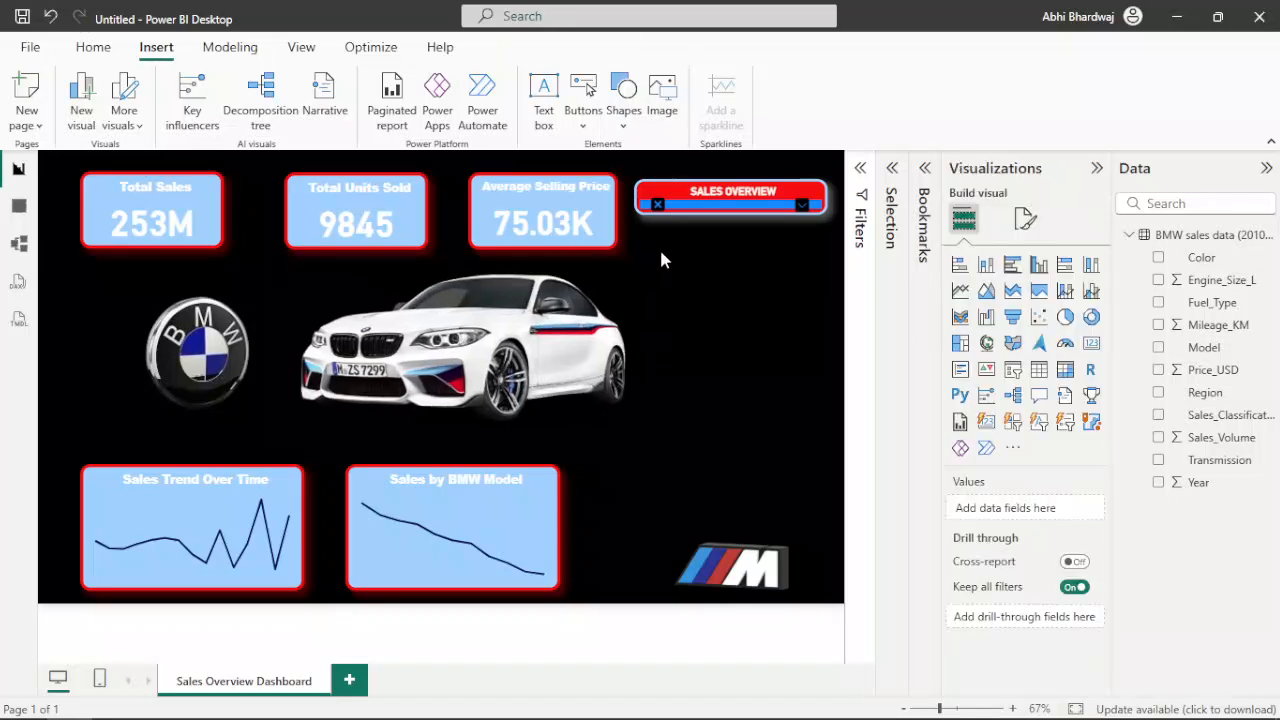
{"action": "left_click", "coordinate": [806, 206]}
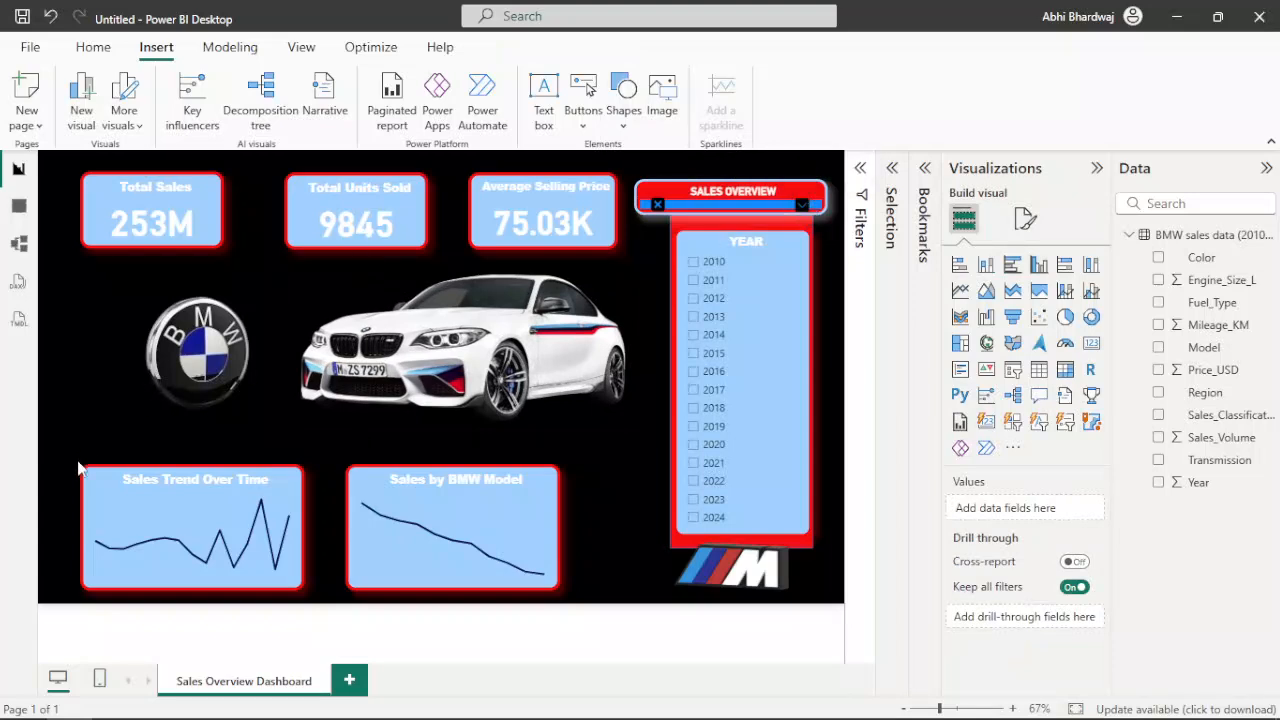
Duplicate the Sales Overview Dashboard page and rename the copy Performance & Market Analysis
{"action": "right_click", "coordinate": [258, 681]}
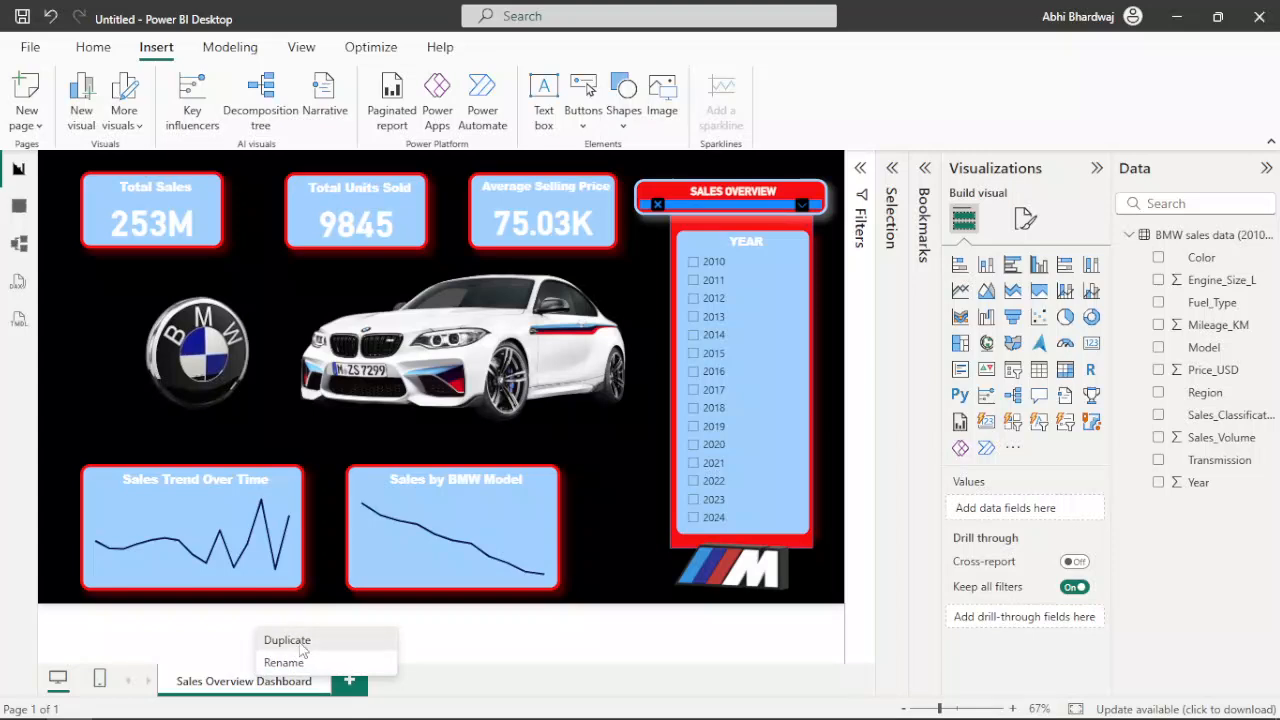
{"action": "left_click", "coordinate": [288, 640]}
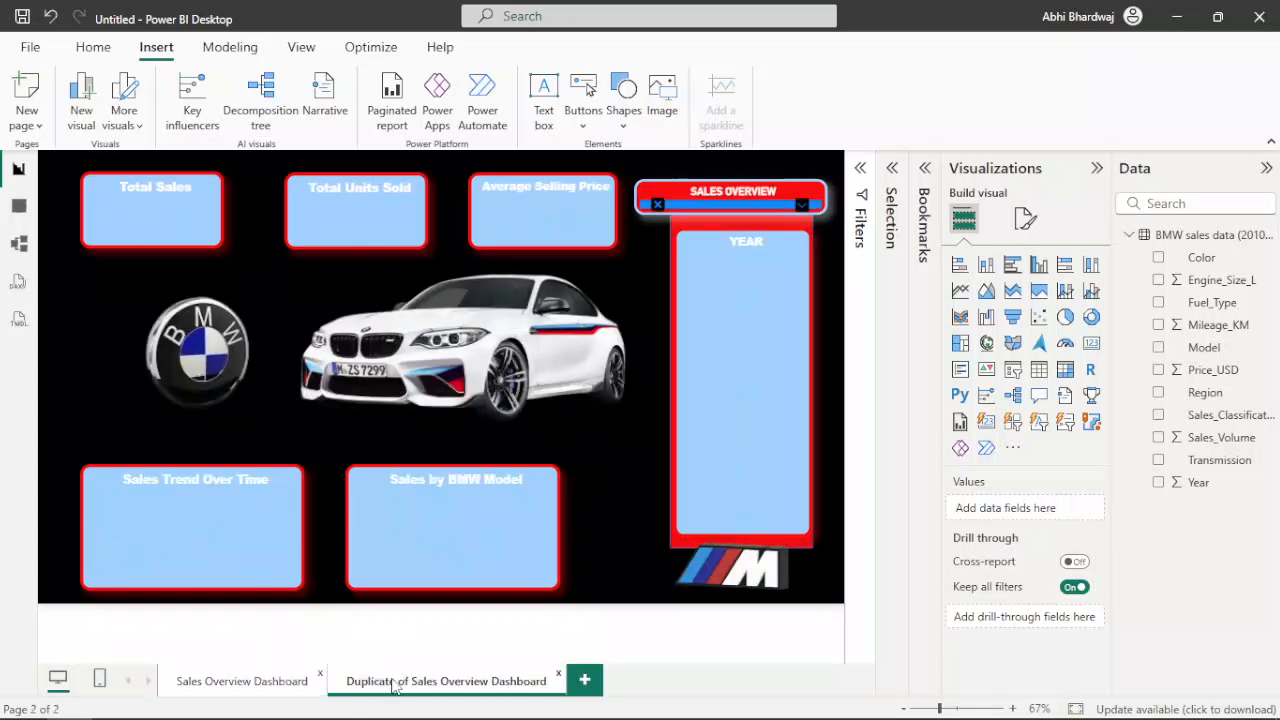
{"action": "left_click", "coordinate": [238, 684]}
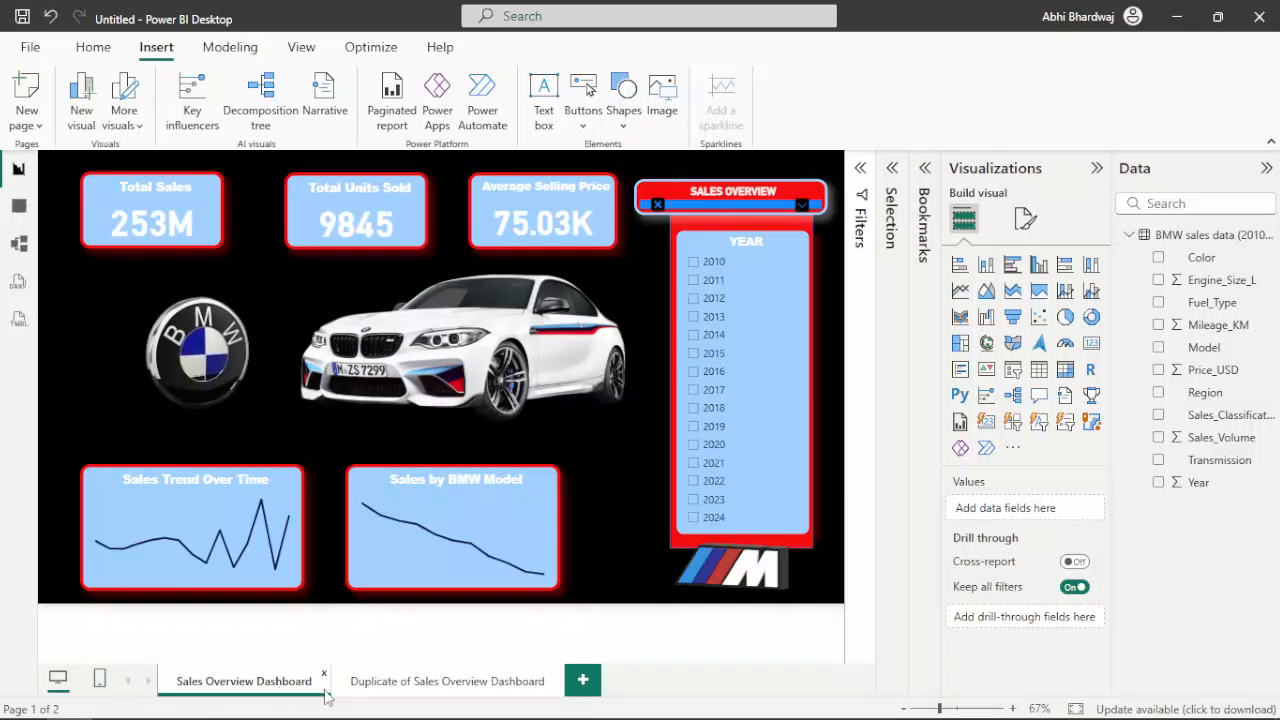
{"action": "left_click", "coordinate": [413, 688]}
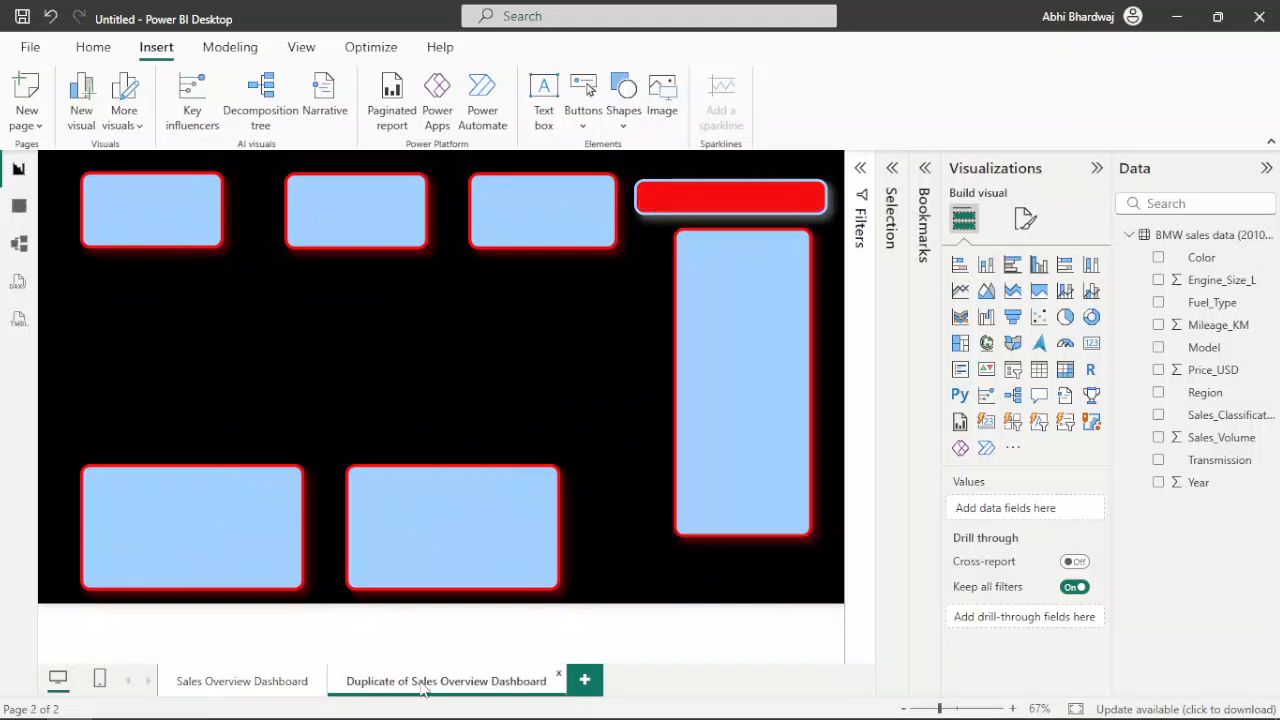
{"action": "double_click", "coordinate": [421, 681]}
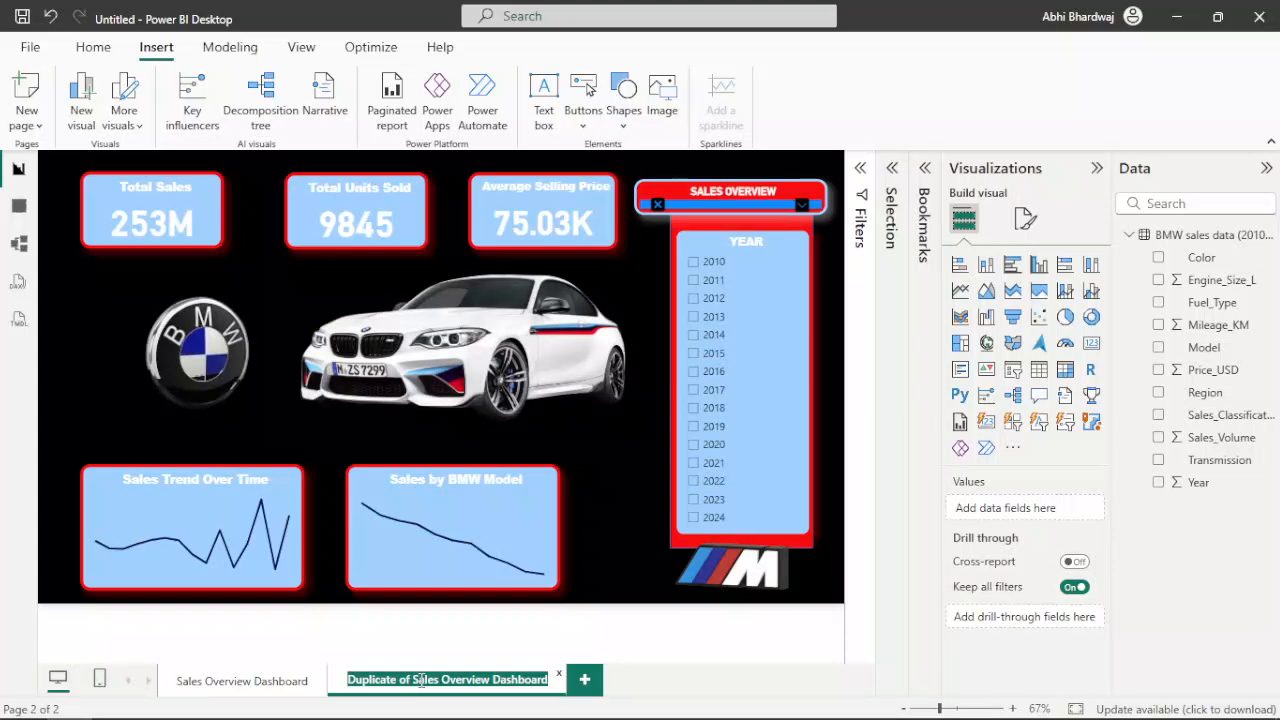
{"action": "type", "text": "P"}
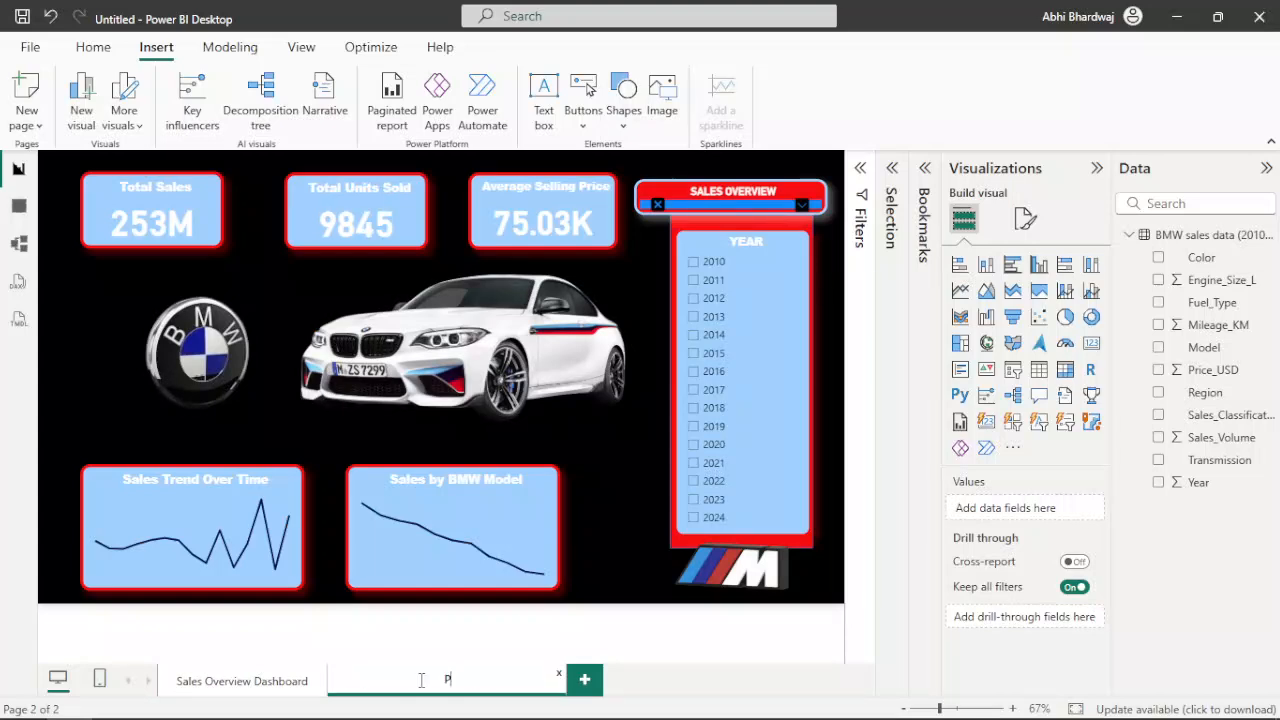
{"action": "type", "text": "erformance & Market Analysis"}
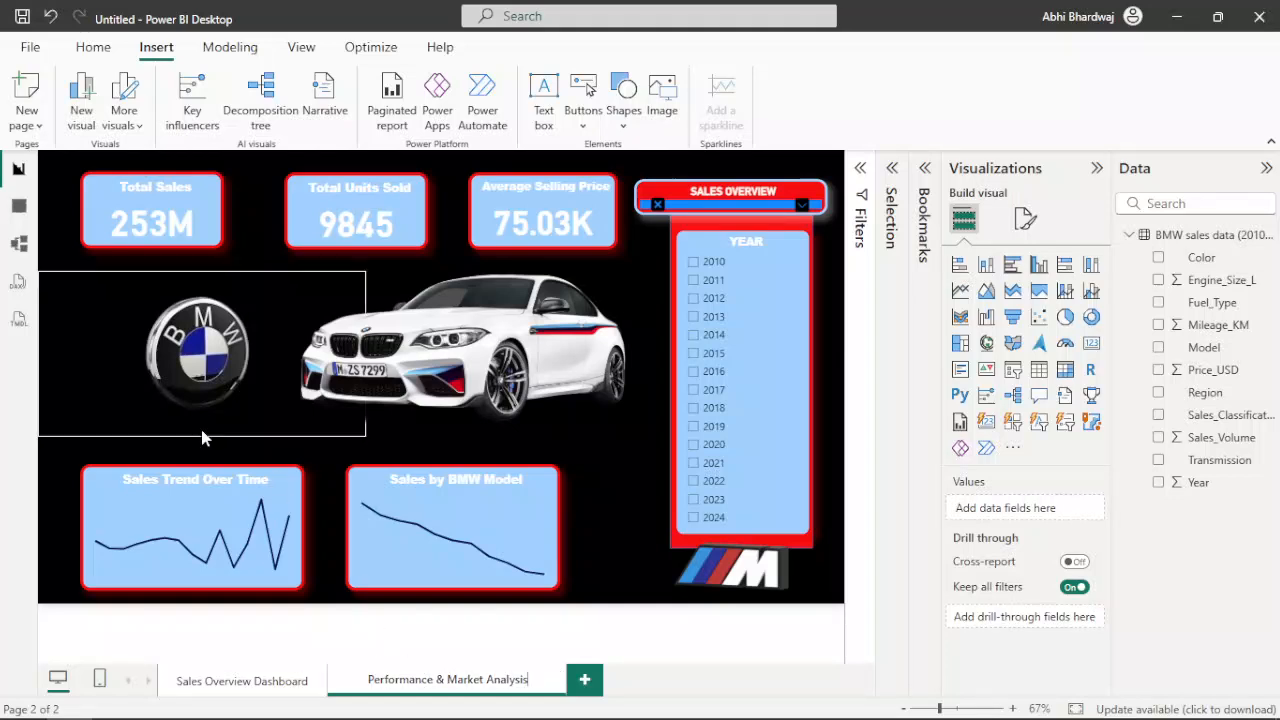
{"action": "left_click", "coordinate": [155, 232]}
Replace the white car image with the three-car BMW image, widened between the BMW logo and the year slicer
{"action": "left_click", "coordinate": [487, 325]}
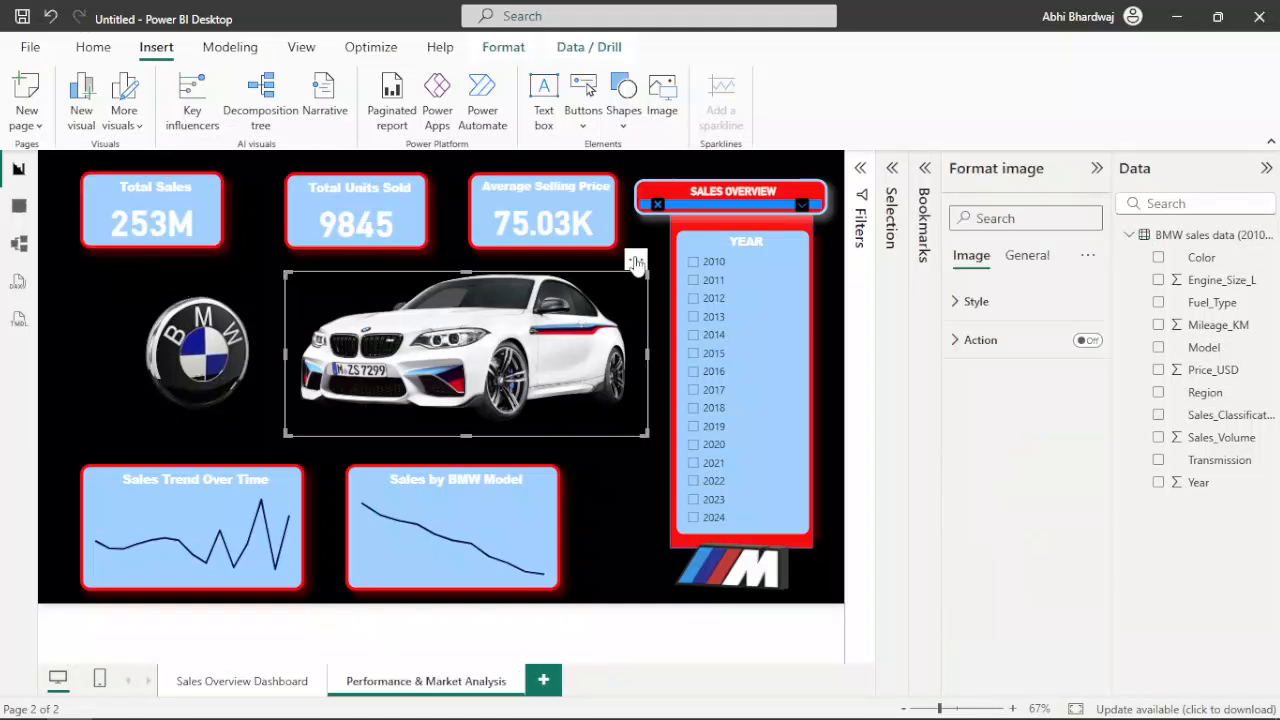
{"action": "left_click", "coordinate": [636, 260]}
{"action": "left_click", "coordinate": [656, 281]}
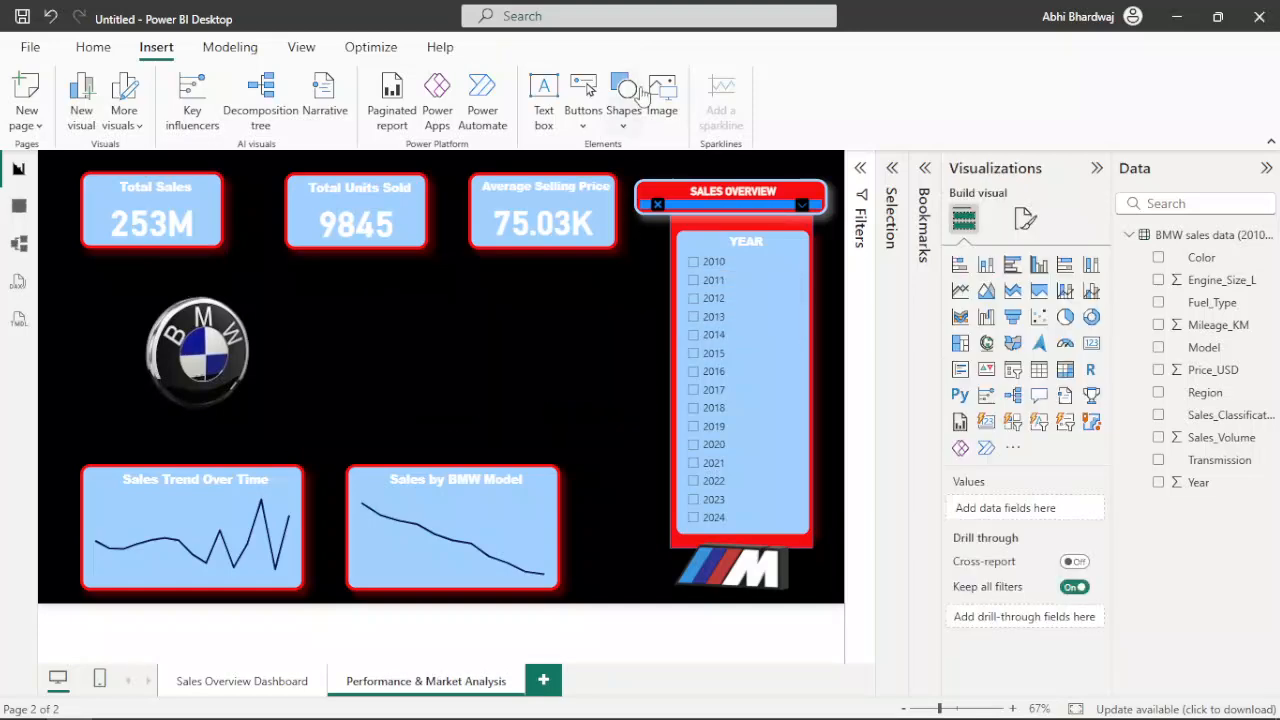
{"action": "left_click", "coordinate": [662, 88]}
{"action": "double_click", "coordinate": [295, 300]}
{"action": "left_click_drag", "start_coordinate": [370, 356], "coordinate": [258, 380]}
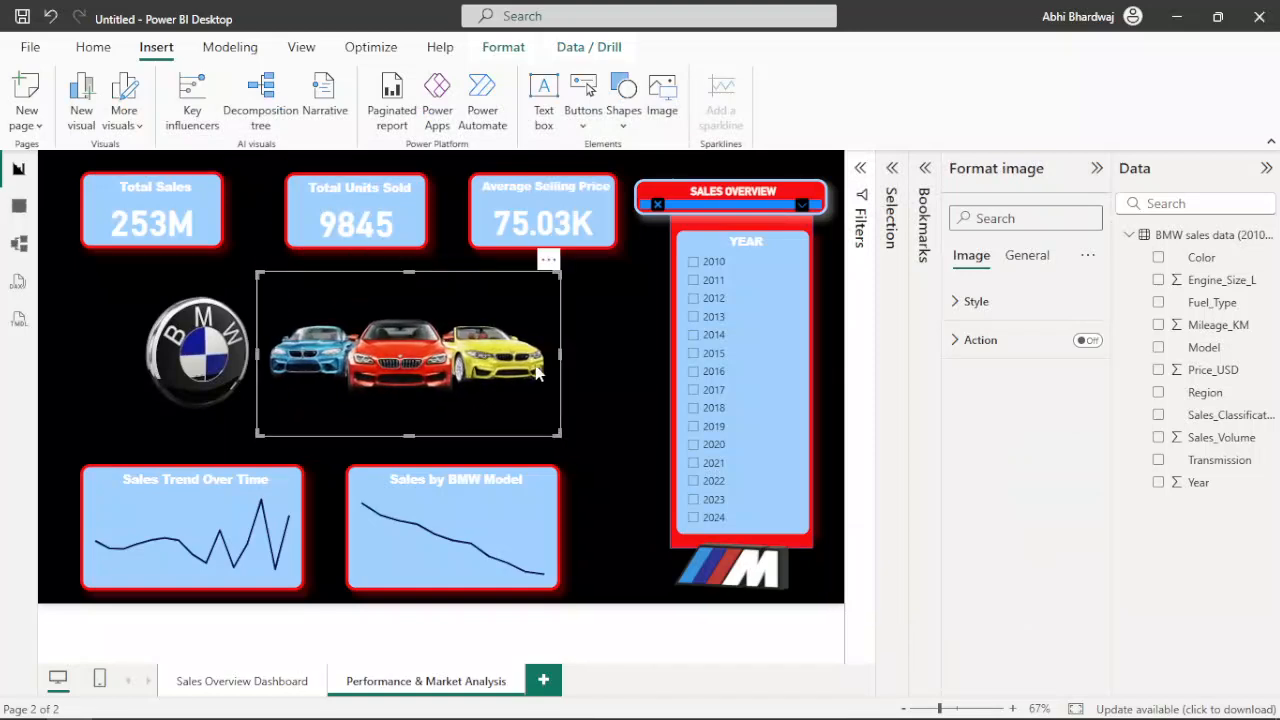
{"action": "left_click_drag", "start_coordinate": [560, 349], "coordinate": [661, 354]}
Try the maximum of Sales_Volume as the value of the Total Sales card
{"action": "left_click", "coordinate": [108, 227]}
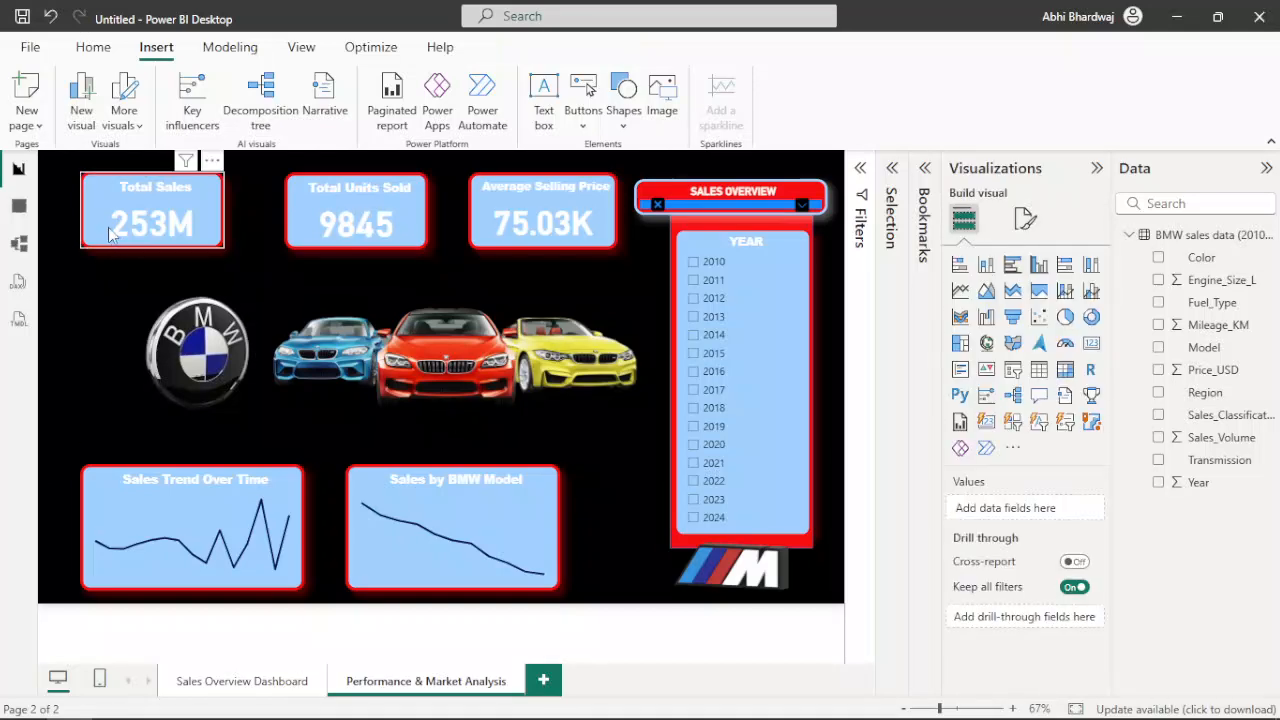
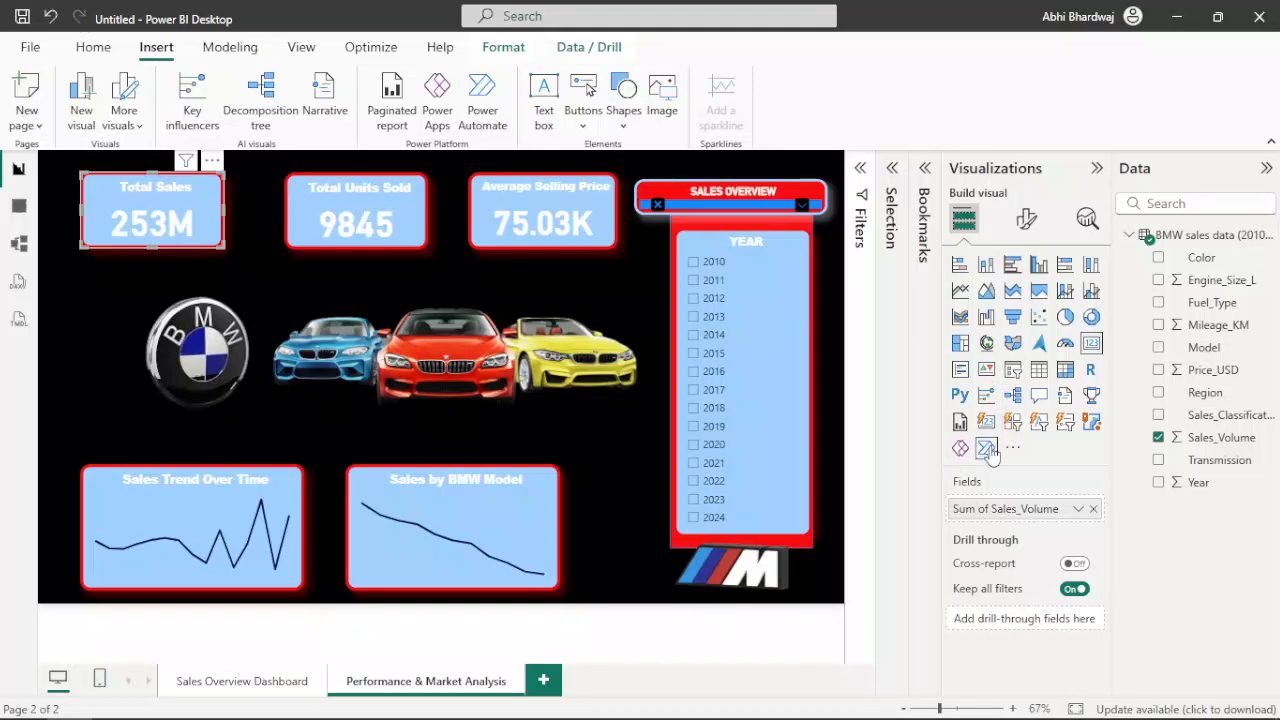
{"action": "left_click", "coordinate": [1093, 508]}
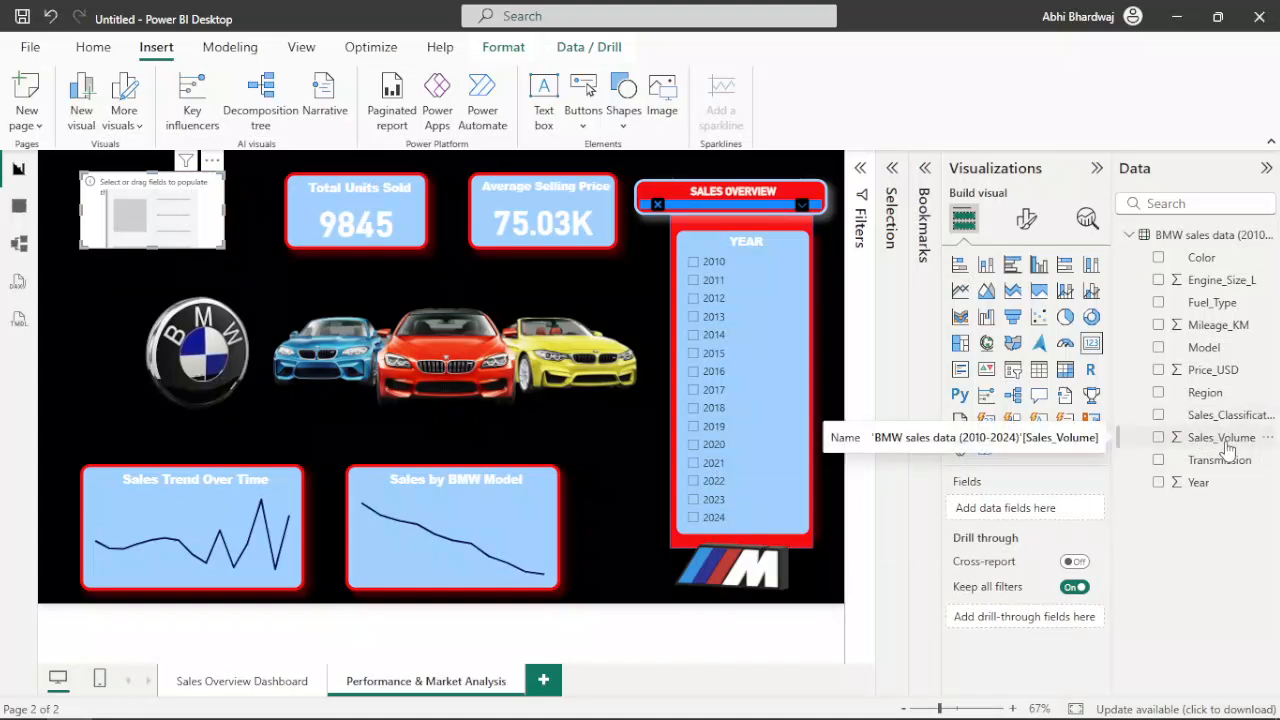
{"action": "left_click_drag", "start_coordinate": [1226, 448], "coordinate": [1015, 510]}
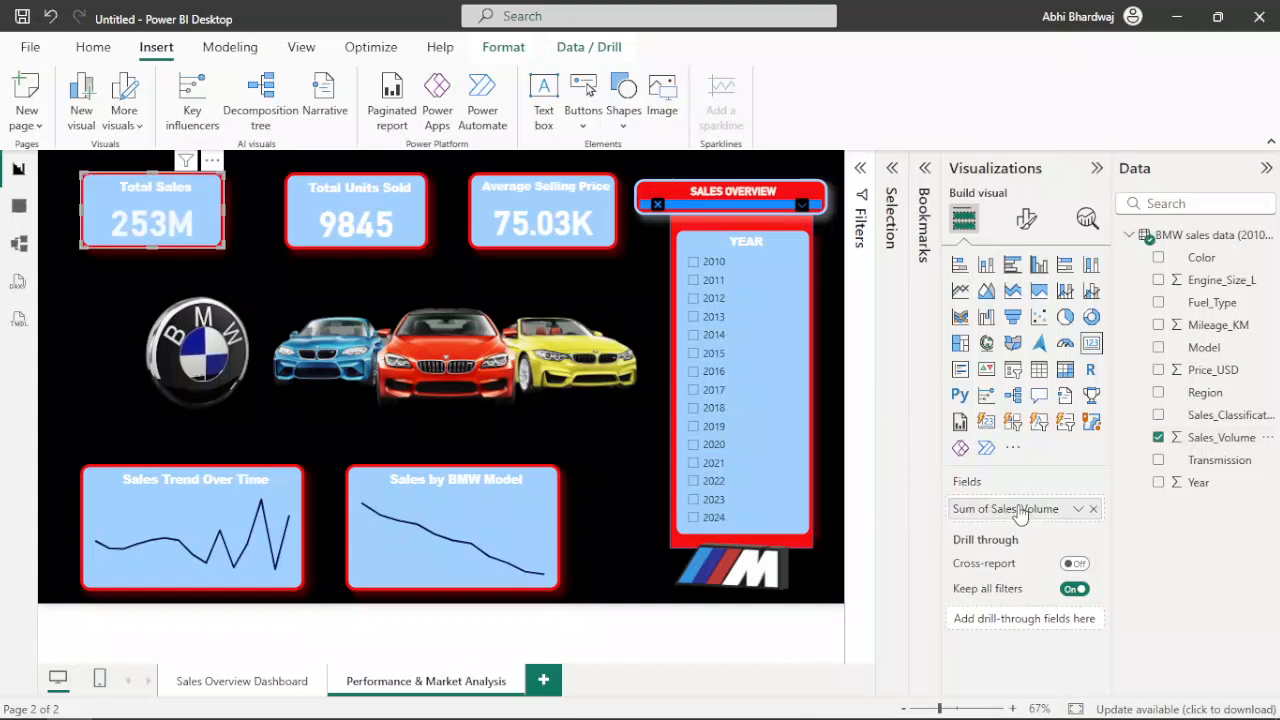
{"action": "left_click", "coordinate": [1078, 508]}
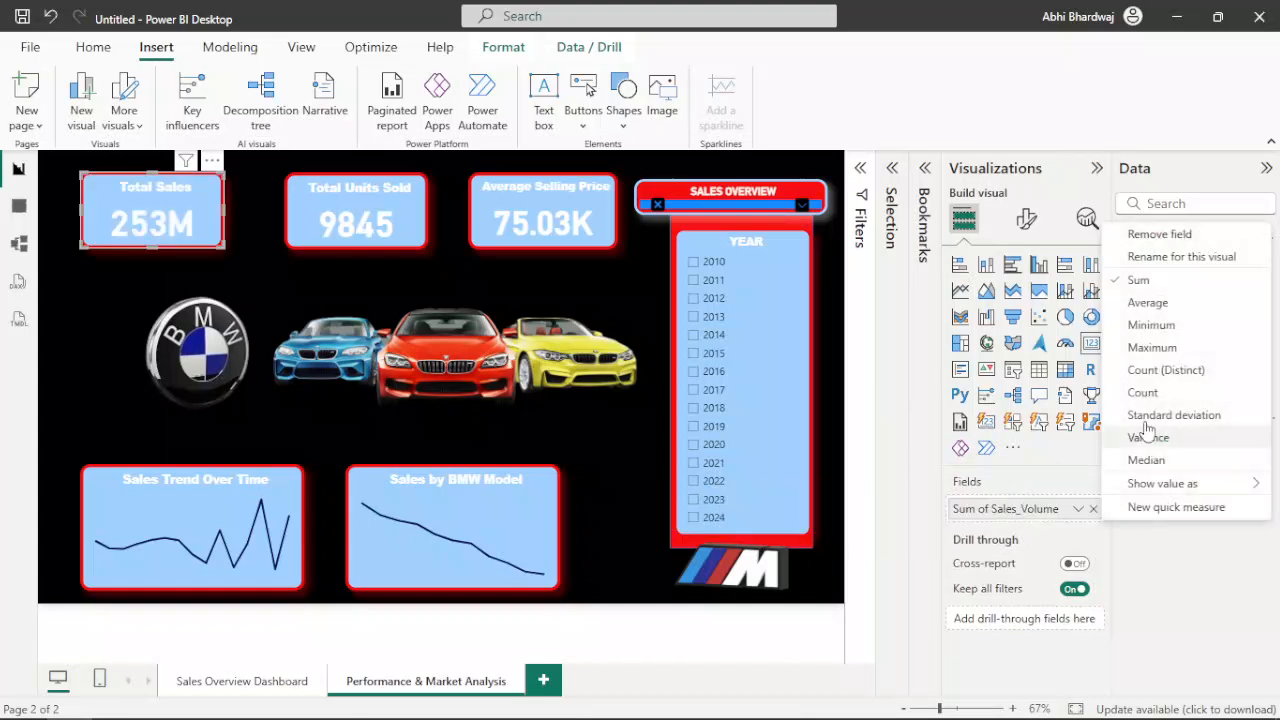
{"action": "left_click", "coordinate": [1150, 347]}
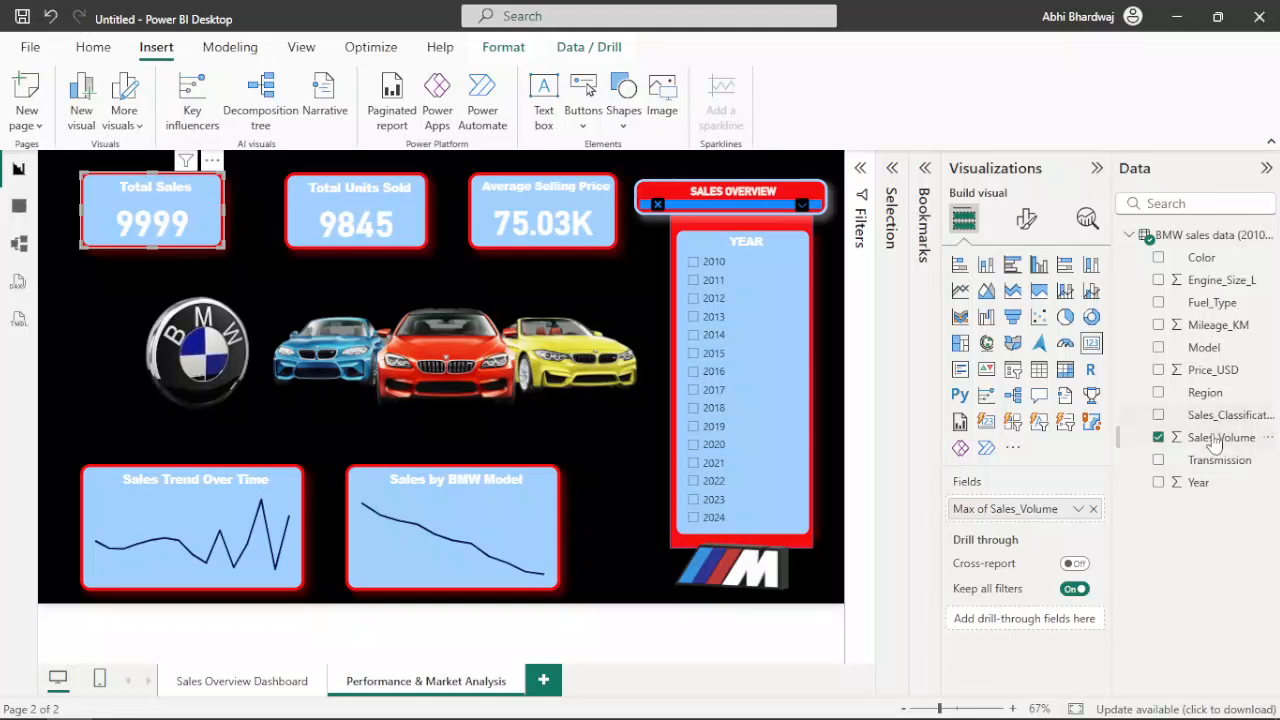
Make the Total Sales card show the maximum of Price_USD and change its title to Highest Price
{"action": "left_click_drag", "start_coordinate": [1233, 418], "coordinate": [1206, 419]}
{"action": "right_click", "coordinate": [1025, 512]}
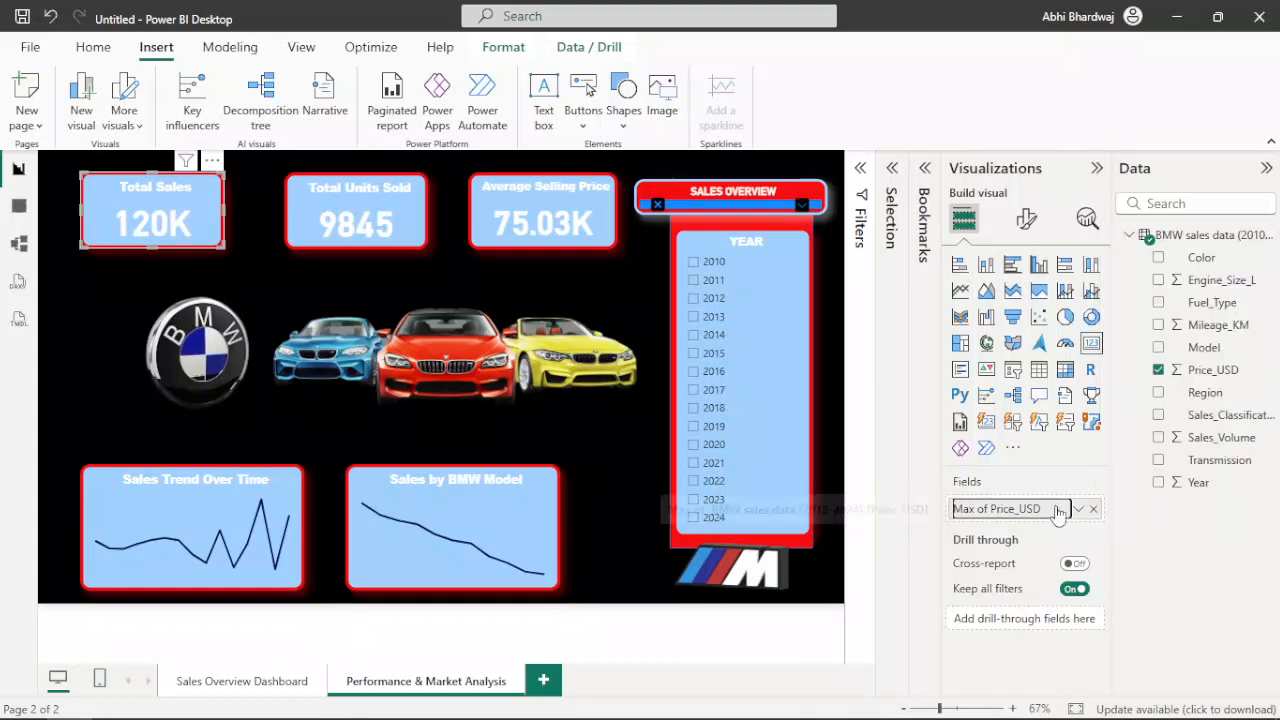
{"action": "left_click", "coordinate": [1027, 220]}
{"action": "left_click", "coordinate": [1025, 303]}
{"action": "left_click", "coordinate": [975, 388]}
{"action": "triple_click", "coordinate": [1009, 476]}
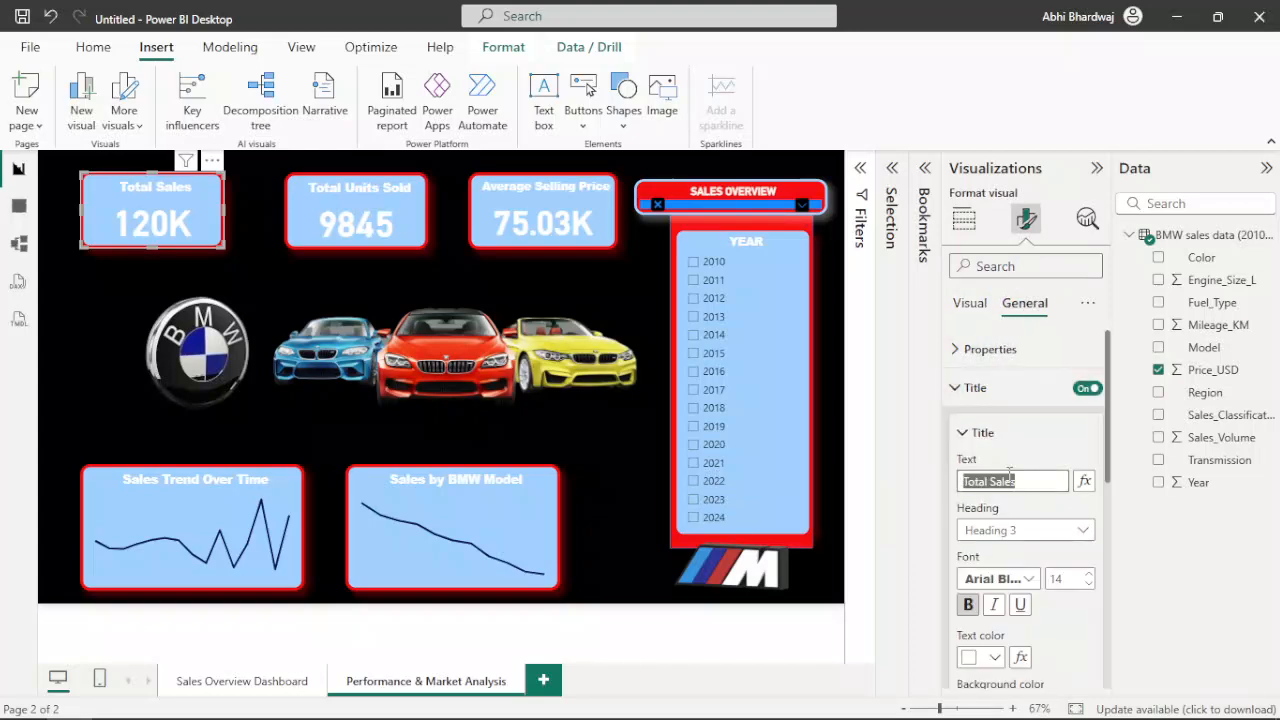
{"action": "type", "text": "Highest Price"}
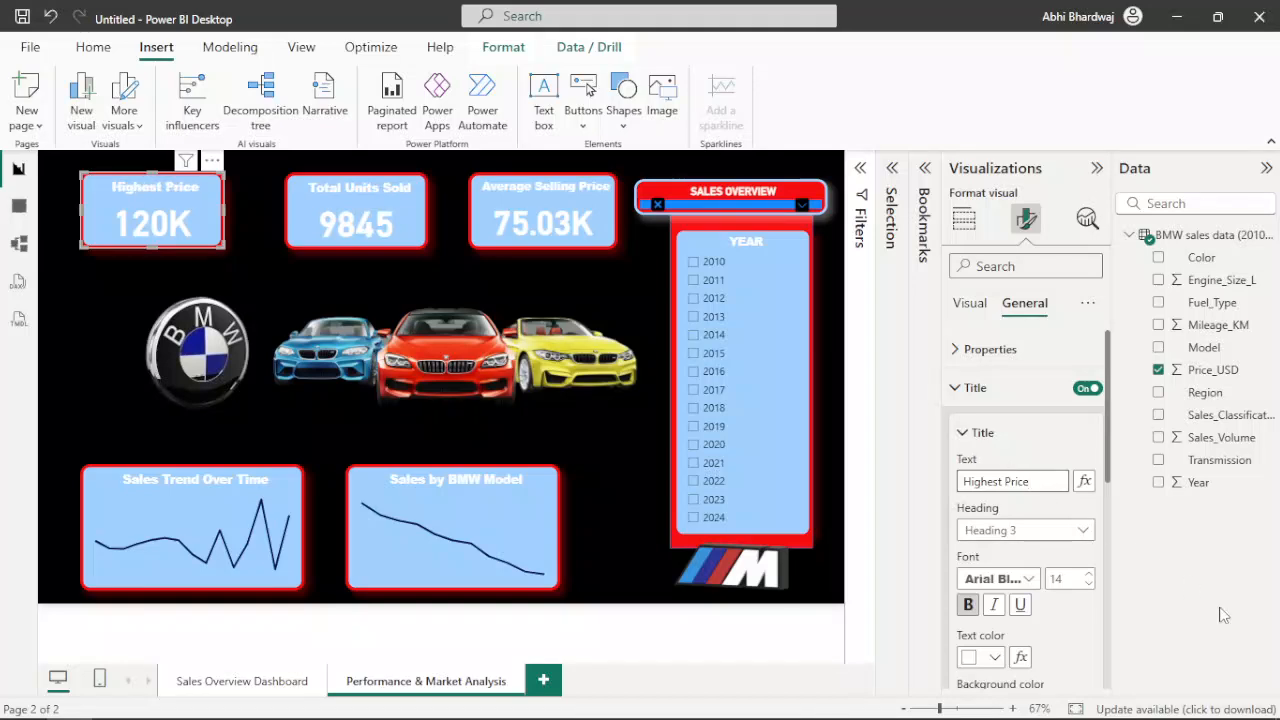
Make the Total Units Sold card show the minimum of Sales_Volume
{"action": "left_click", "coordinate": [326, 208]}
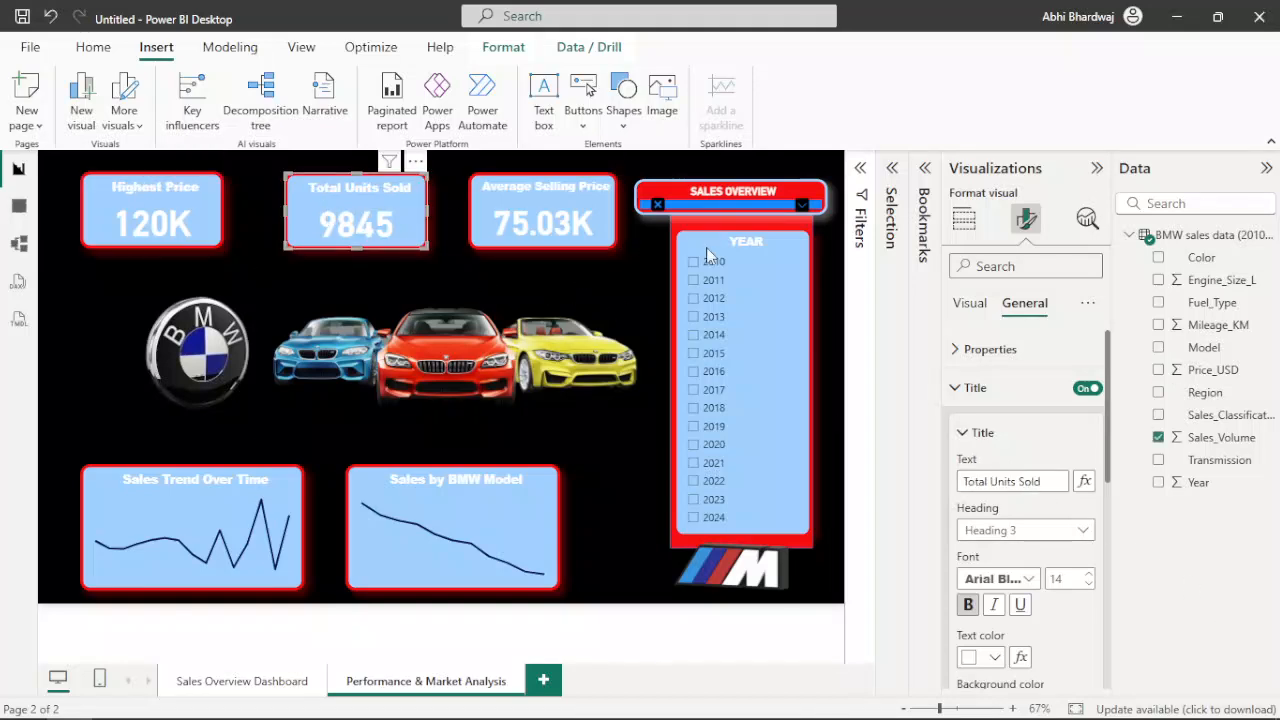
{"action": "left_click", "coordinate": [963, 218]}
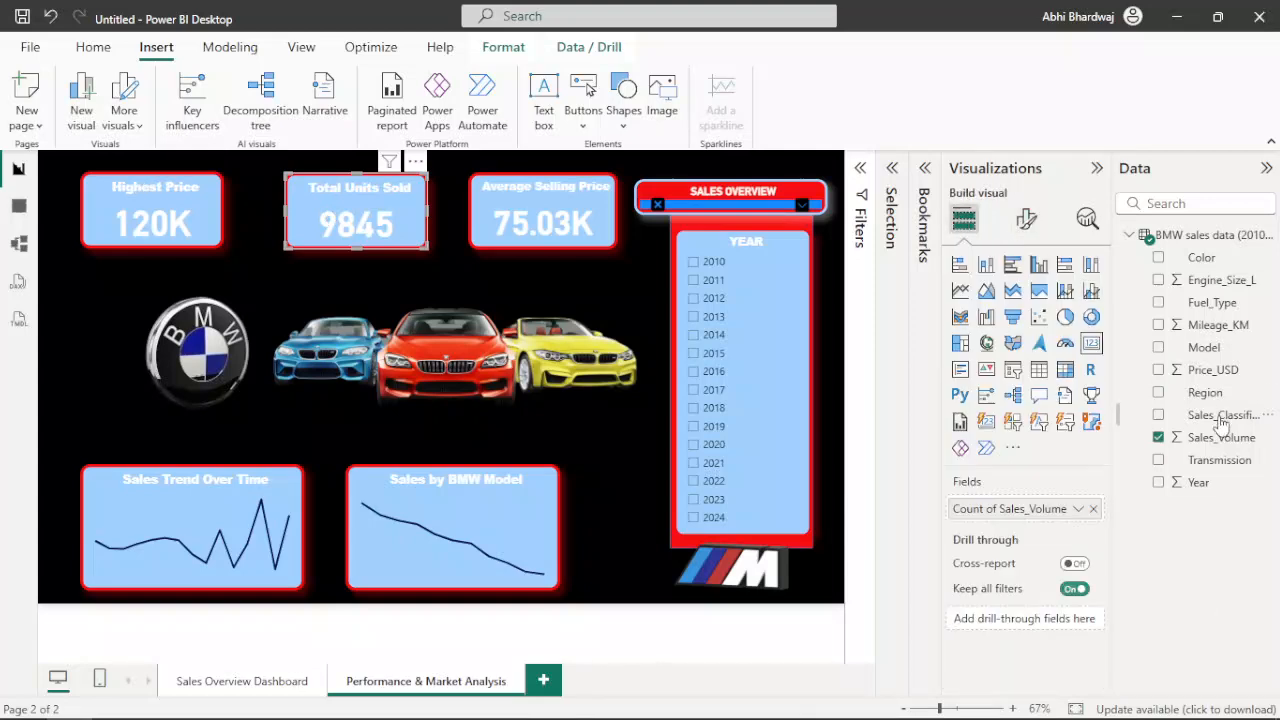
{"action": "left_click", "coordinate": [1093, 509]}
{"action": "left_click_drag", "start_coordinate": [1221, 437], "coordinate": [1041, 515]}
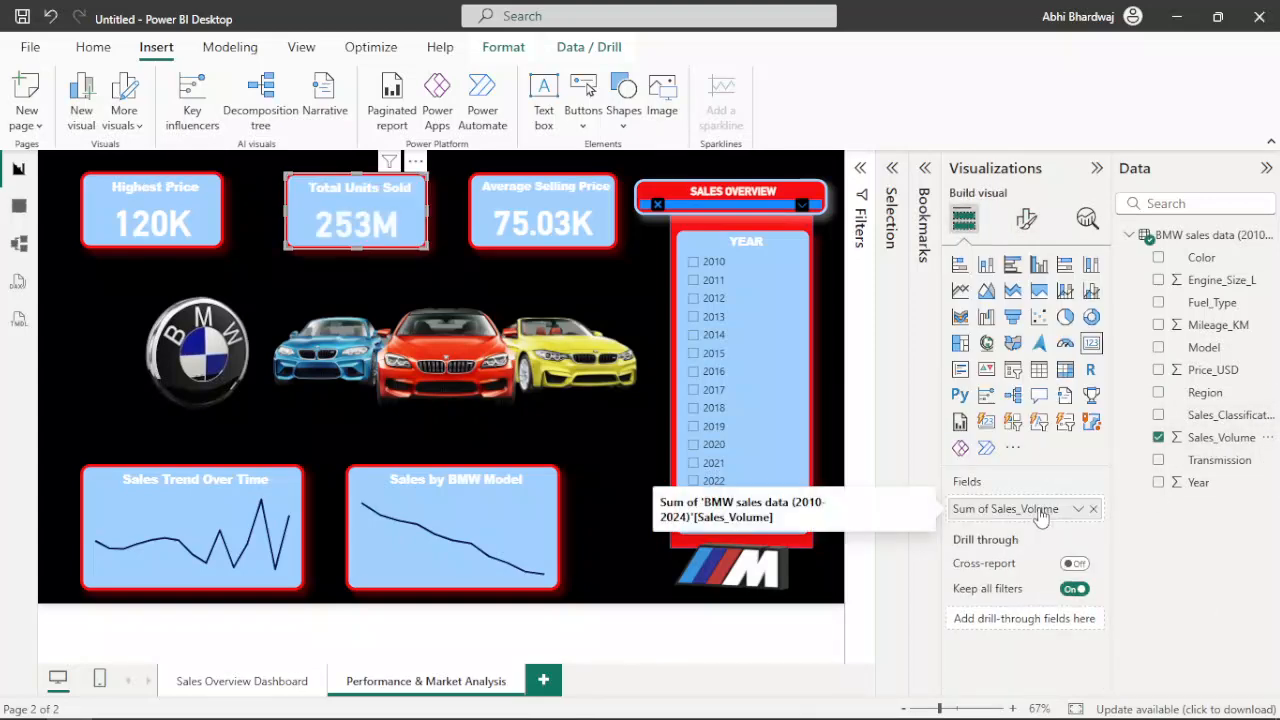
{"action": "left_click", "coordinate": [1078, 509]}
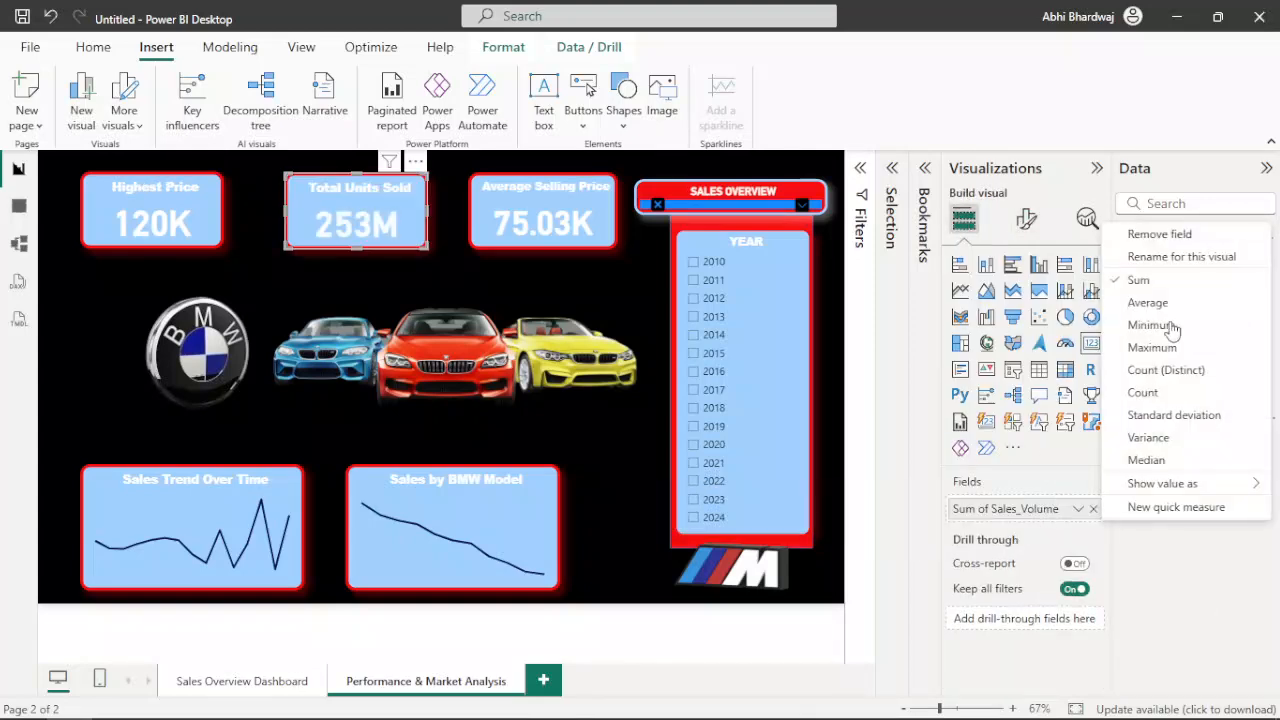
{"action": "left_click", "coordinate": [1092, 327]}
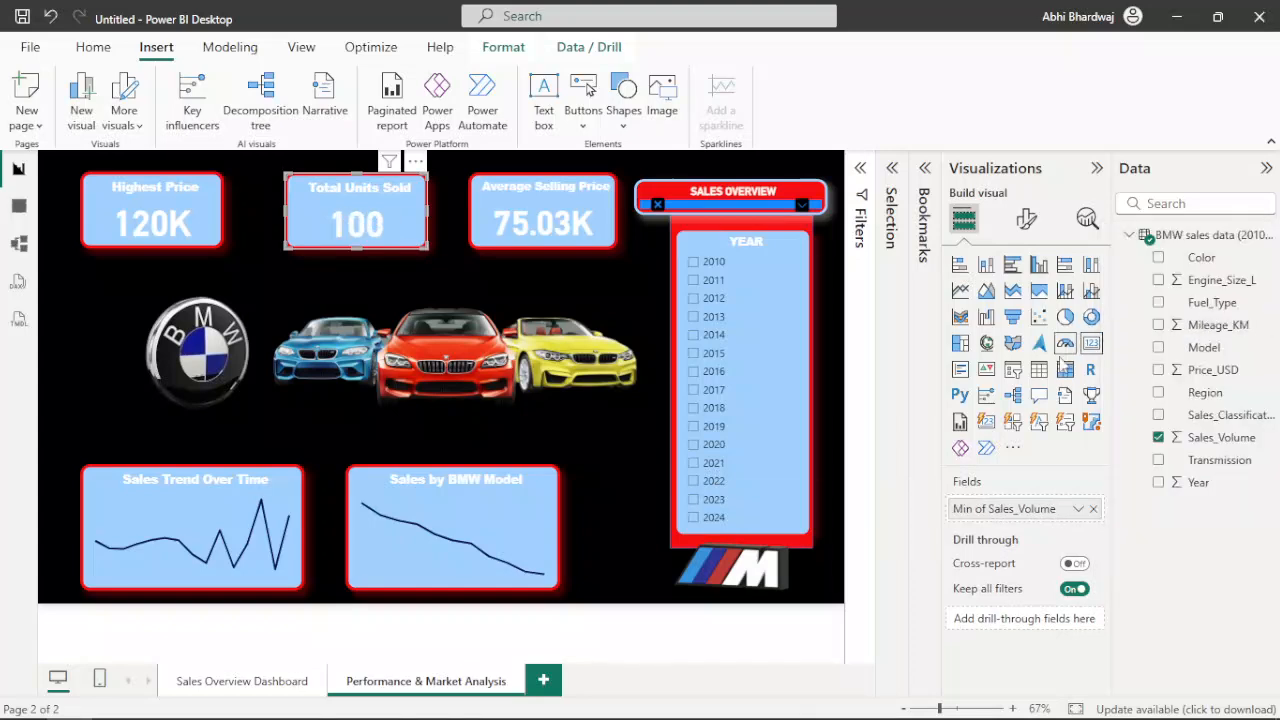
{"action": "left_click", "coordinate": [1022, 214]}
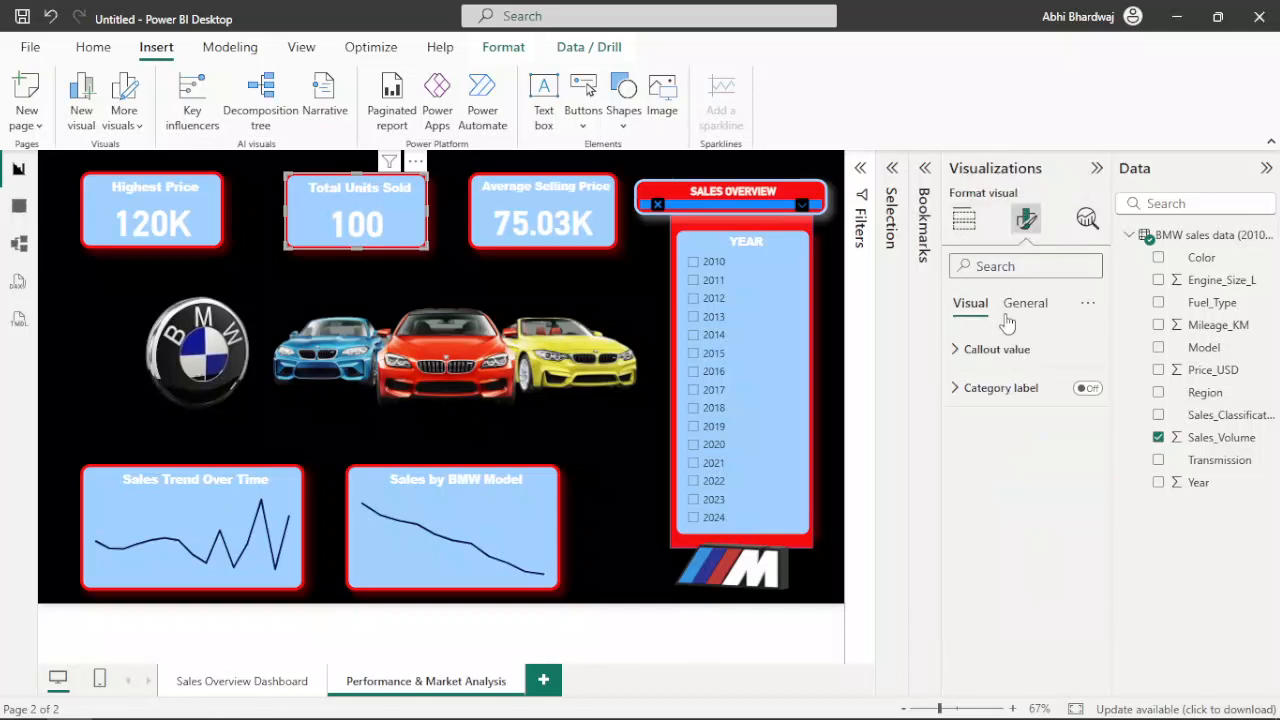
{"action": "left_click", "coordinate": [1018, 304]}
Replace the Highest Price card's field with Sales_Volume, summarized as its maximum
{"action": "left_click", "coordinate": [147, 238]}
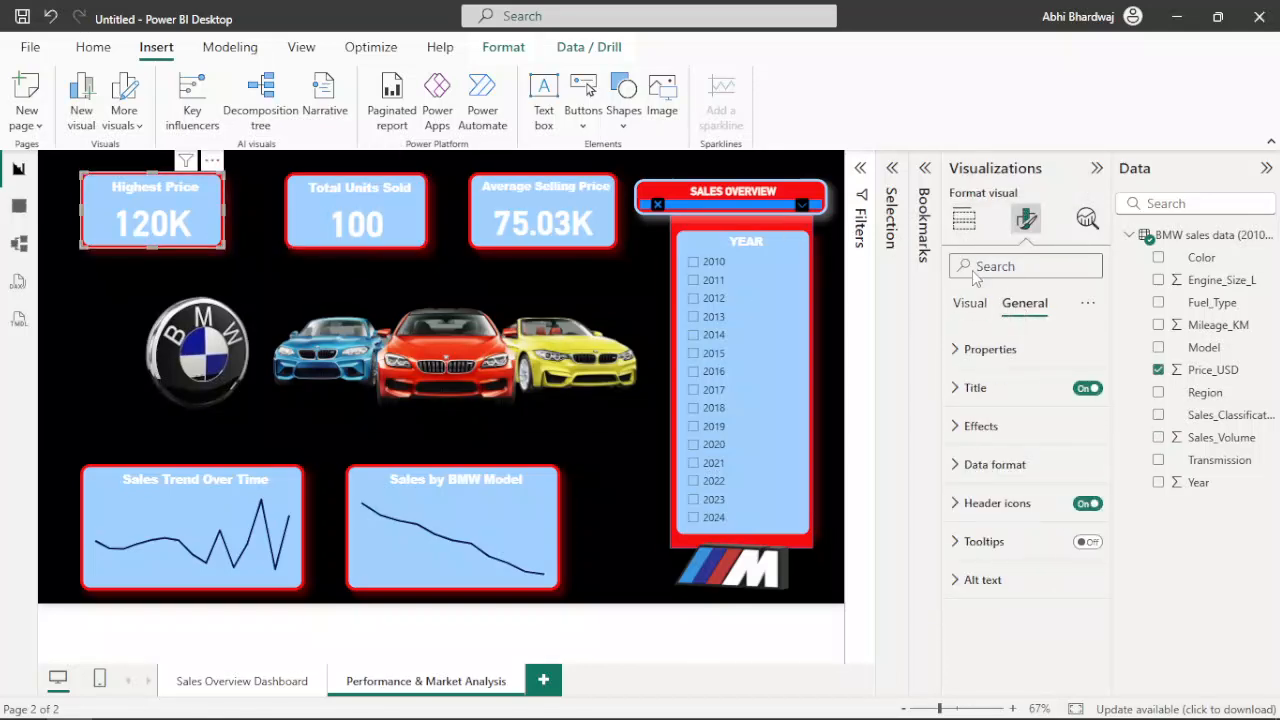
{"action": "left_click", "coordinate": [964, 218]}
{"action": "left_click", "coordinate": [1095, 509]}
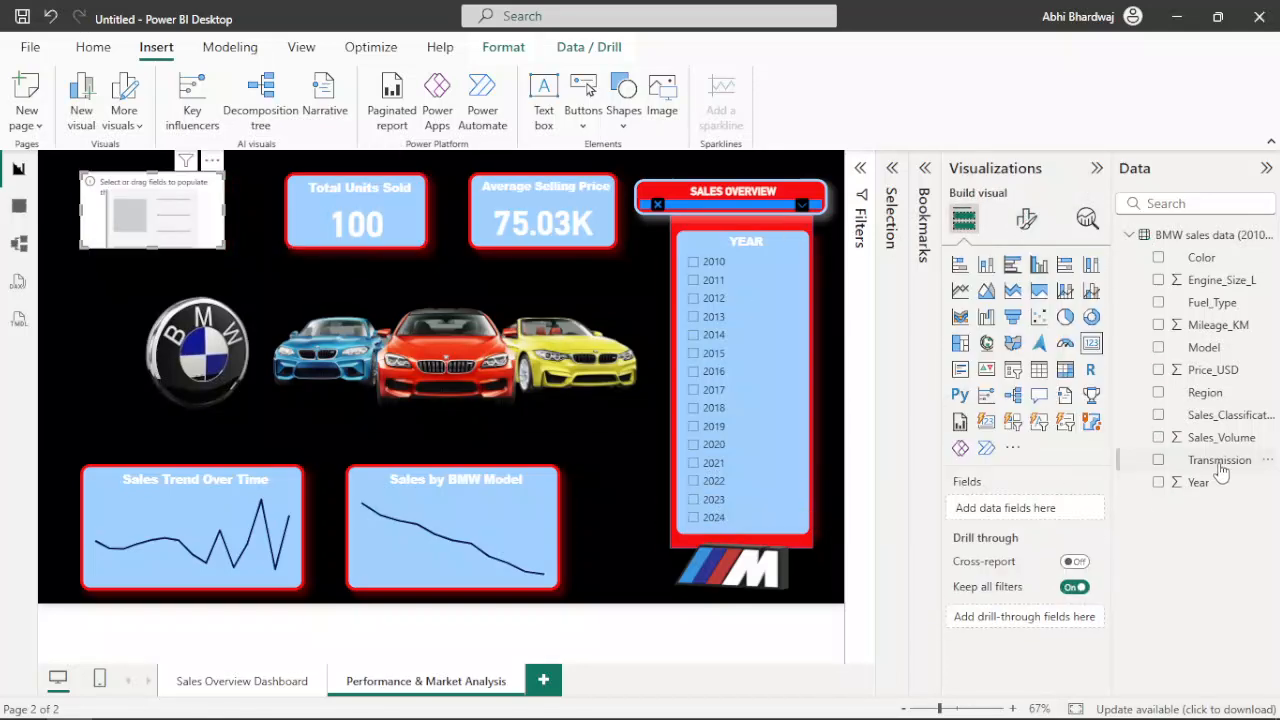
{"action": "left_click_drag", "start_coordinate": [1212, 439], "coordinate": [990, 508]}
{"action": "left_click", "coordinate": [1078, 508]}
{"action": "left_click", "coordinate": [1136, 364]}
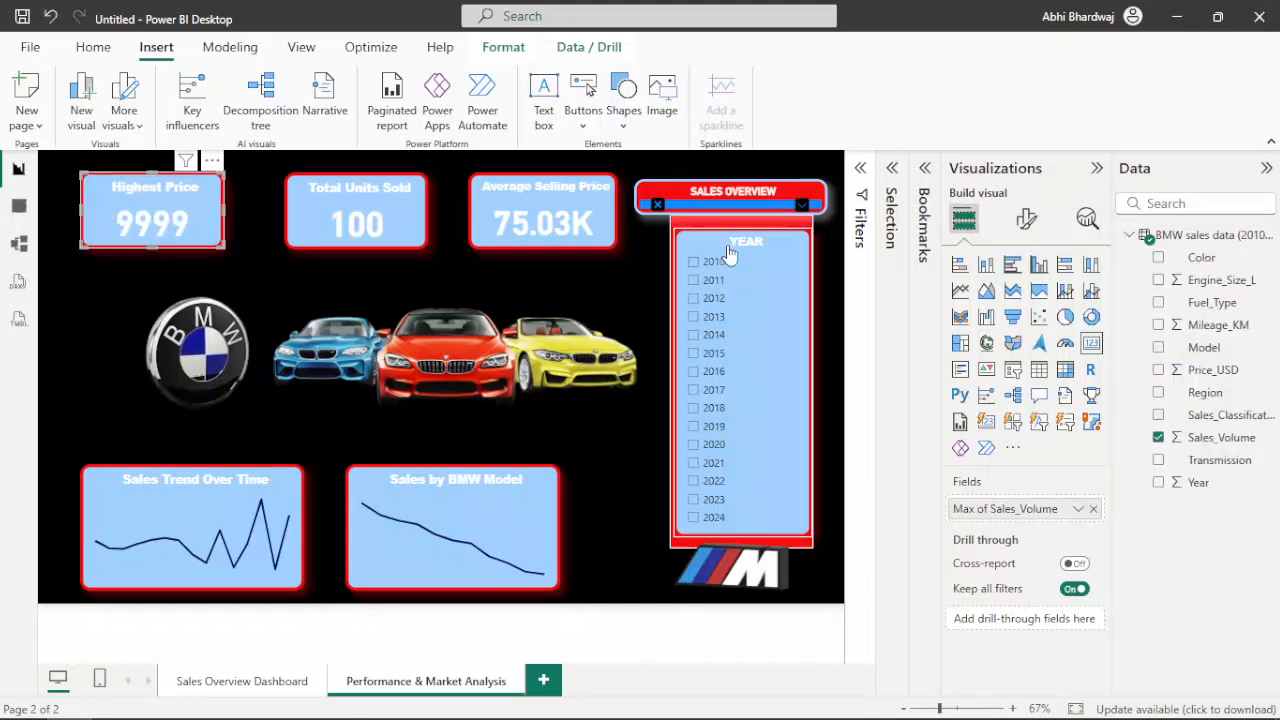
Change the Highest Price card's title to Max. Sales
{"action": "left_click", "coordinate": [1026, 219]}
{"action": "left_click", "coordinate": [1025, 303]}
{"action": "left_click", "coordinate": [1000, 392]}
{"action": "triple_click", "coordinate": [1020, 481]}
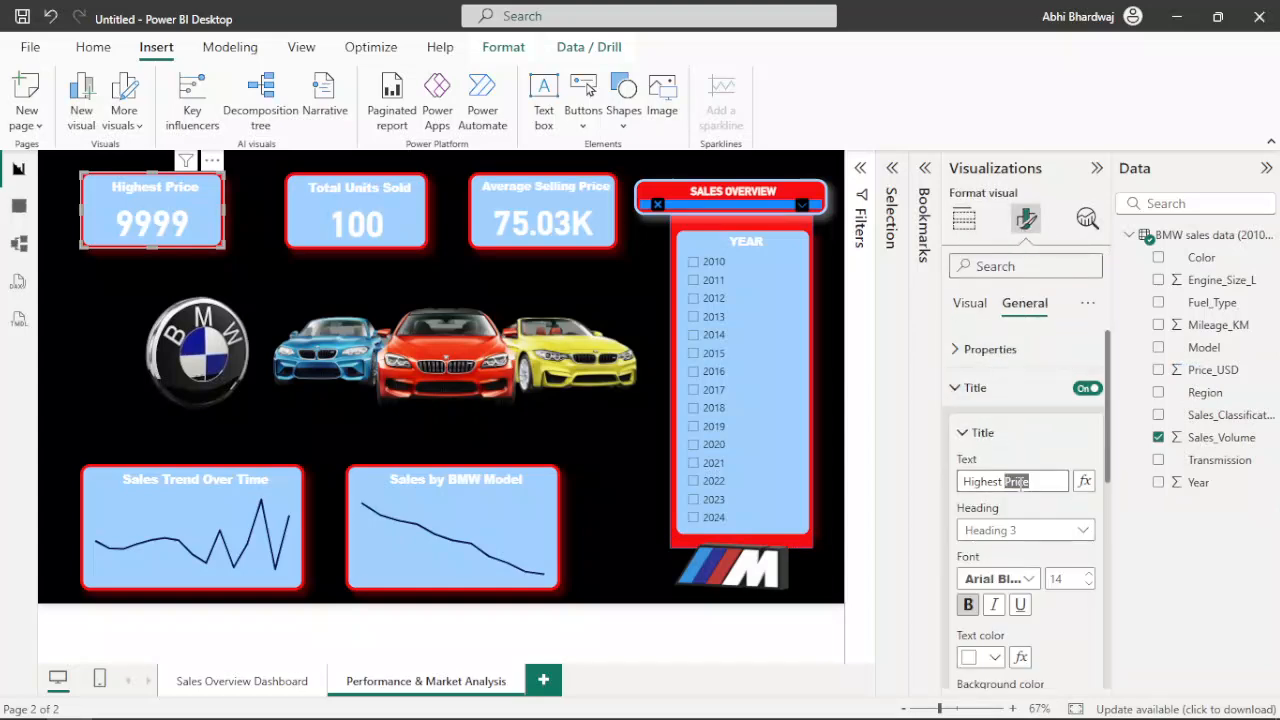
{"action": "key", "text": "BackSpace"}
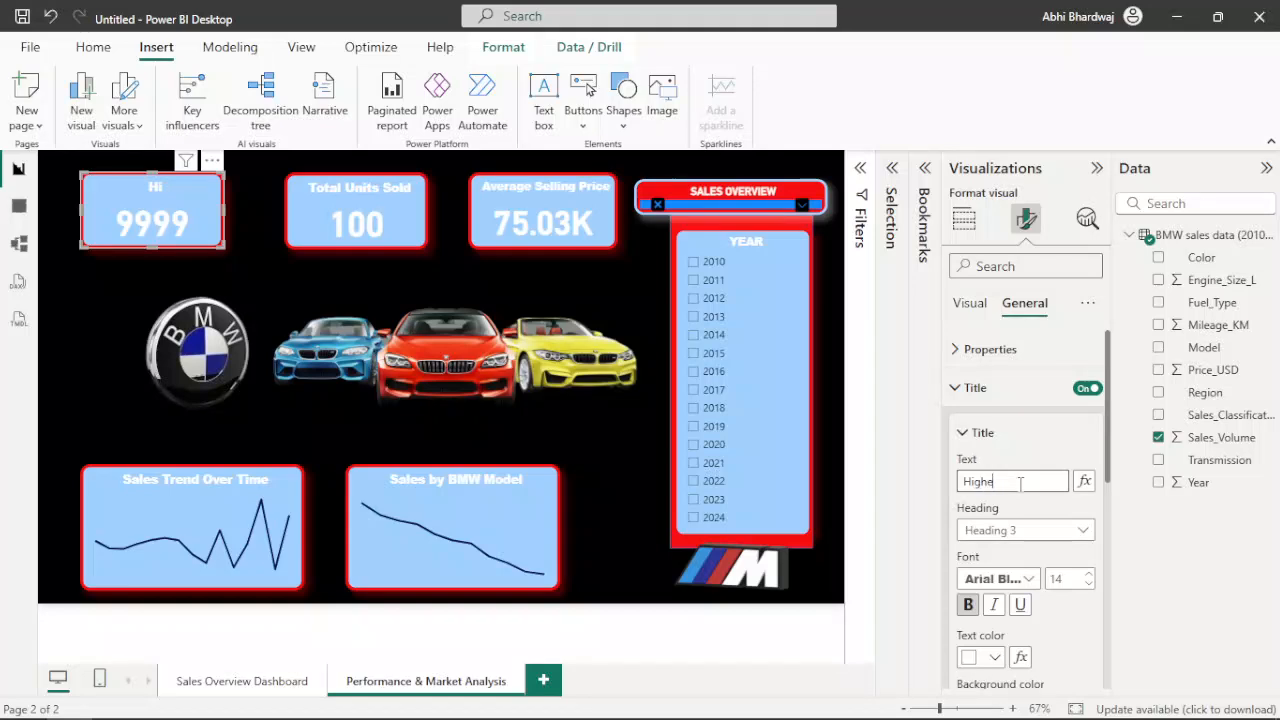
{"action": "key", "text": "BackSpace"}
{"action": "key", "text": "BackSpace"}
{"action": "key", "text": "BackSpace"}
{"action": "key", "text": "BackSpace"}
{"action": "key", "text": "BackSpace"}
Change the Total Units Sold card's title to Min. Sale
{"action": "left_click", "coordinate": [382, 222]}
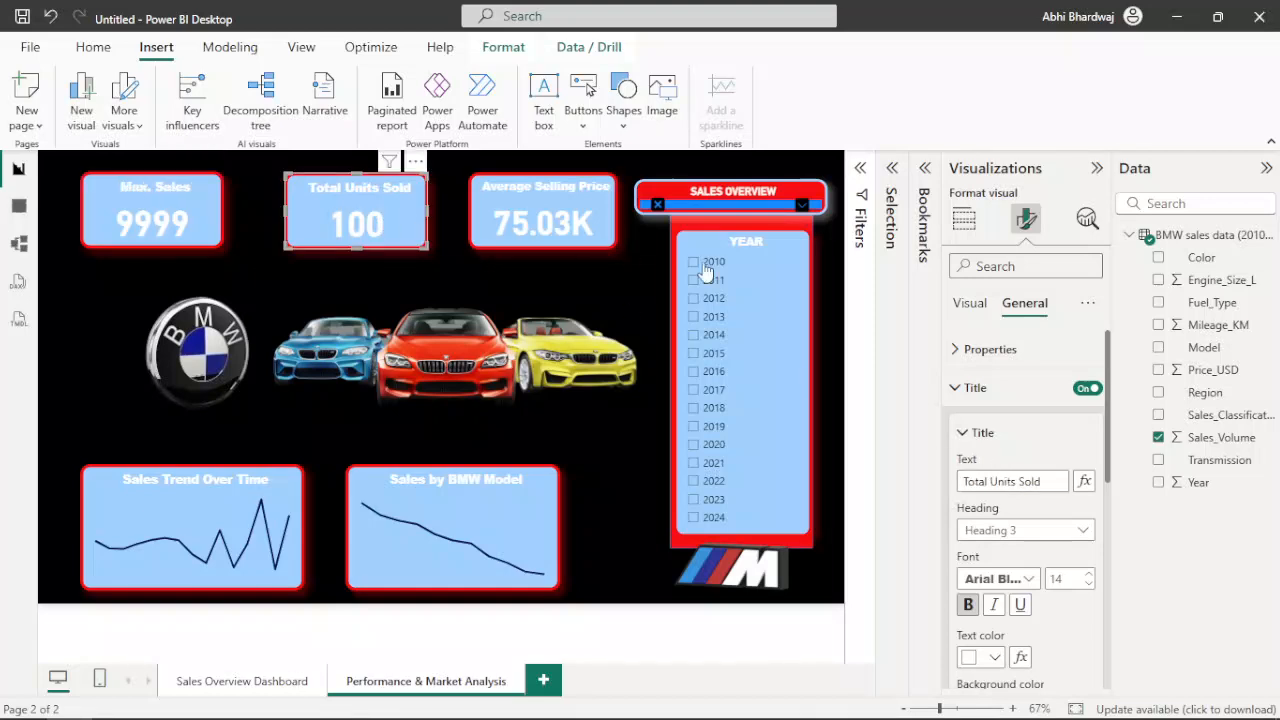
{"action": "triple_click", "coordinate": [988, 484]}
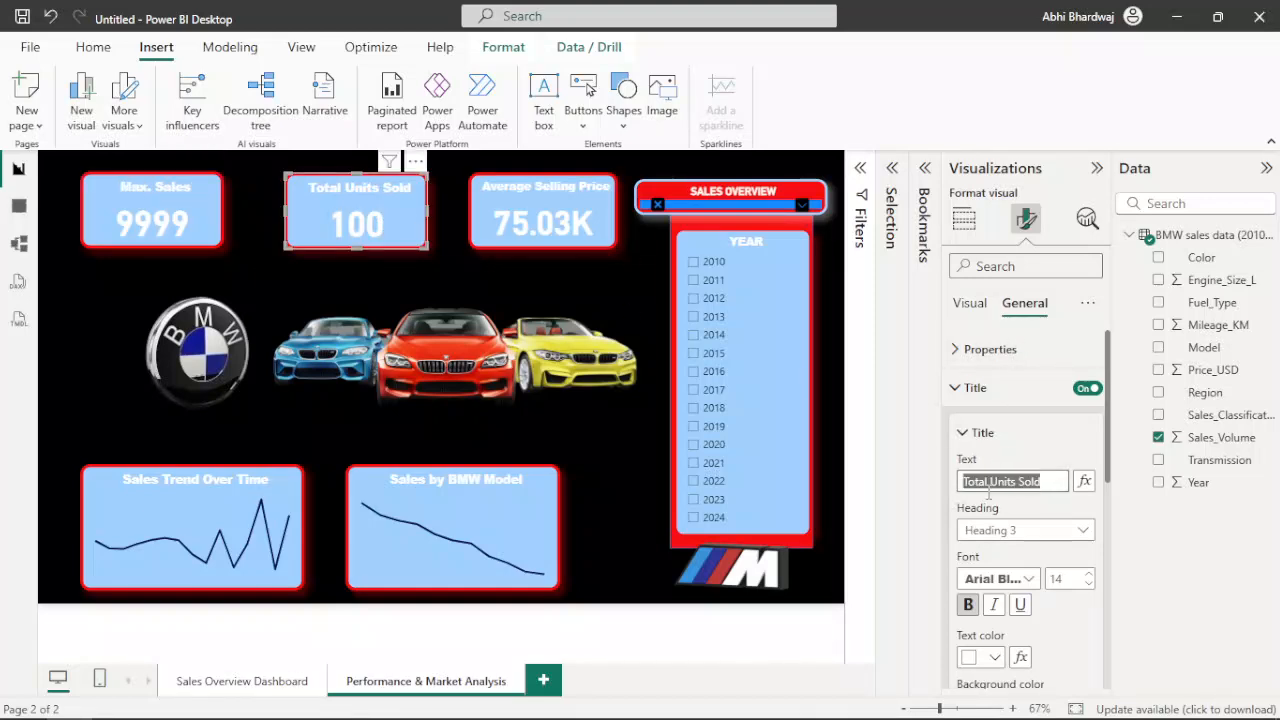
{"action": "type", "text": "Min. Sale"}
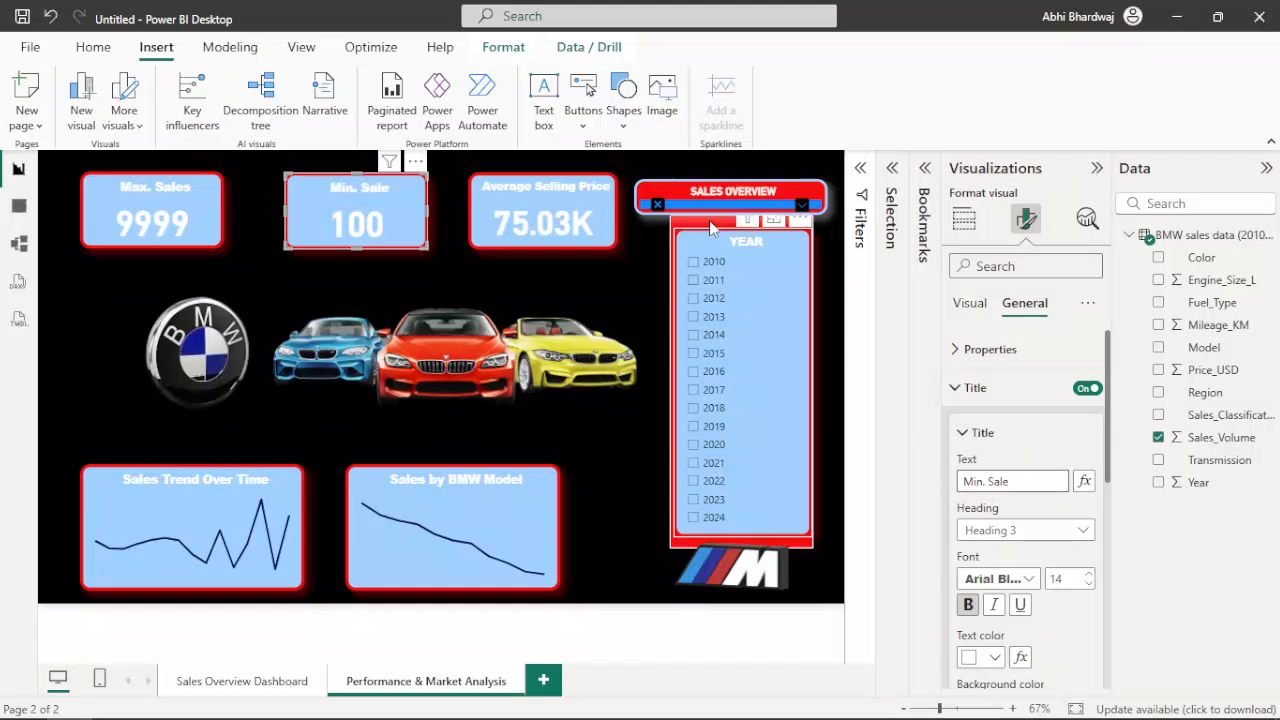
Replace the field in the Average Selling Price card with Model, summarized as a distinct count
{"action": "left_click", "coordinate": [570, 235]}
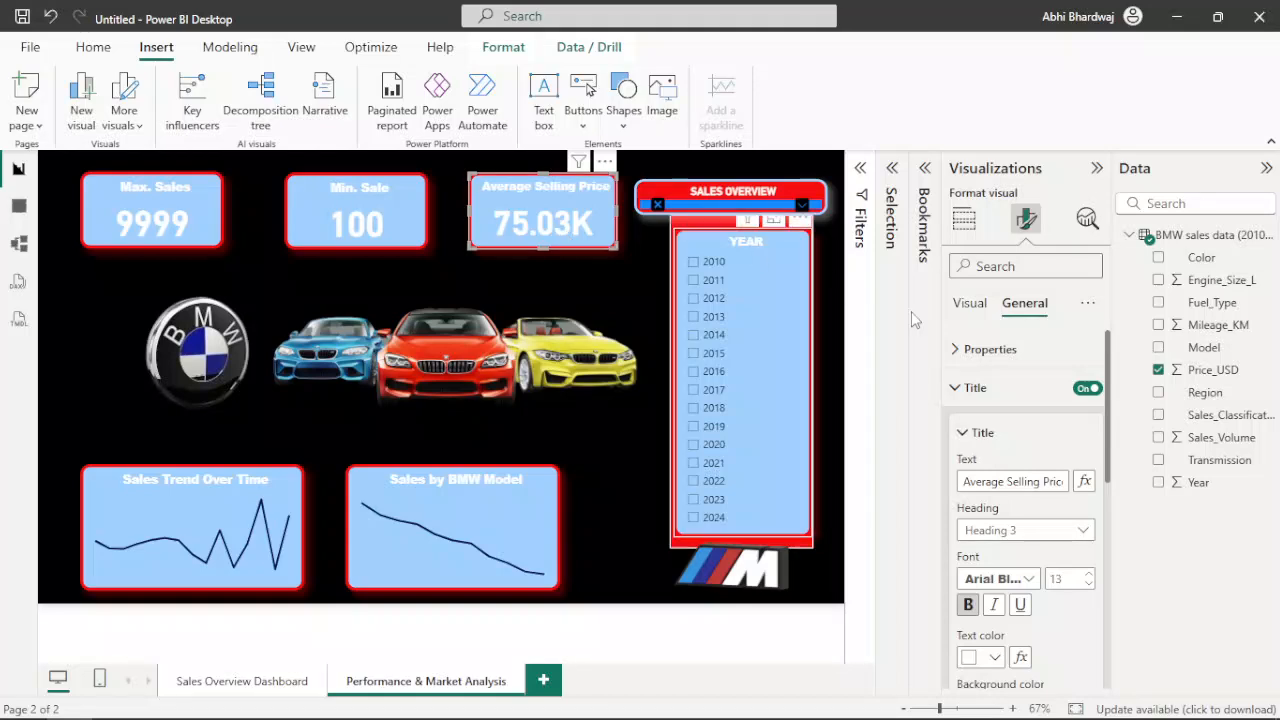
{"action": "left_click", "coordinate": [964, 219]}
{"action": "left_click", "coordinate": [1093, 509]}
{"action": "left_click_drag", "start_coordinate": [1204, 347], "coordinate": [1005, 509]}
{"action": "right_click", "coordinate": [1014, 510]}
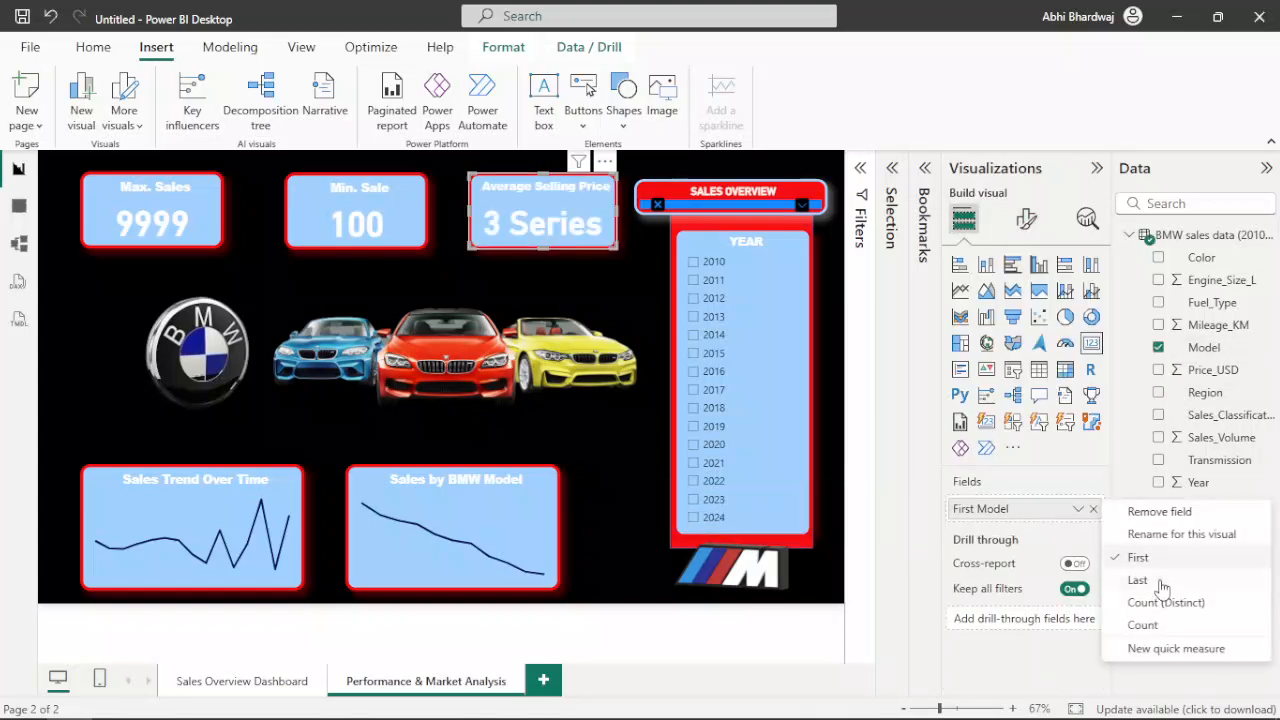
{"action": "left_click", "coordinate": [1152, 624]}
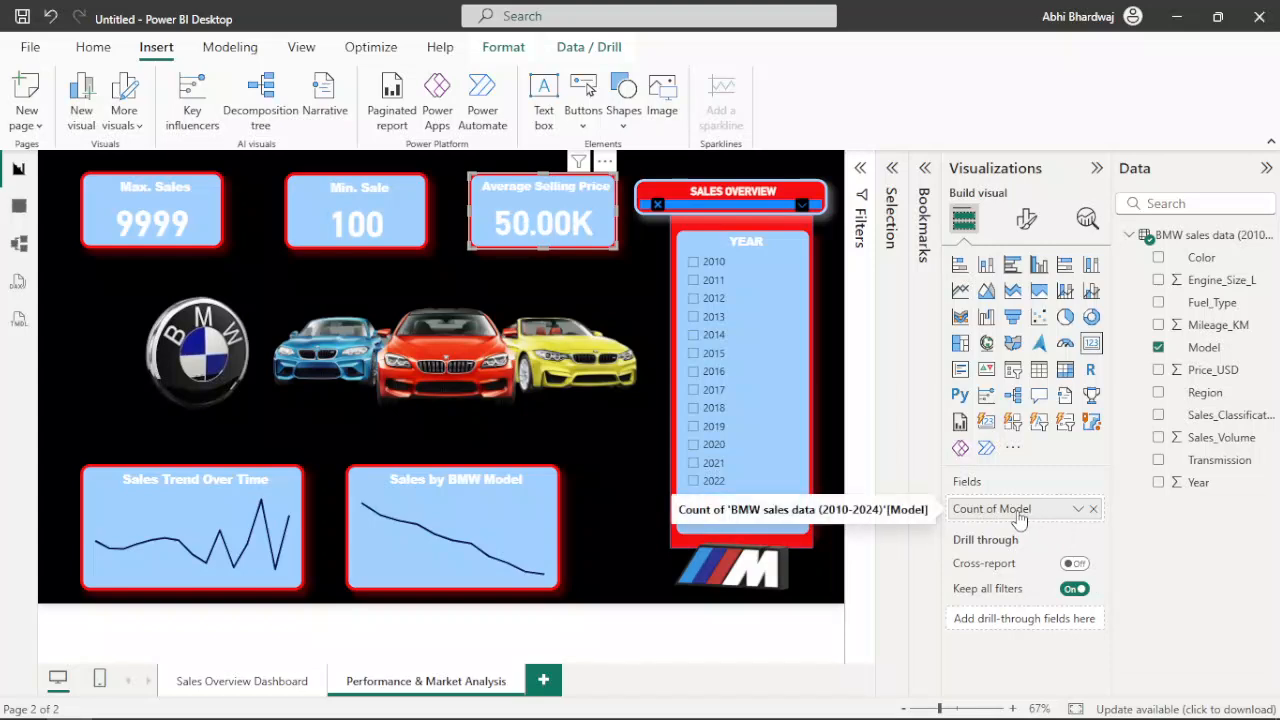
{"action": "left_click", "coordinate": [1078, 509]}
{"action": "left_click", "coordinate": [1167, 601]}
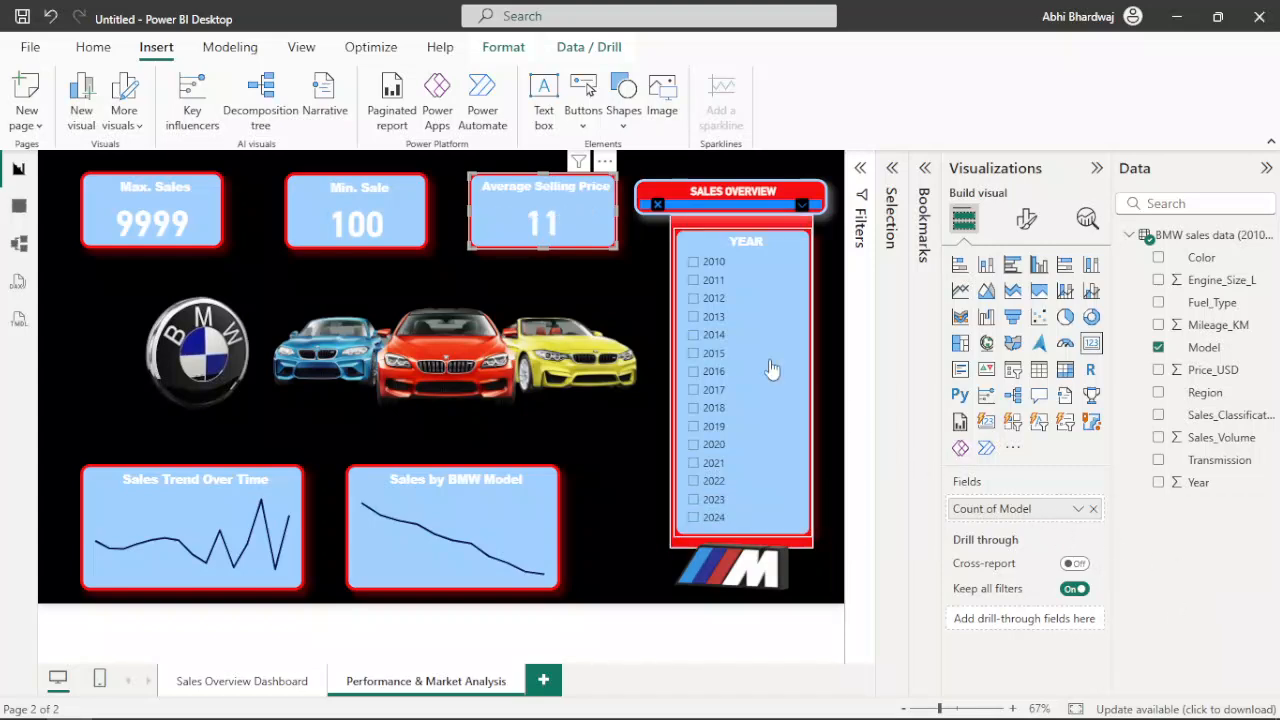
Check how the cards and charts respond to the years 2012, 2010 and 2018 in the slicer, and clear the selection
{"action": "left_click", "coordinate": [703, 300]}
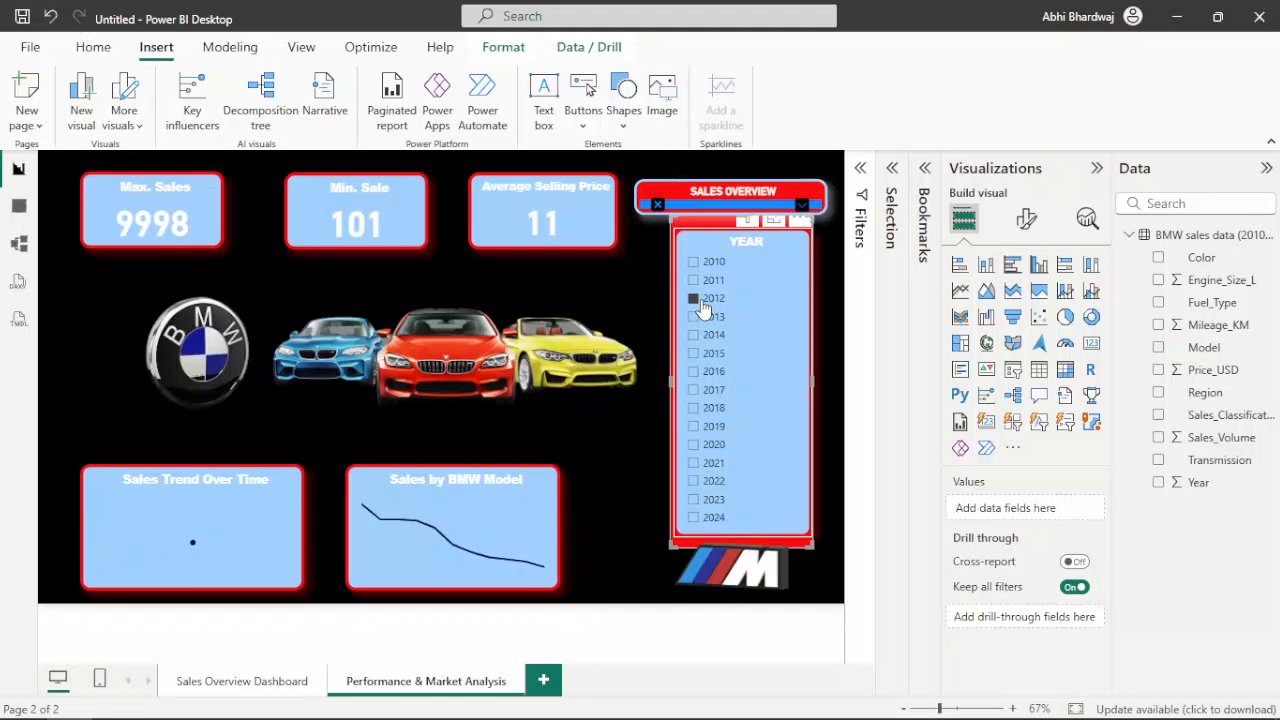
{"action": "left_click", "coordinate": [703, 302]}
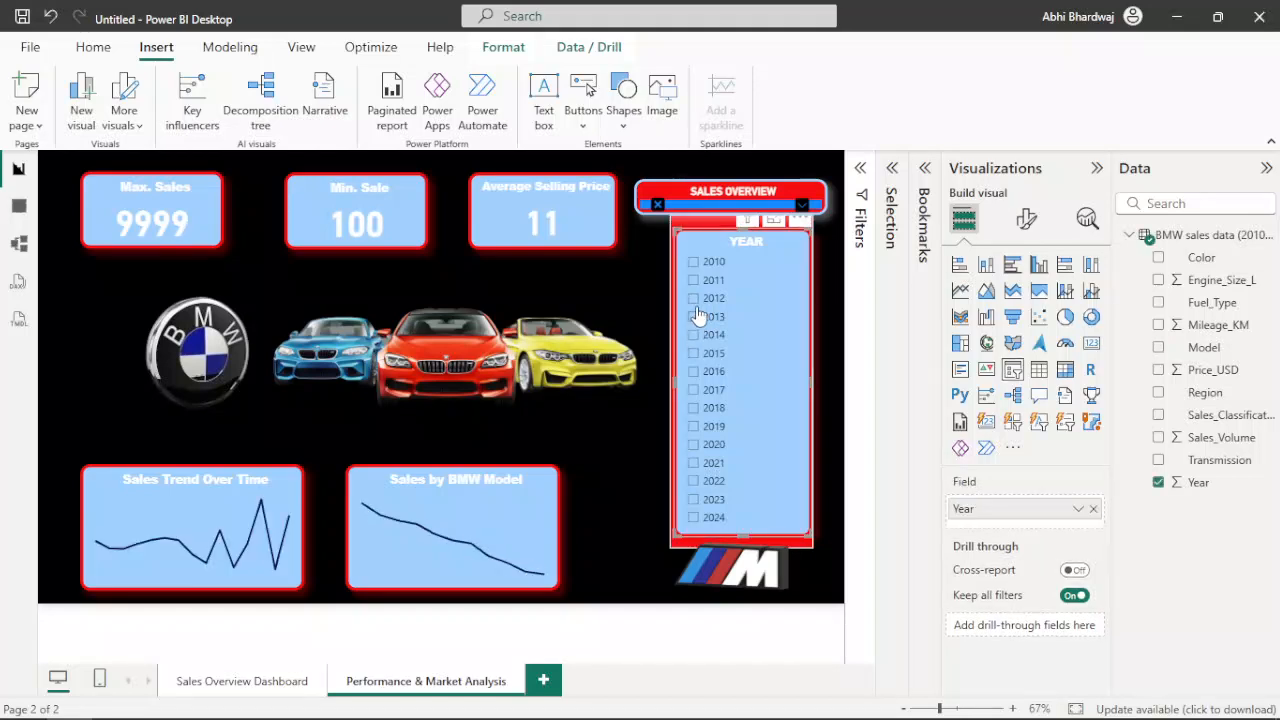
{"action": "left_click", "coordinate": [713, 263]}
{"action": "left_click", "coordinate": [712, 412]}
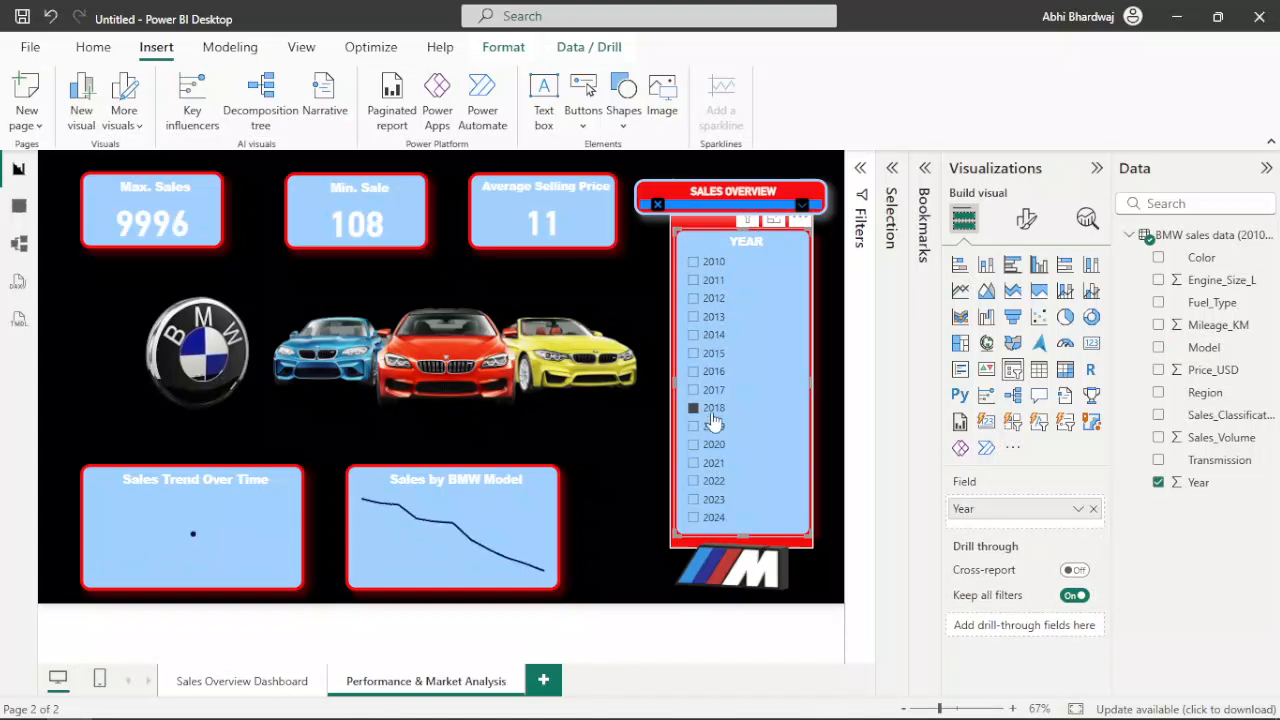
{"action": "left_click", "coordinate": [713, 416]}
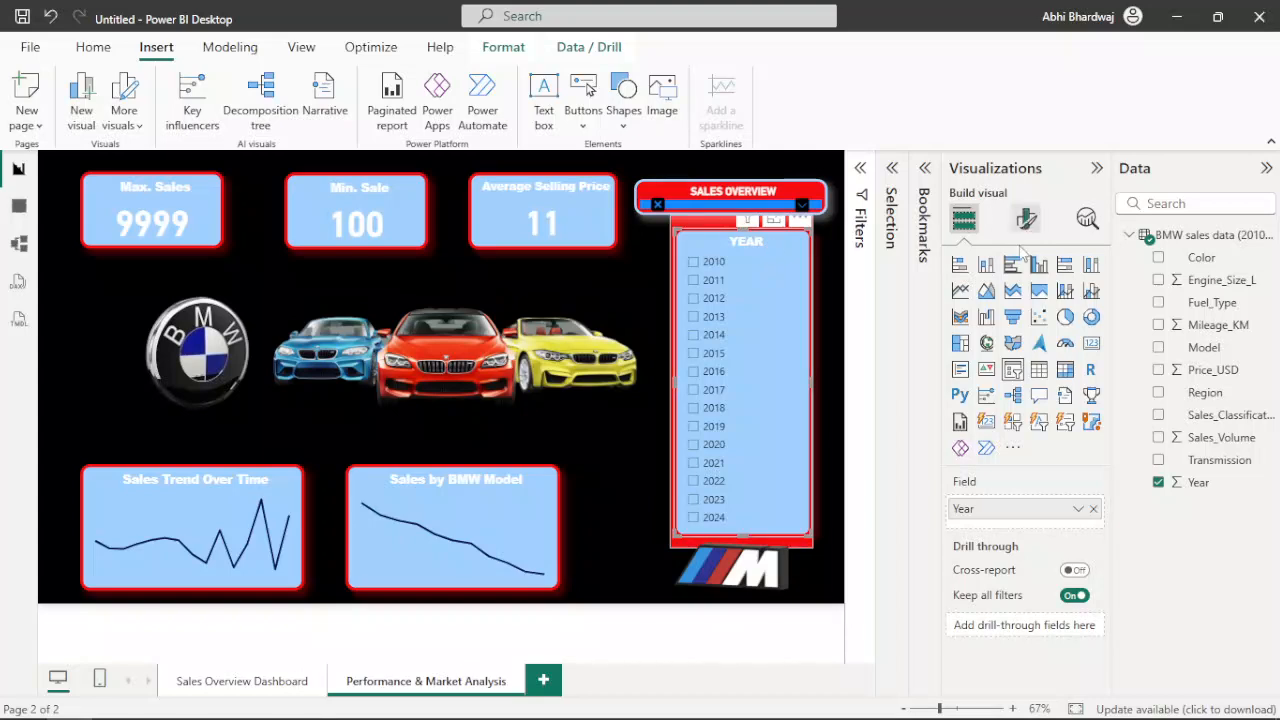
Replace the Year field in the slicer with Model
{"action": "left_click", "coordinate": [1093, 509]}
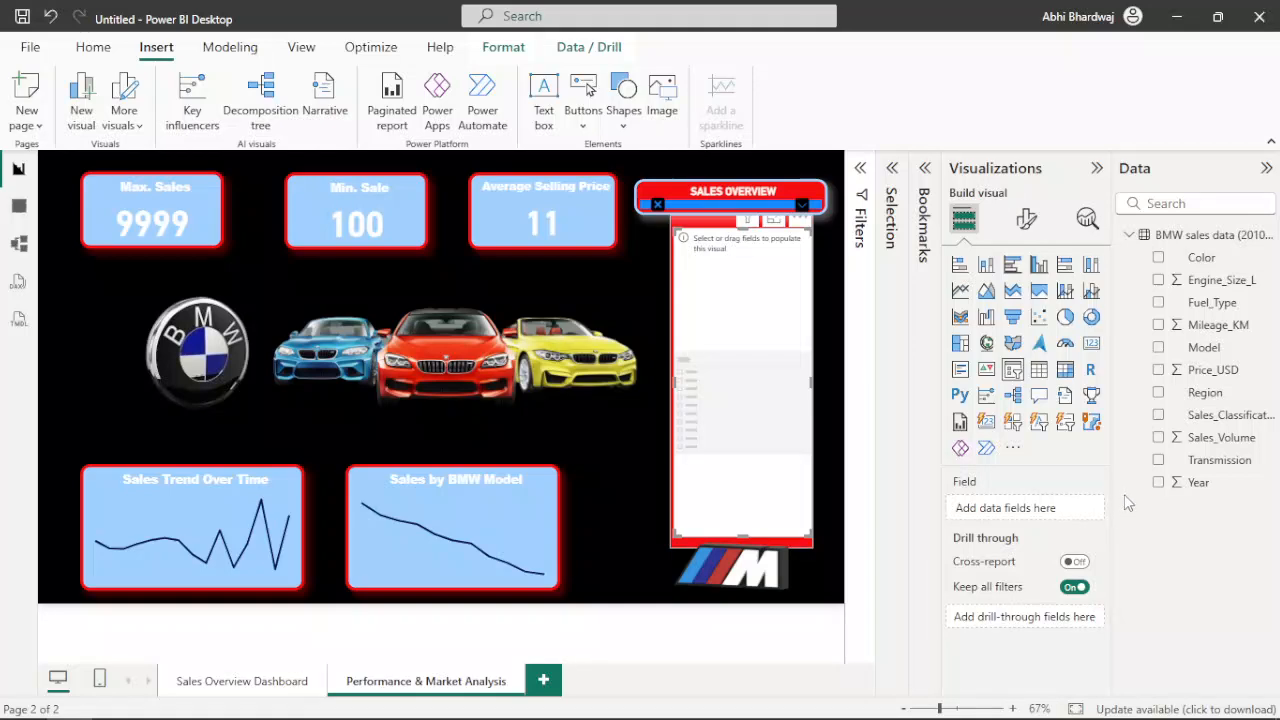
{"action": "left_click_drag", "start_coordinate": [1203, 349], "coordinate": [1012, 510]}
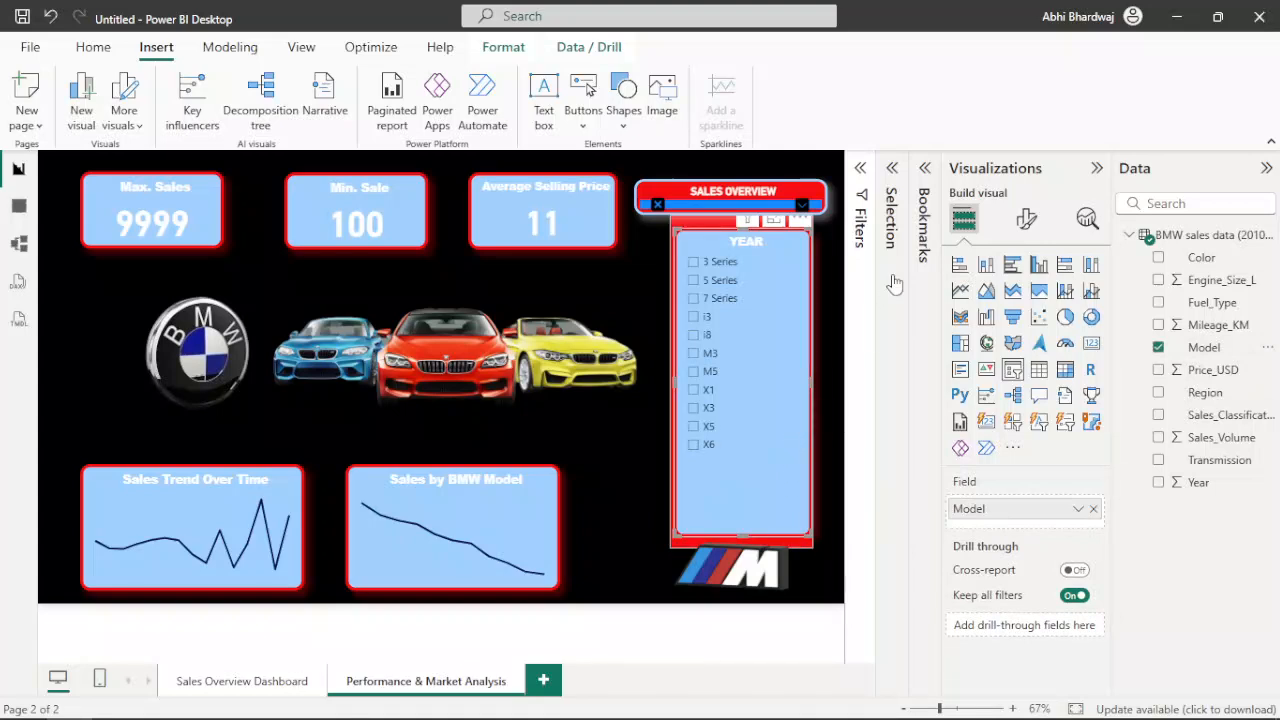
Try converting the Sales Trend Over Time line chart to a scatter chart, removing its Year and Sales_Volume fields
{"action": "left_click", "coordinate": [128, 490]}
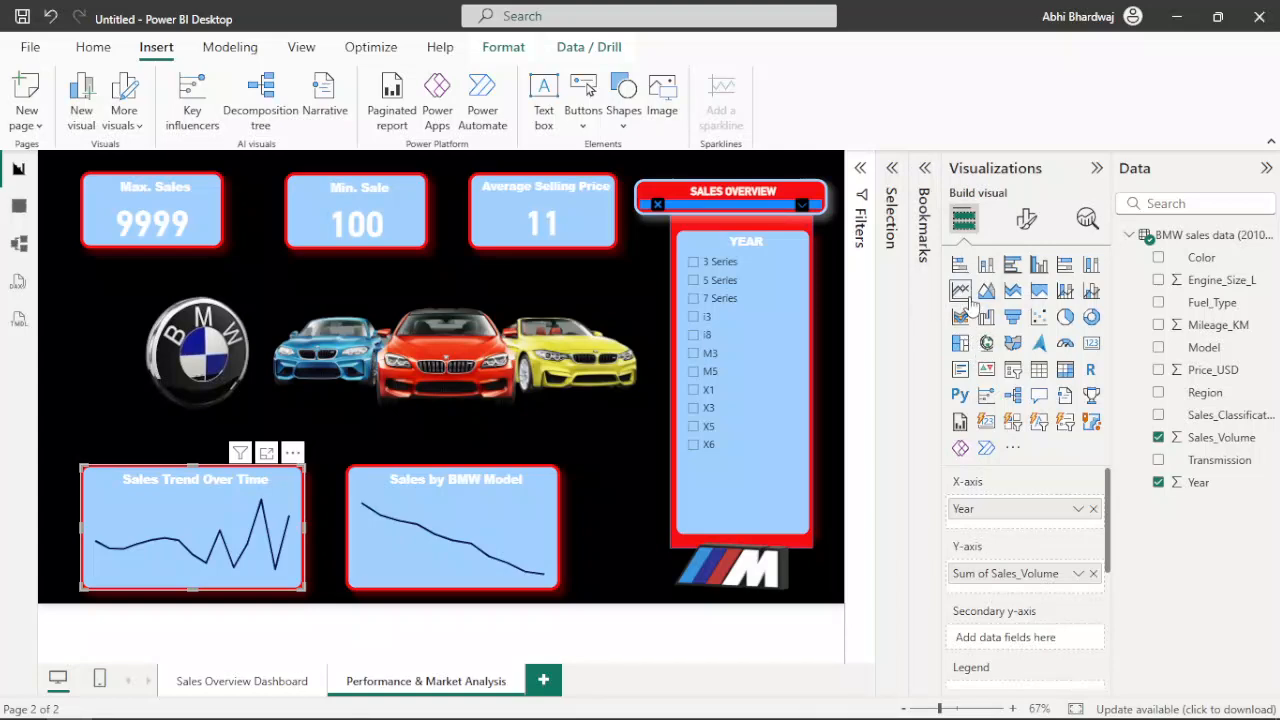
{"action": "left_click", "coordinate": [1038, 316]}
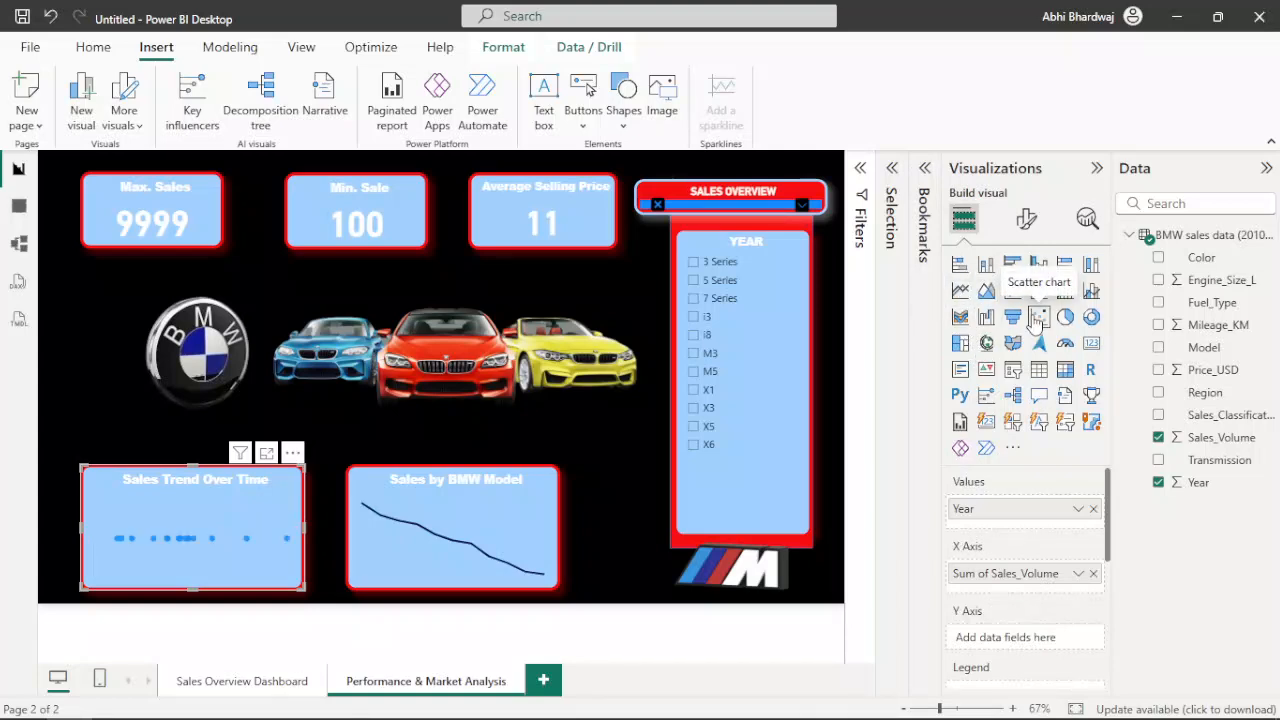
{"action": "left_click", "coordinate": [1093, 508]}
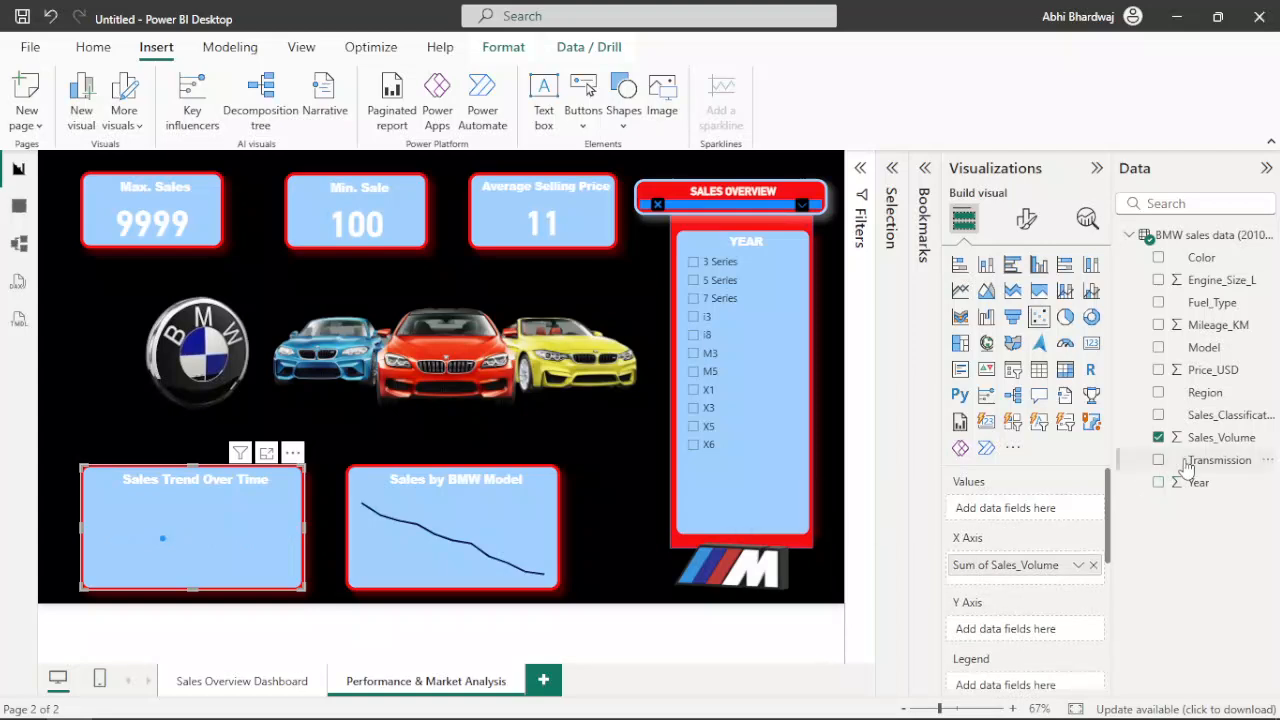
{"action": "left_click", "coordinate": [1093, 565]}
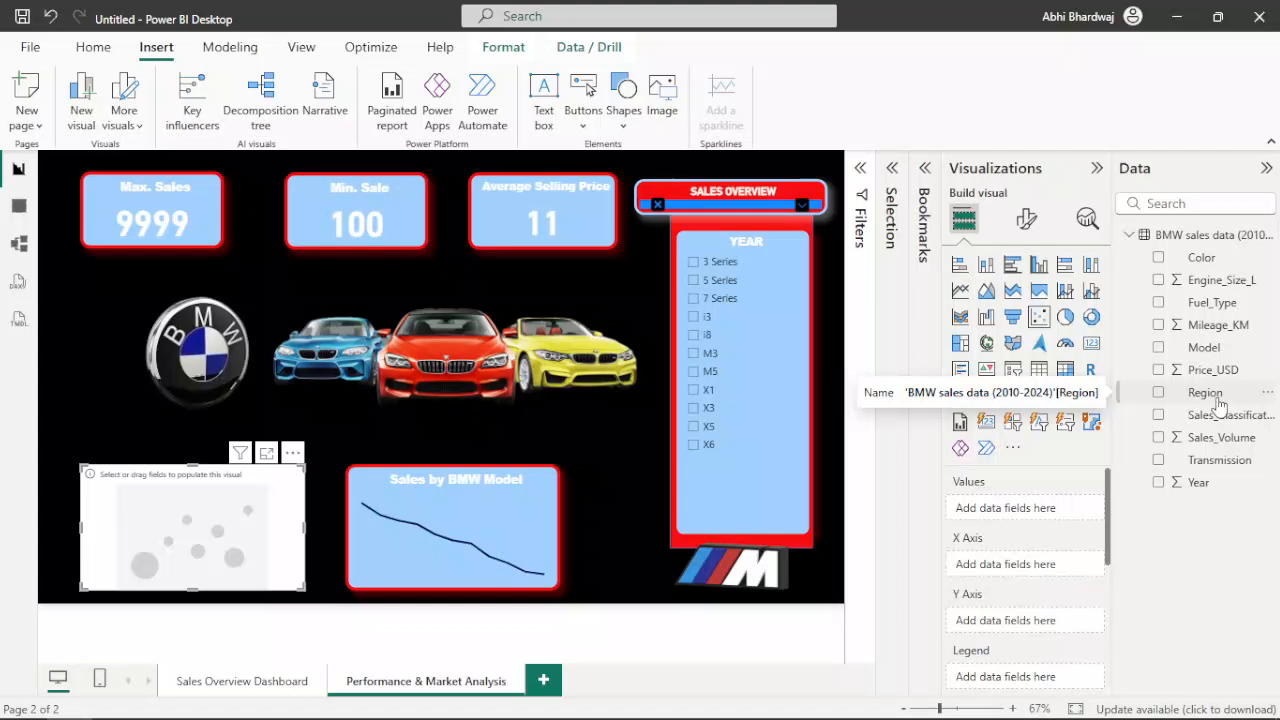
Try Sales_Volume as the scatter chart's values with the count of Model on the X axis
{"action": "left_click_drag", "start_coordinate": [1220, 438], "coordinate": [1080, 510]}
{"action": "right_click", "coordinate": [1050, 518]}
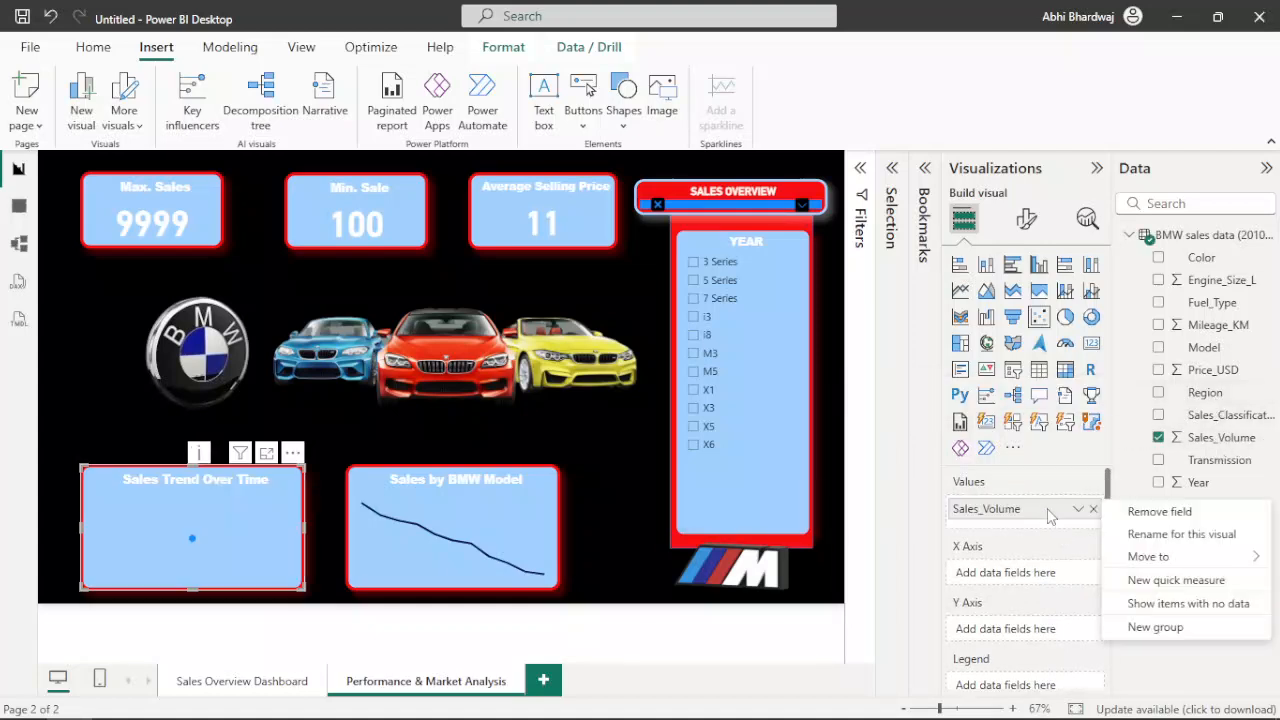
{"action": "left_click", "coordinate": [1140, 480]}
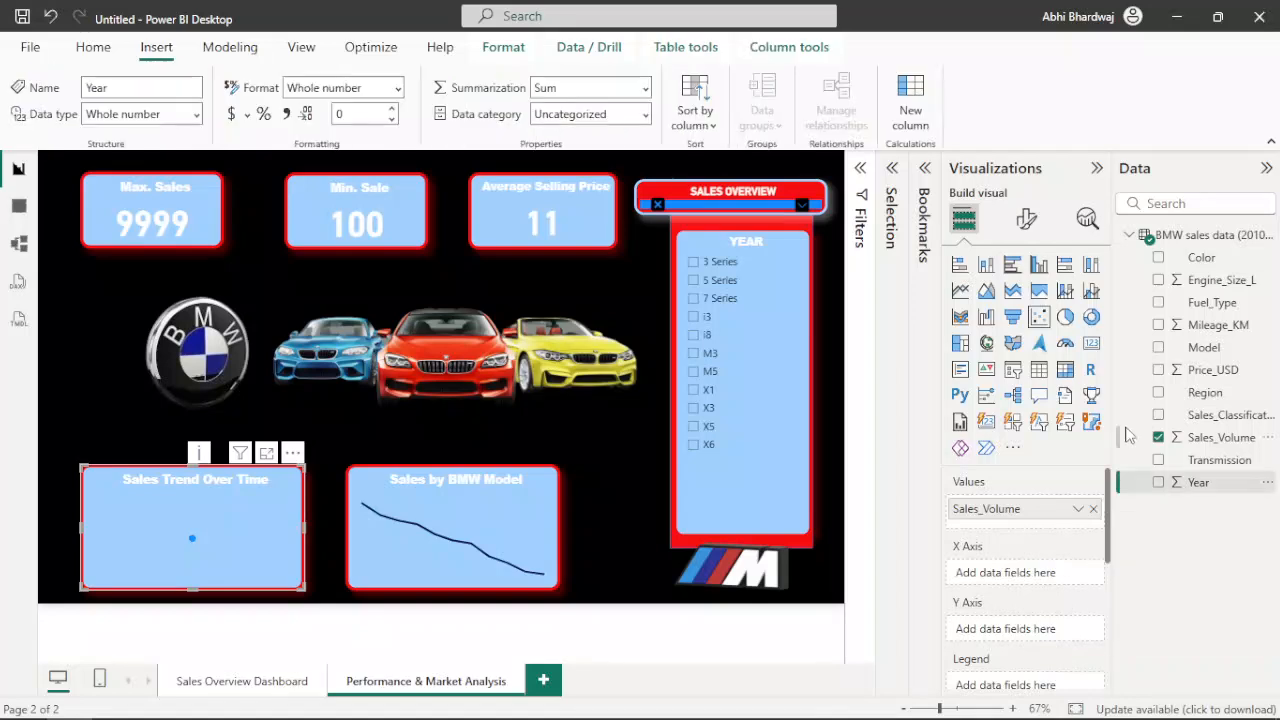
{"action": "left_click_drag", "start_coordinate": [997, 580], "coordinate": [1000, 574]}
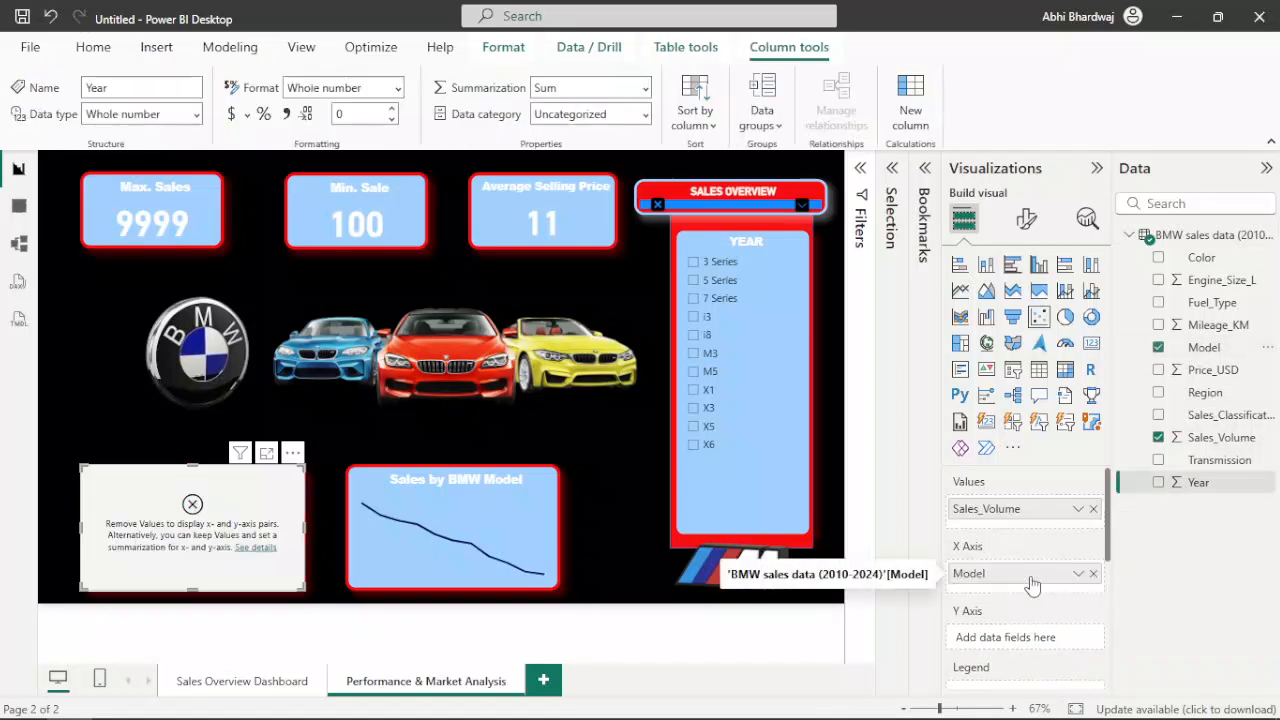
{"action": "left_click", "coordinate": [1078, 573]}
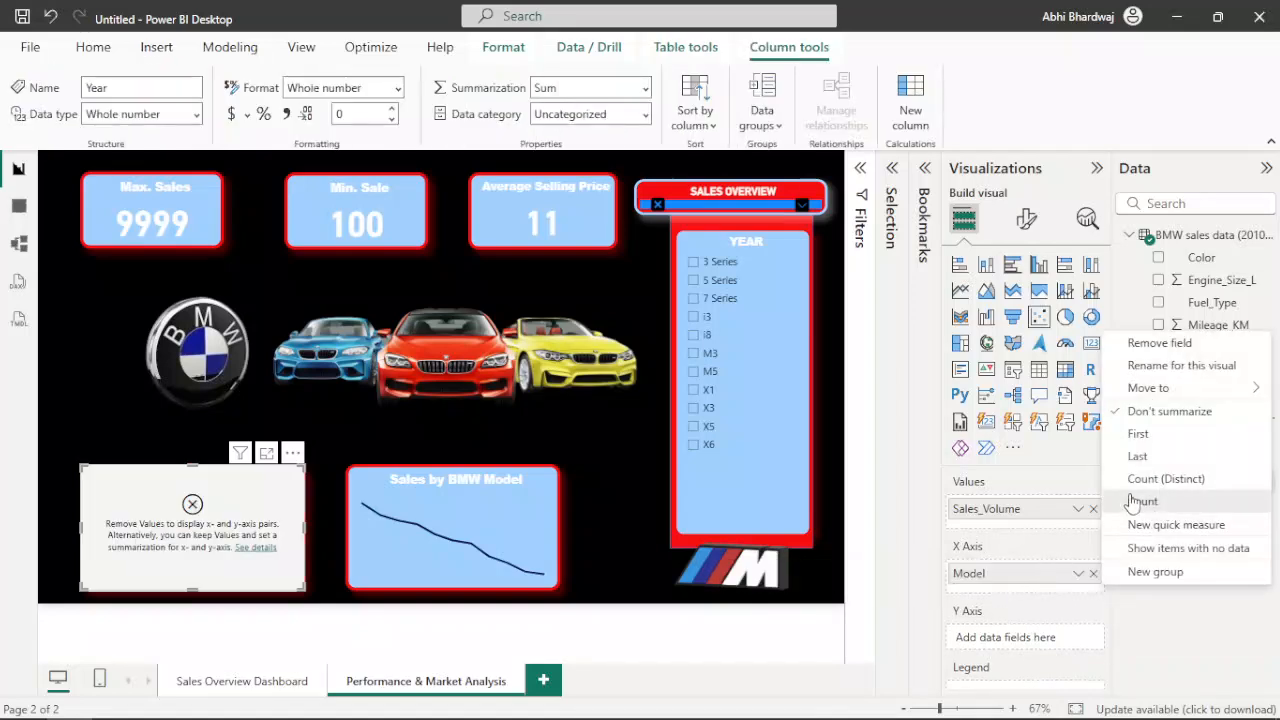
{"action": "left_click", "coordinate": [1128, 502]}
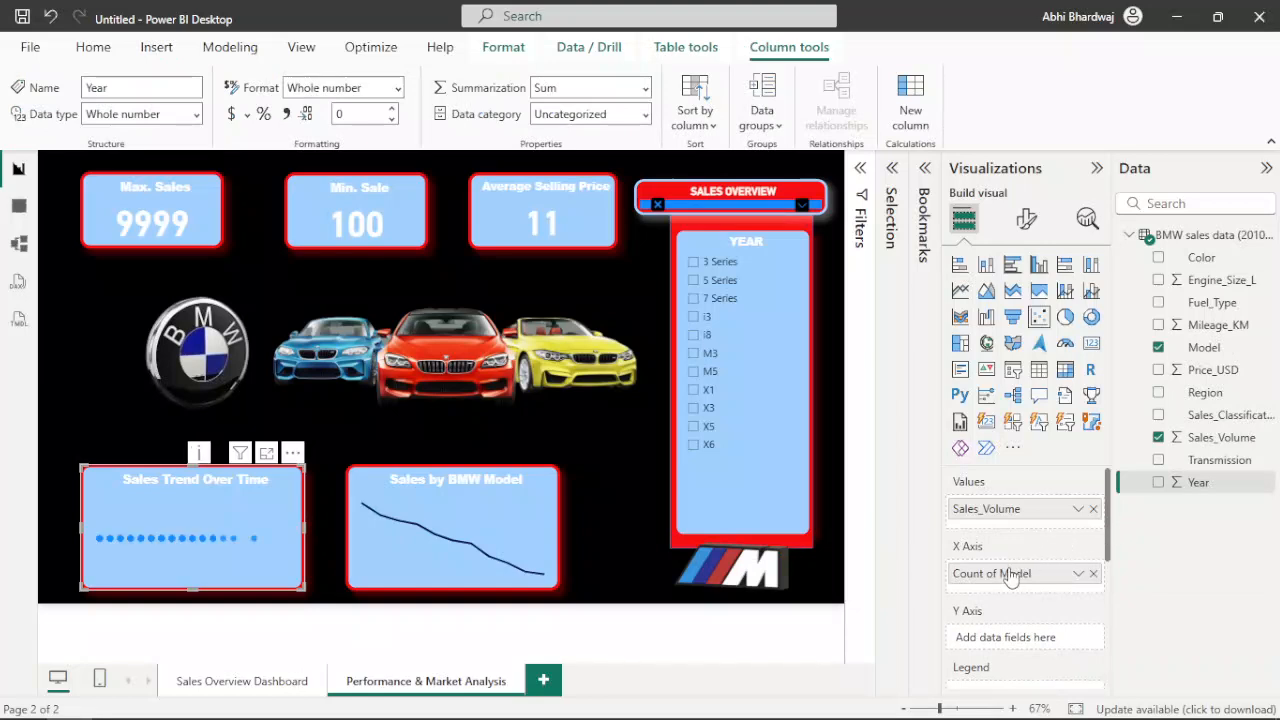
{"action": "right_click", "coordinate": [1013, 570]}
{"action": "left_click", "coordinate": [1141, 503]}
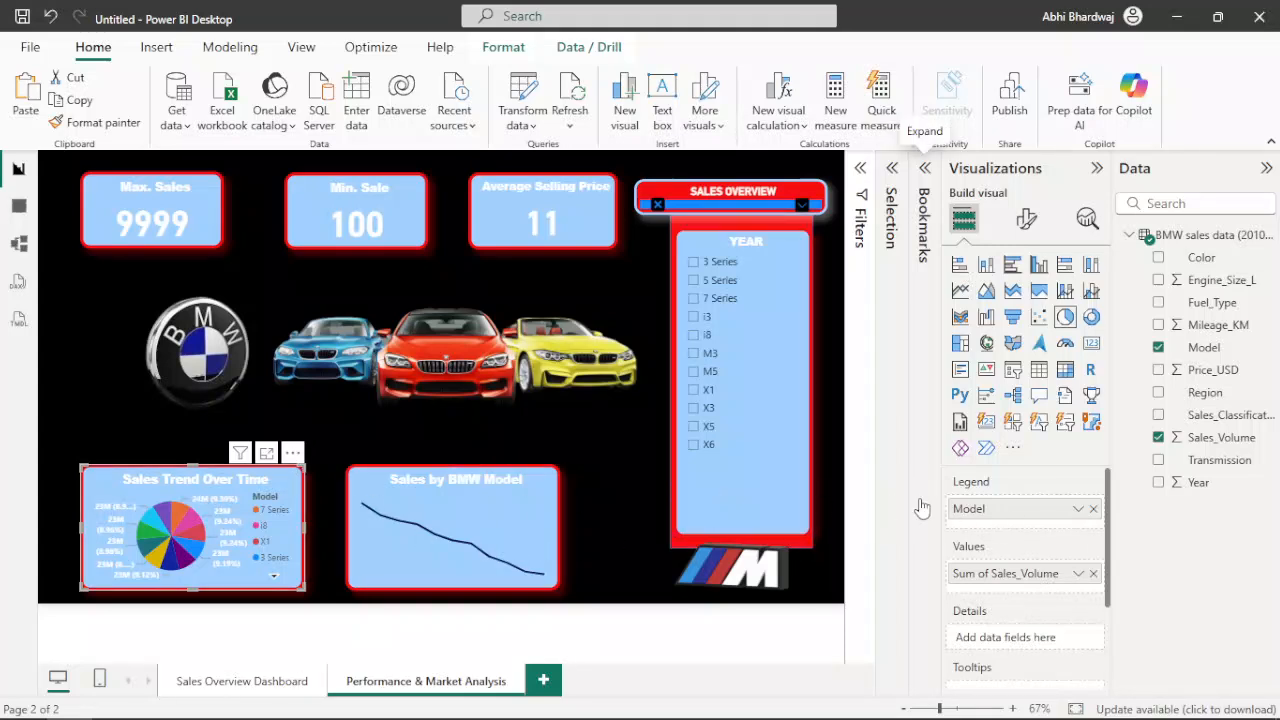
Retitle the Sales Trend Over Time pie chart as Sales Share by BMW Model
{"action": "left_click", "coordinate": [1026, 218]}
{"action": "left_click", "coordinate": [1025, 302]}
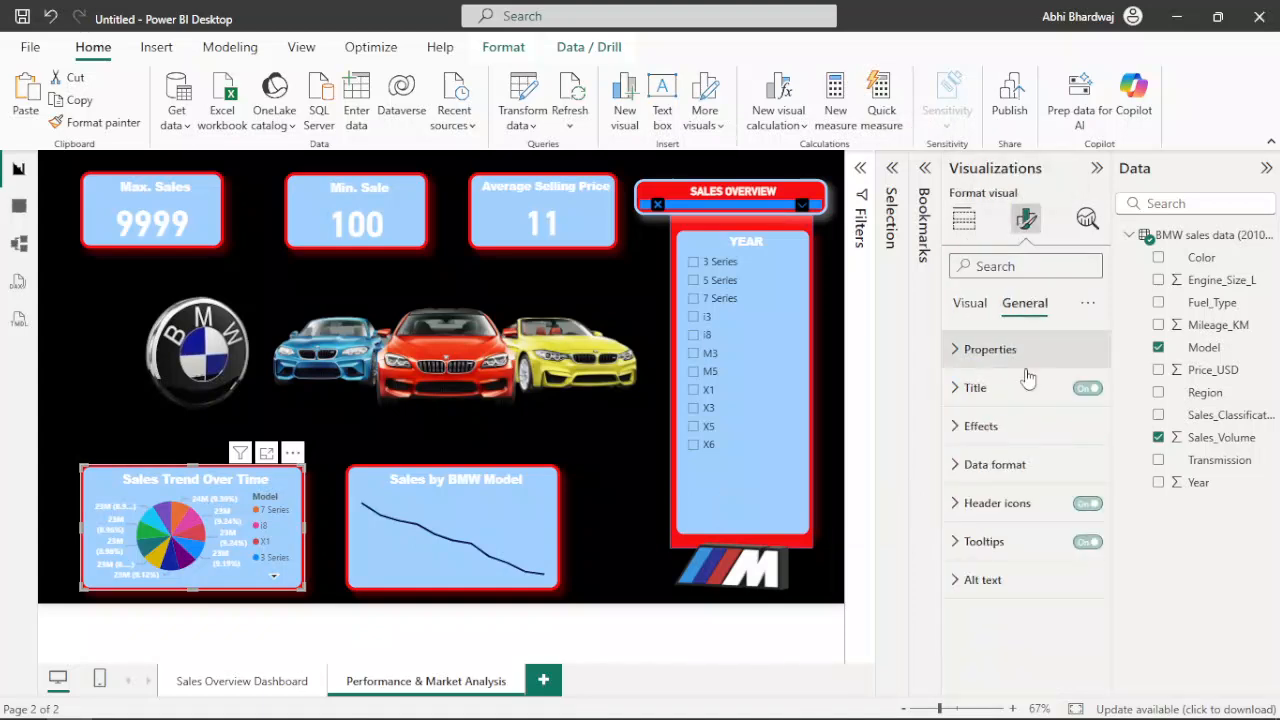
{"action": "left_click", "coordinate": [945, 388]}
{"action": "triple_click", "coordinate": [1013, 479]}
{"action": "type", "text": "Sales Share"}
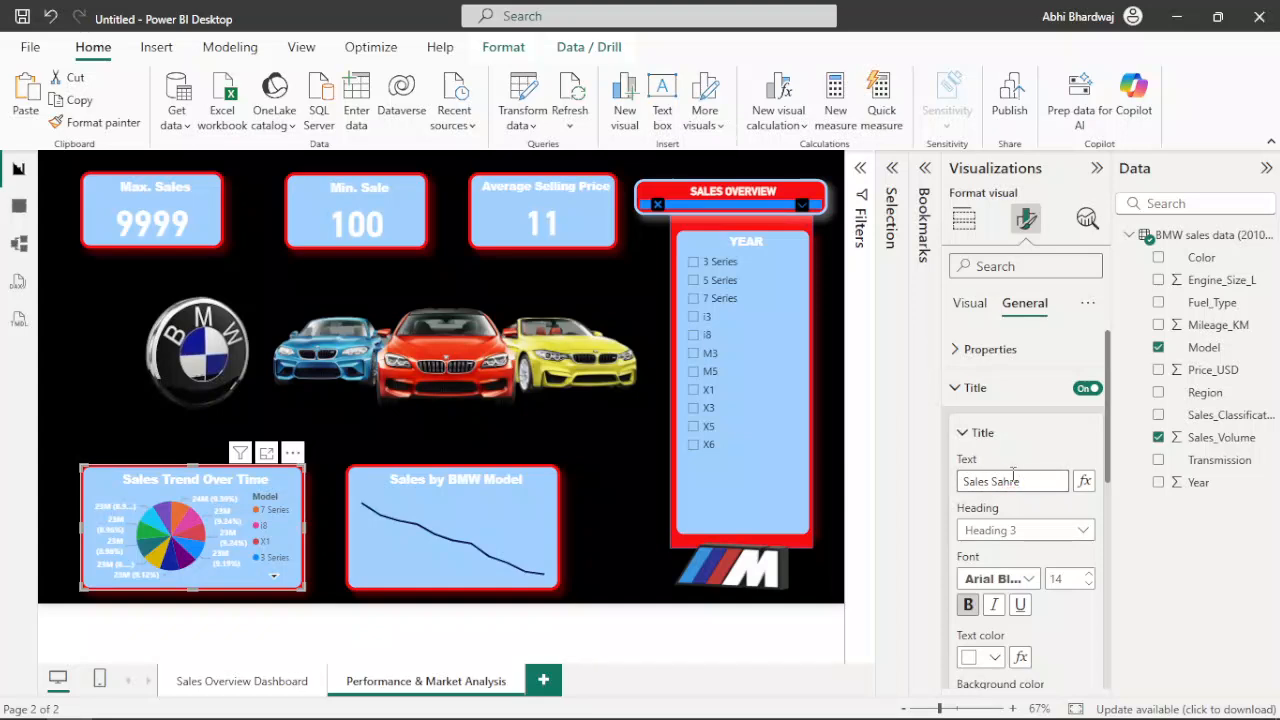
{"action": "type", "text": "by BMW Model"}
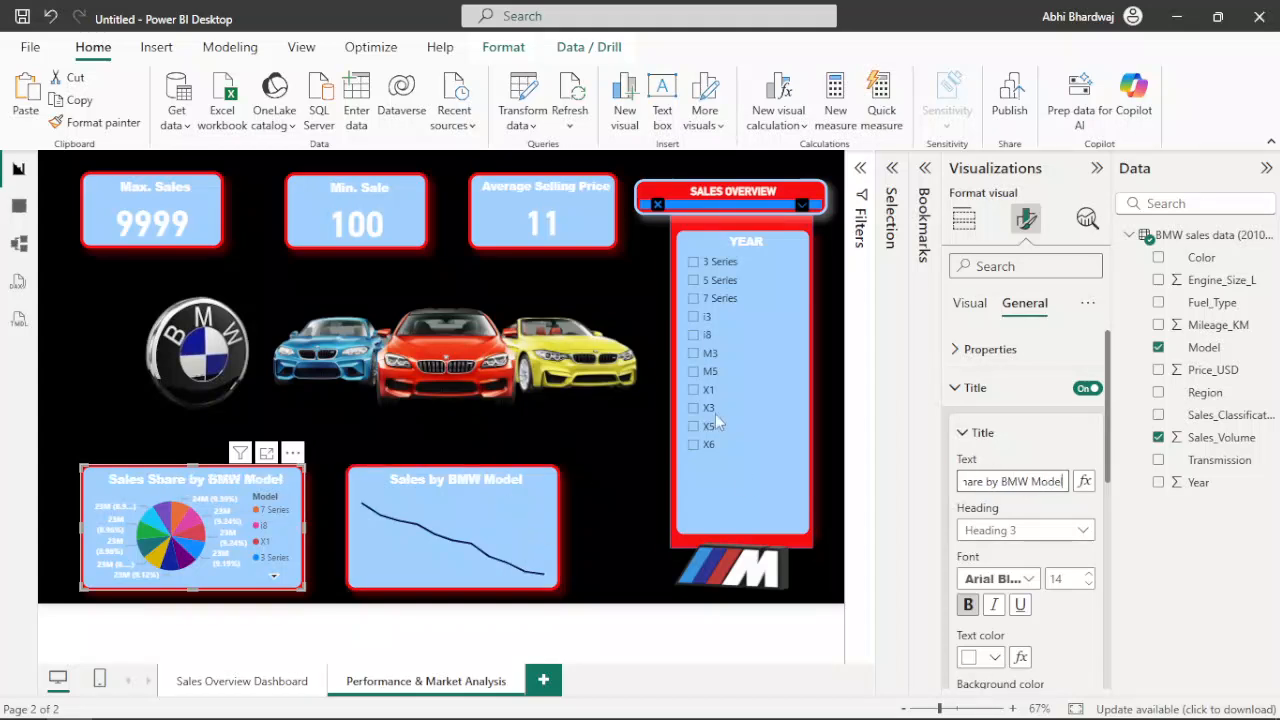
Try converting the Sales by BMW Model line chart to a stacked bar chart, removing its Model and Sales_Volume fields
{"action": "left_click", "coordinate": [553, 484]}
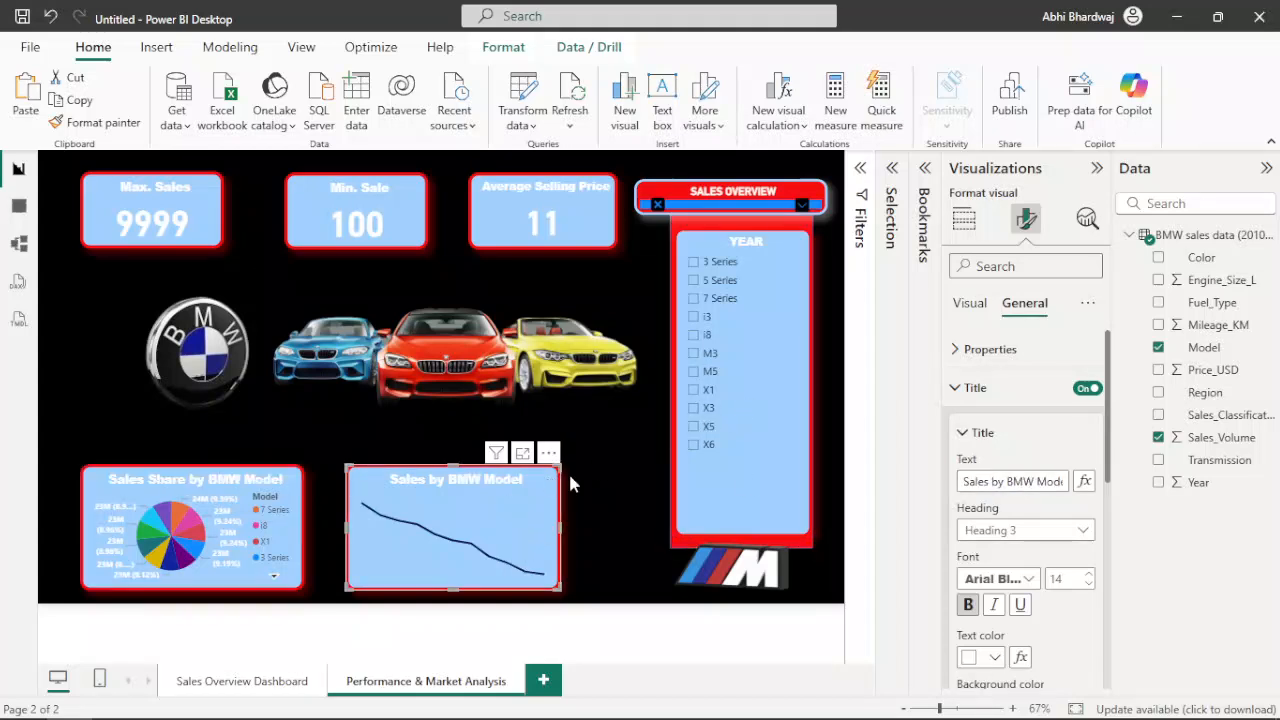
{"action": "left_click", "coordinate": [969, 304]}
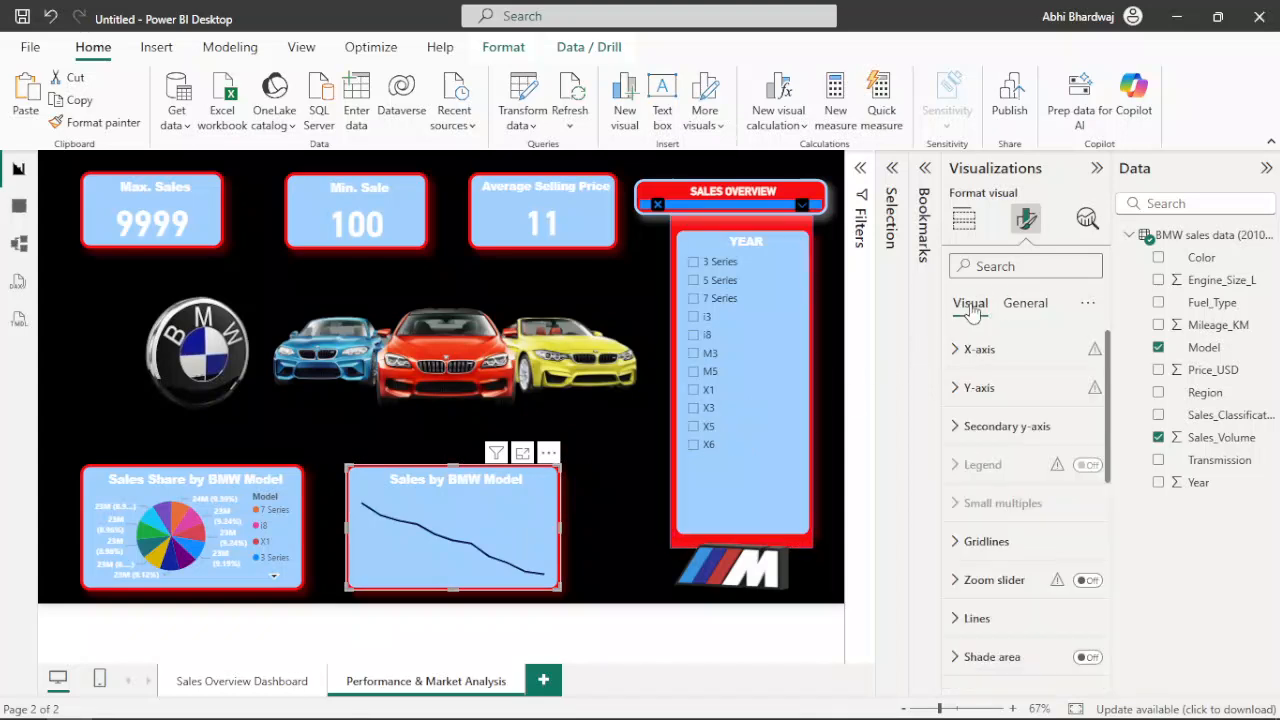
{"action": "left_click", "coordinate": [964, 219]}
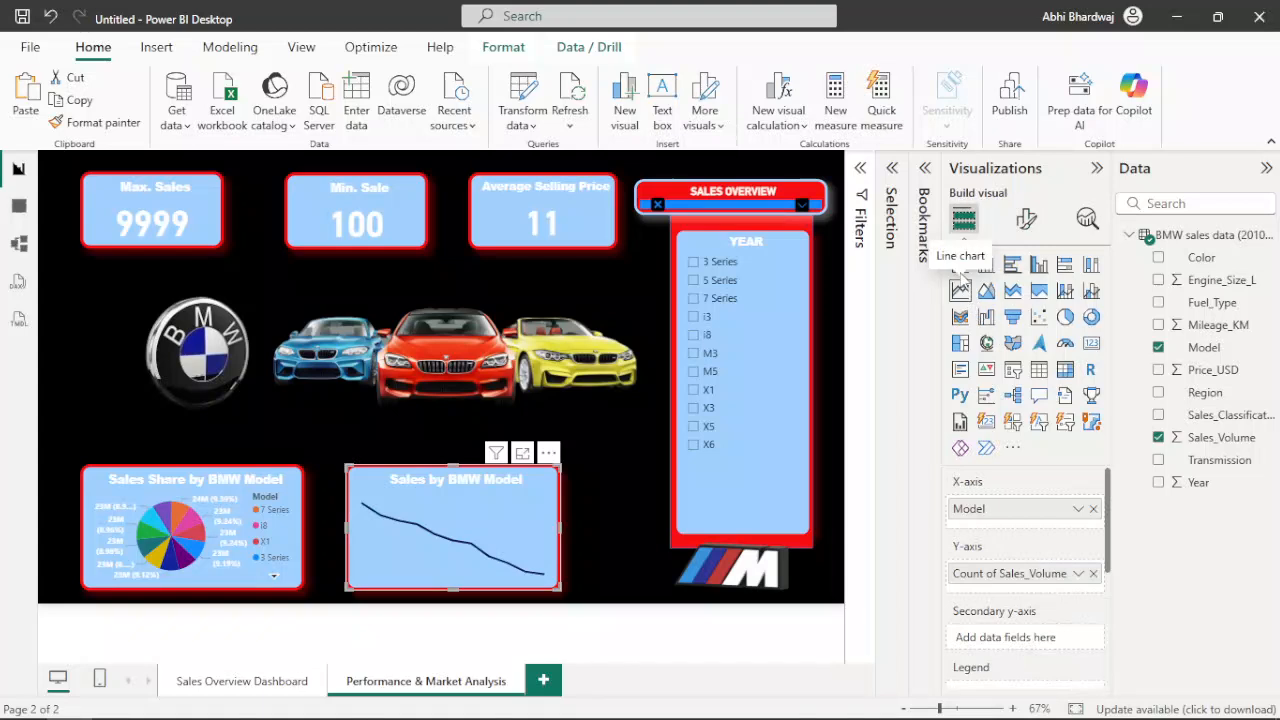
{"action": "left_click", "coordinate": [960, 266]}
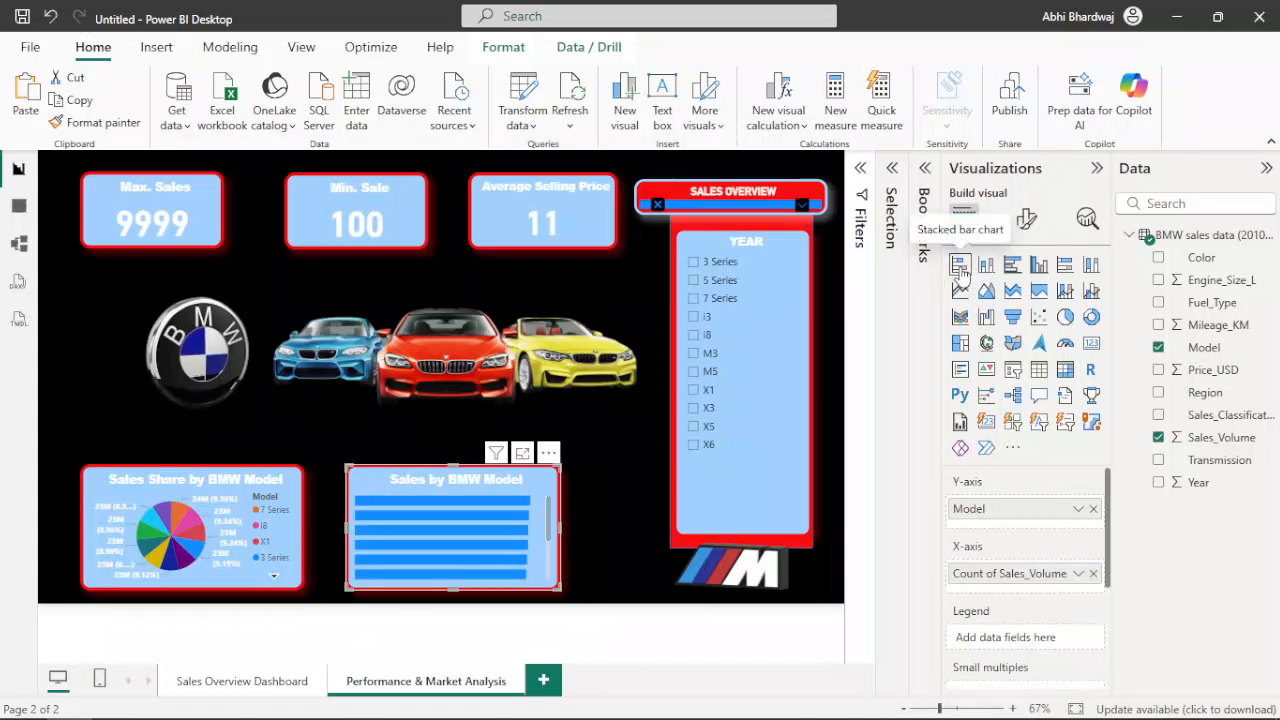
{"action": "left_click", "coordinate": [1093, 509]}
{"action": "left_click", "coordinate": [1094, 565]}
Try the count of Model on the bar chart's X axis with Price_USD on the Y axis, and remove both fields
{"action": "left_click_drag", "start_coordinate": [1204, 347], "coordinate": [1012, 565]}
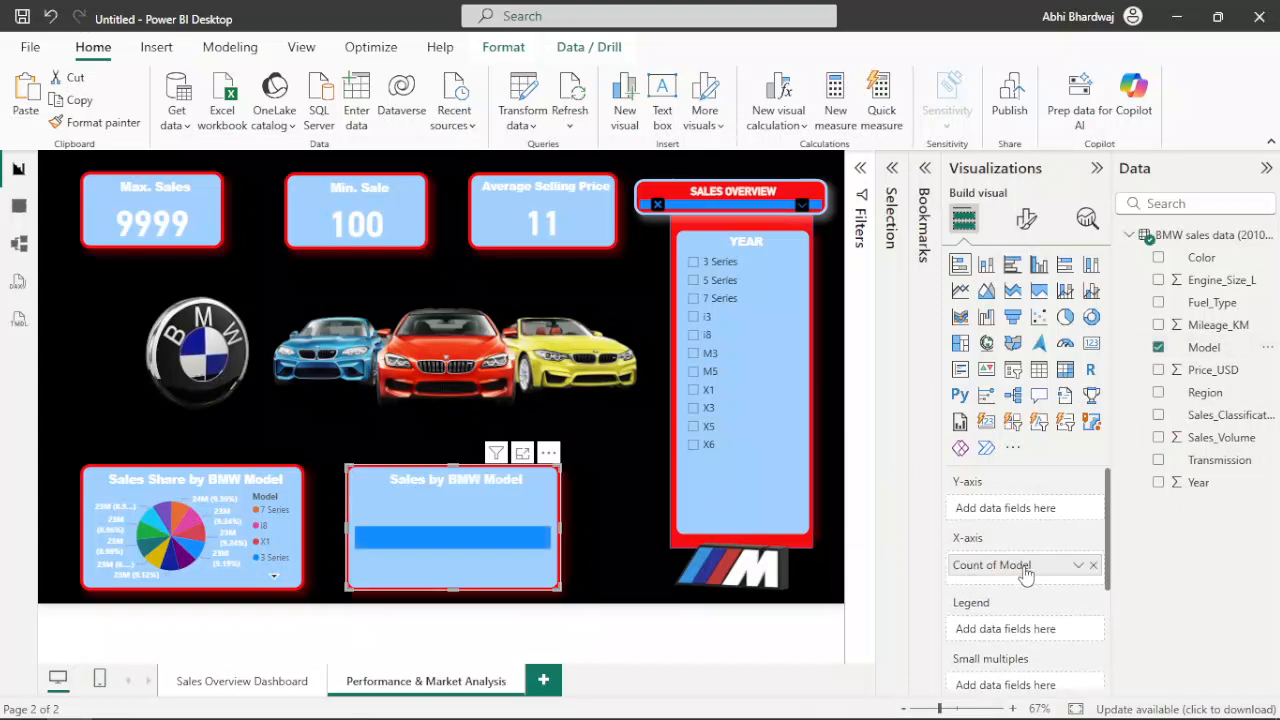
{"action": "left_click", "coordinate": [1078, 565]}
{"action": "left_click", "coordinate": [1148, 495]}
{"action": "left_click_drag", "start_coordinate": [1200, 370], "coordinate": [1037, 510]}
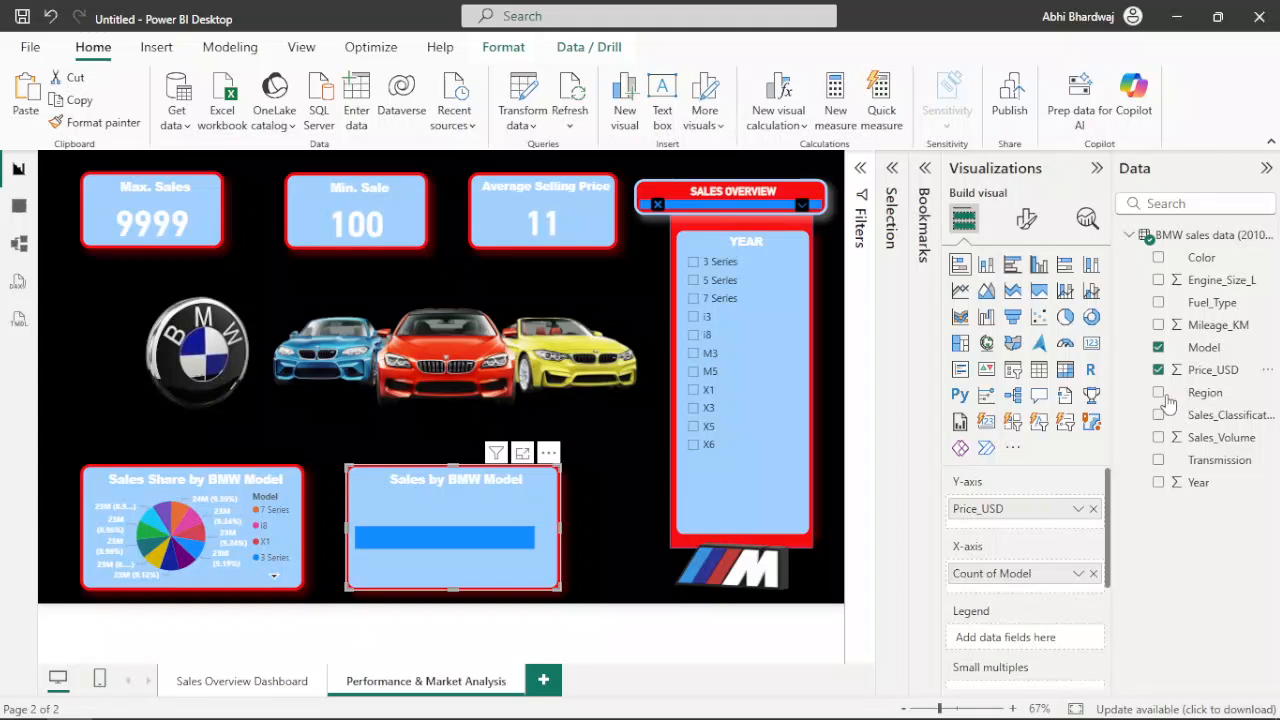
{"action": "left_click", "coordinate": [1078, 509]}
{"action": "left_click", "coordinate": [1166, 658]}
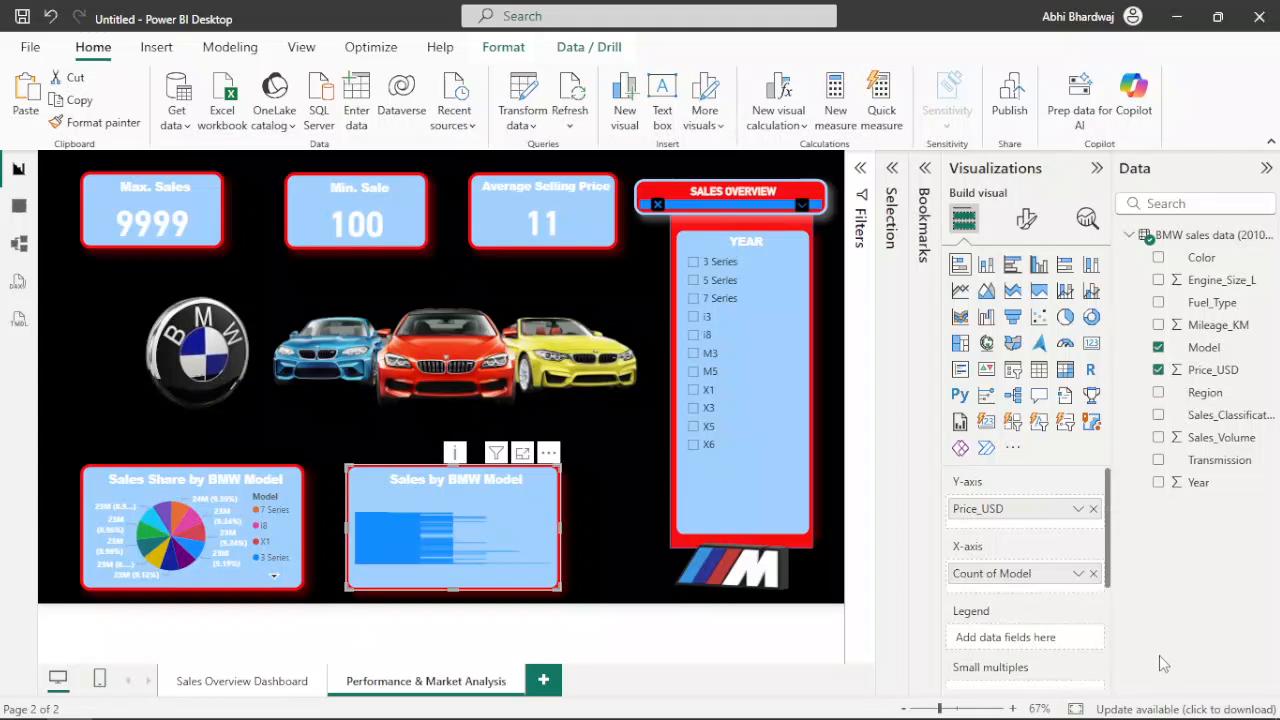
{"action": "left_click", "coordinate": [1093, 508]}
{"action": "left_click", "coordinate": [1093, 555]}
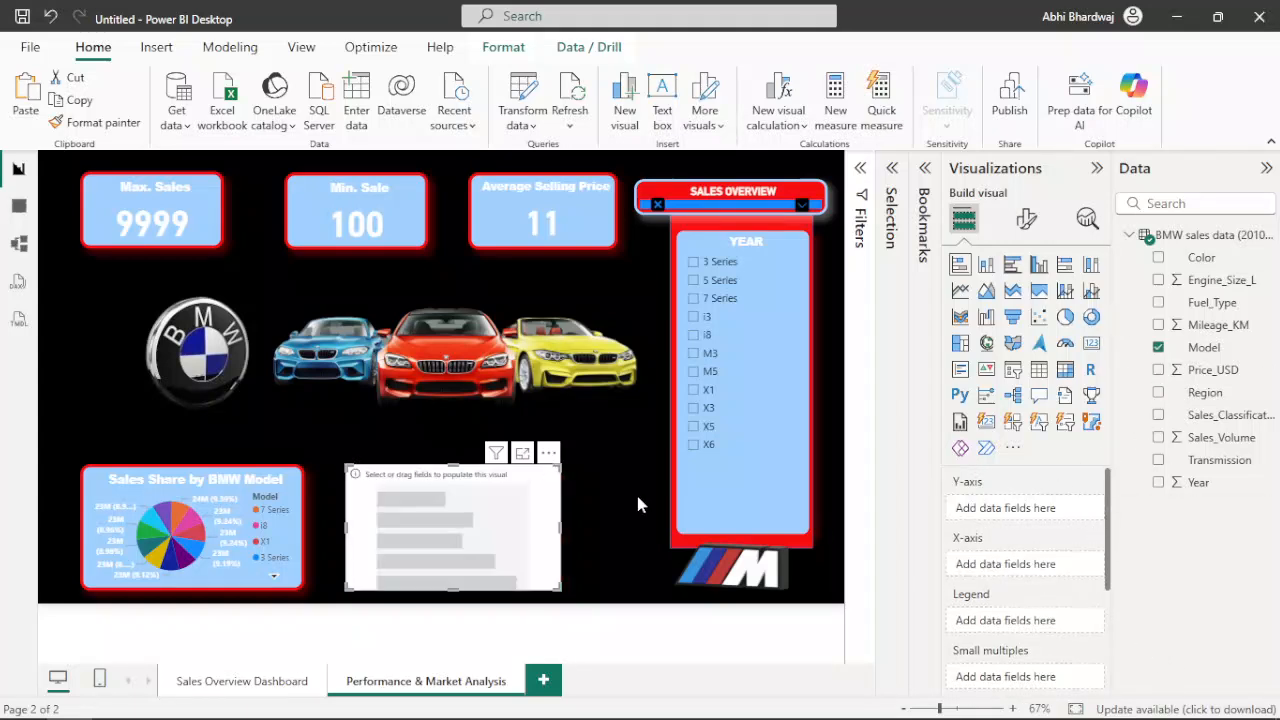
Remove the empty bar chart and put a copy of the Sales Share by BMW Model pie chart in its place
{"action": "left_click", "coordinate": [548, 453]}
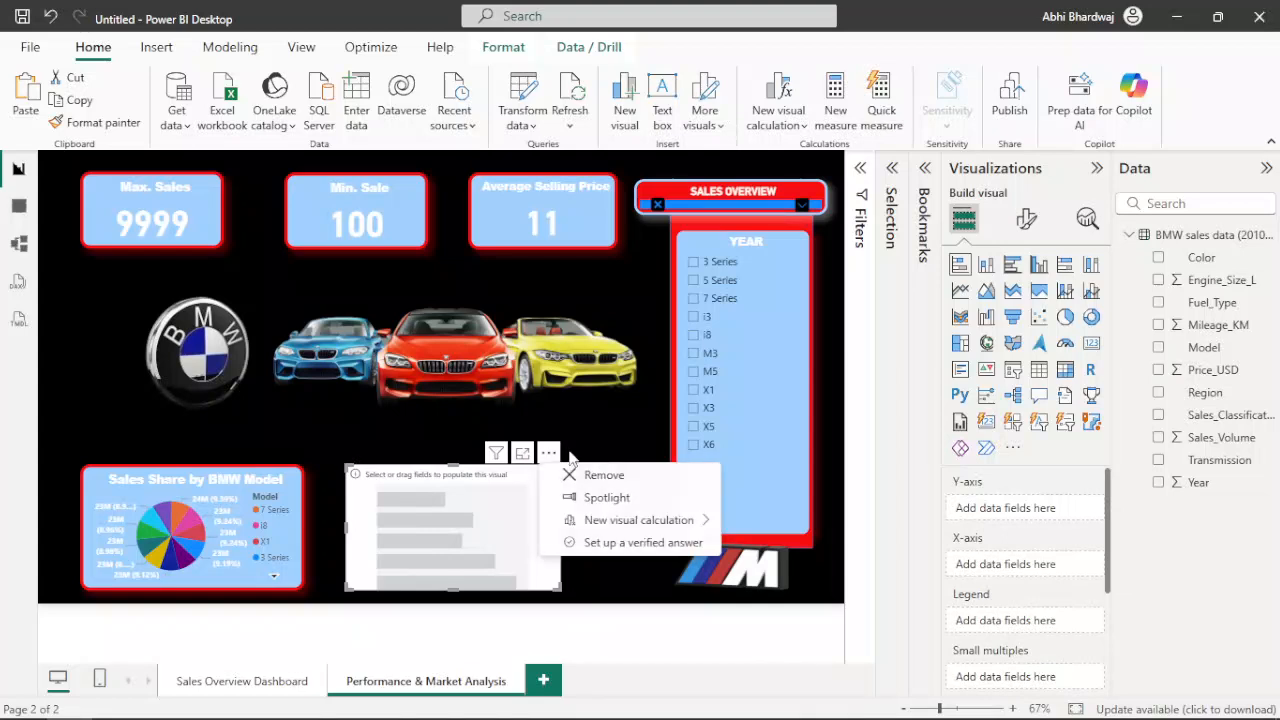
{"action": "left_click", "coordinate": [292, 486]}
{"action": "key", "text": "ctrl+c"}
{"action": "key", "text": "ctrl+v"}
{"action": "left_click_drag", "start_coordinate": [292, 486], "coordinate": [524, 488]}
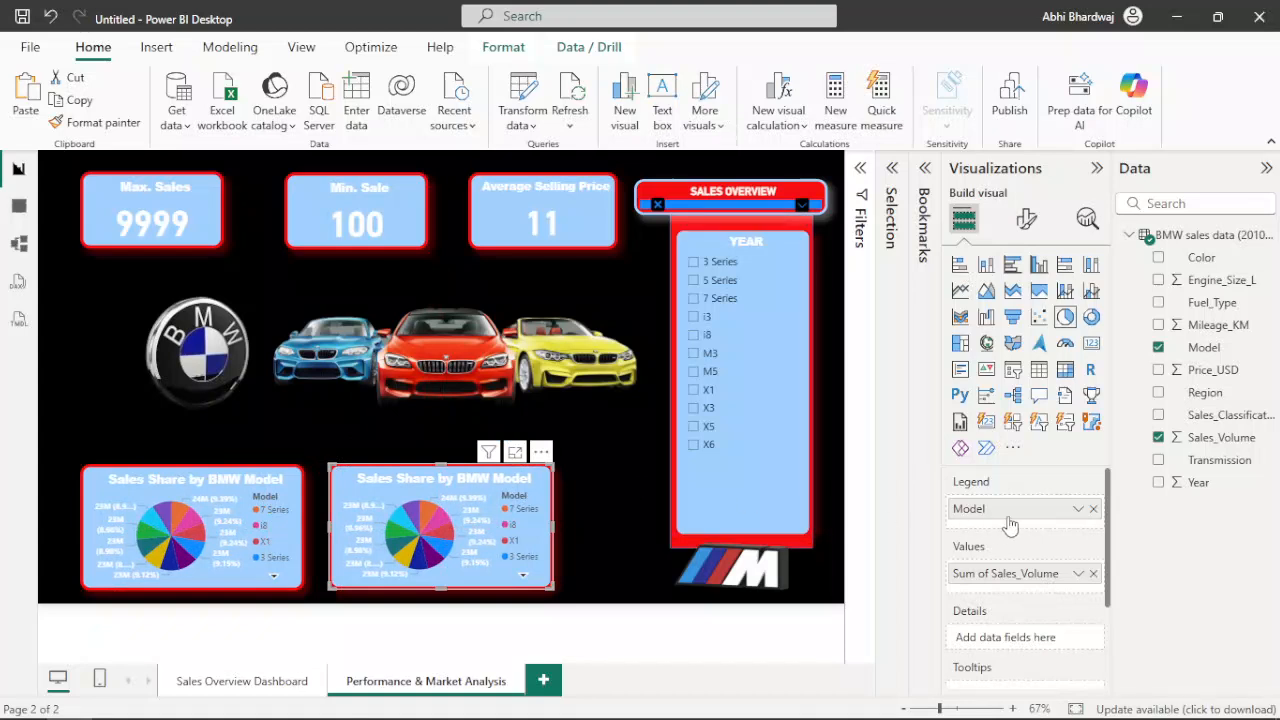
Try Year as the copied pie chart's values and Sales_Volume as its legend, replacing the original fields
{"action": "right_click", "coordinate": [1052, 519]}
{"action": "left_click", "coordinate": [1047, 533]}
{"action": "scroll", "coordinate": [1057, 580], "scroll_direction": "down", "scroll_amount": 2}
{"action": "scroll", "coordinate": [1057, 580], "scroll_direction": "up", "scroll_amount": 1}
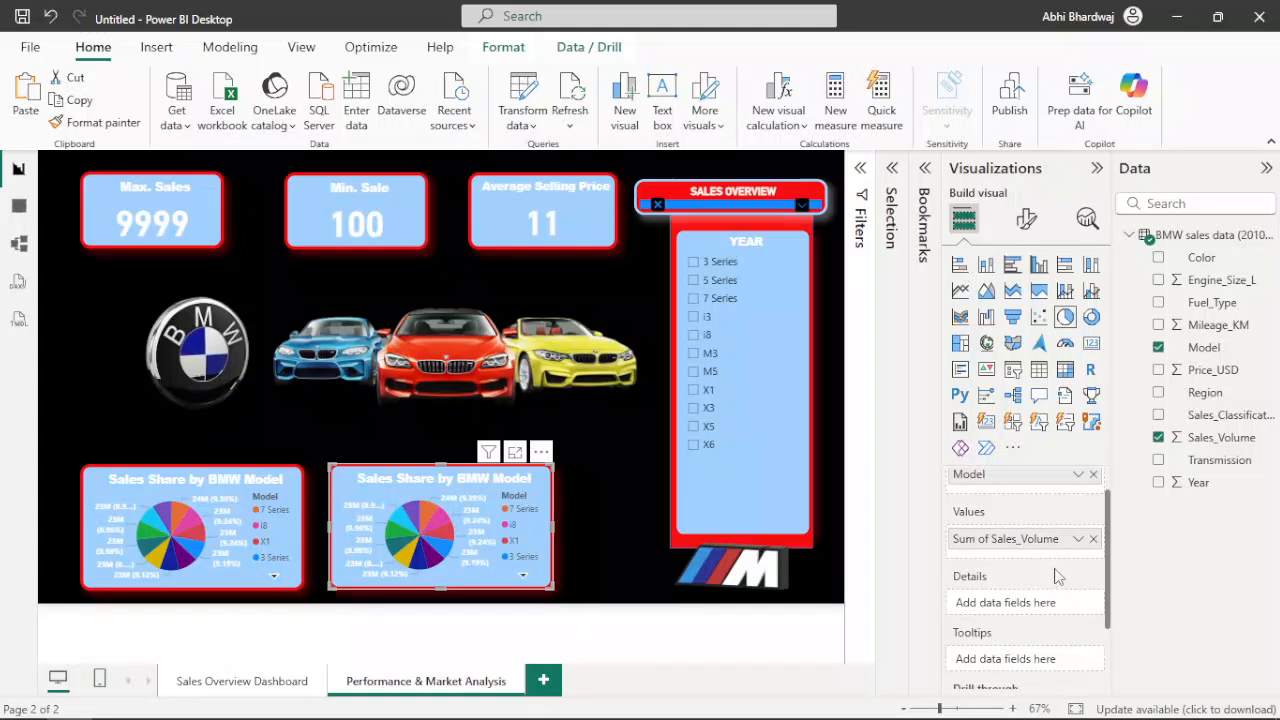
{"action": "scroll", "coordinate": [1058, 576], "scroll_direction": "up", "scroll_amount": 1}
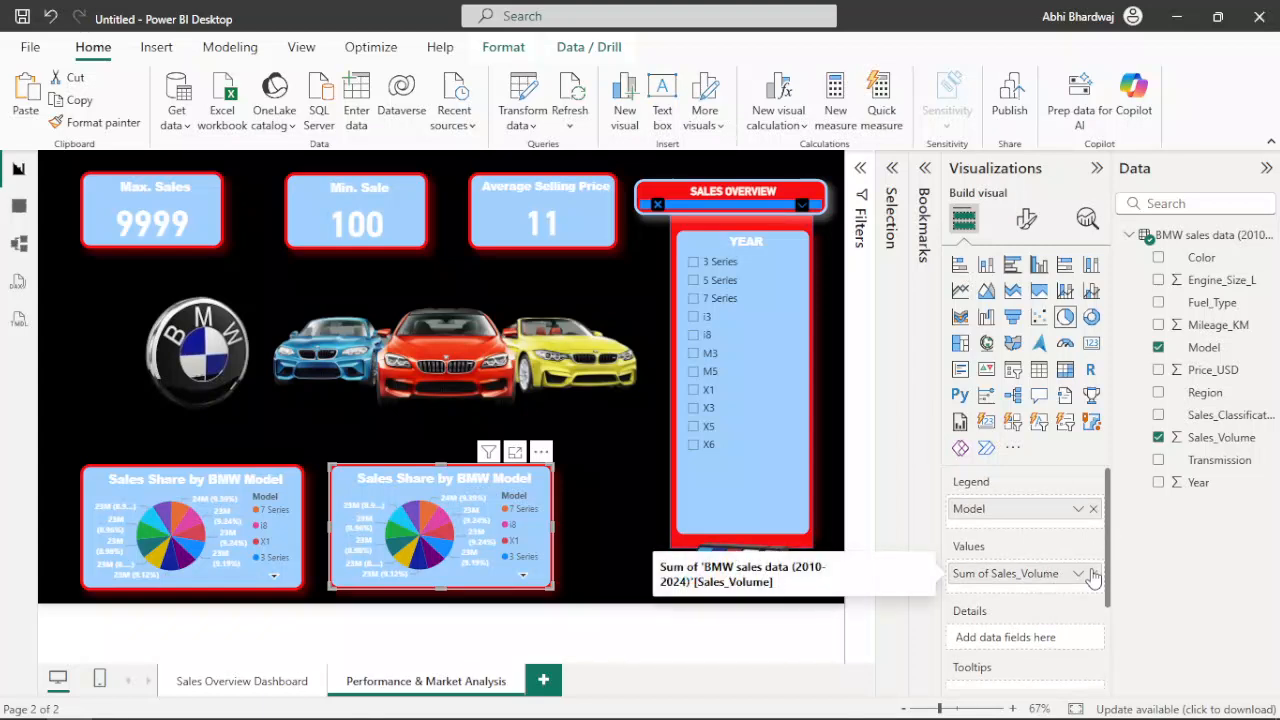
{"action": "left_click", "coordinate": [1095, 574]}
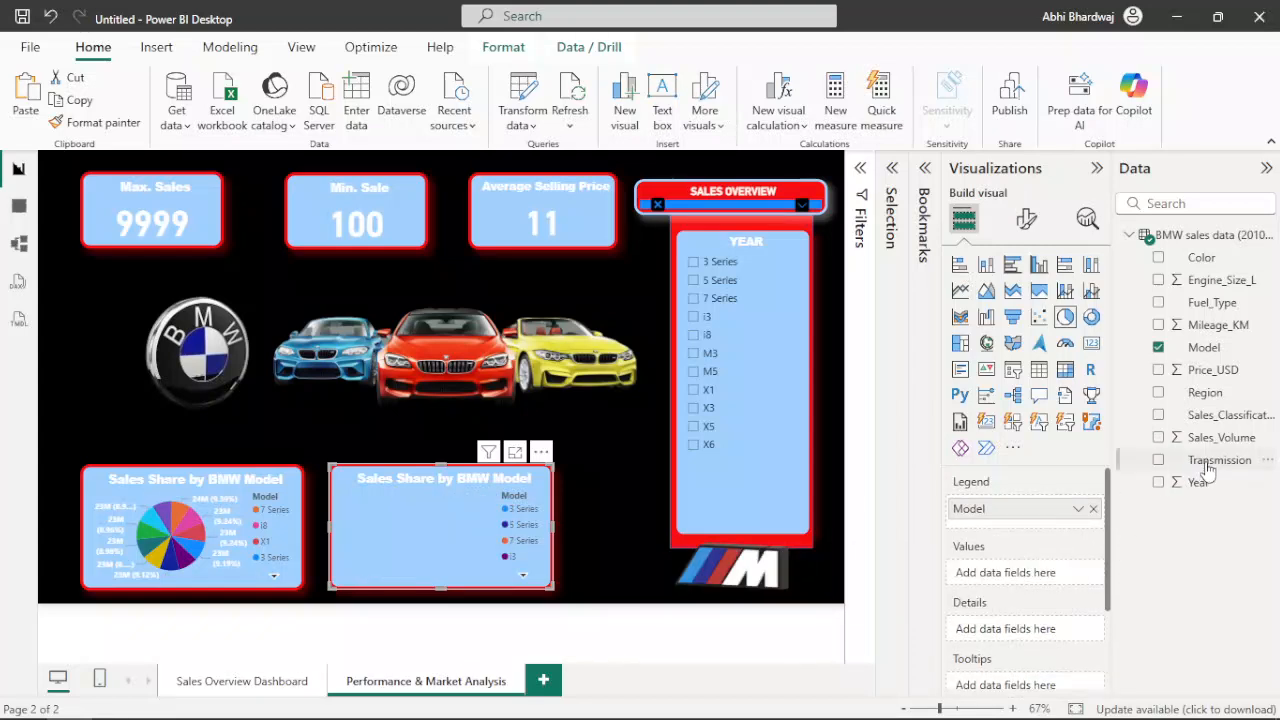
{"action": "left_click_drag", "start_coordinate": [1203, 486], "coordinate": [1005, 572]}
{"action": "left_click", "coordinate": [1095, 510]}
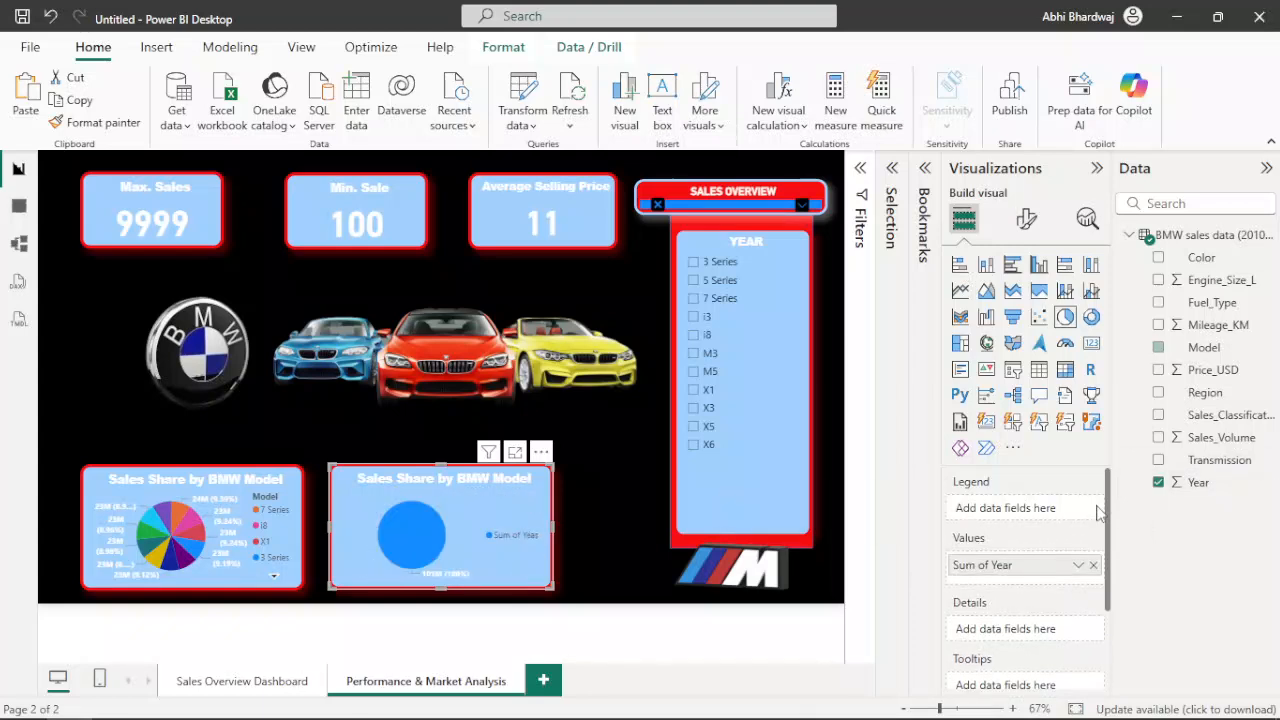
{"action": "left_click_drag", "start_coordinate": [1225, 438], "coordinate": [996, 525]}
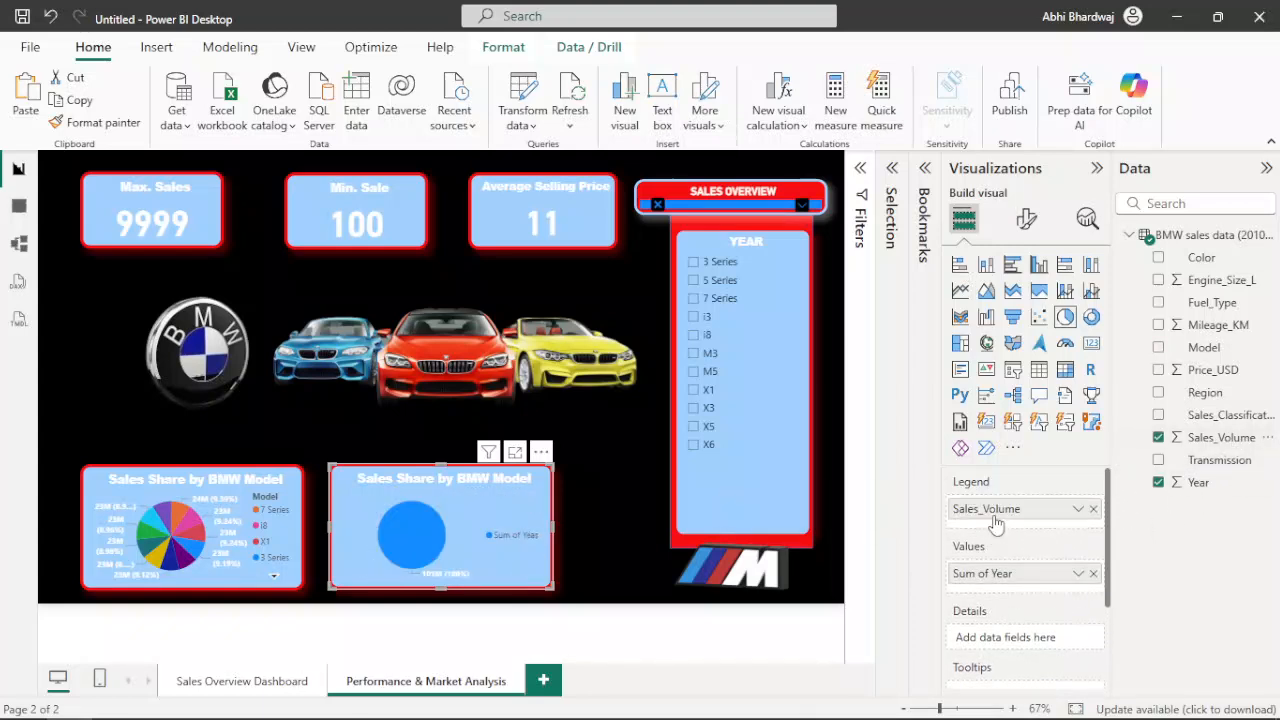
Set the copied pie chart to show the average of Sales_Volume with Region as the legend
{"action": "right_click", "coordinate": [1000, 520]}
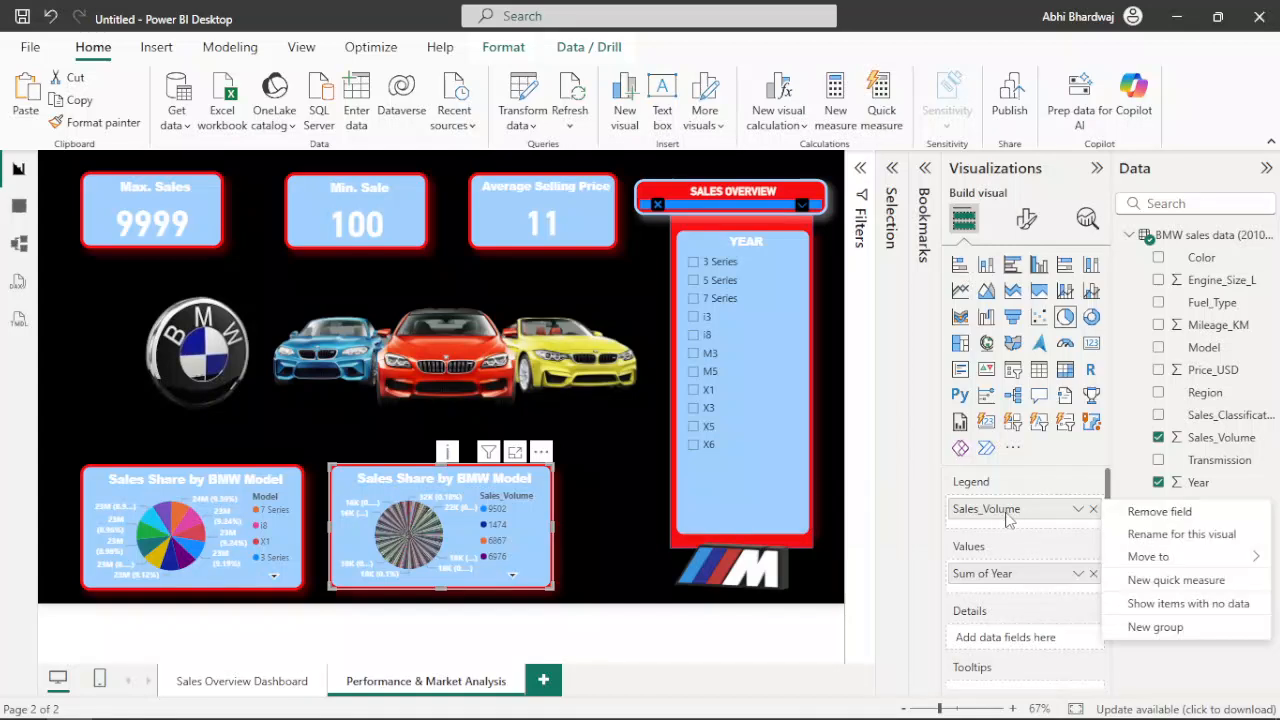
{"action": "left_click", "coordinate": [1078, 573]}
{"action": "left_click", "coordinate": [1078, 573]}
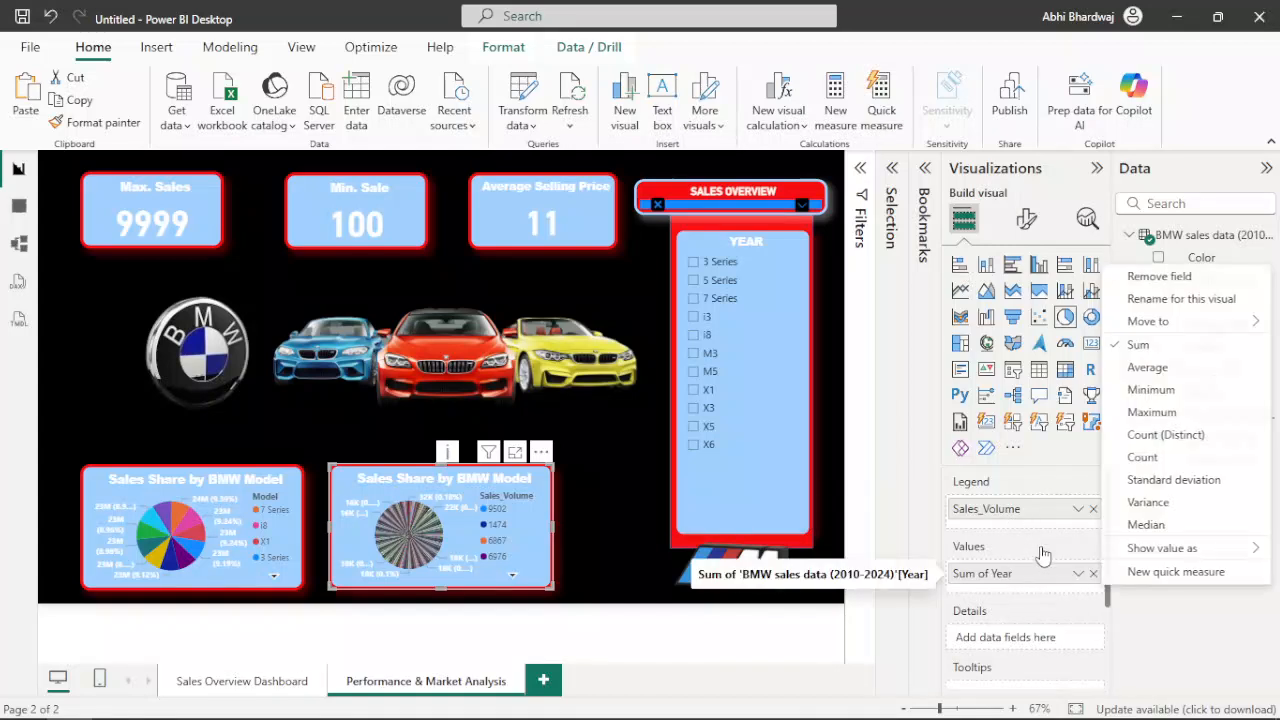
{"action": "left_click", "coordinate": [1186, 372]}
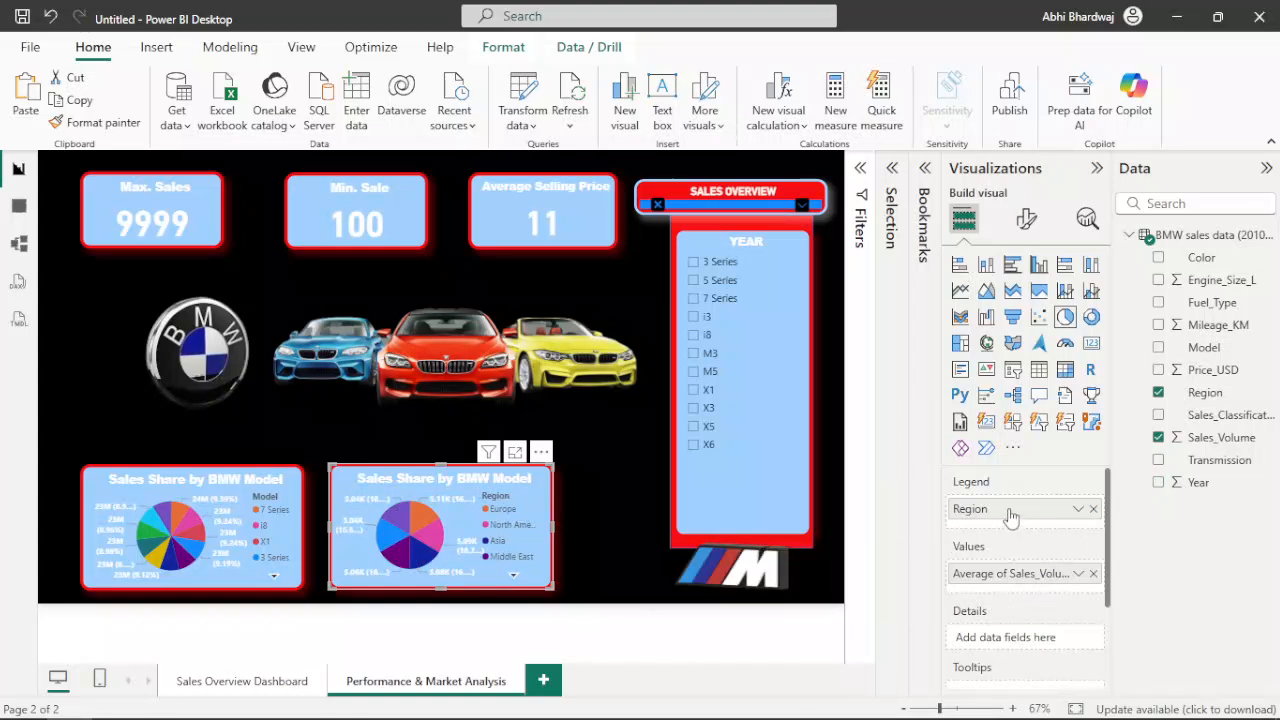
Retitle the copied pie chart as Sales Volume by Region
{"action": "left_click", "coordinate": [1026, 218]}
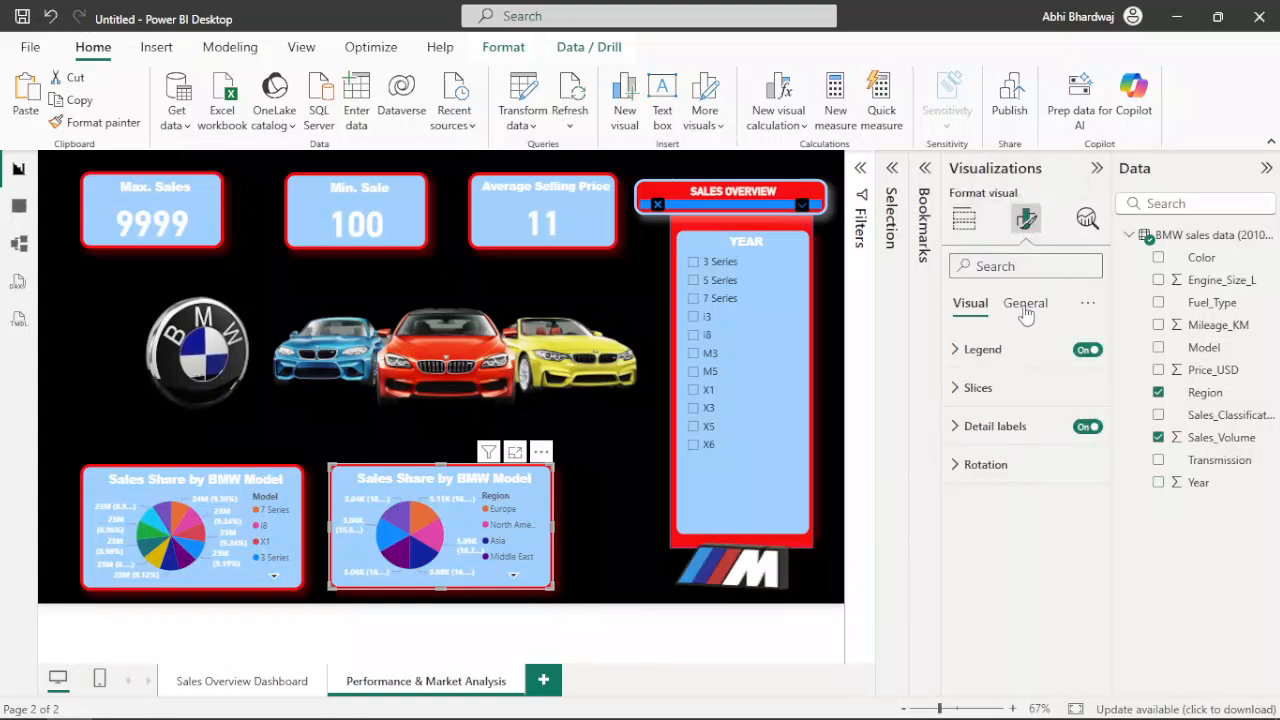
{"action": "left_click", "coordinate": [1024, 303]}
{"action": "left_click", "coordinate": [1012, 390]}
{"action": "left_click", "coordinate": [1000, 481]}
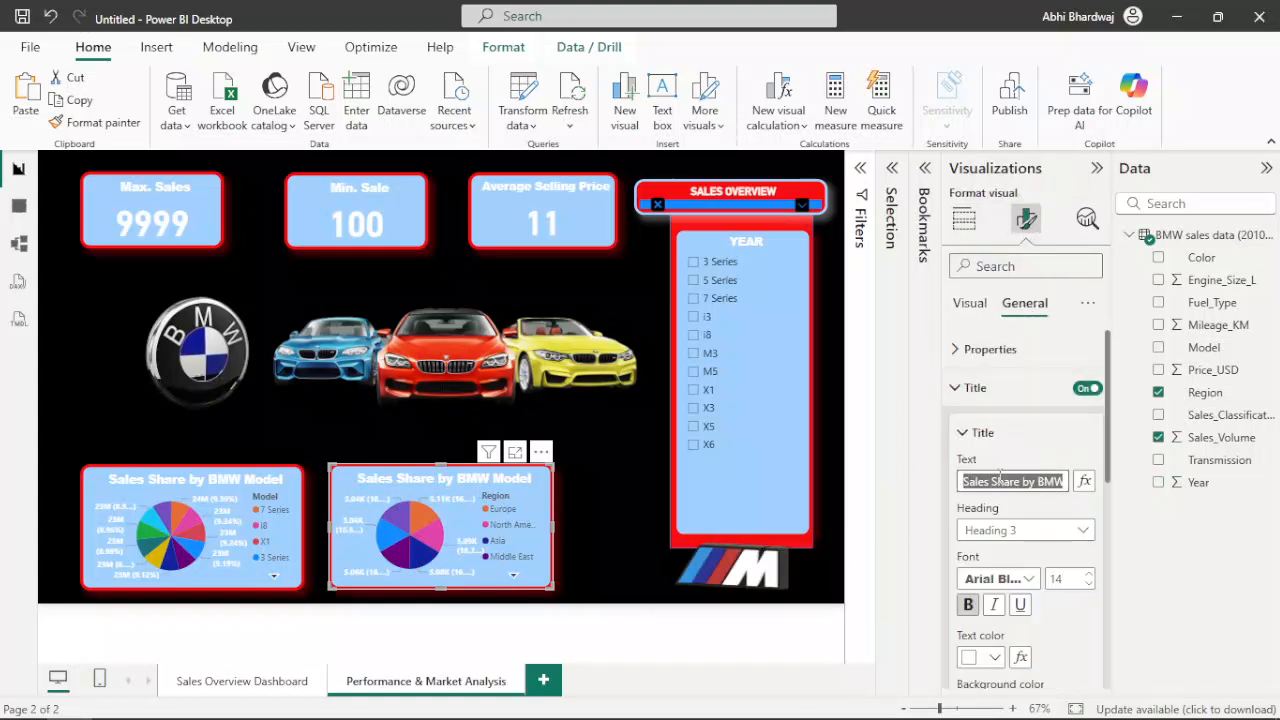
{"action": "type", "text": "Sales Volume"}
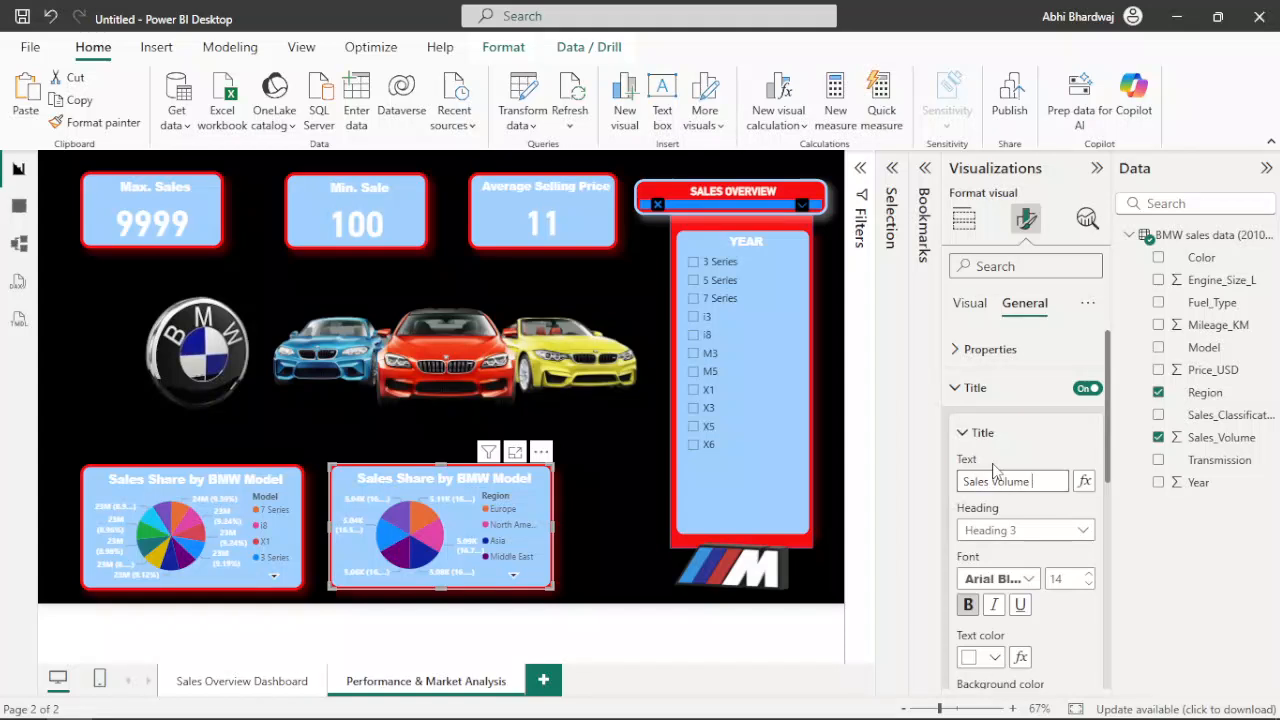
{"action": "type", "text": " by Region"}
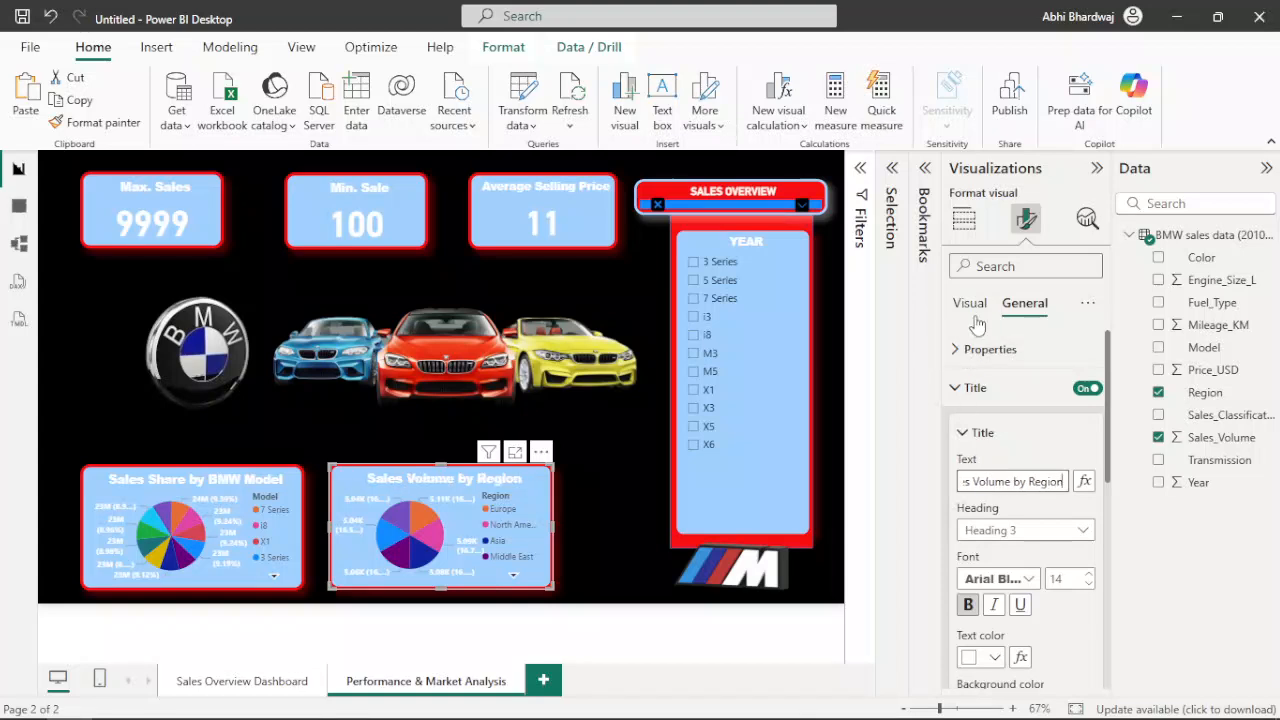
Try the Sales Volume by Region chart as a stacked bar, a stacked column and a clustered bar chart
{"action": "left_click", "coordinate": [972, 310]}
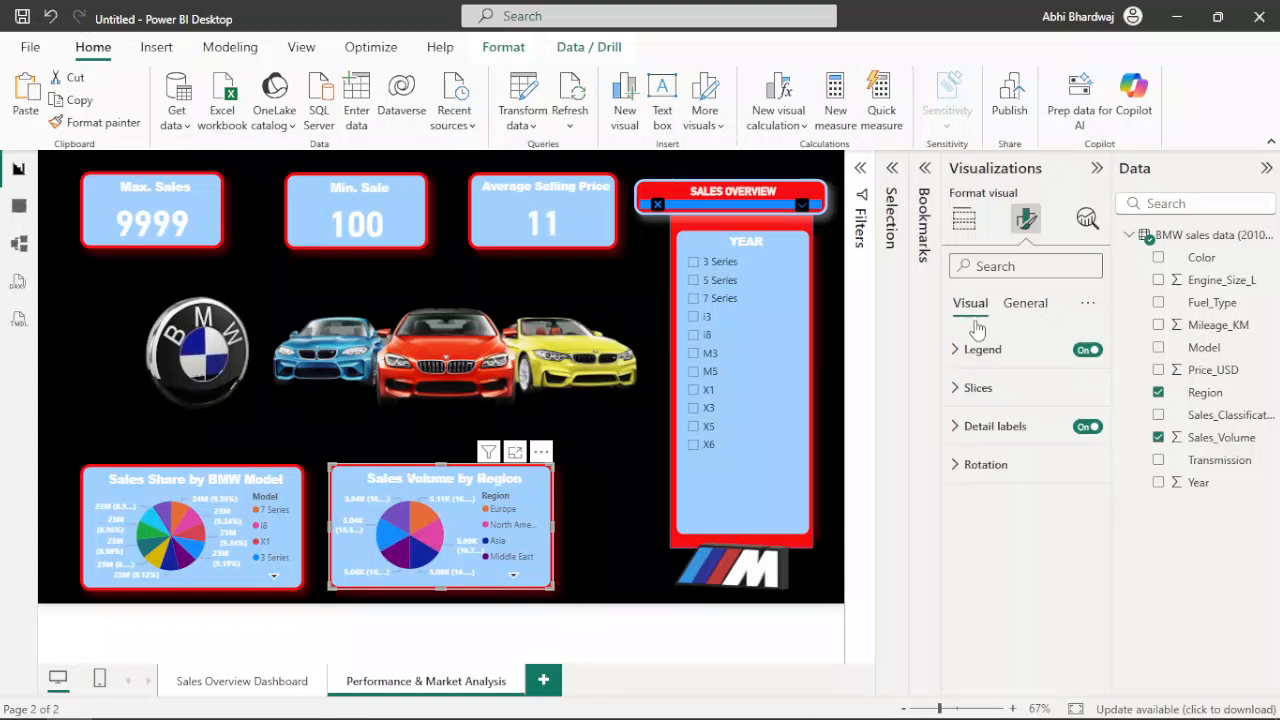
{"action": "left_click", "coordinate": [961, 222]}
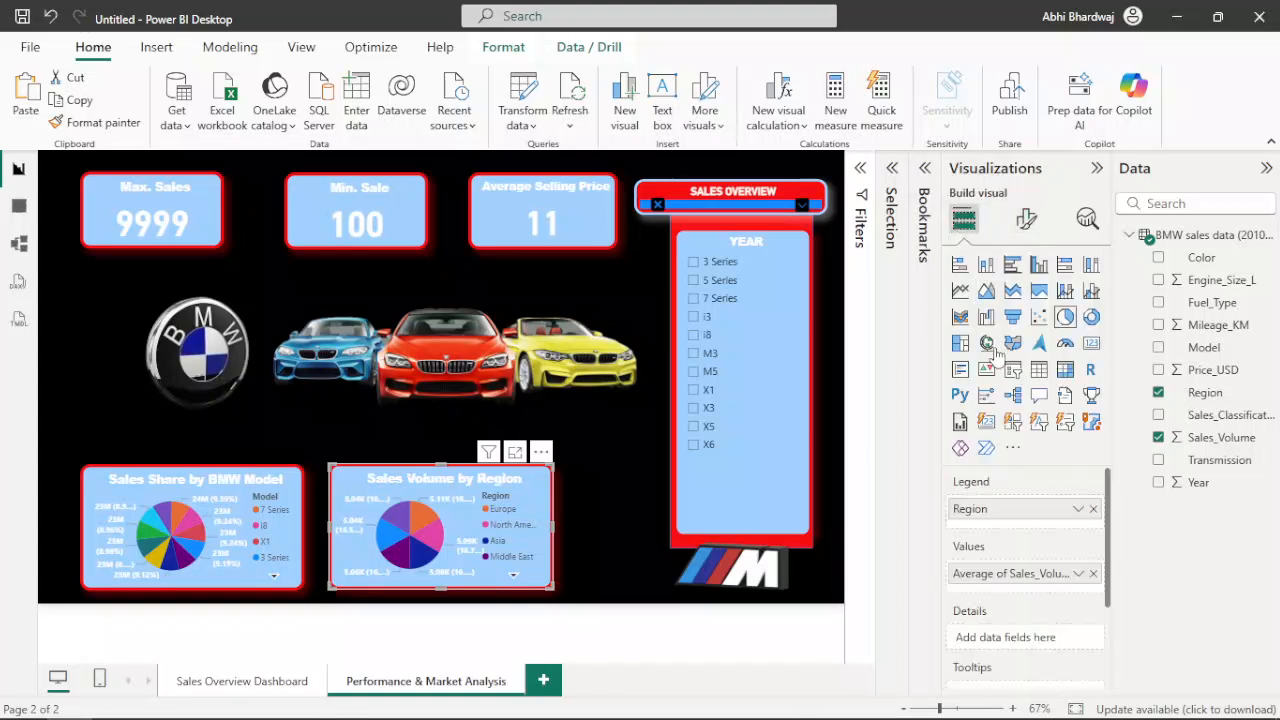
{"action": "left_click", "coordinate": [962, 272]}
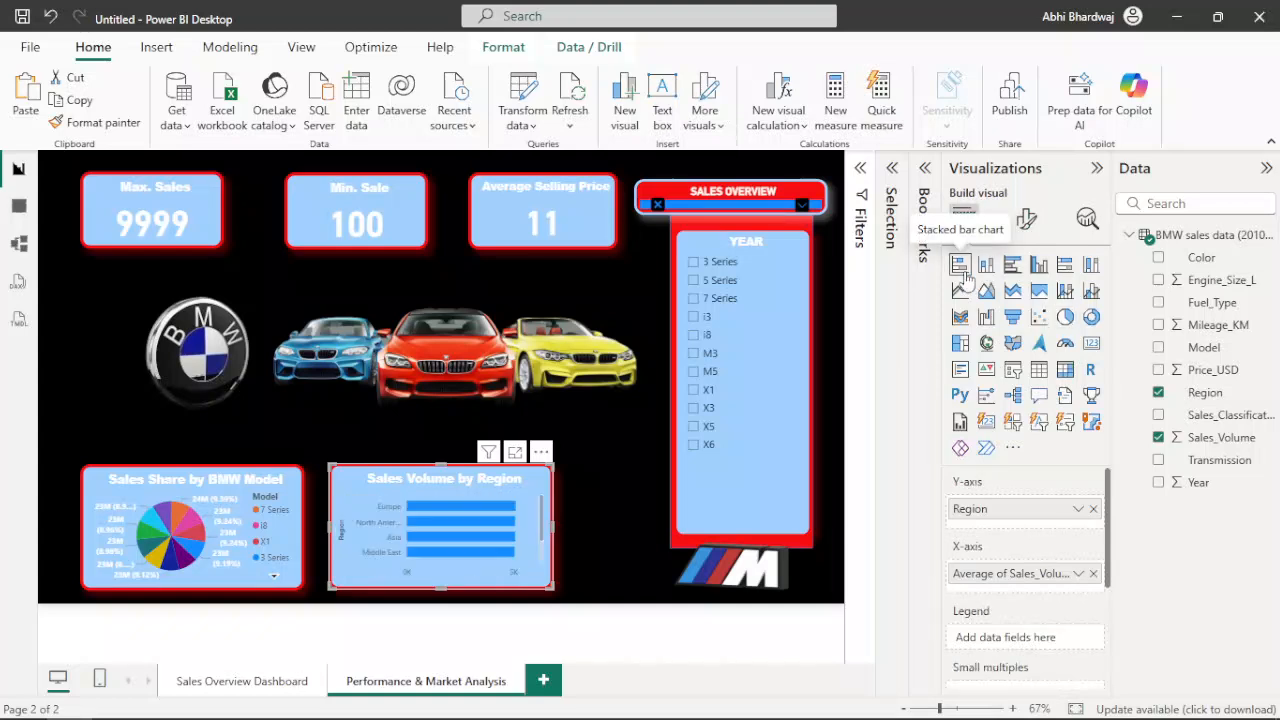
{"action": "left_click", "coordinate": [989, 272]}
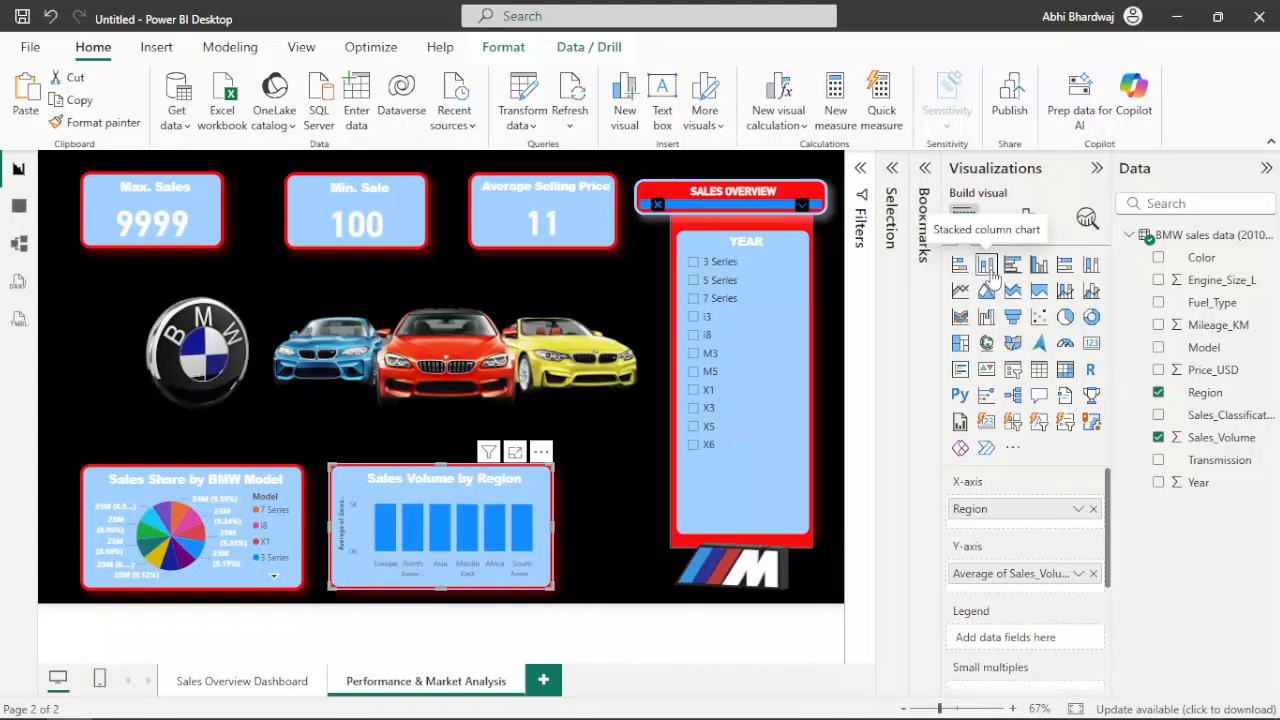
{"action": "left_click", "coordinate": [1015, 267]}
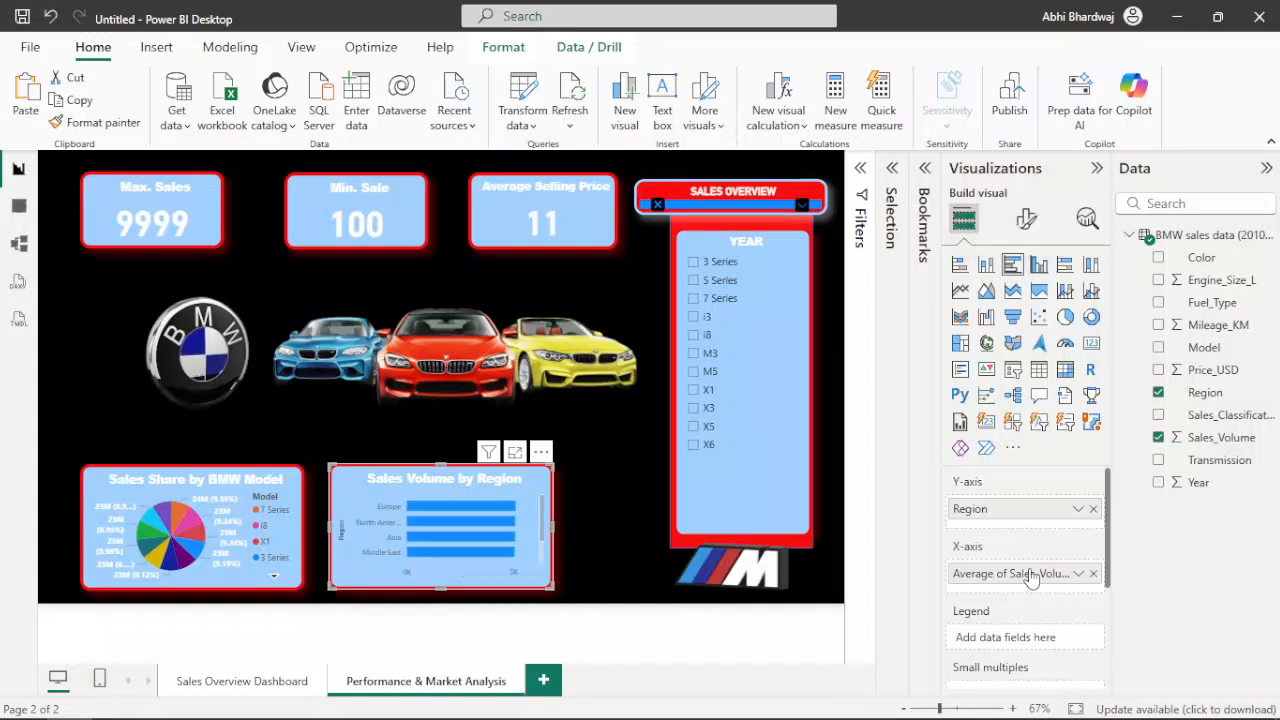
Change the aggregation of Sales_Volume in the Sales Volume by Region chart to Sum
{"action": "left_click", "coordinate": [1078, 573]}
{"action": "left_click", "coordinate": [1120, 368]}
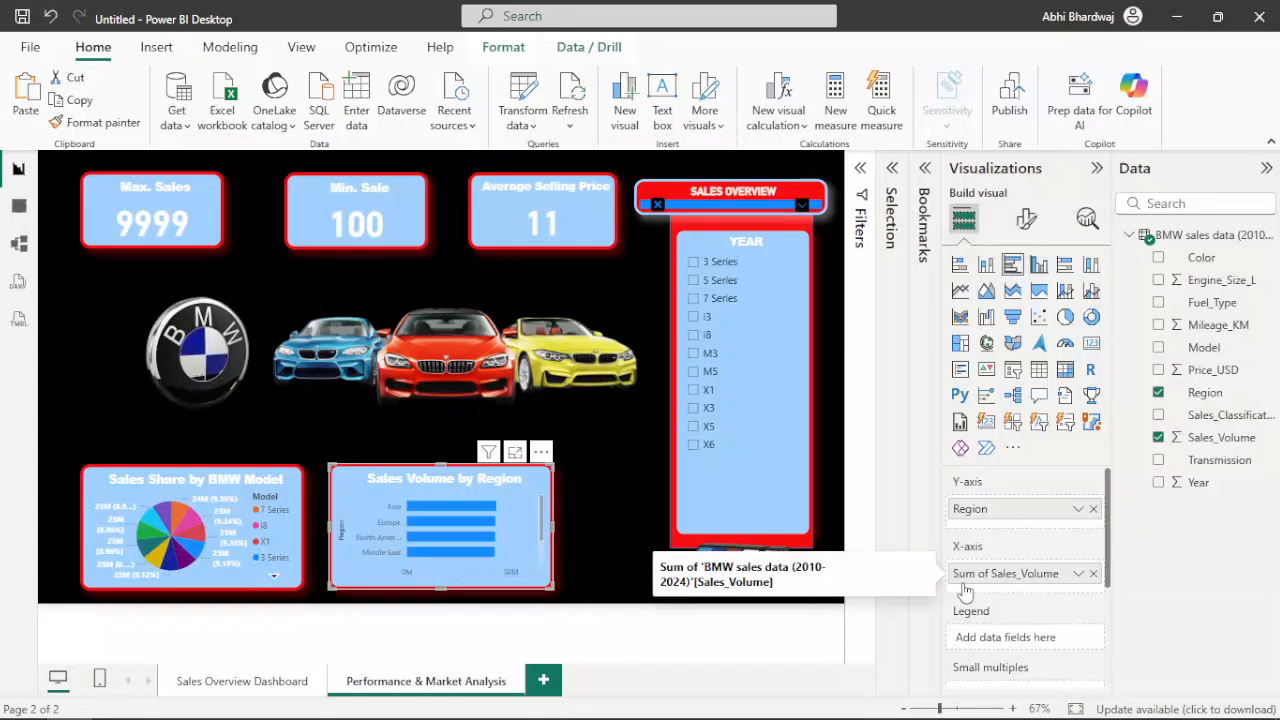
{"action": "left_click", "coordinate": [1078, 573]}
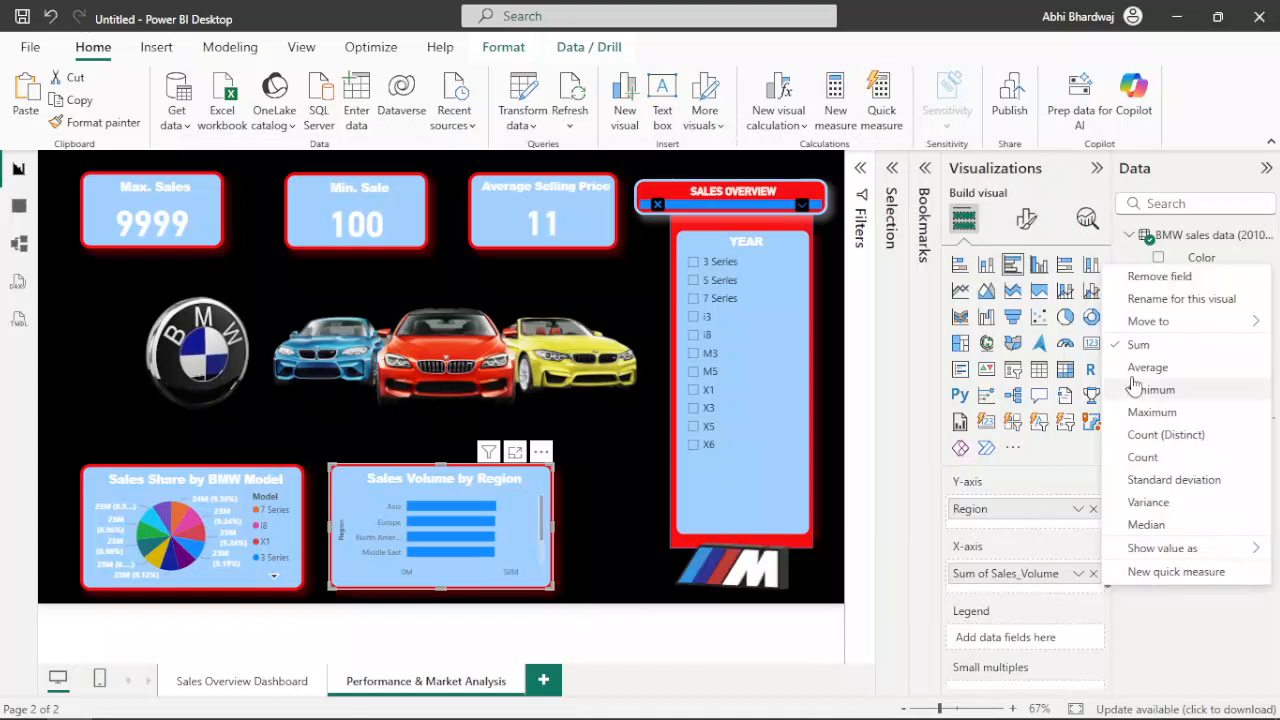
Check how the page responds to the Asia bar, clear that selection, and convert the Sales Volume by Region chart to an area chart
{"action": "left_click", "coordinate": [481, 508]}
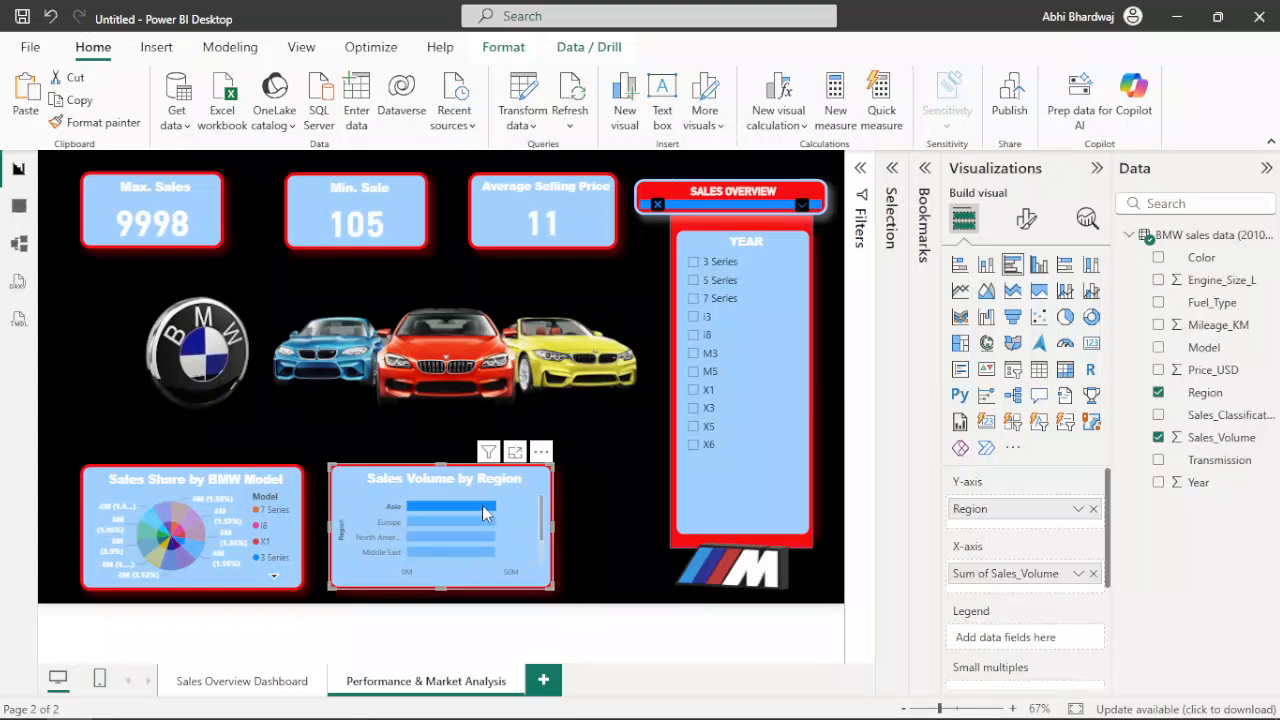
{"action": "left_click", "coordinate": [483, 512]}
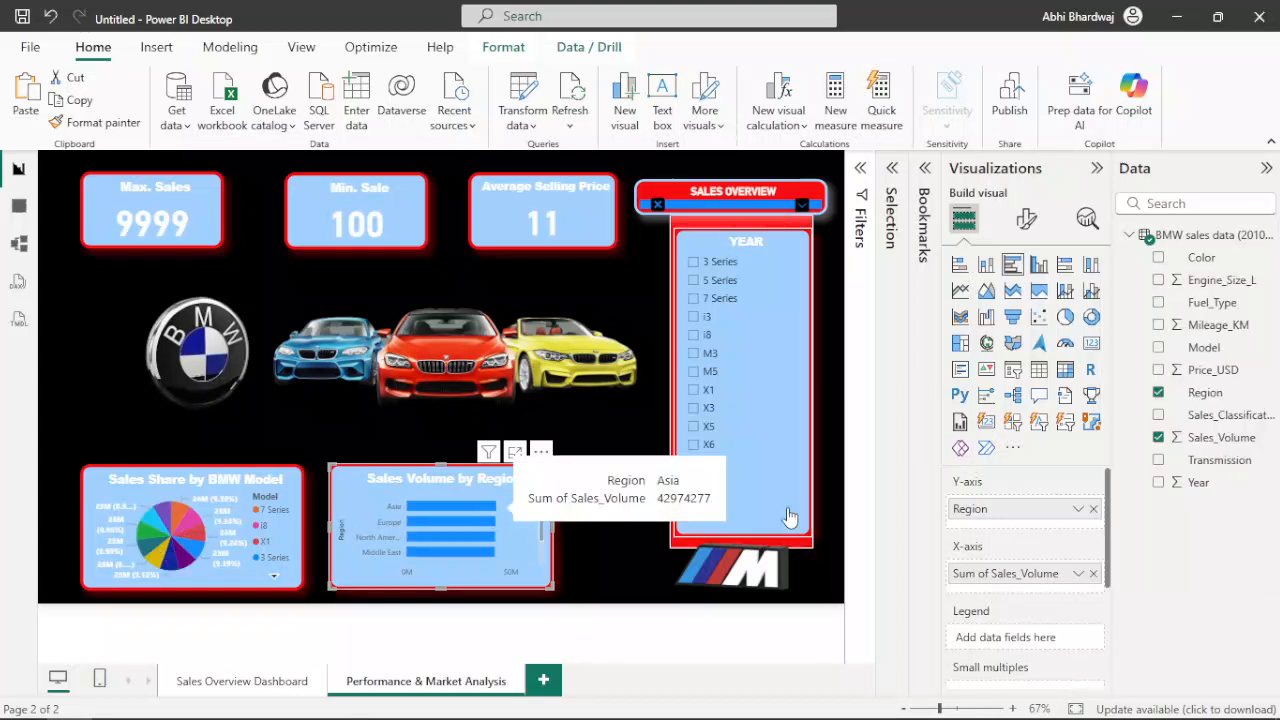
{"action": "left_click", "coordinate": [987, 290]}
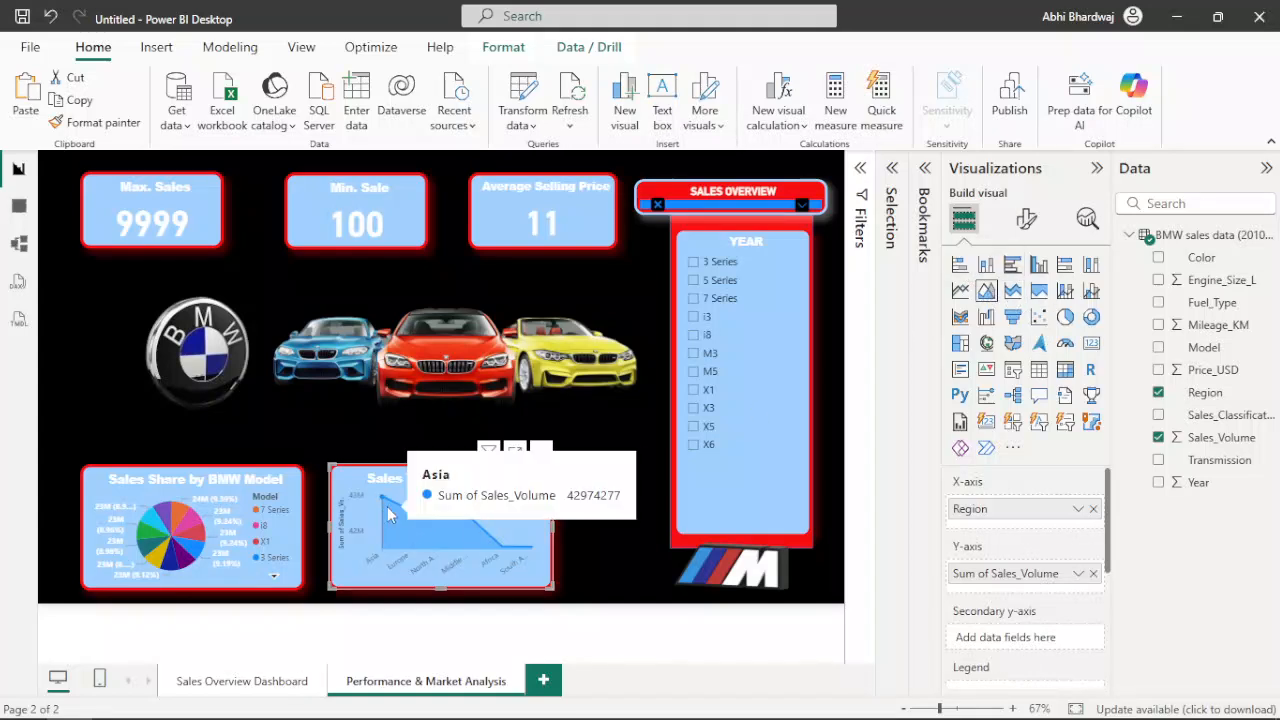
Change the aggregation of Sales_Volume in the Sales Volume by Region chart to Average
{"action": "right_click", "coordinate": [1016, 580]}
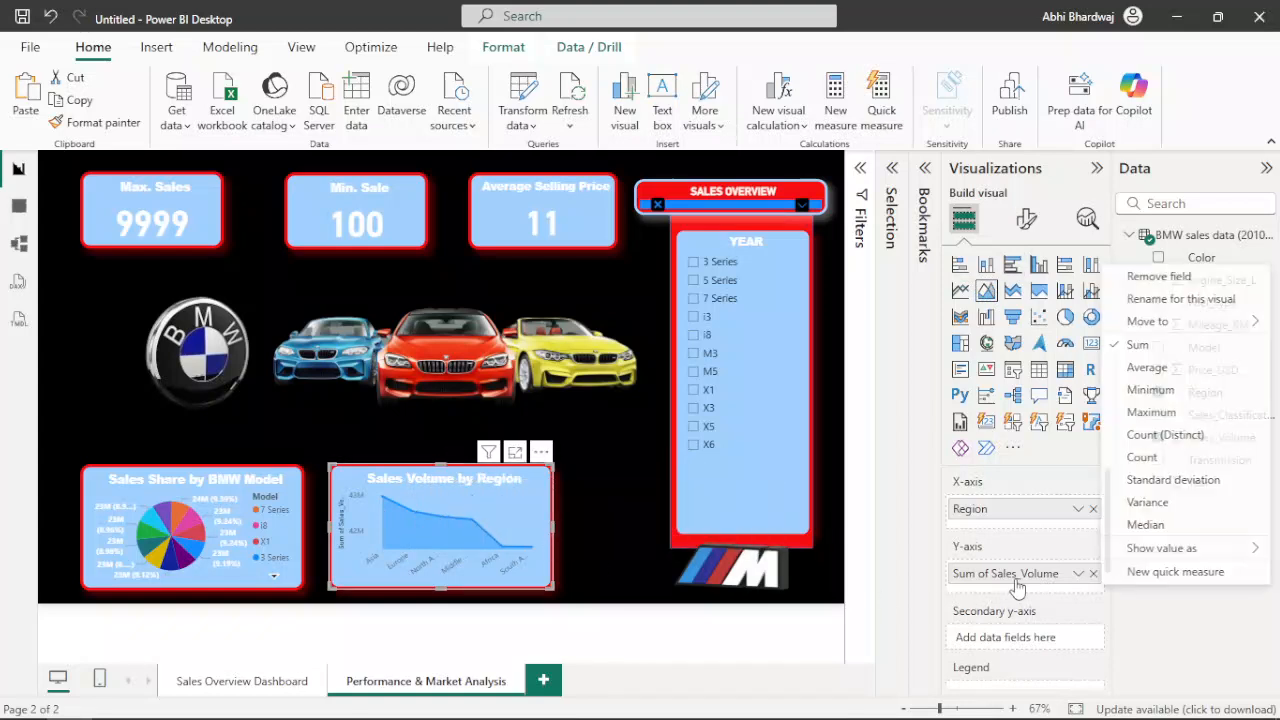
{"action": "left_click", "coordinate": [1158, 390]}
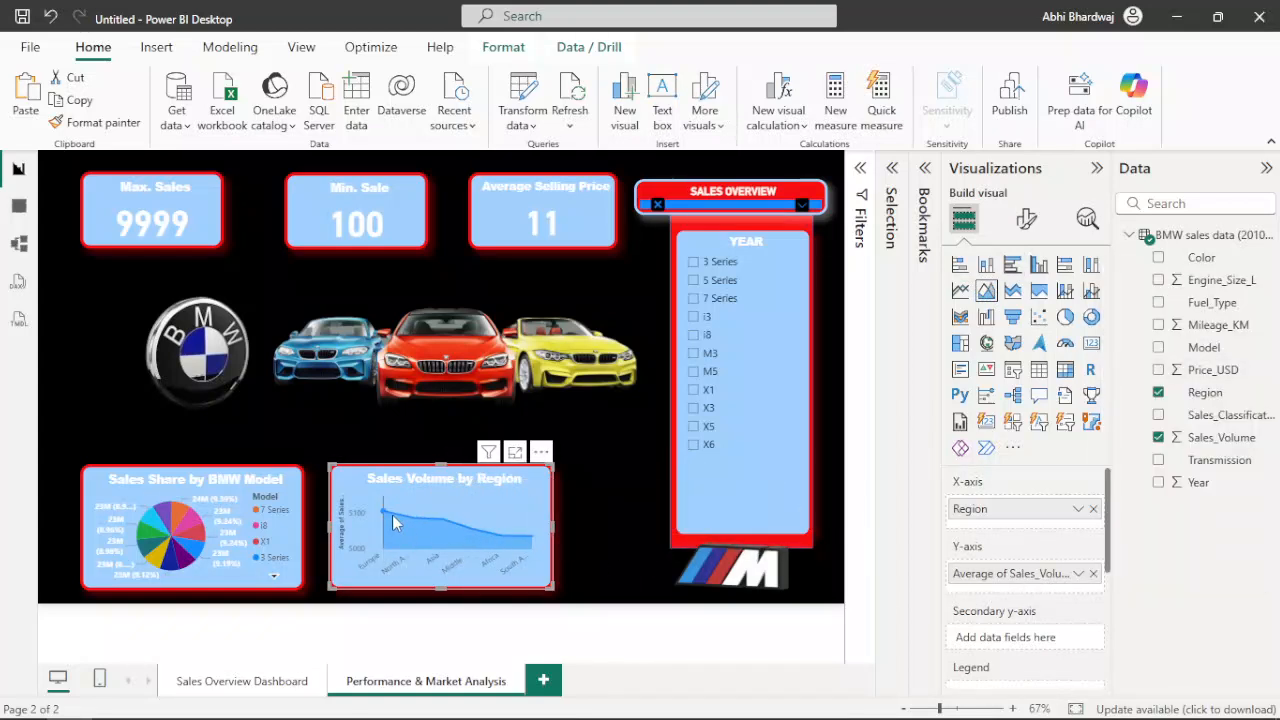
{"action": "mouse_move", "coordinate": [393, 517]}
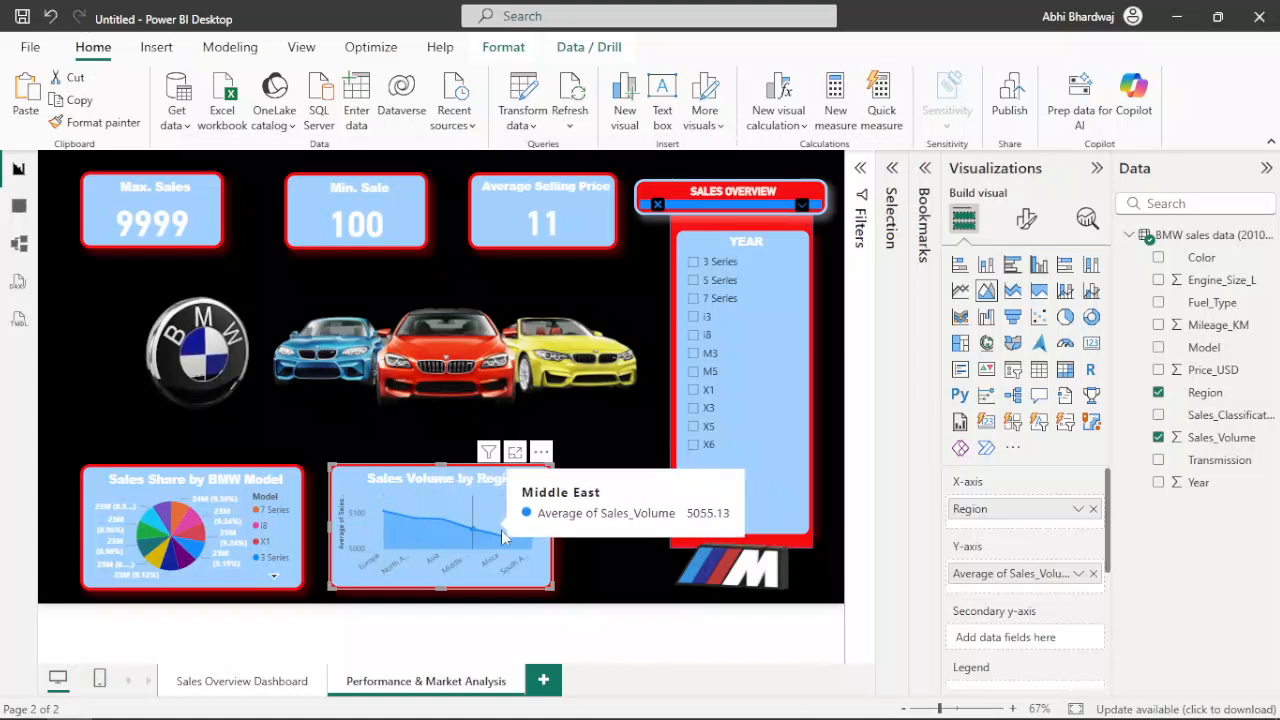
Check how the page responds to the 3 Series, 7 Series and i3 slicer choices, and clear all slicers
{"action": "left_click", "coordinate": [1097, 170]}
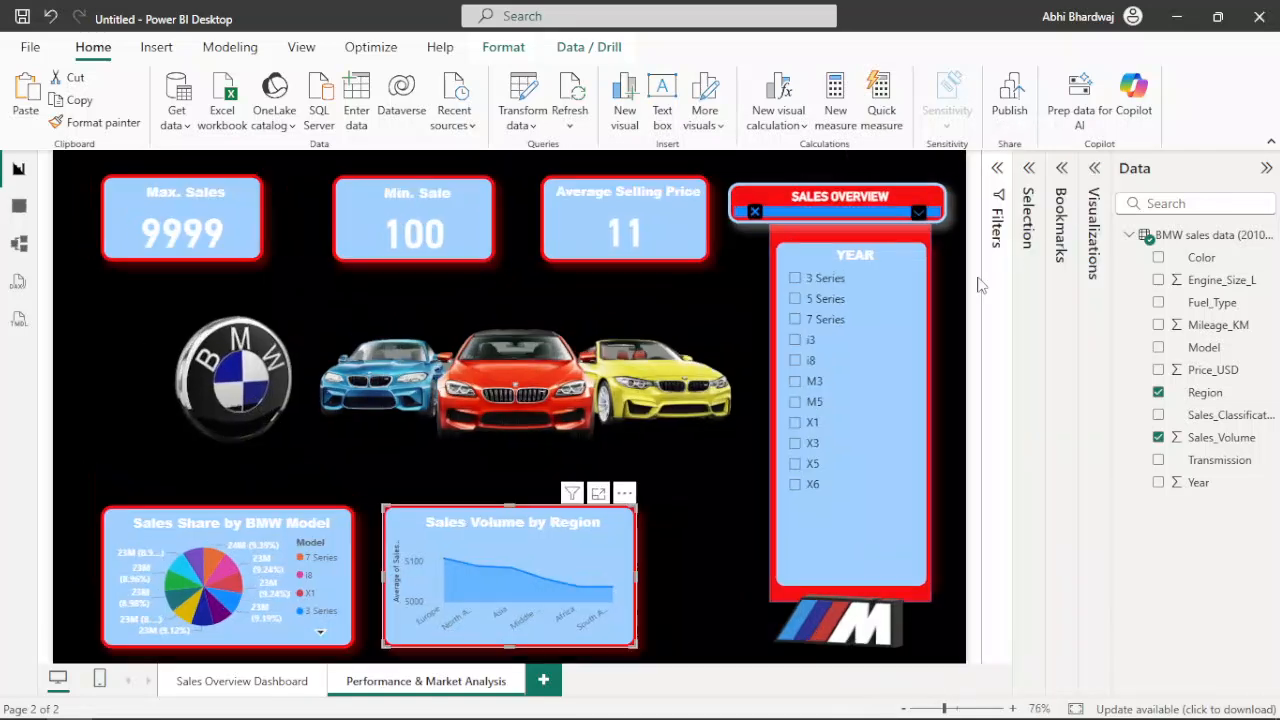
{"action": "left_click", "coordinate": [831, 284]}
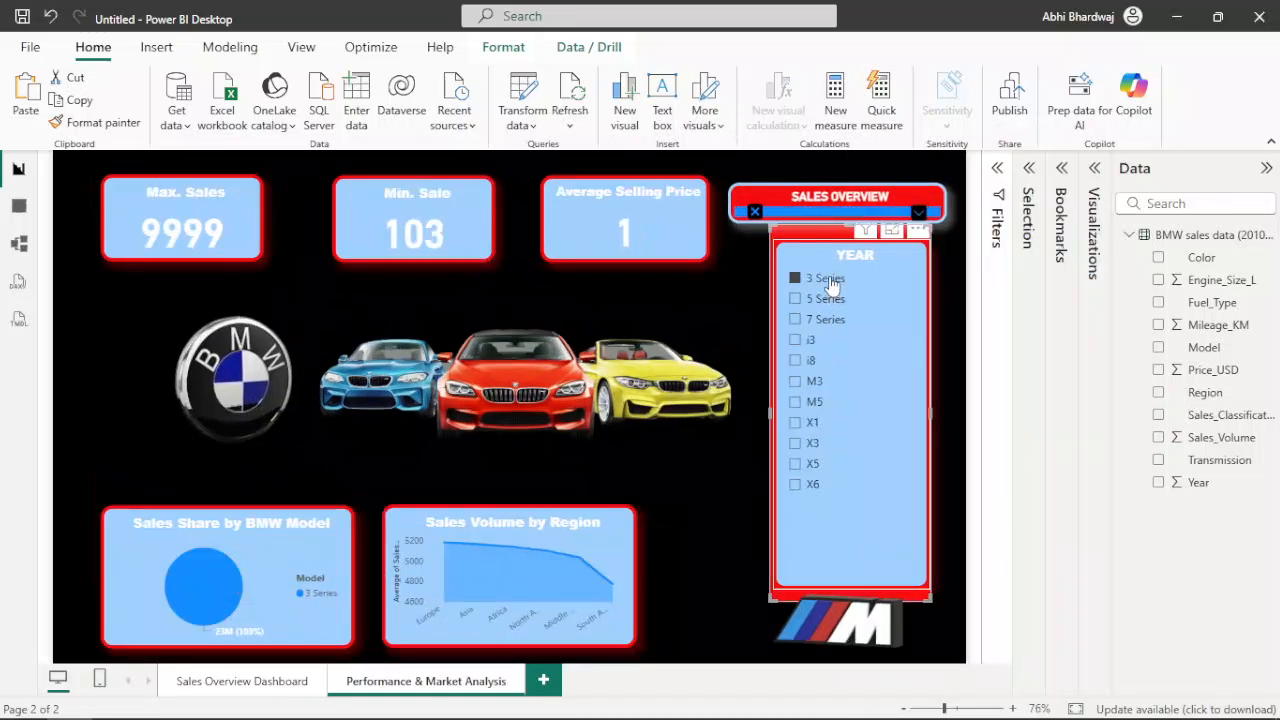
{"action": "left_click", "coordinate": [829, 285]}
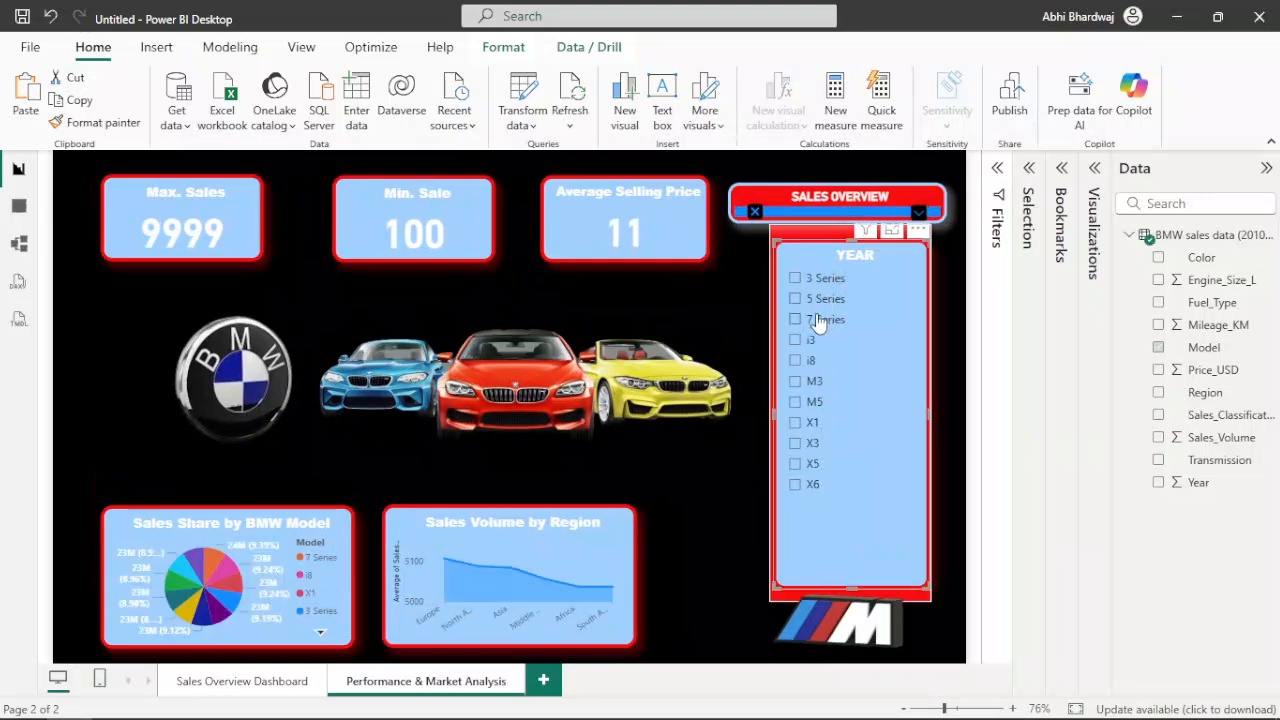
{"action": "mouse_move", "coordinate": [457, 561]}
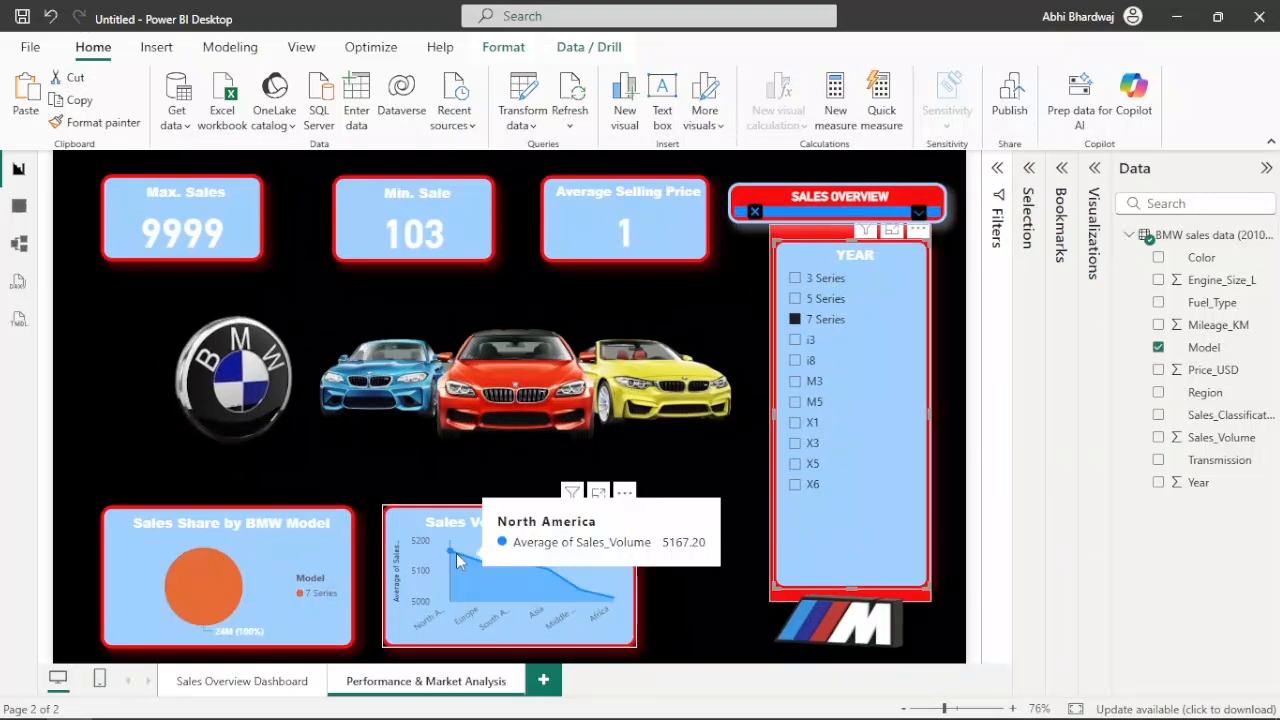
{"action": "mouse_move", "coordinate": [210, 571]}
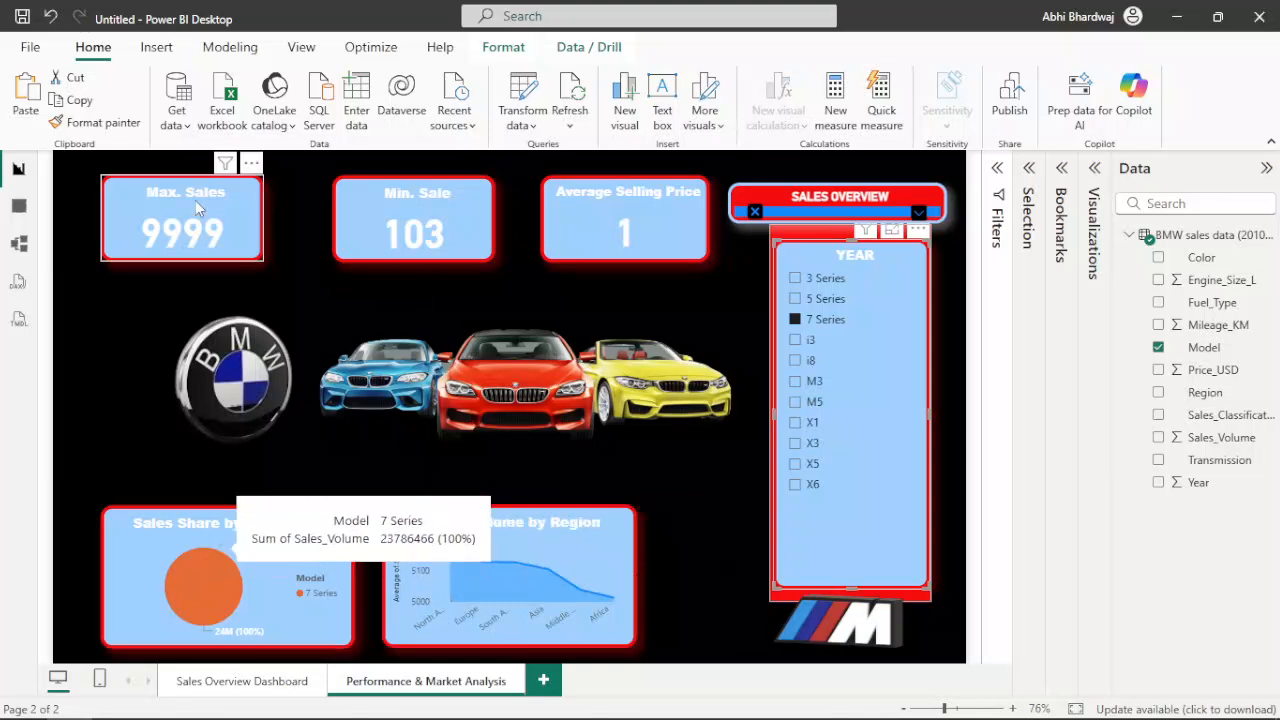
{"action": "left_click", "coordinate": [811, 344]}
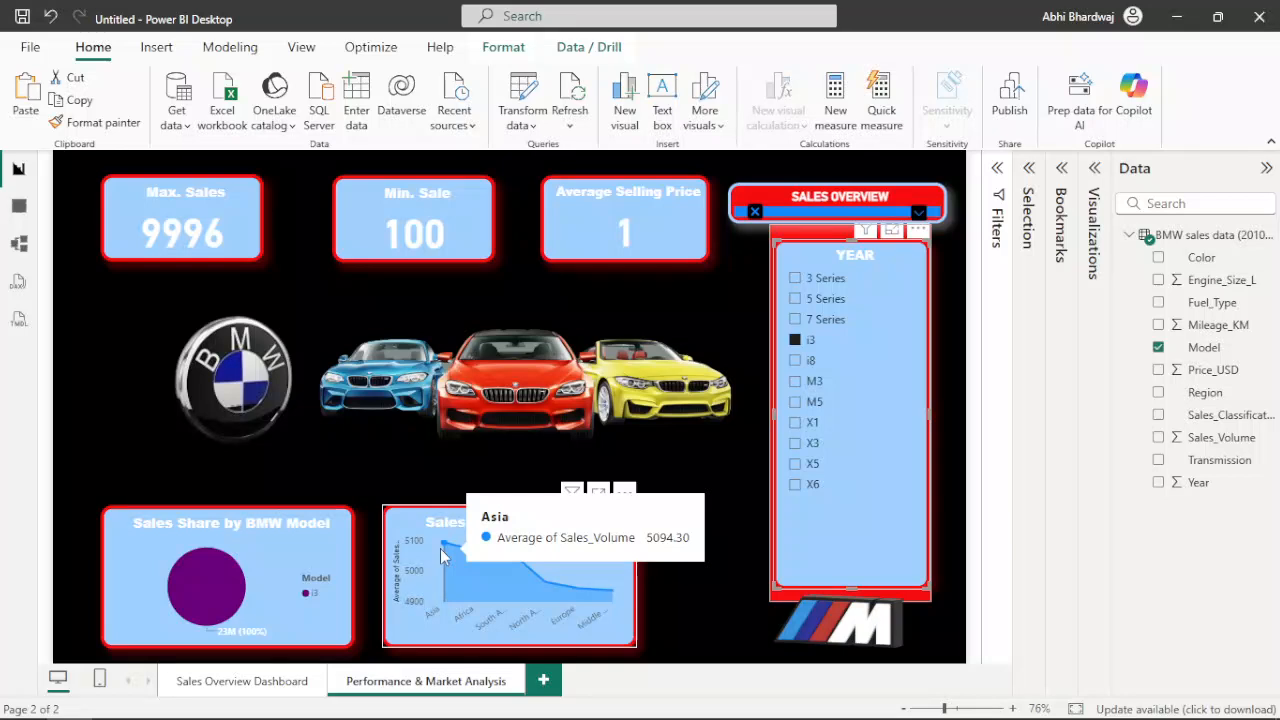
{"action": "left_click", "coordinate": [811, 342]}
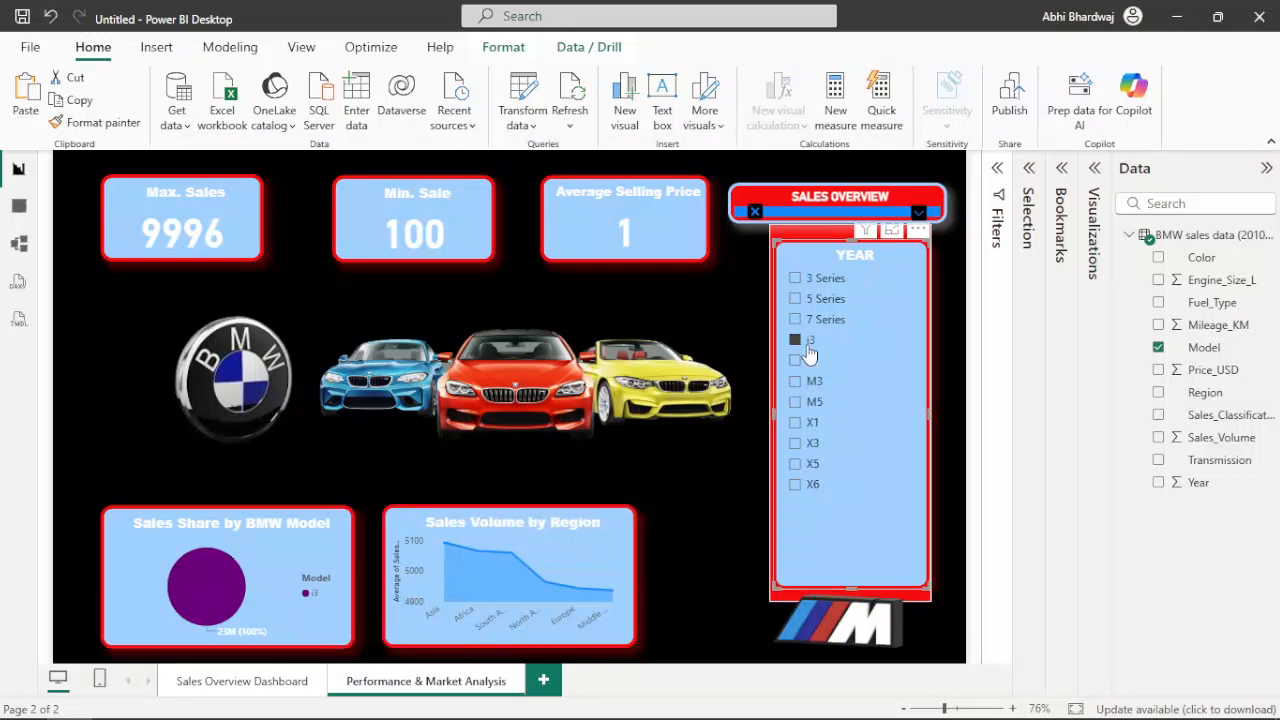
{"action": "left_click", "coordinate": [754, 212], "text": "ctrl"}
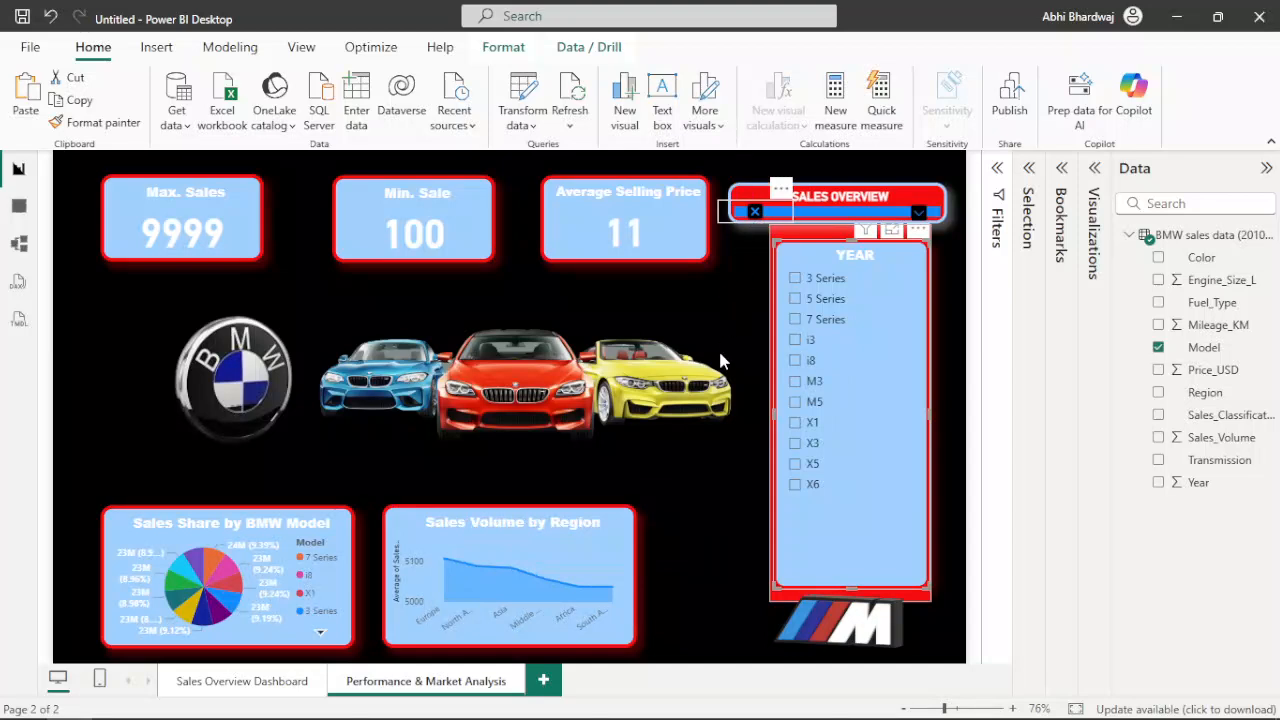
Reveal the year slicer panel on the Sales Overview Dashboard page and compare the two report pages
{"action": "left_click", "coordinate": [286, 434]}
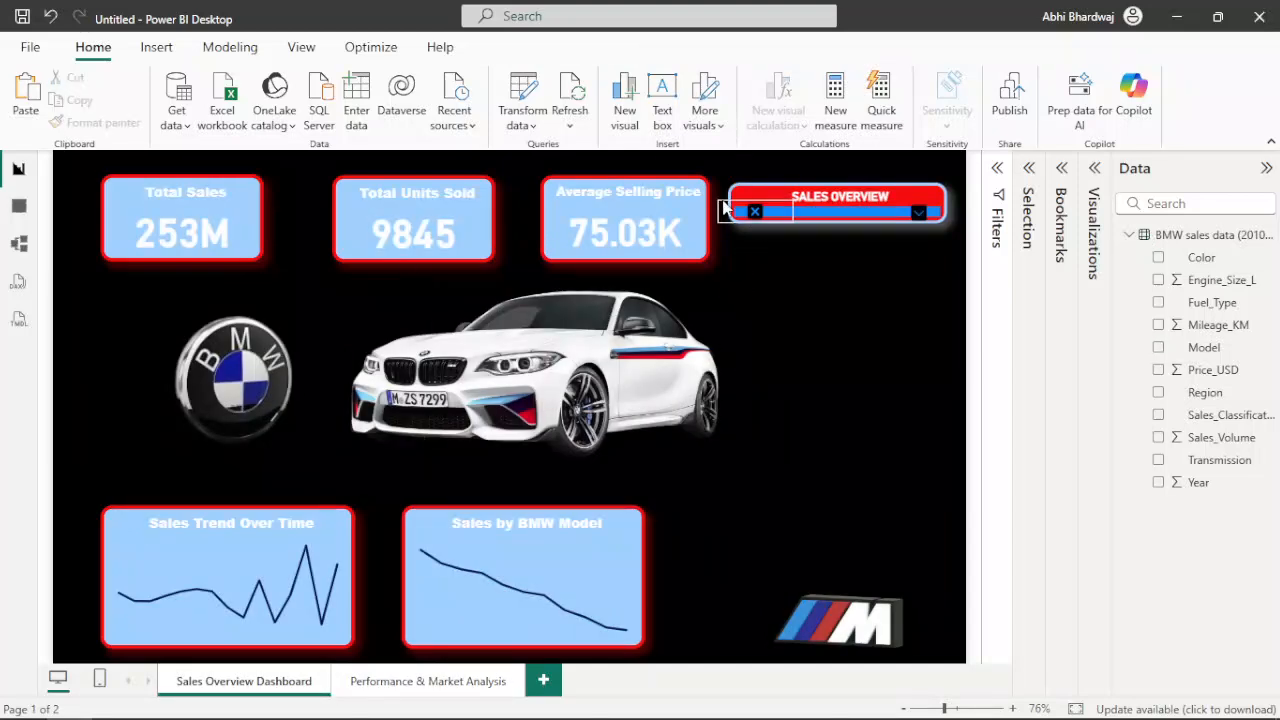
{"action": "left_click", "coordinate": [918, 216]}
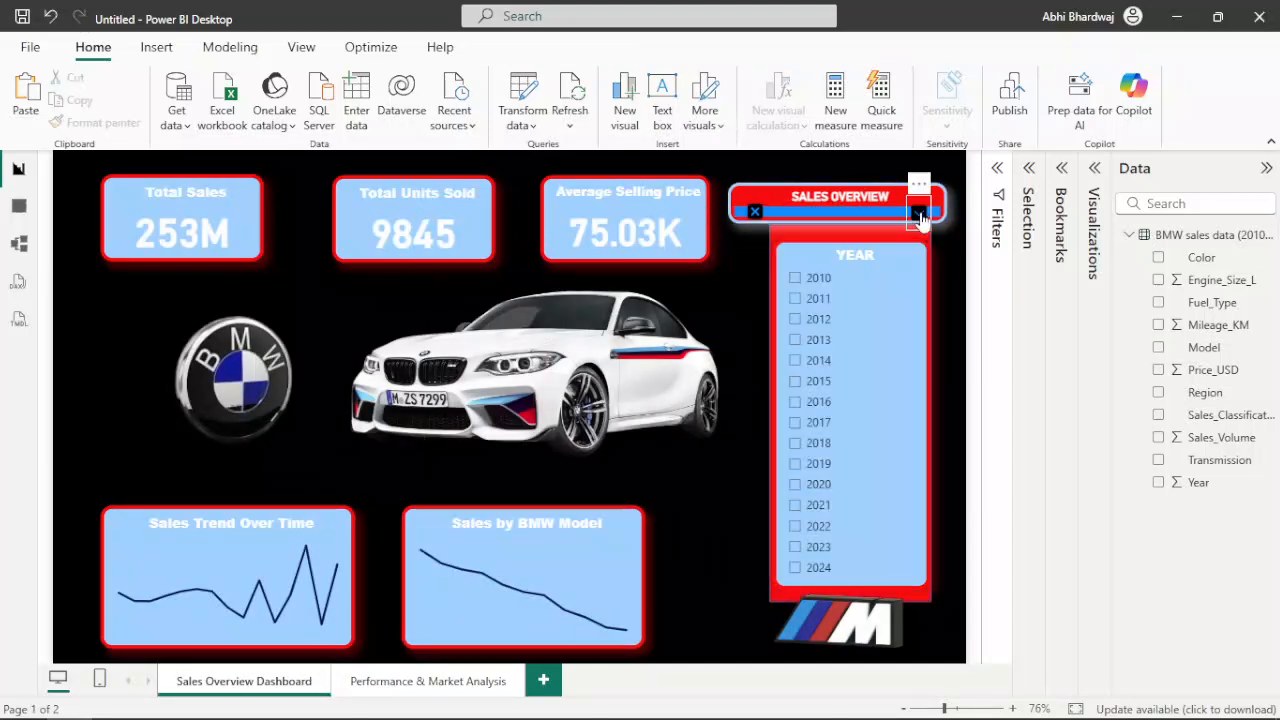
{"action": "left_click", "coordinate": [370, 683]}
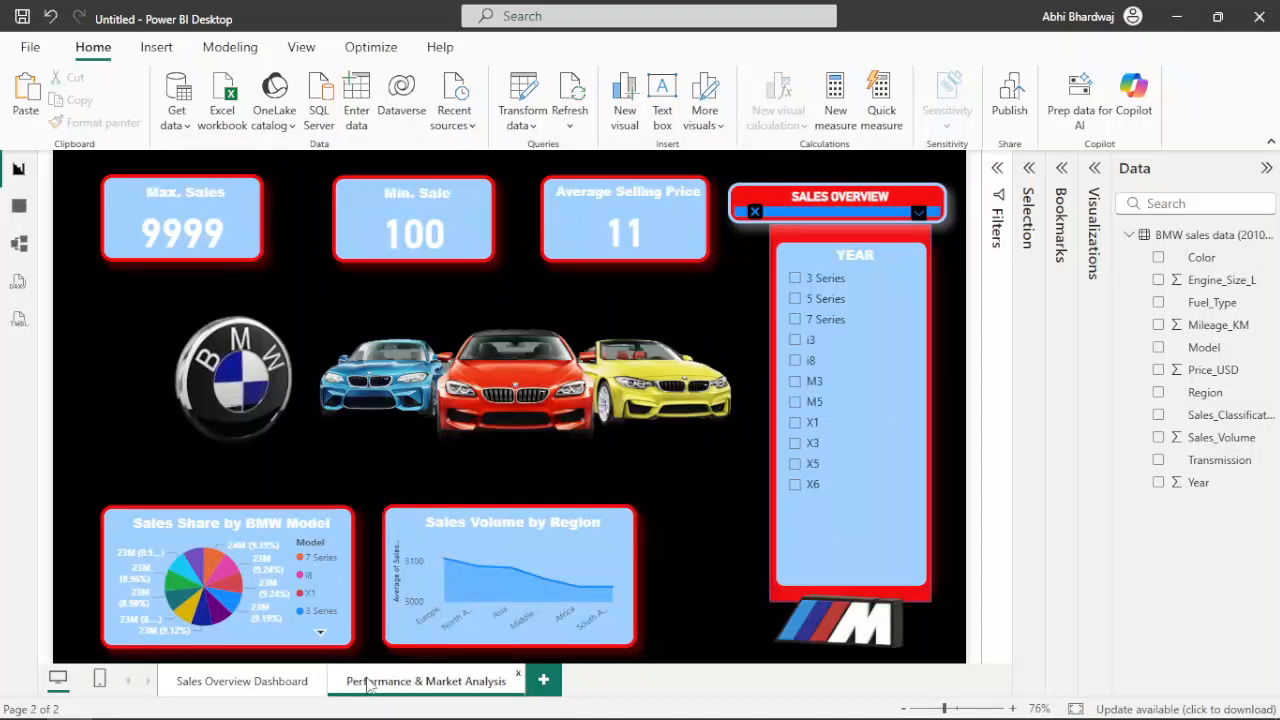
{"action": "left_click", "coordinate": [236, 684]}
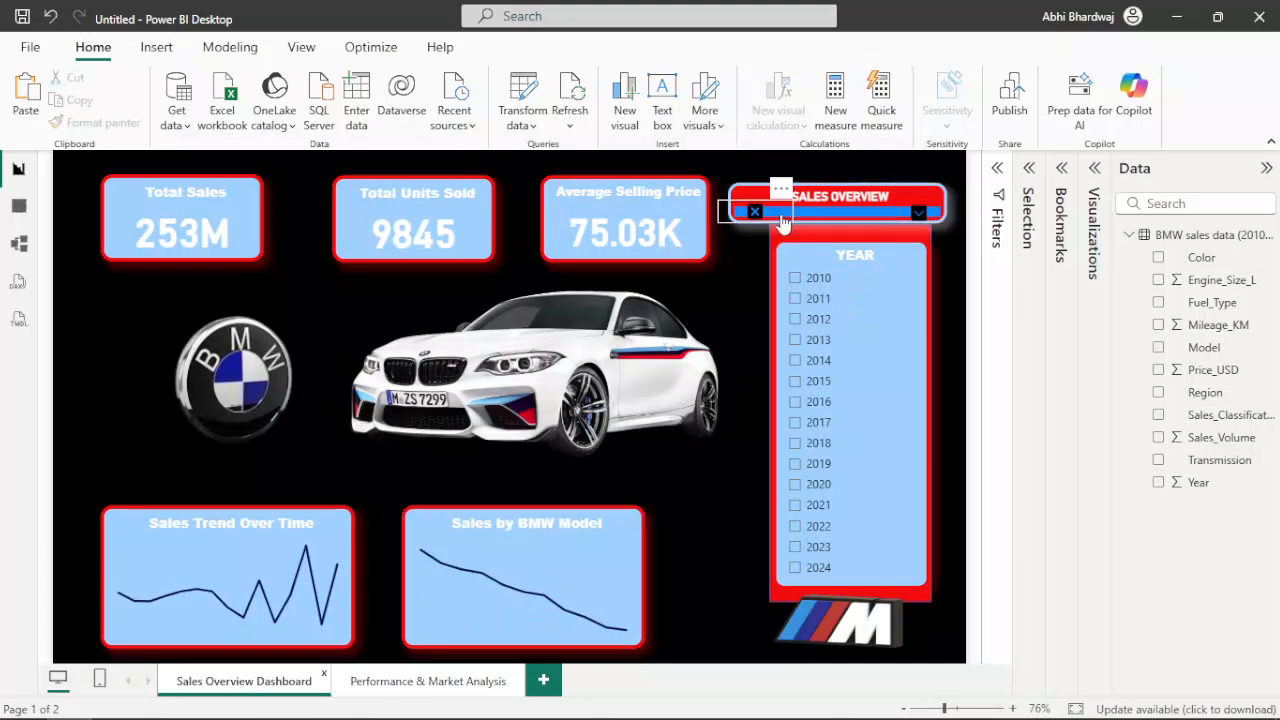
{"action": "left_click", "coordinate": [449, 688]}
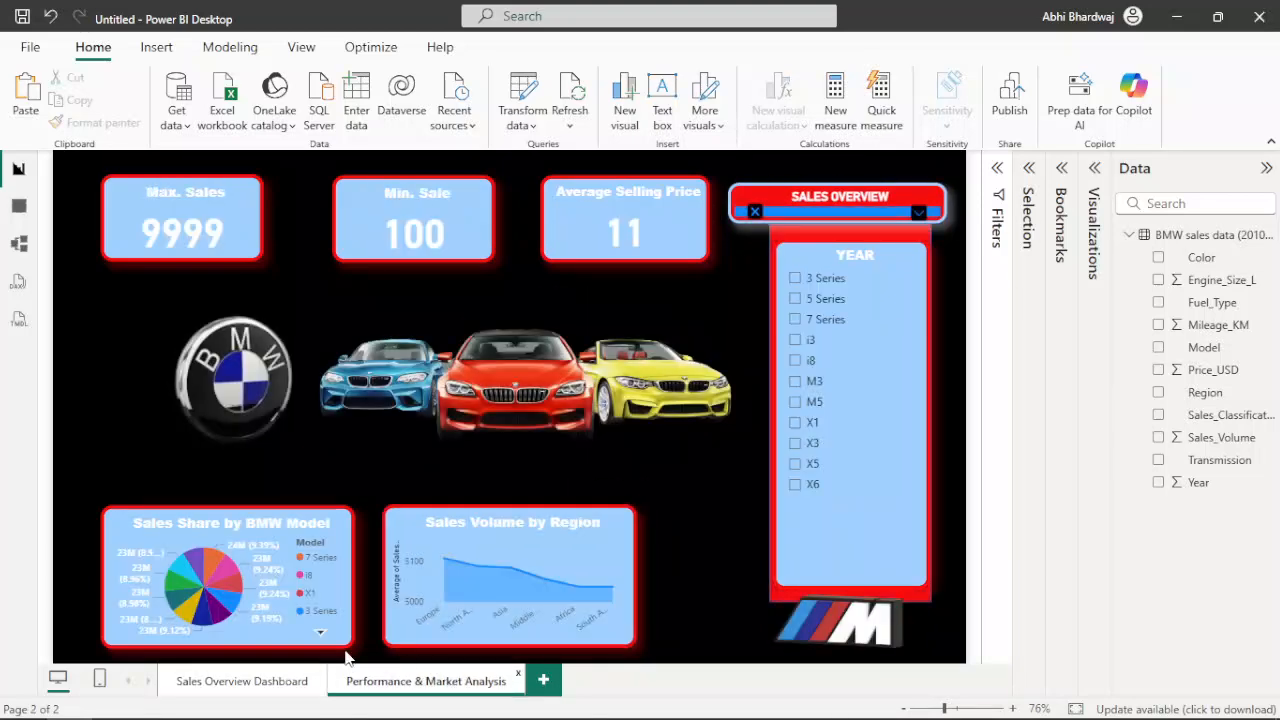
{"action": "left_click", "coordinate": [280, 681]}
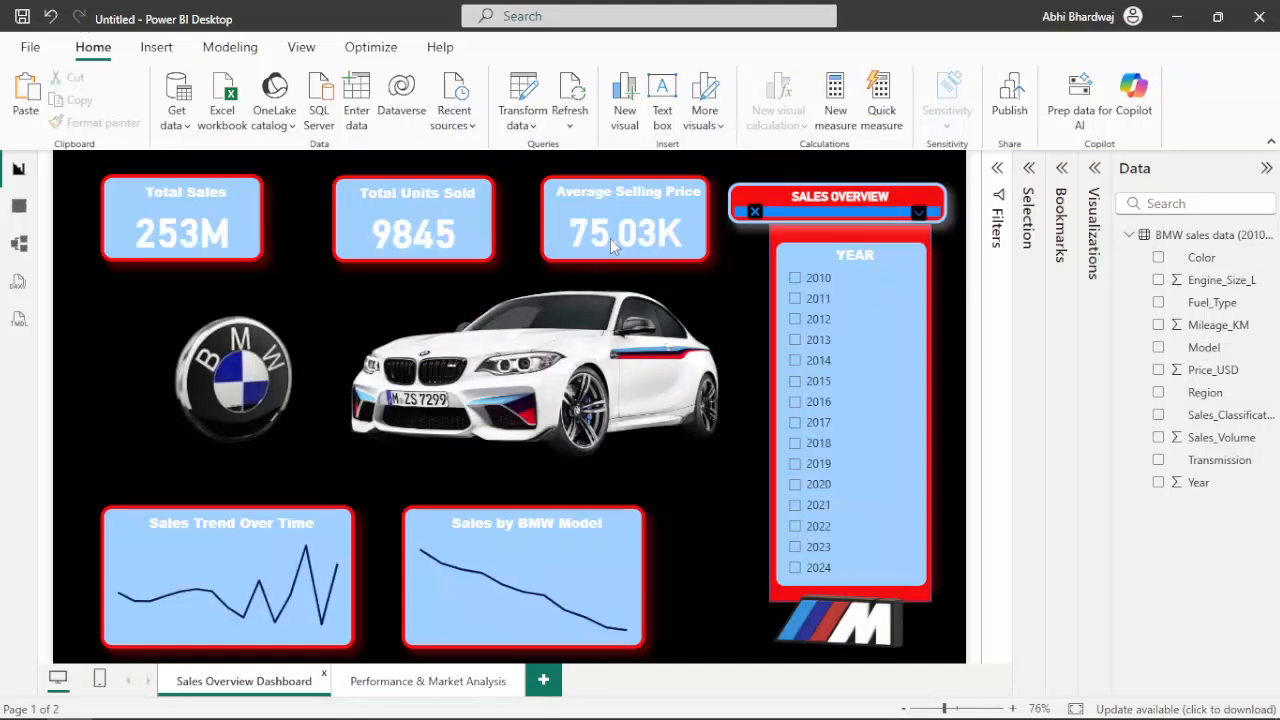
Insert the images right-arrow-removebg-preview.png and left-arrow-removebg-preview.png on the Sales Overview Dashboard page
{"action": "left_click", "coordinate": [172, 54]}
{"action": "left_click", "coordinate": [664, 112]}
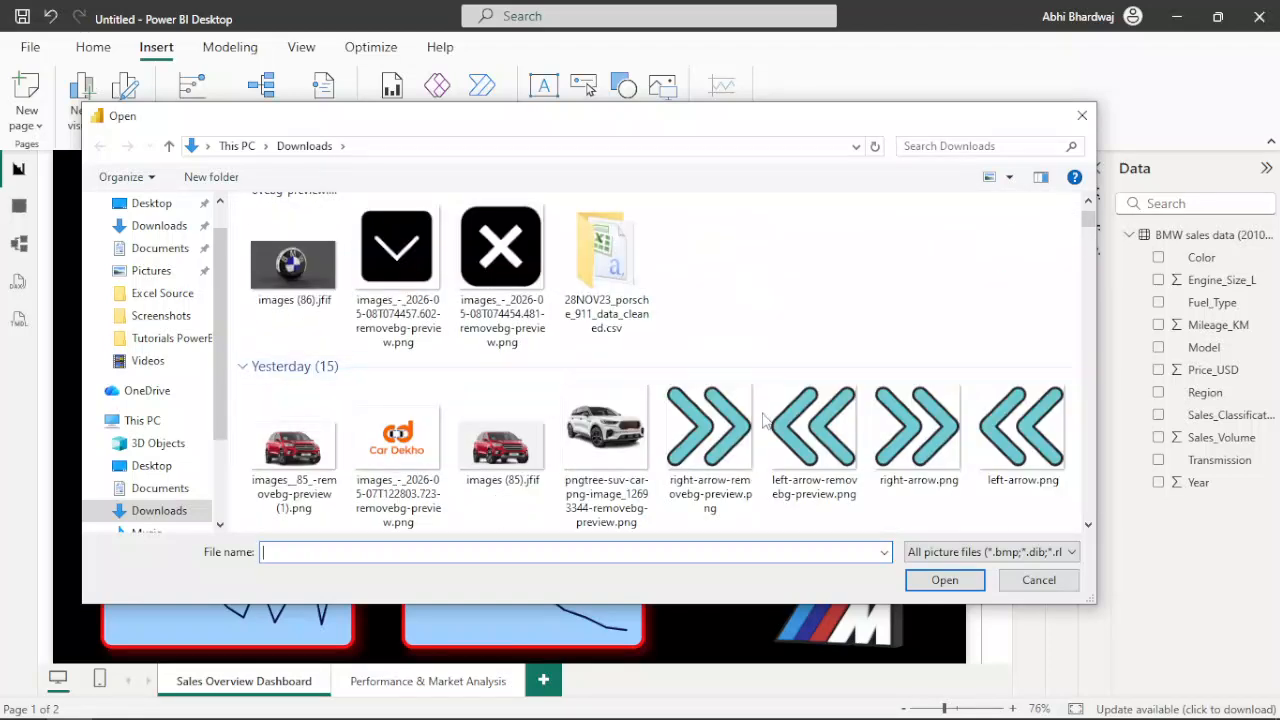
{"action": "double_click", "coordinate": [695, 430]}
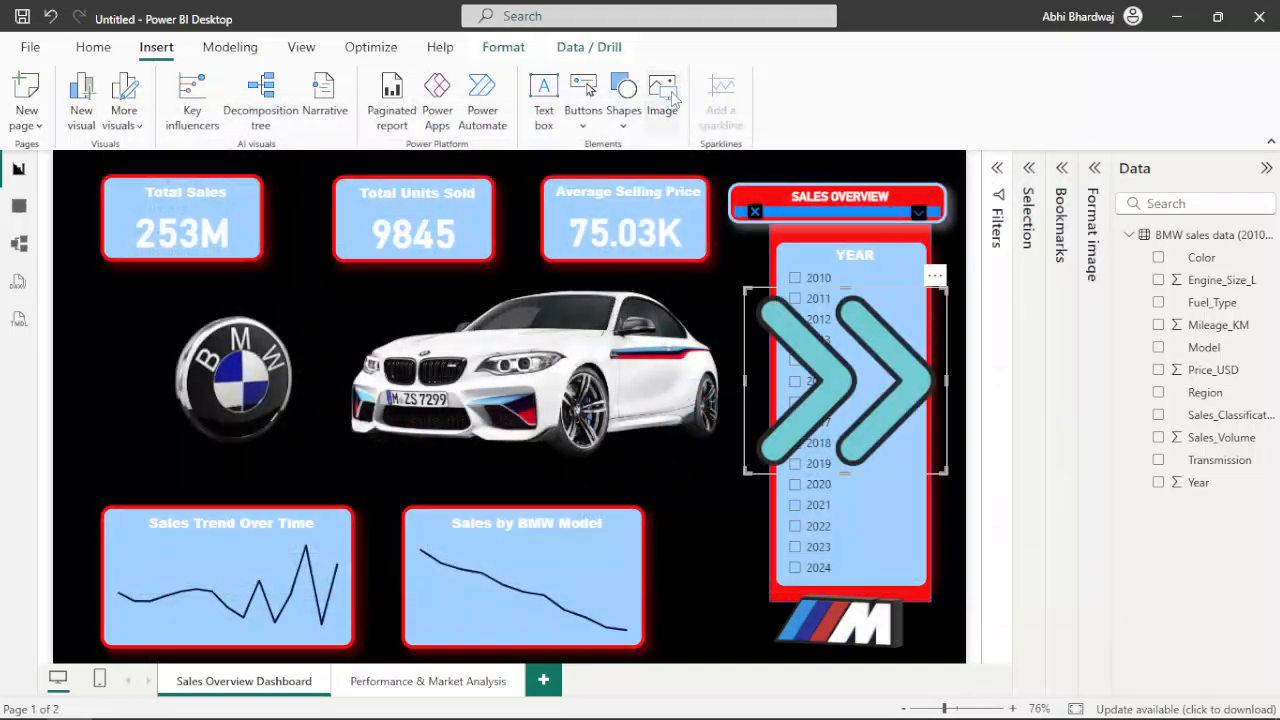
{"action": "left_click", "coordinate": [665, 92]}
{"action": "scroll", "coordinate": [766, 314], "scroll_direction": "down", "scroll_amount": 3}
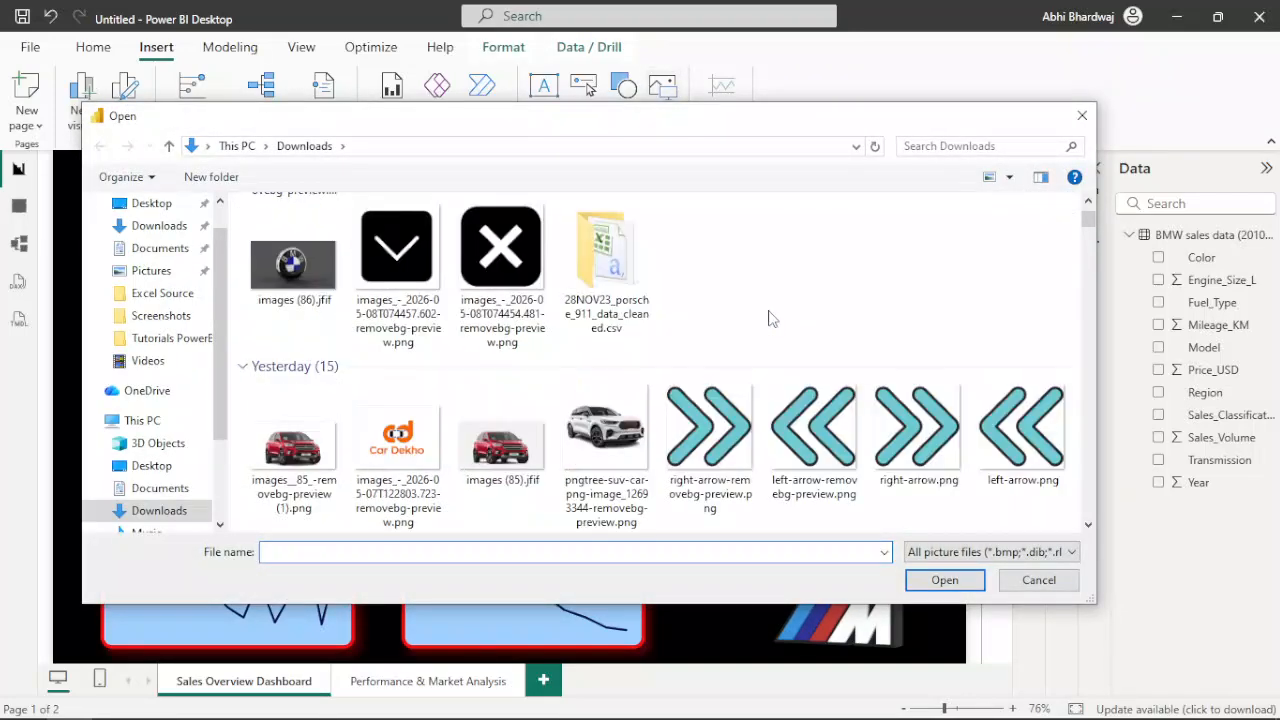
{"action": "double_click", "coordinate": [815, 440]}
Shrink both arrow images, placing the left arrow beside the Sales Trend Over Time chart and the right arrow beside the M logo
{"action": "left_click_drag", "start_coordinate": [325, 248], "coordinate": [84, 618]}
{"action": "left_click", "coordinate": [785, 338]}
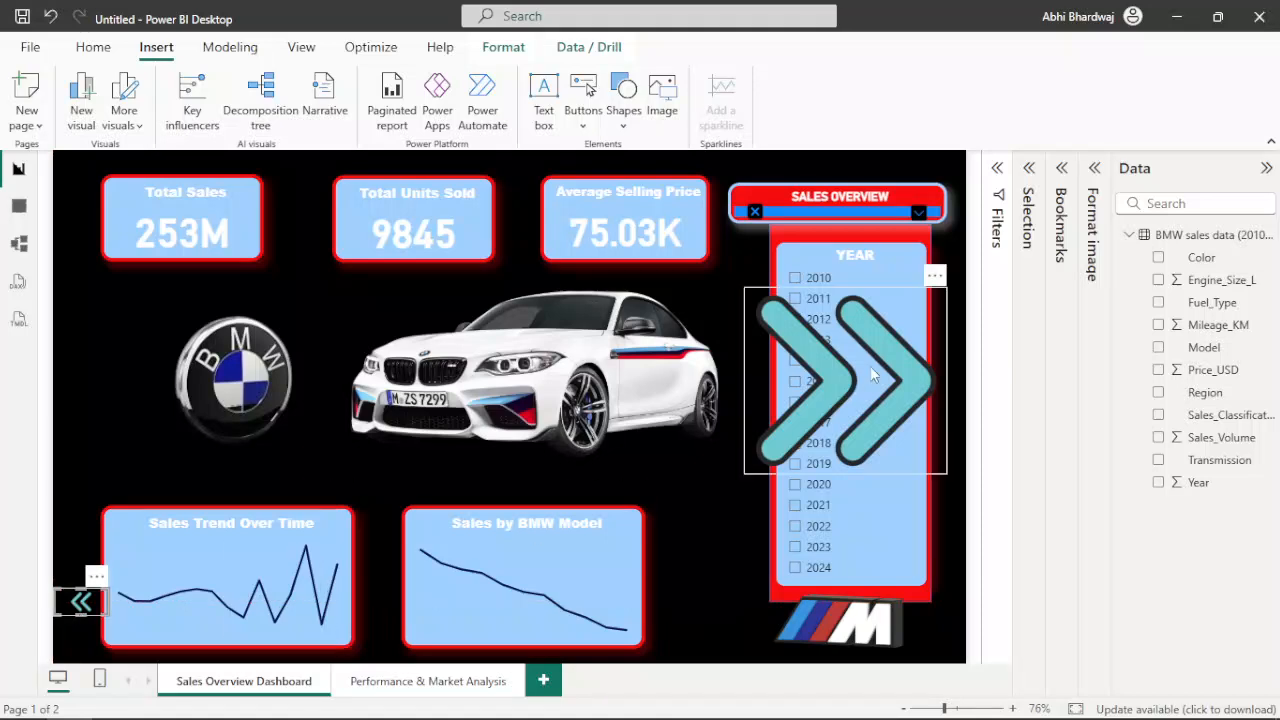
{"action": "left_click_drag", "start_coordinate": [745, 290], "coordinate": [946, 621]}
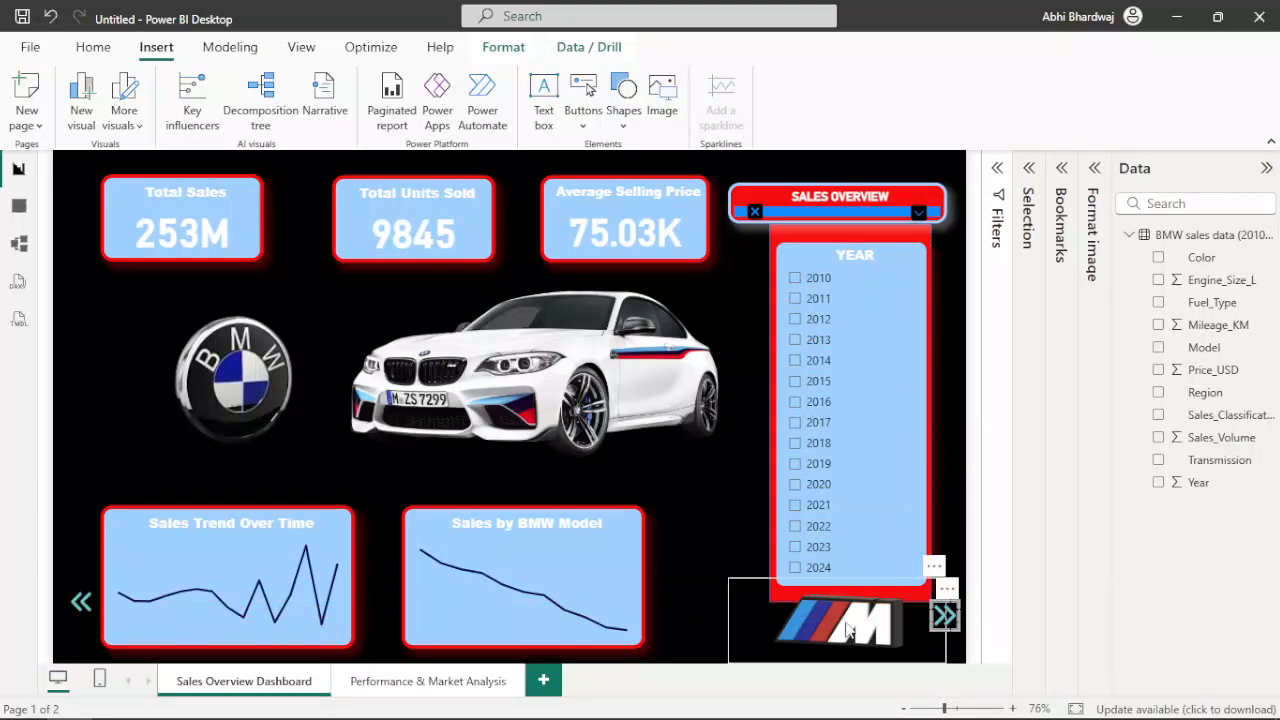
Copy both arrow images to the same positions on the Performance & Market Analysis page
{"action": "left_click", "coordinate": [430, 681]}
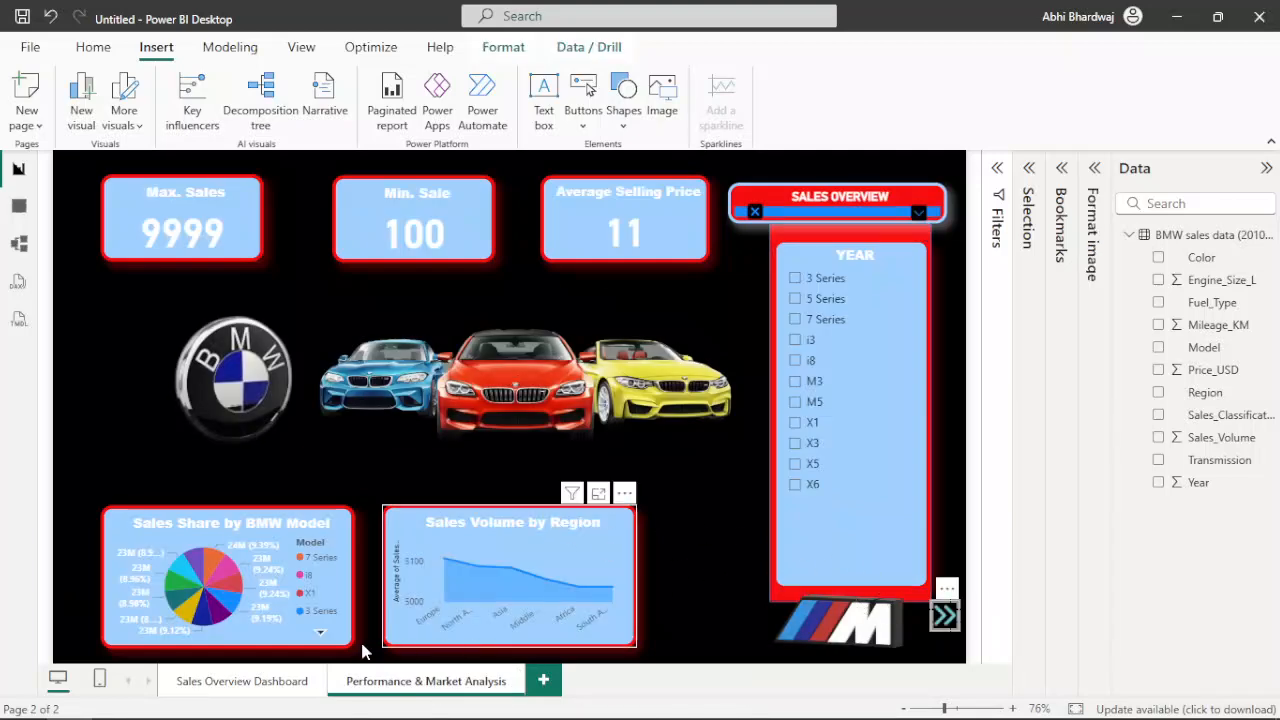
{"action": "left_click", "coordinate": [94, 618], "text": "ctrl"}
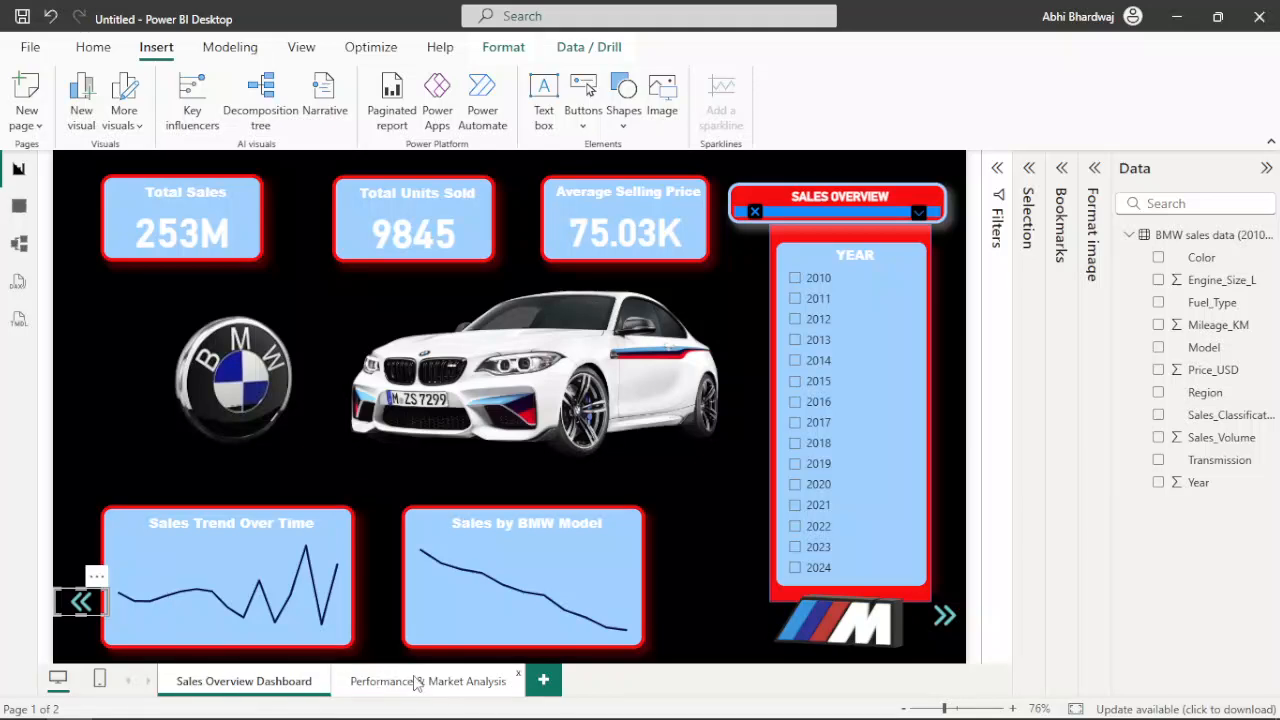
{"action": "left_click", "coordinate": [100, 614], "text": "ctrl"}
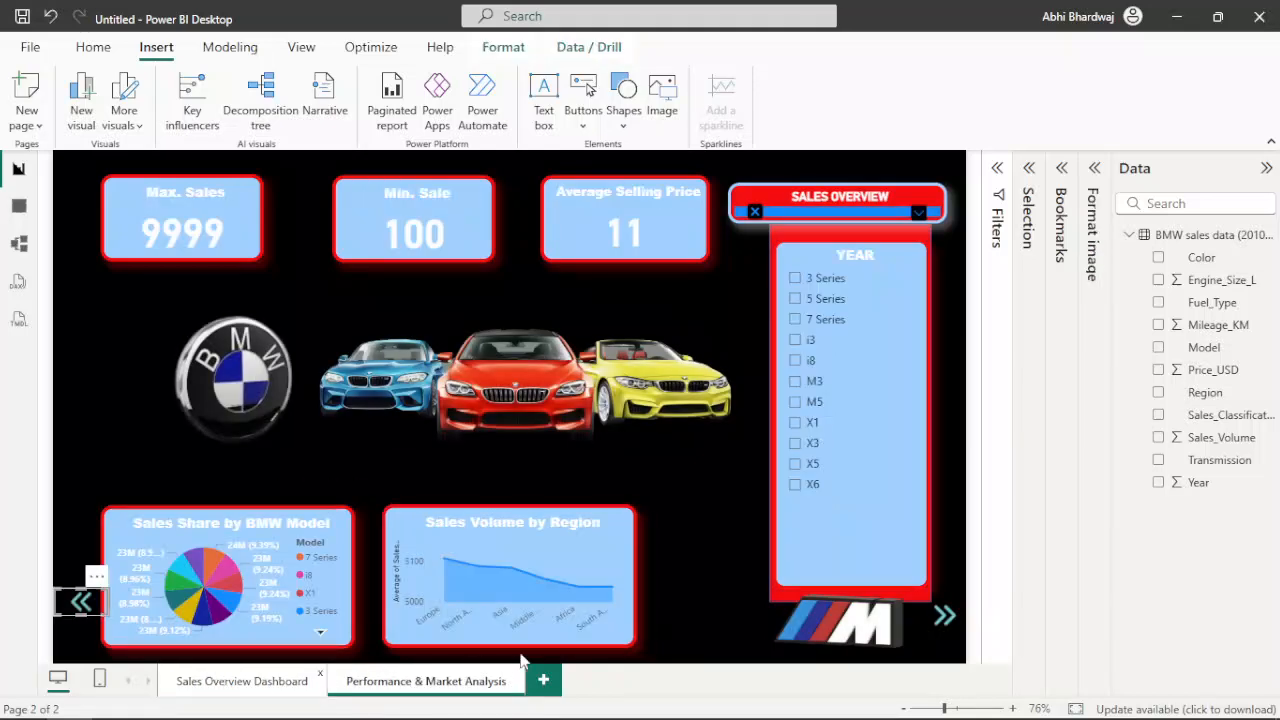
Give the right arrow on the Sales Overview Dashboard page a page navigation action to Performance & Market Analysis
{"action": "key", "text": "ctrl+Page_Up"}
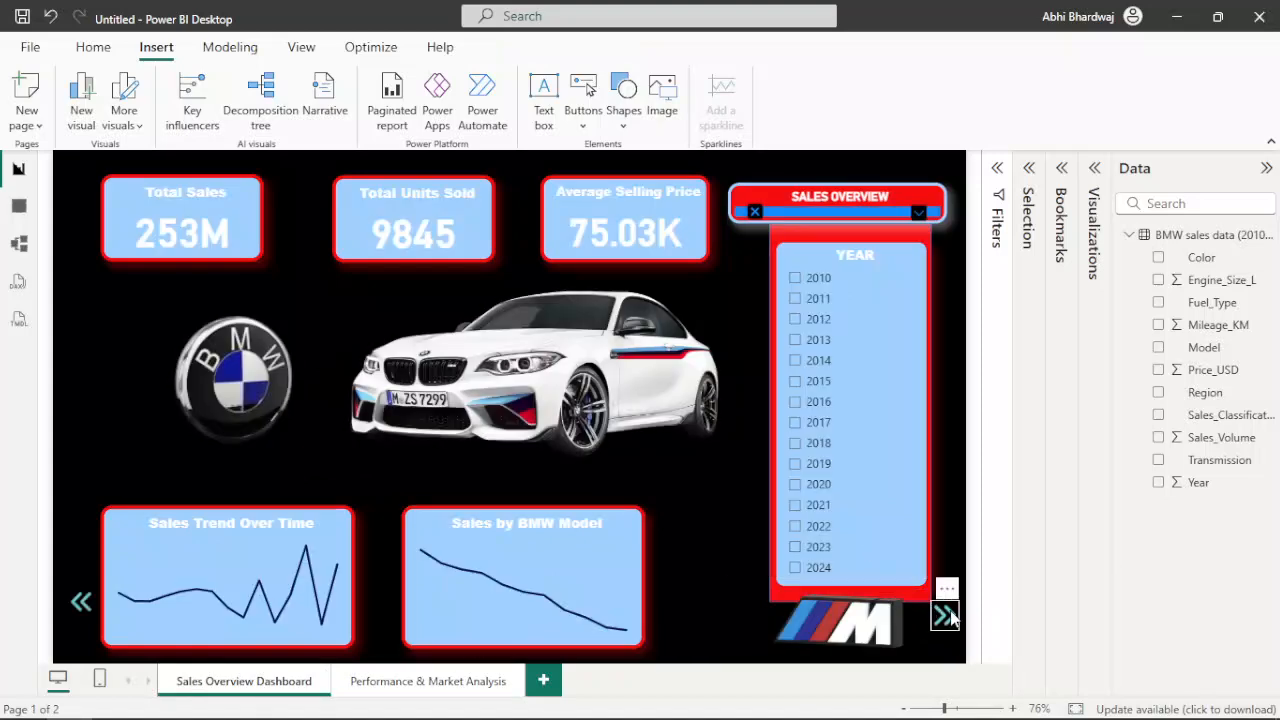
{"action": "left_click", "coordinate": [950, 618]}
{"action": "left_click", "coordinate": [1092, 170]}
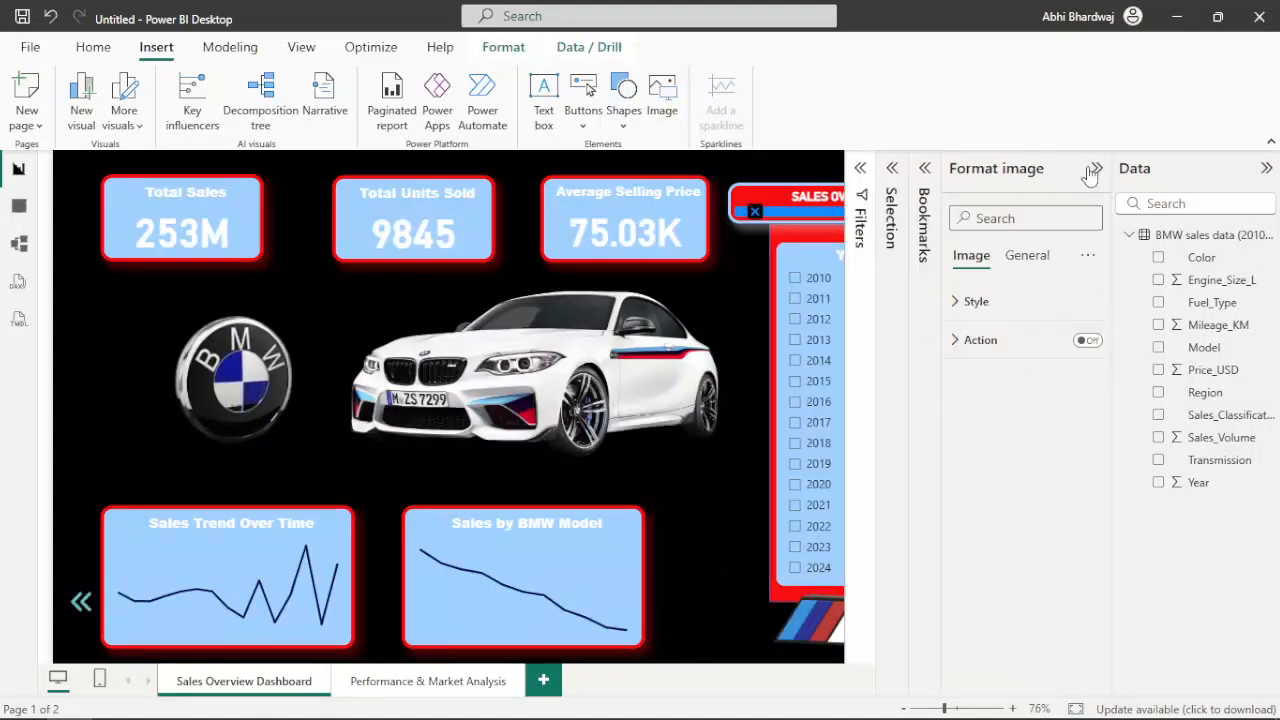
{"action": "left_click", "coordinate": [1010, 345]}
{"action": "left_click", "coordinate": [997, 438]}
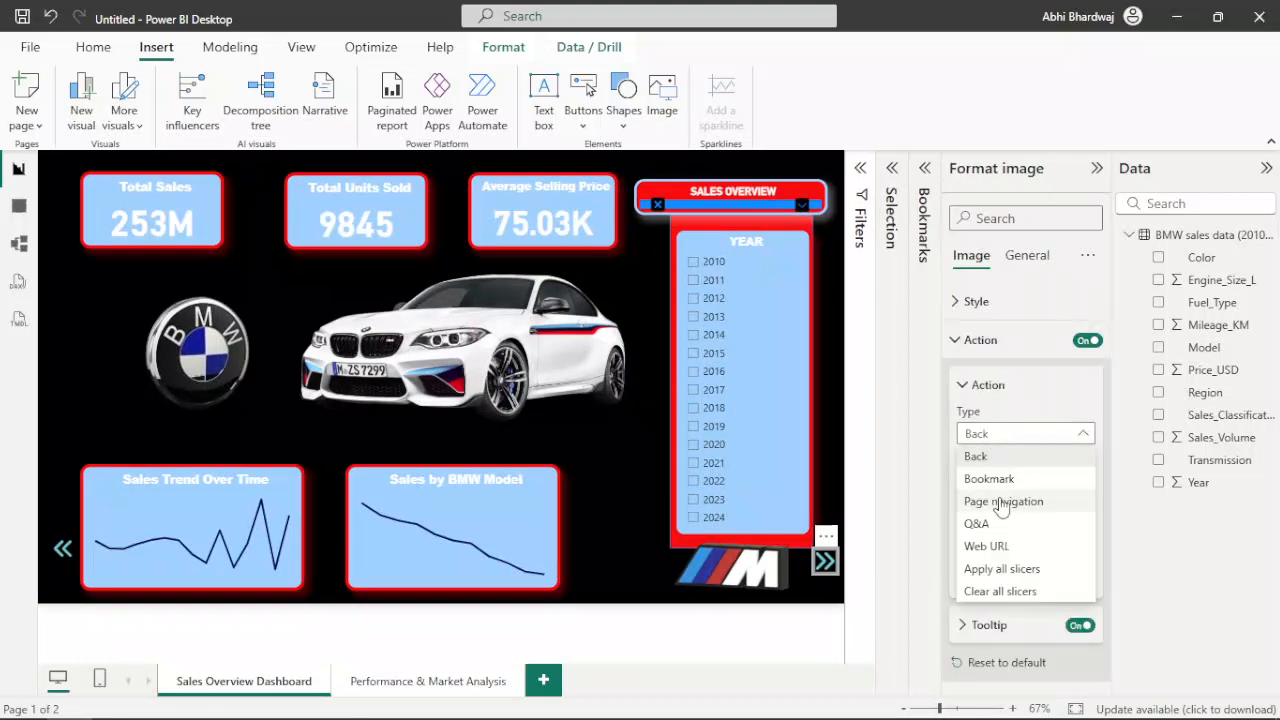
{"action": "left_click", "coordinate": [1003, 501]}
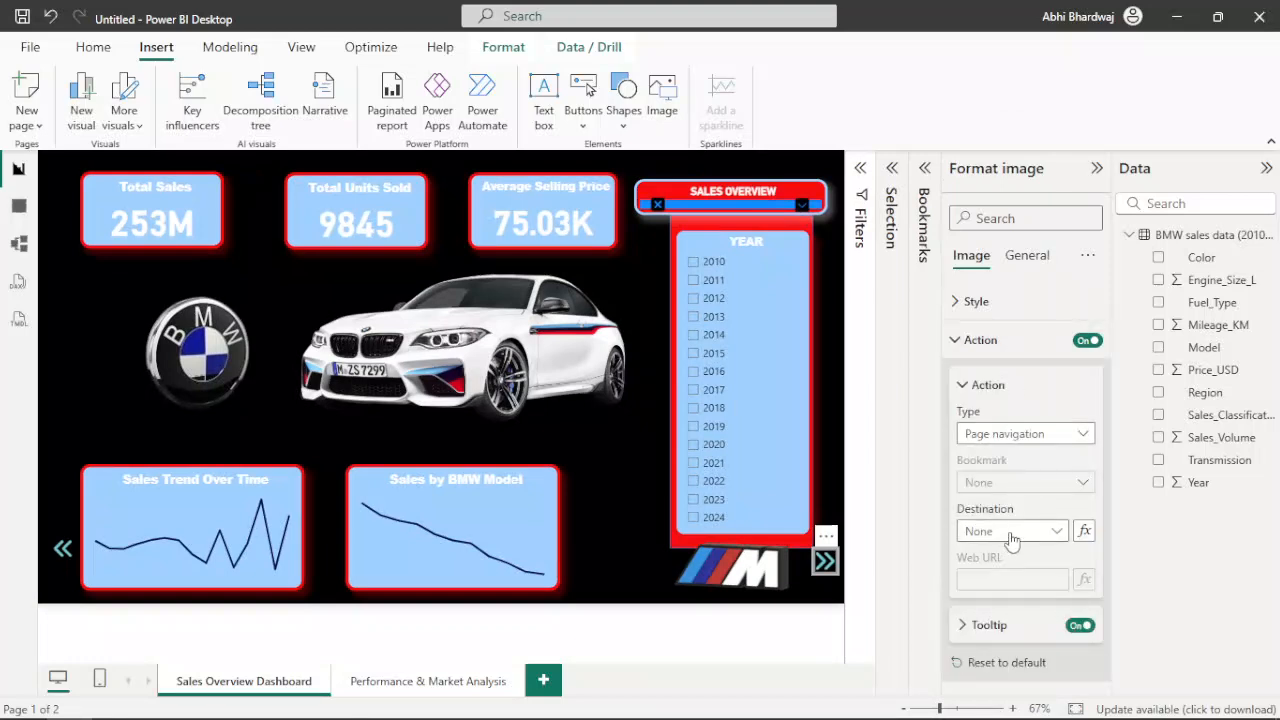
{"action": "left_click", "coordinate": [1010, 531]}
{"action": "left_click", "coordinate": [1012, 578]}
Give the left arrow on the Performance & Market Analysis page a page navigation action to Sales Overview Dashboard
{"action": "left_click", "coordinate": [80, 570], "text": "ctrl"}
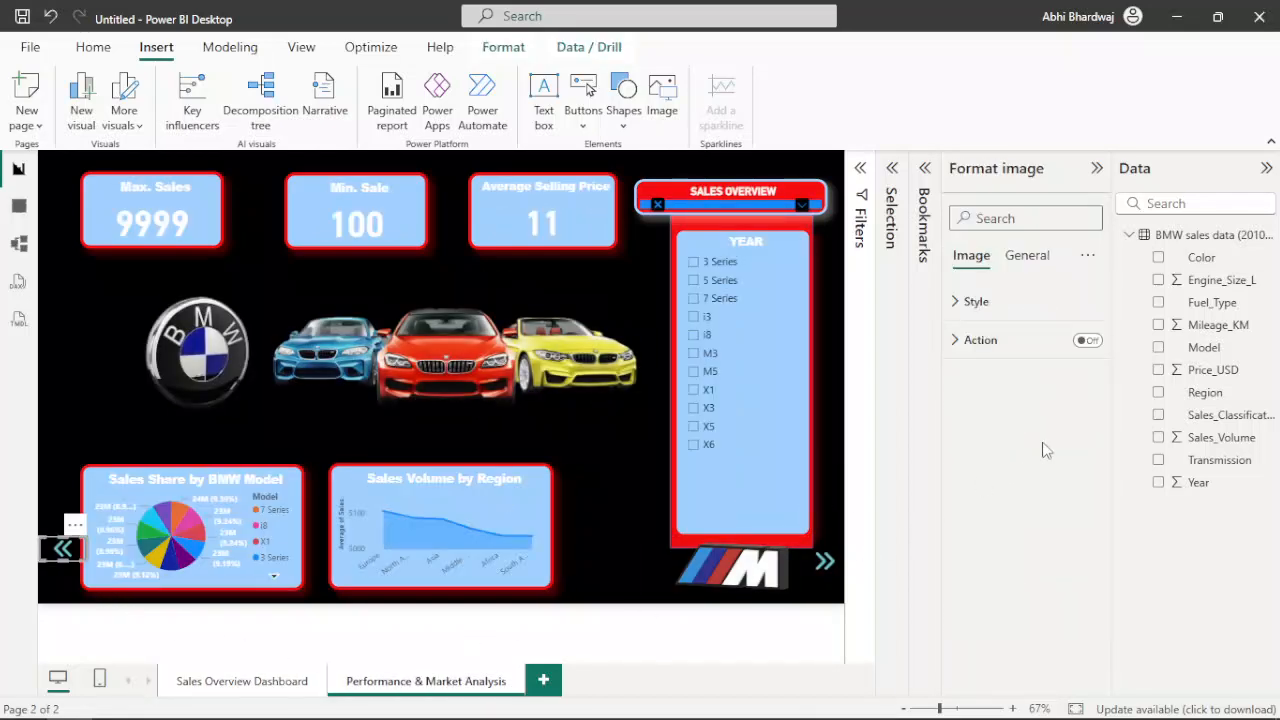
{"action": "left_click", "coordinate": [1085, 341]}
{"action": "left_click", "coordinate": [995, 344]}
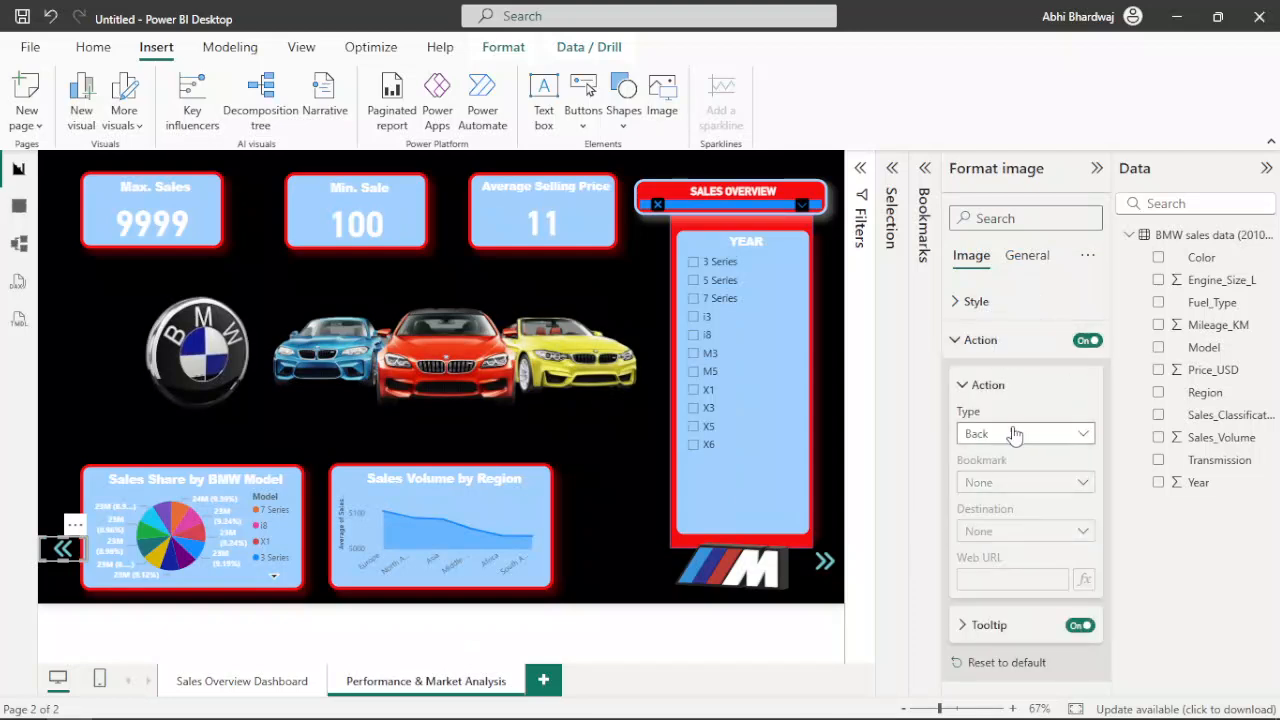
{"action": "left_click", "coordinate": [1010, 436]}
{"action": "left_click", "coordinate": [1003, 501]}
{"action": "left_click", "coordinate": [1003, 531]}
{"action": "left_click", "coordinate": [1006, 574]}
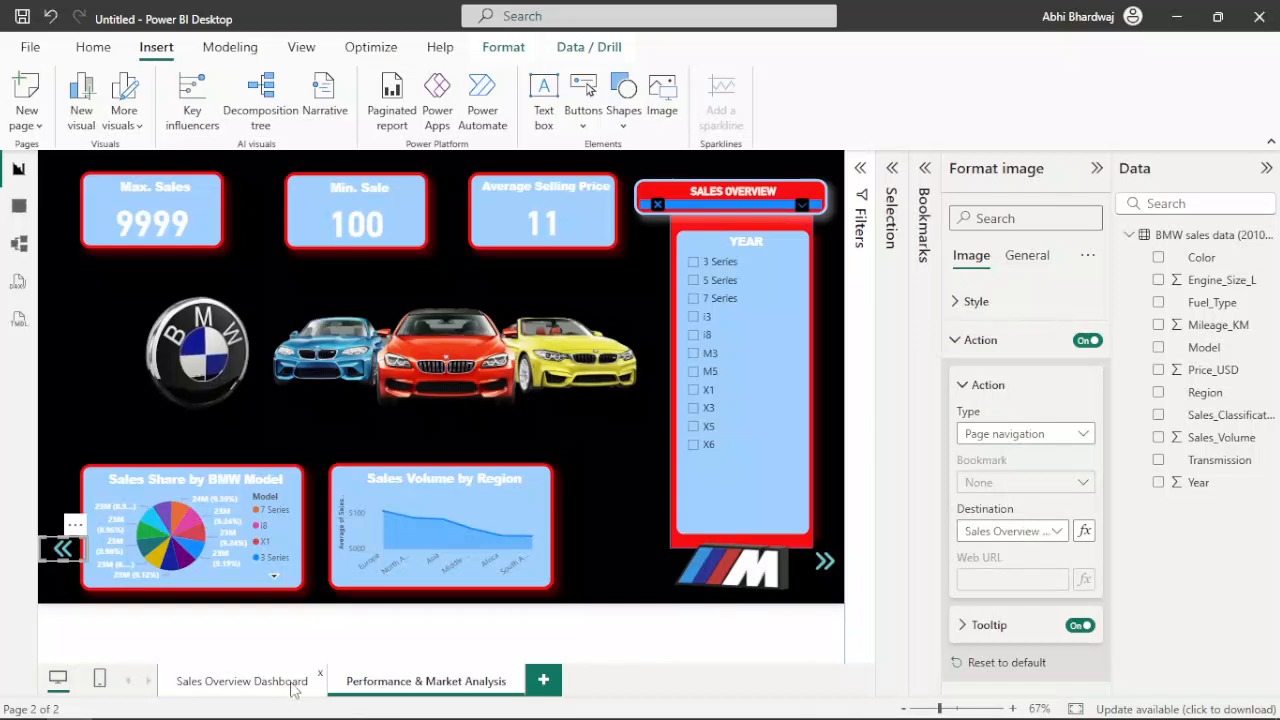
Test the navigation by following the right arrow from the Sales Overview Dashboard page and the left arrow back
{"action": "left_click", "coordinate": [232, 678]}
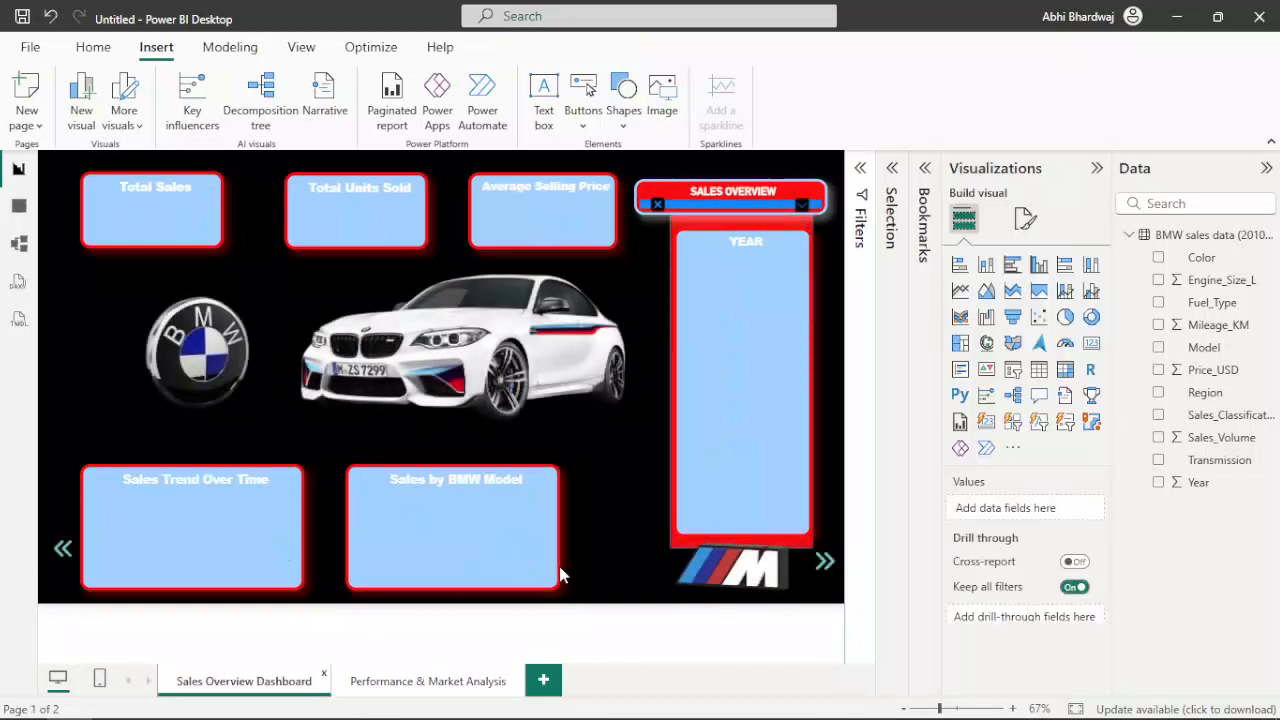
{"action": "left_click", "coordinate": [826, 563], "text": "ctrl"}
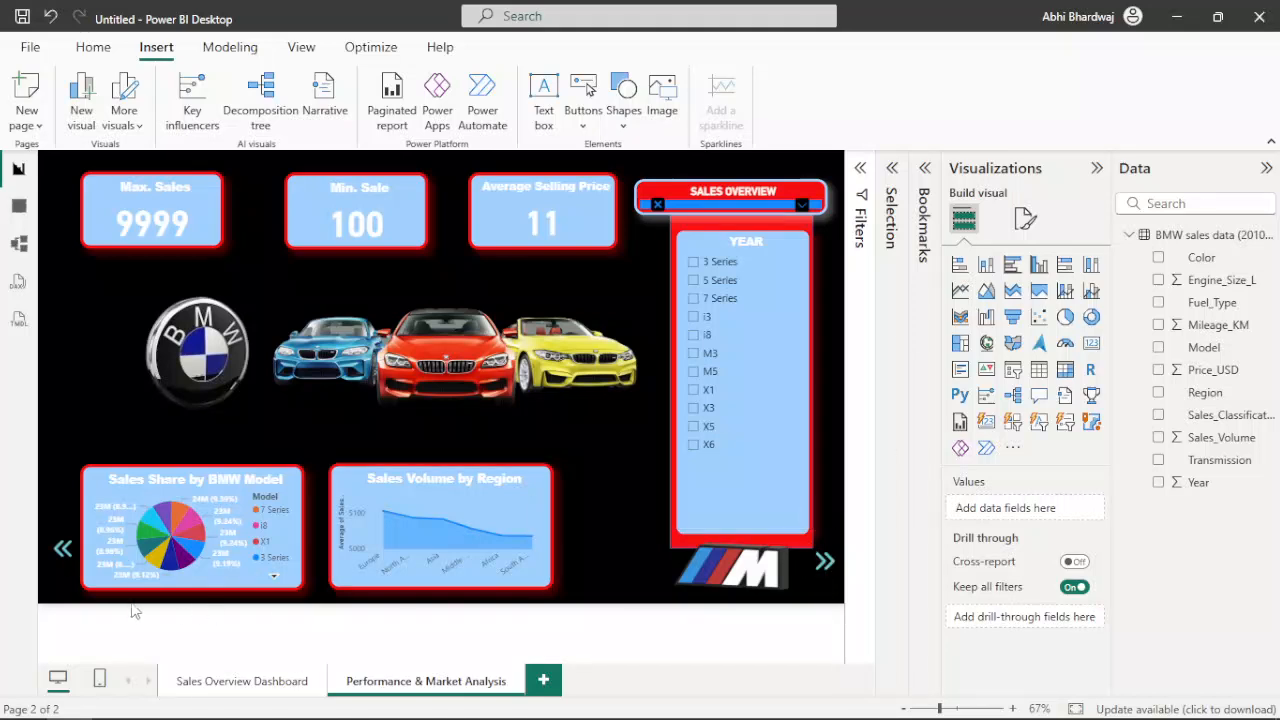
{"action": "left_click", "coordinate": [63, 553], "text": "ctrl"}
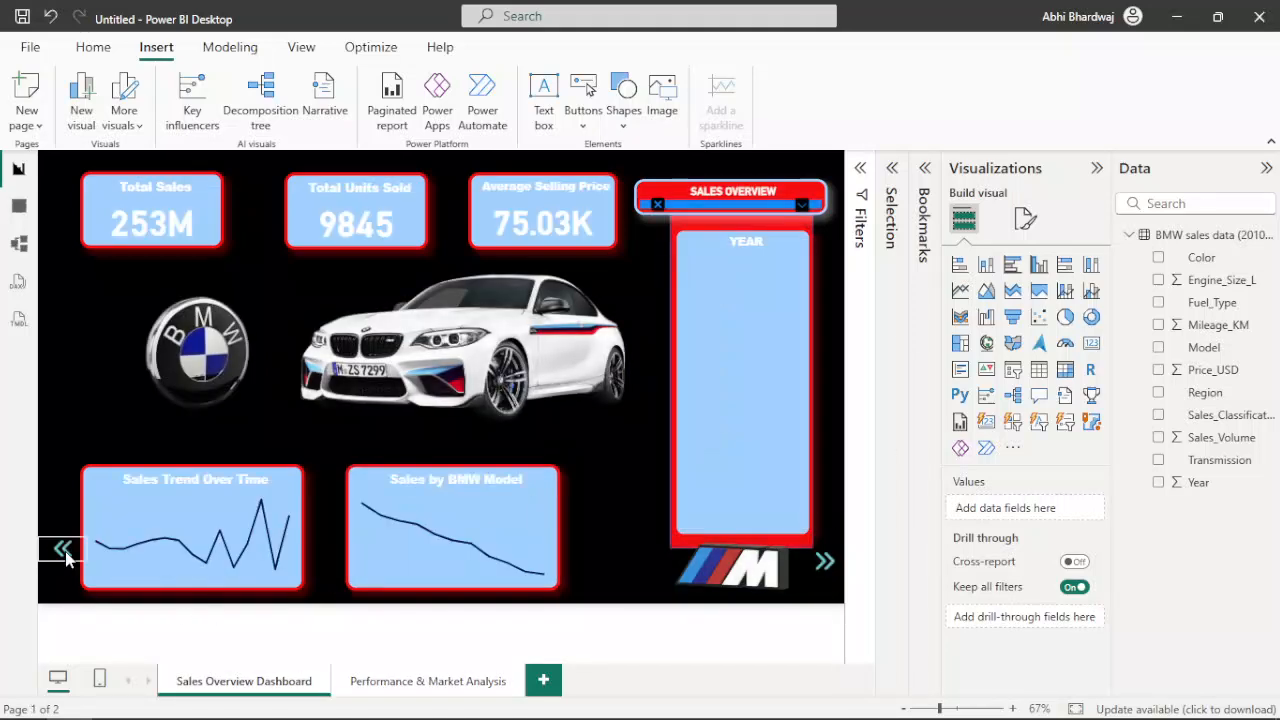
Collapse the Visualizations and Data panes and close the year slicer panel on the Sales Overview Dashboard page
{"action": "left_click", "coordinate": [1097, 169]}
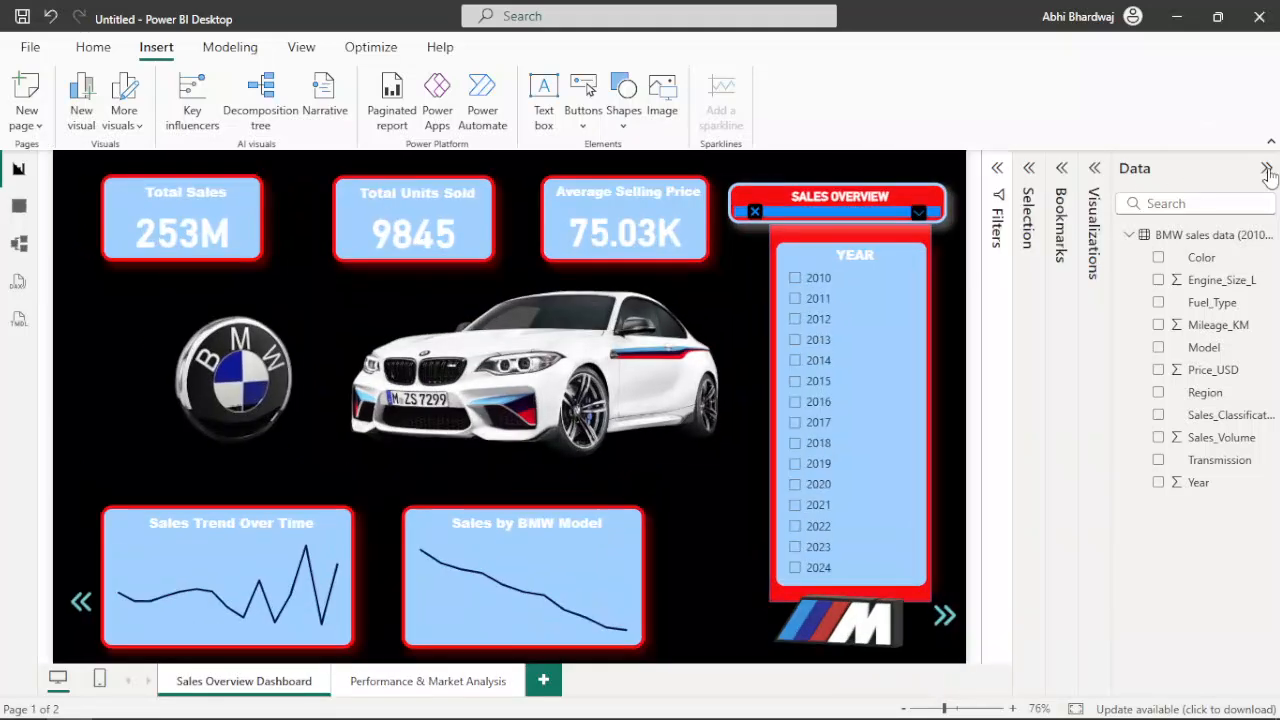
{"action": "left_click", "coordinate": [1266, 168]}
{"action": "left_click", "coordinate": [826, 214], "text": "ctrl"}
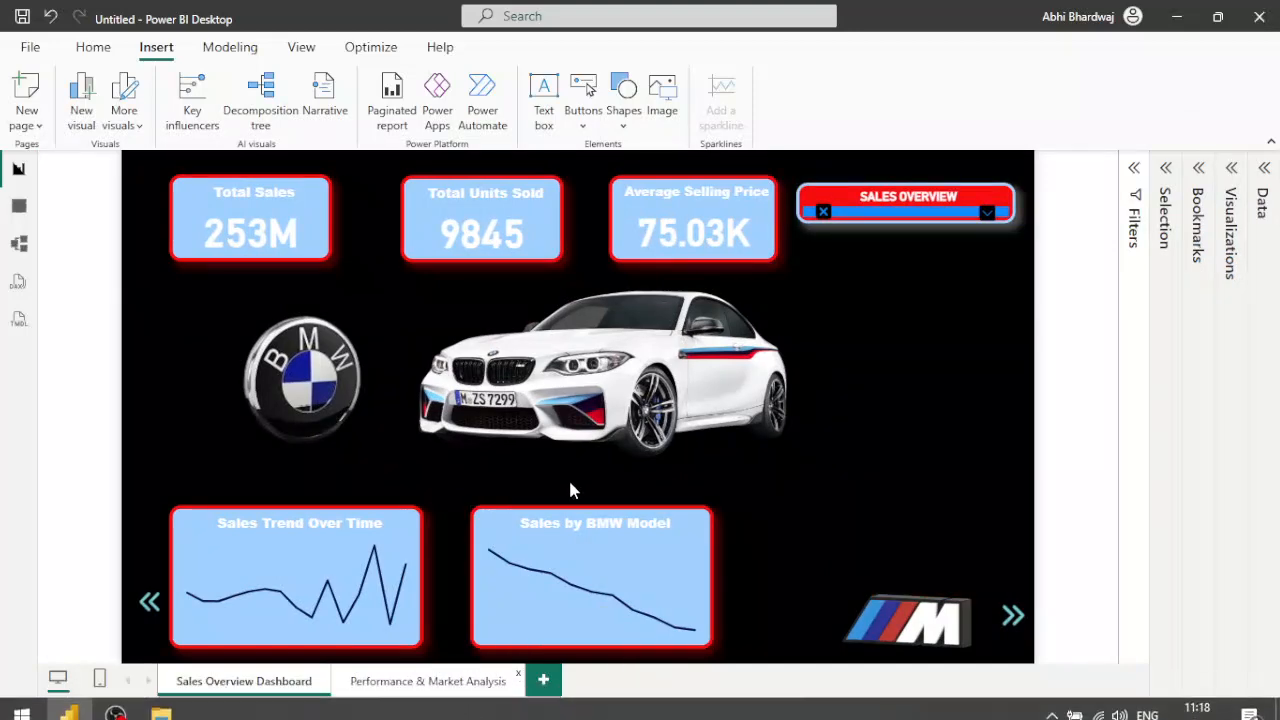
Test the slicer panel's close button on the Performance & Market Analysis page, reopening that page for each try
{"action": "left_click", "coordinate": [426, 681]}
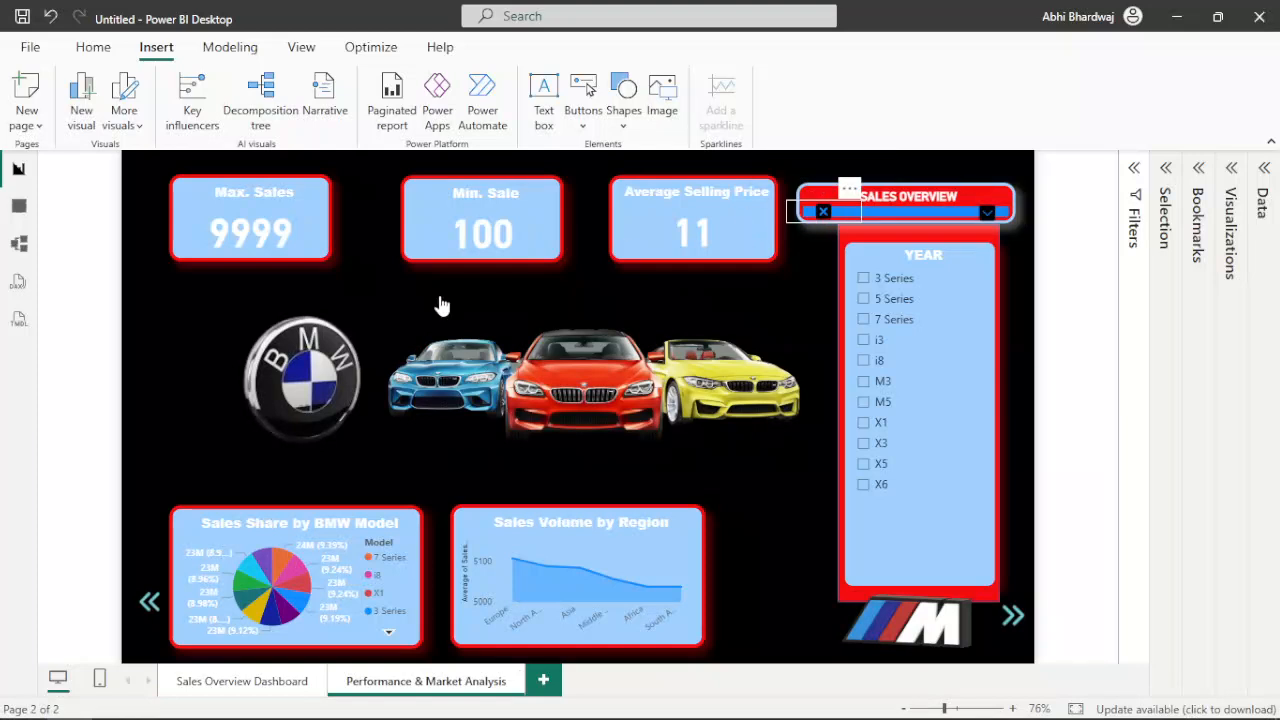
{"action": "left_click", "coordinate": [218, 426], "text": "ctrl"}
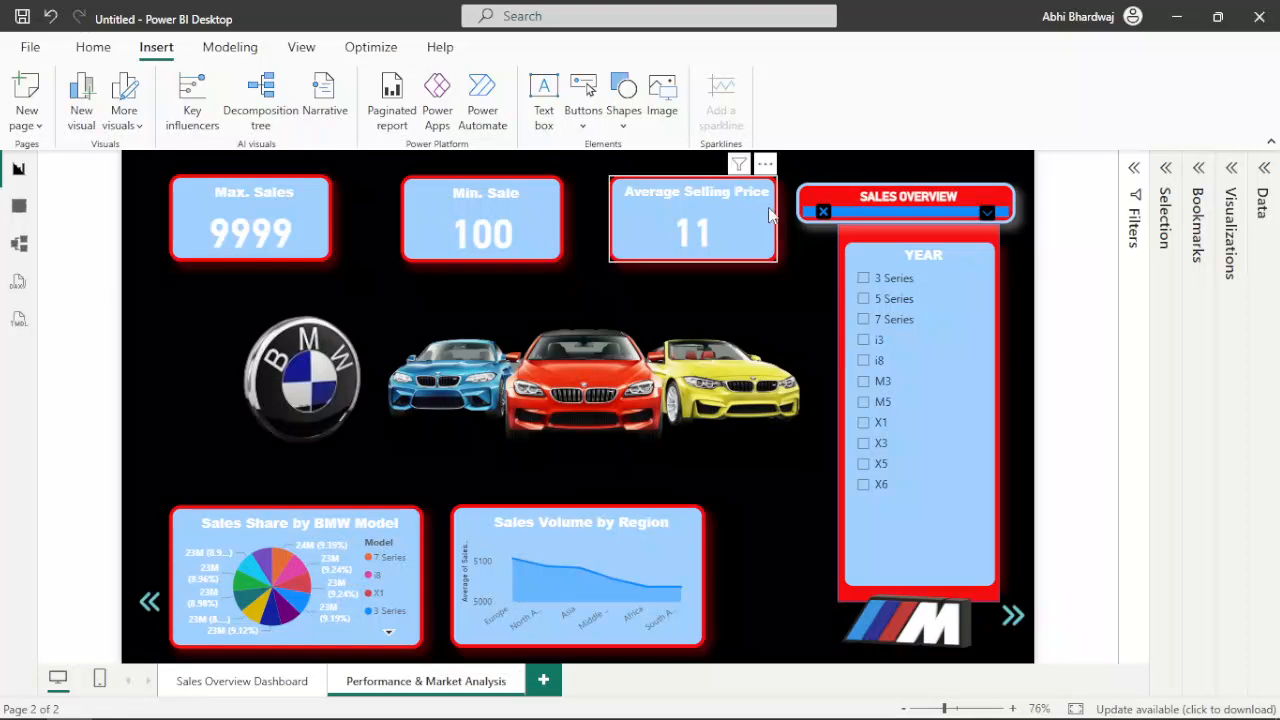
{"action": "key", "text": "super"}
{"action": "key", "text": "super"}
{"action": "left_click", "coordinate": [820, 214], "text": "ctrl"}
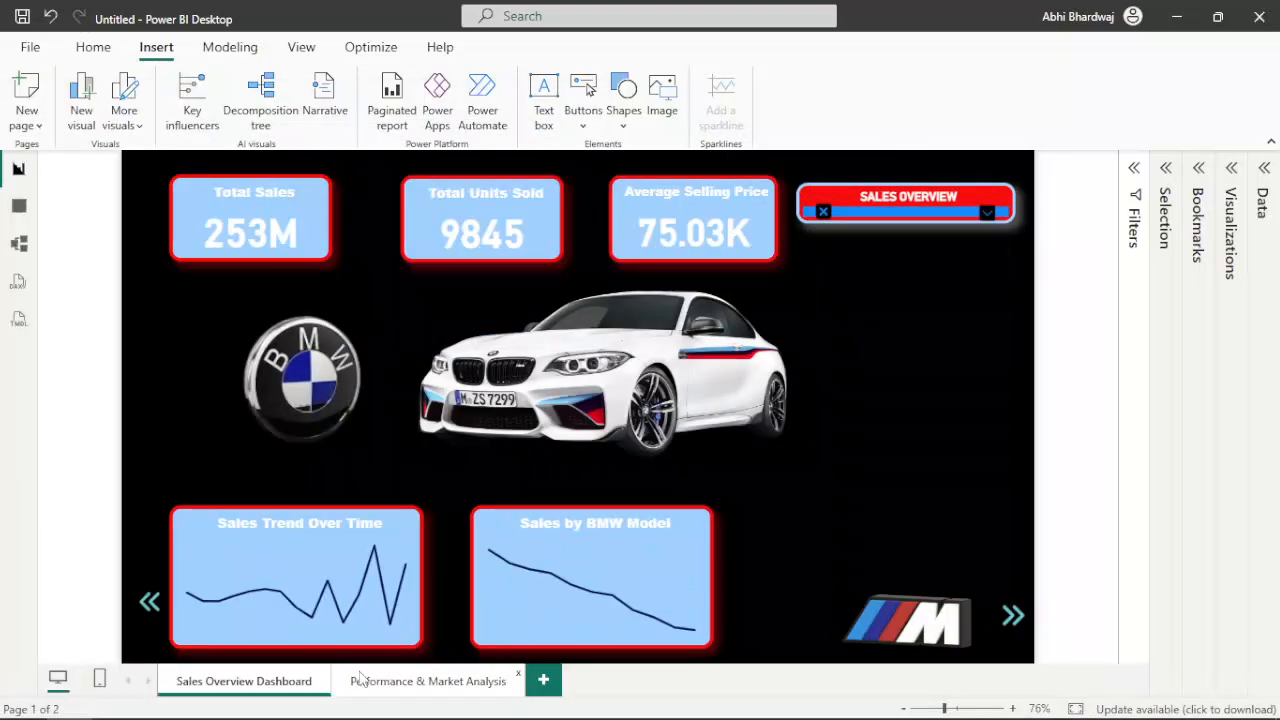
{"action": "left_click", "coordinate": [367, 680]}
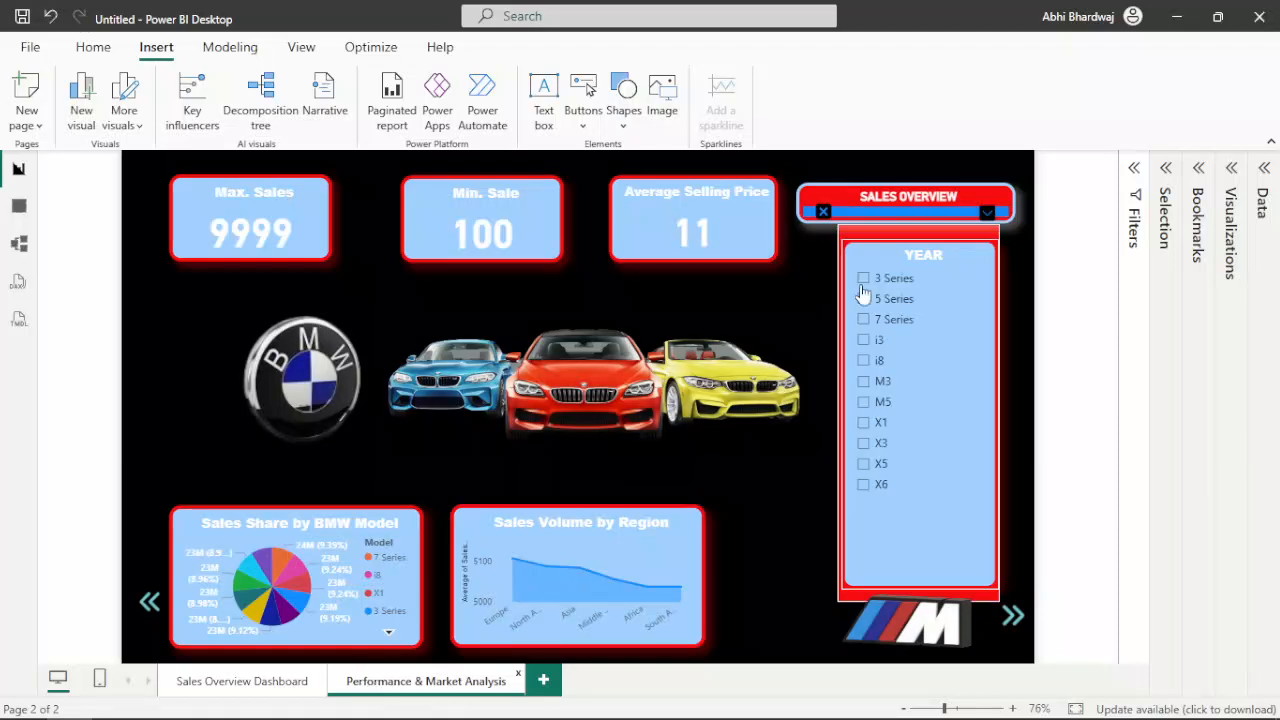
{"action": "left_click", "coordinate": [823, 214], "text": "ctrl"}
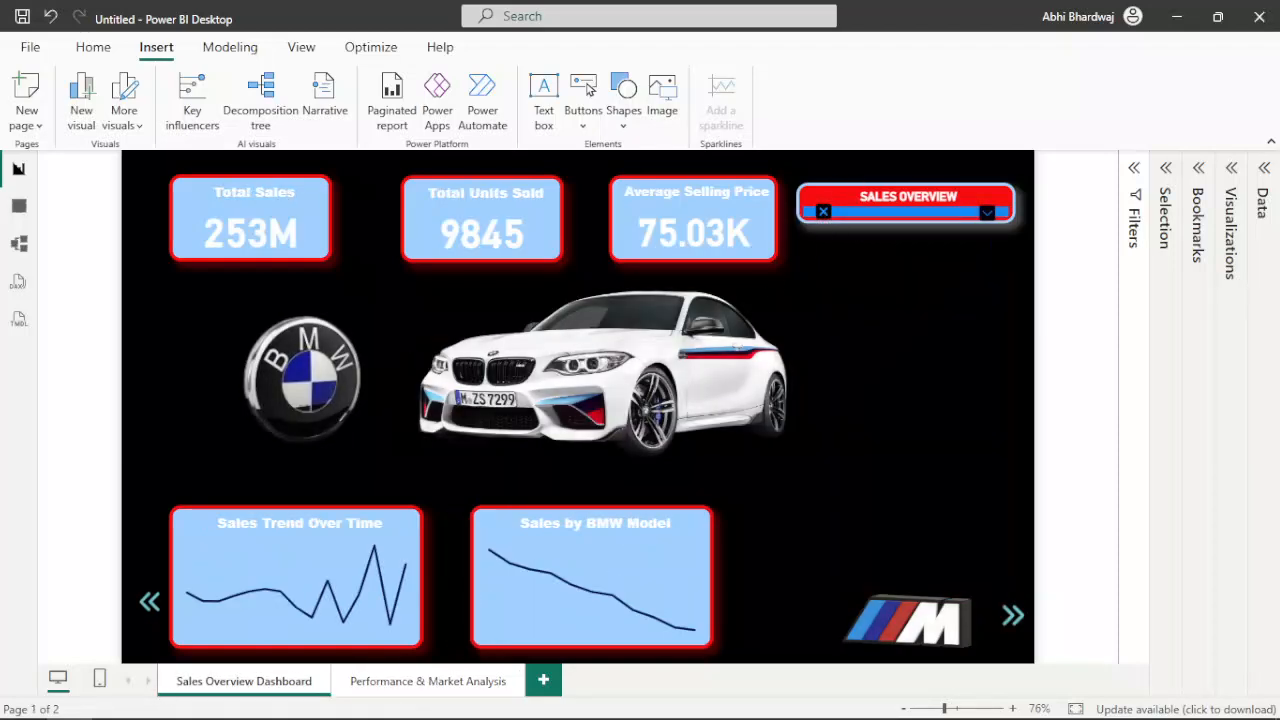
{"action": "left_click", "coordinate": [362, 680]}
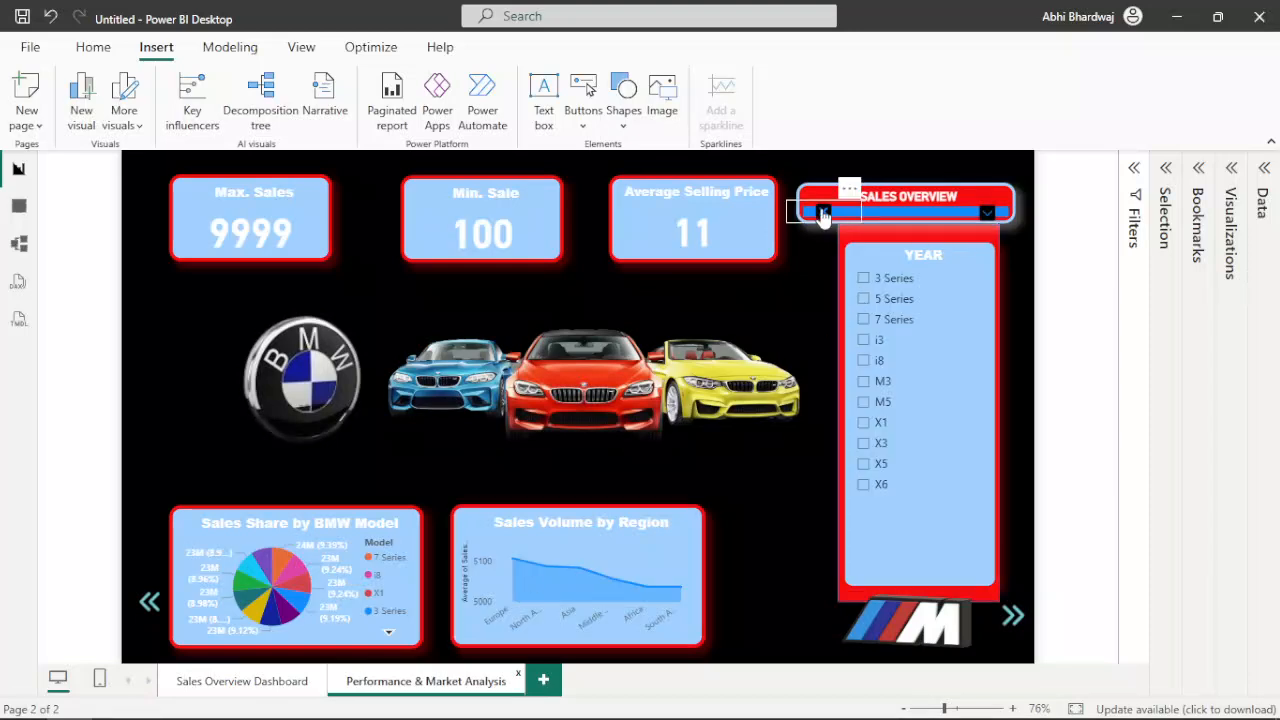
{"action": "left_click", "coordinate": [838, 214], "text": "ctrl"}
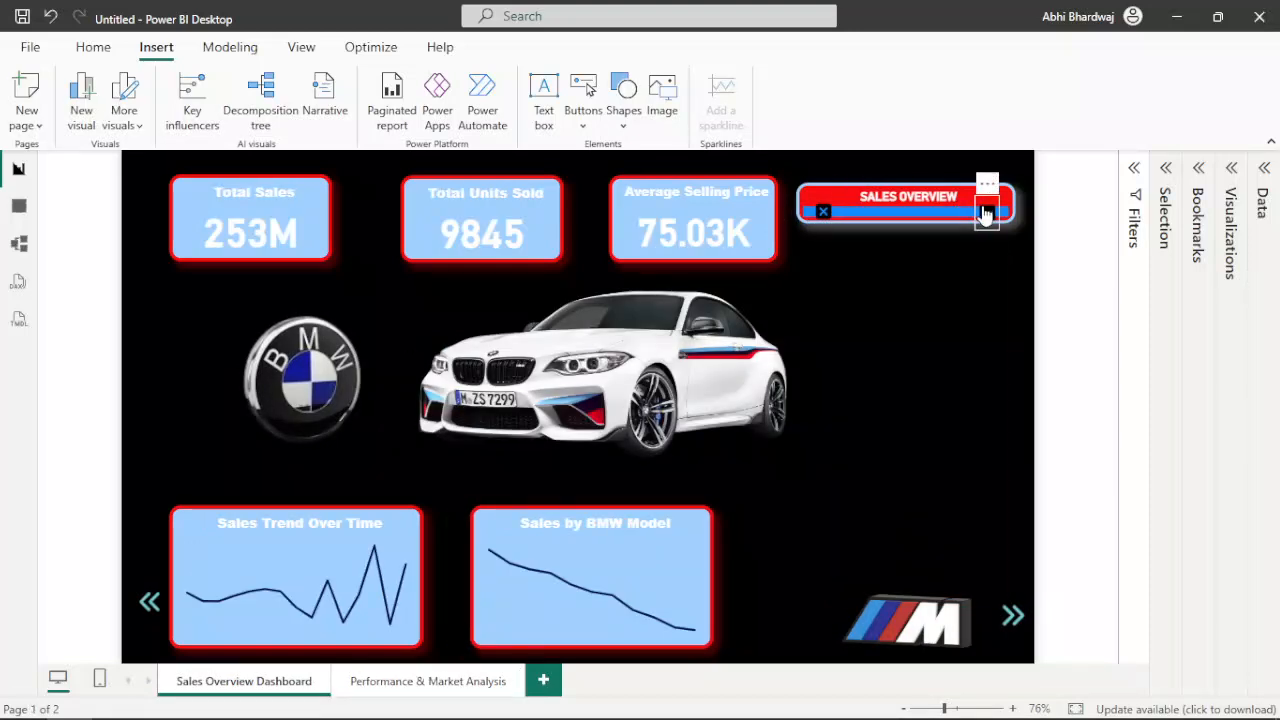
Test opening and closing the year slicer panel on Sales Overview Dashboard, and recheck the close button on Performance & Market Analysis
{"action": "left_click", "coordinate": [985, 213]}
{"action": "left_click", "coordinate": [822, 214]}
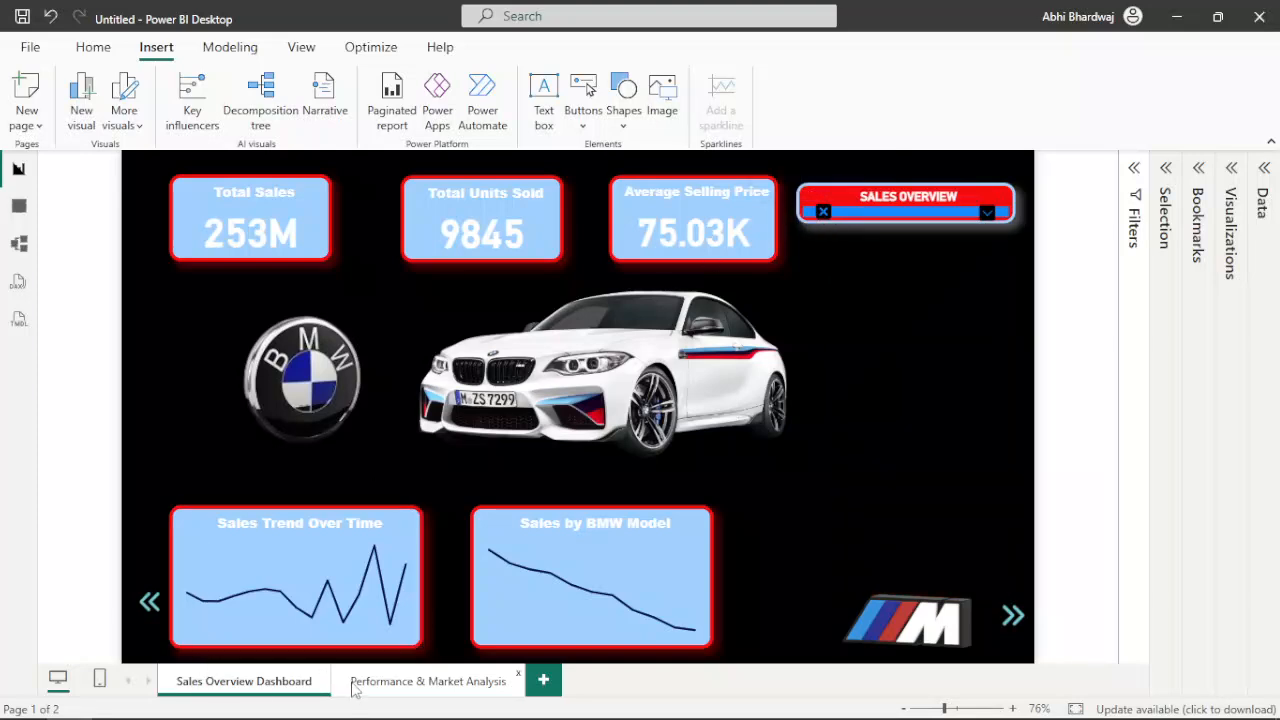
{"action": "left_click", "coordinate": [355, 685]}
{"action": "left_click", "coordinate": [825, 213], "text": "ctrl"}
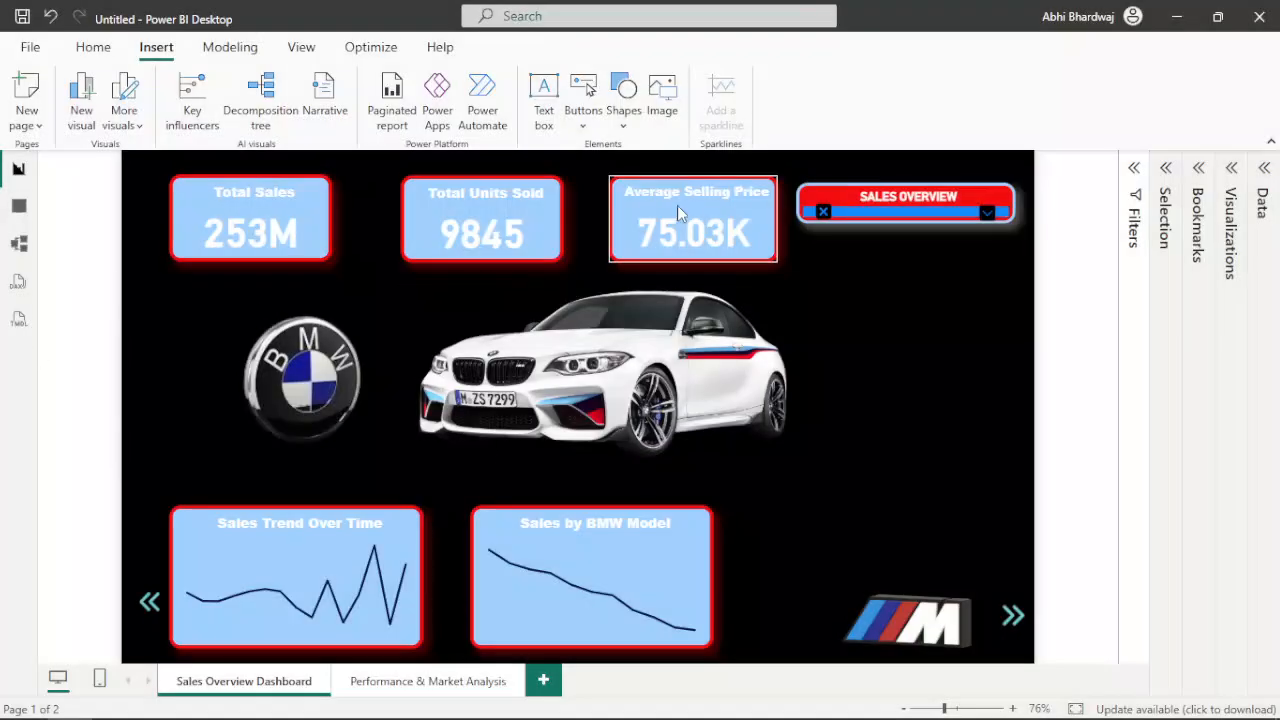
{"action": "left_click", "coordinate": [987, 215], "text": "ctrl"}
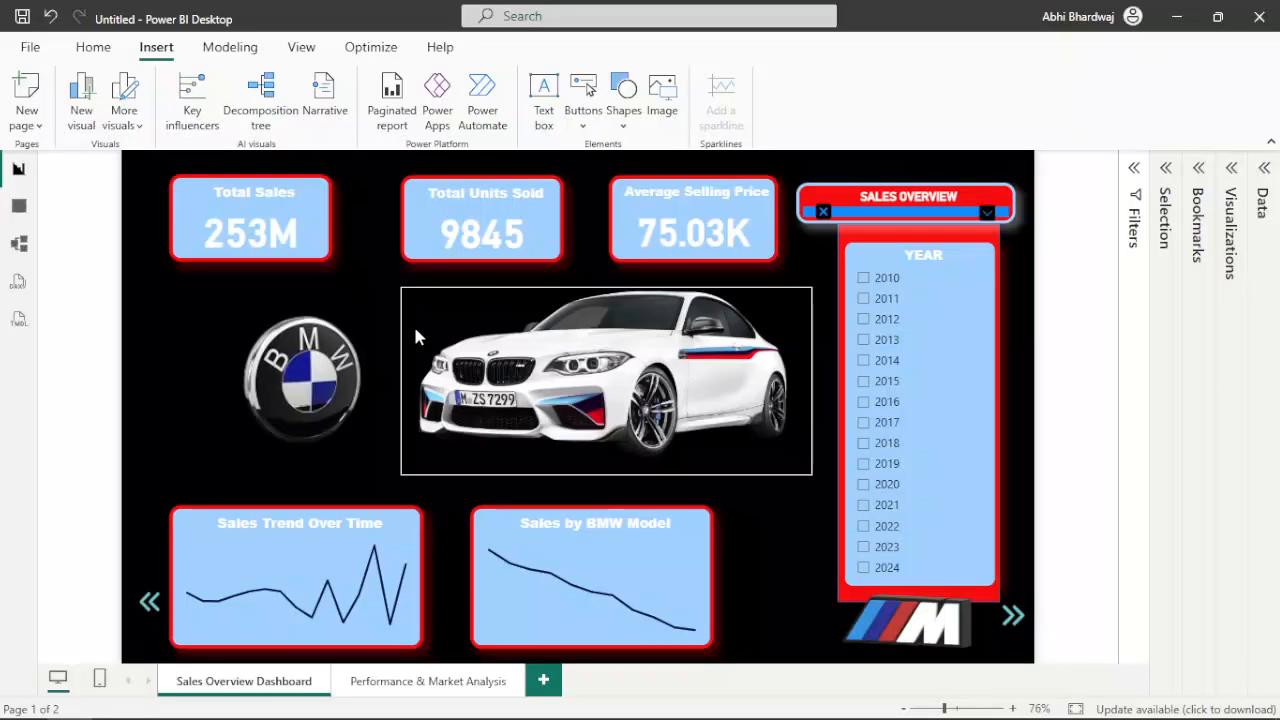
{"action": "left_click", "coordinate": [575, 455], "text": "ctrl"}
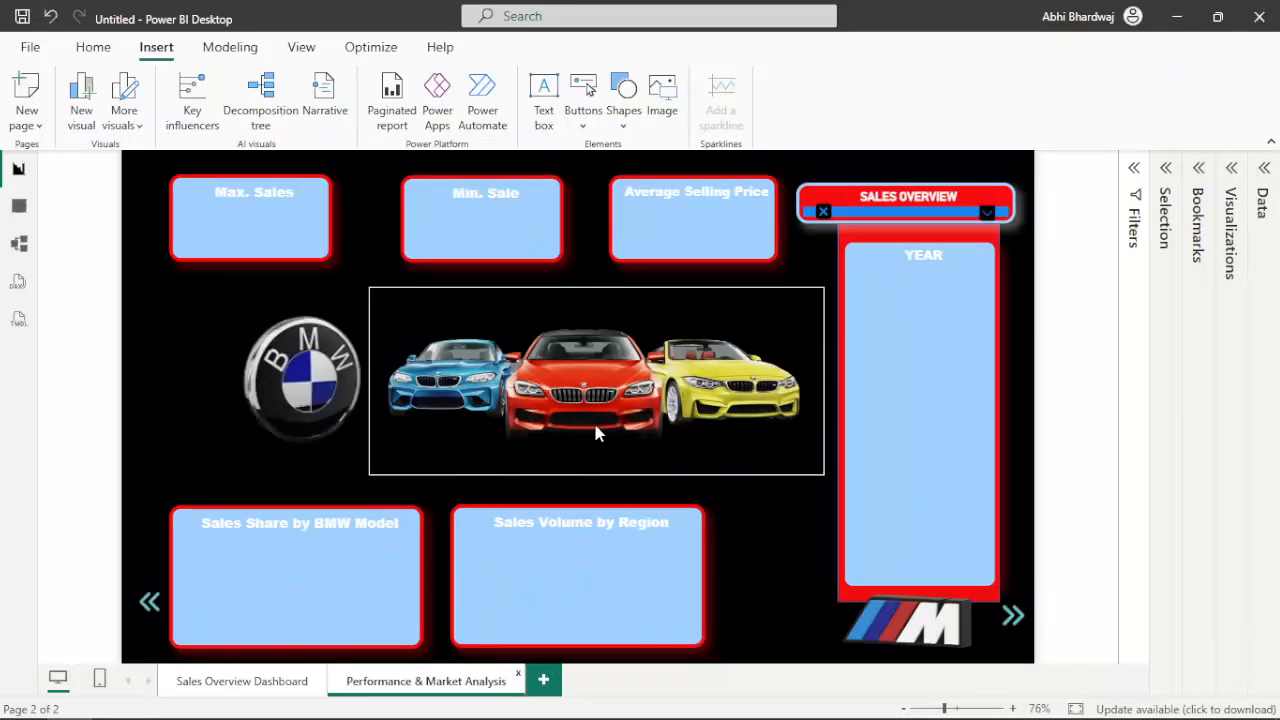